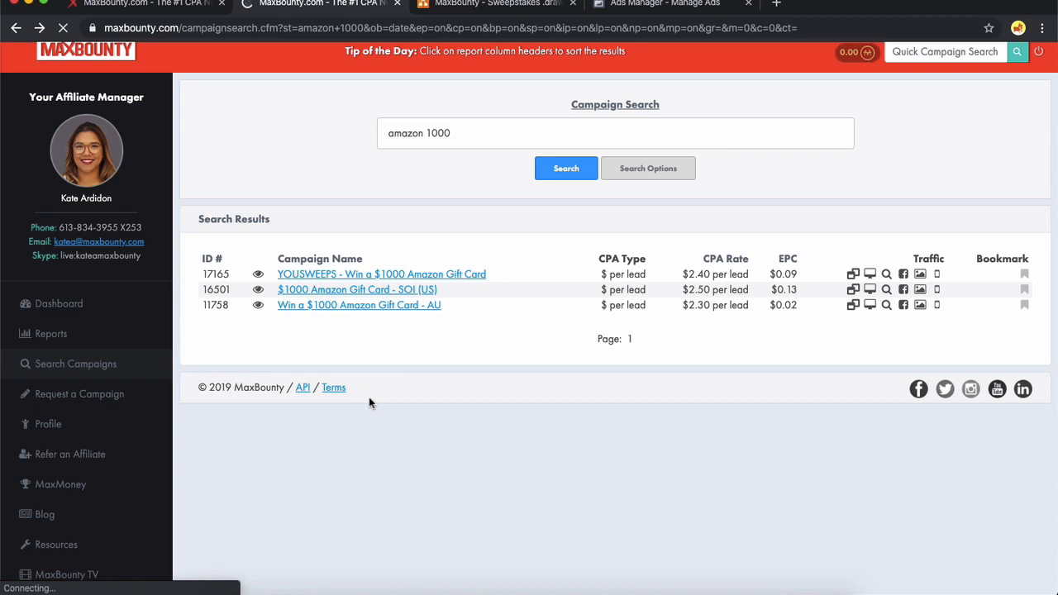
Step: Open the $1000 Amazon Gift Card - SOI (US) campaign from the search results and review its campaign details
scroll(383, 400, "up", 1)
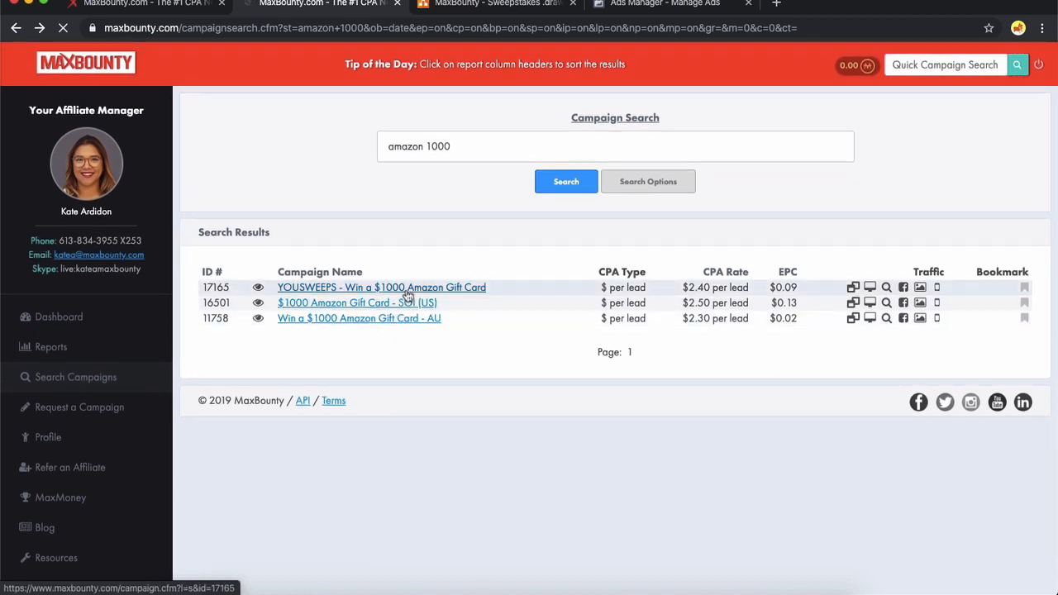
left_click(334, 305)
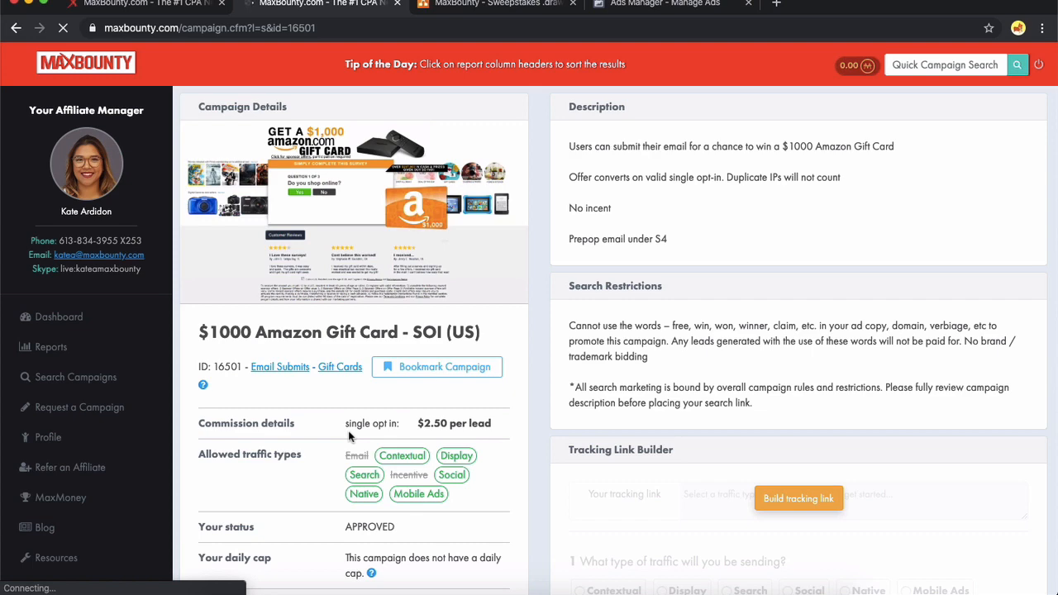
scroll(348, 436, "down", 3)
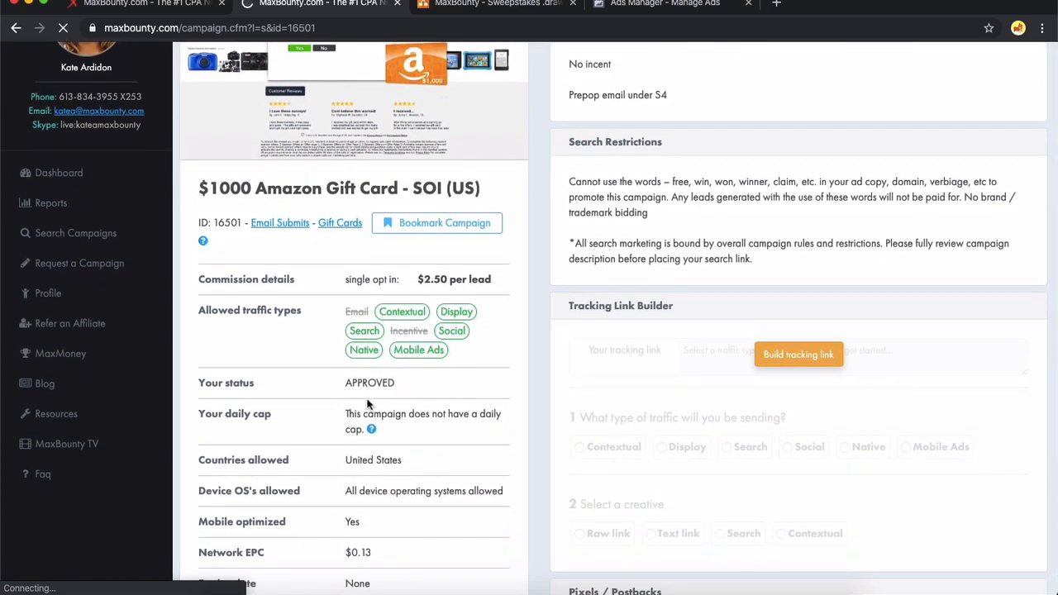
scroll(395, 386, "down", 3)
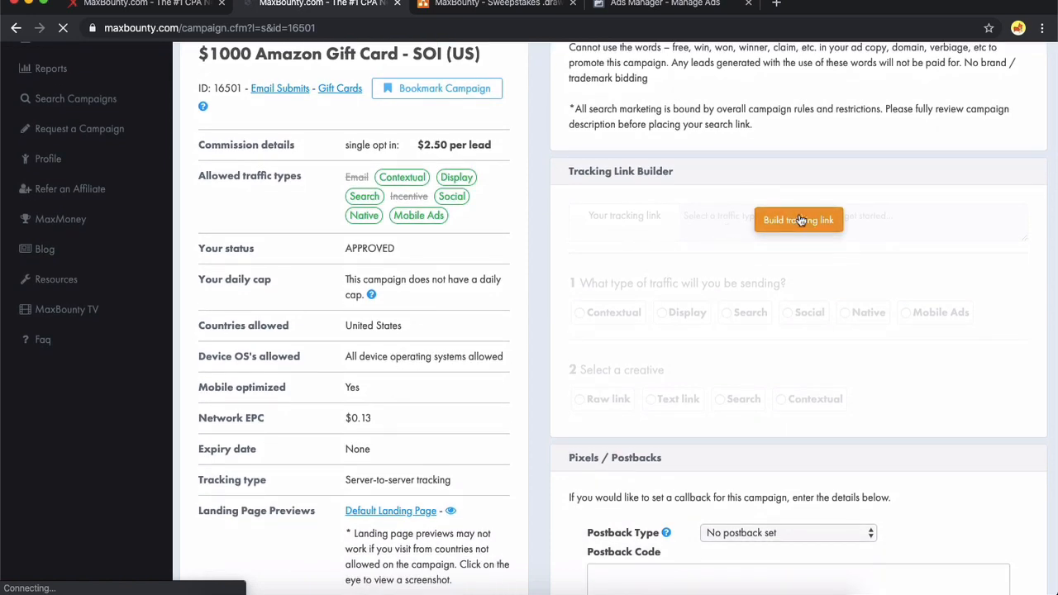
Step: Build a tracking link for Social traffic with the Raw link creative and copy it
left_click(799, 219)
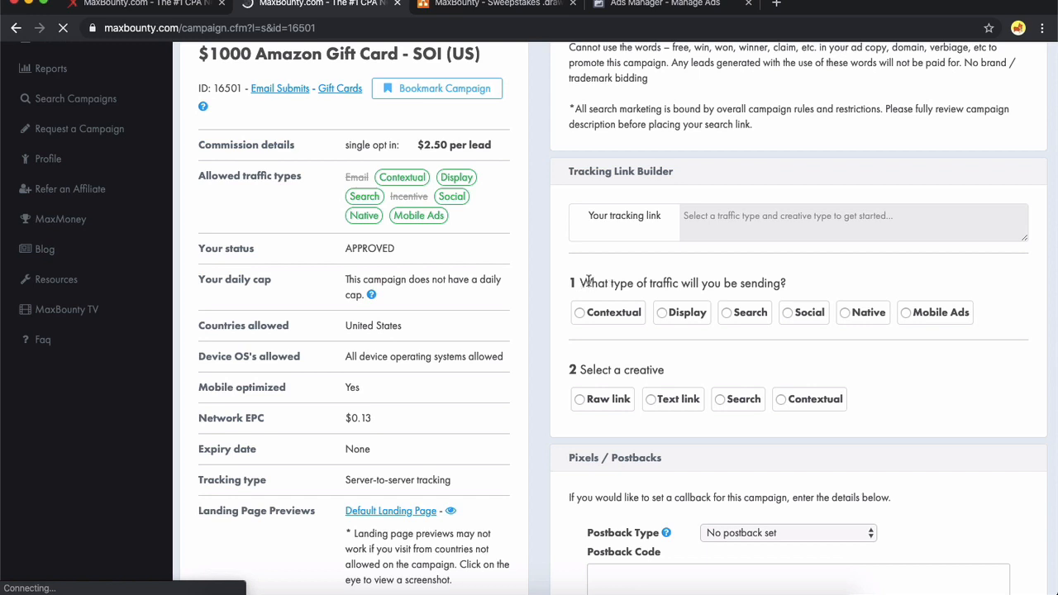
left_click(787, 313)
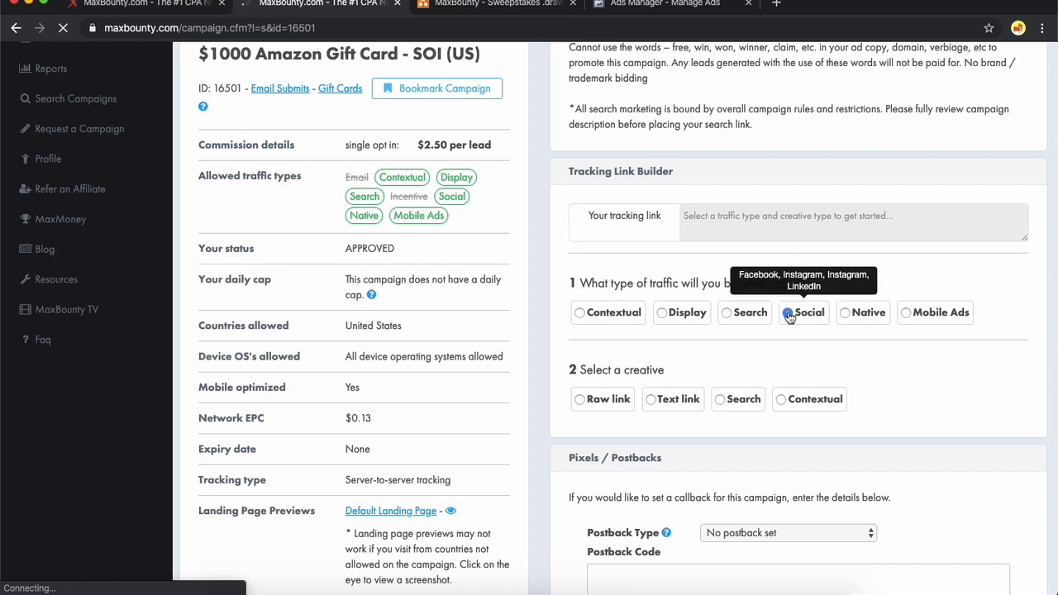
scroll(687, 333, "down", 2)
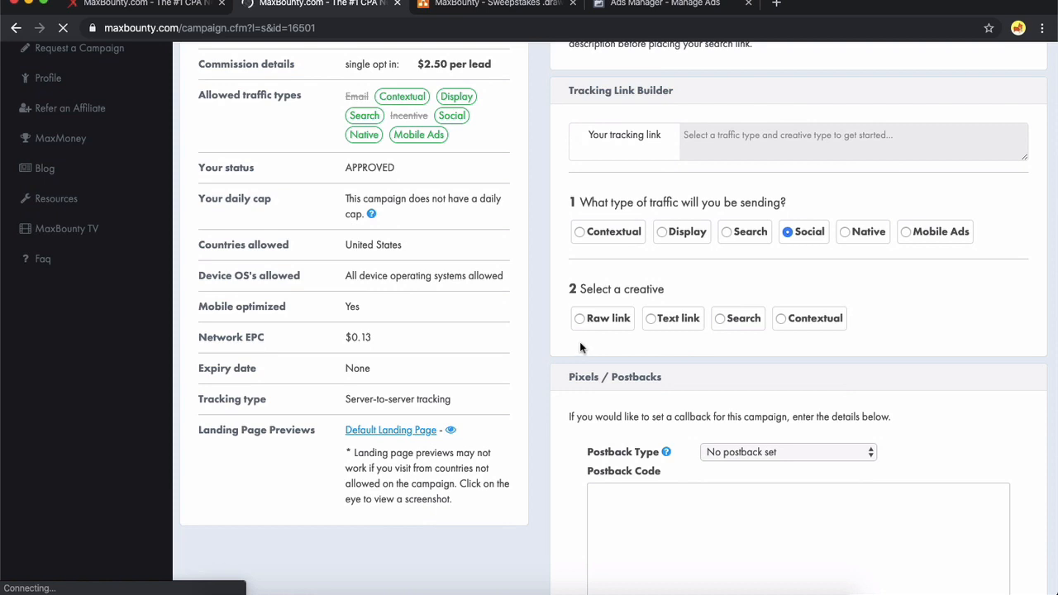
left_click(604, 320)
scroll(635, 447, "down", 4)
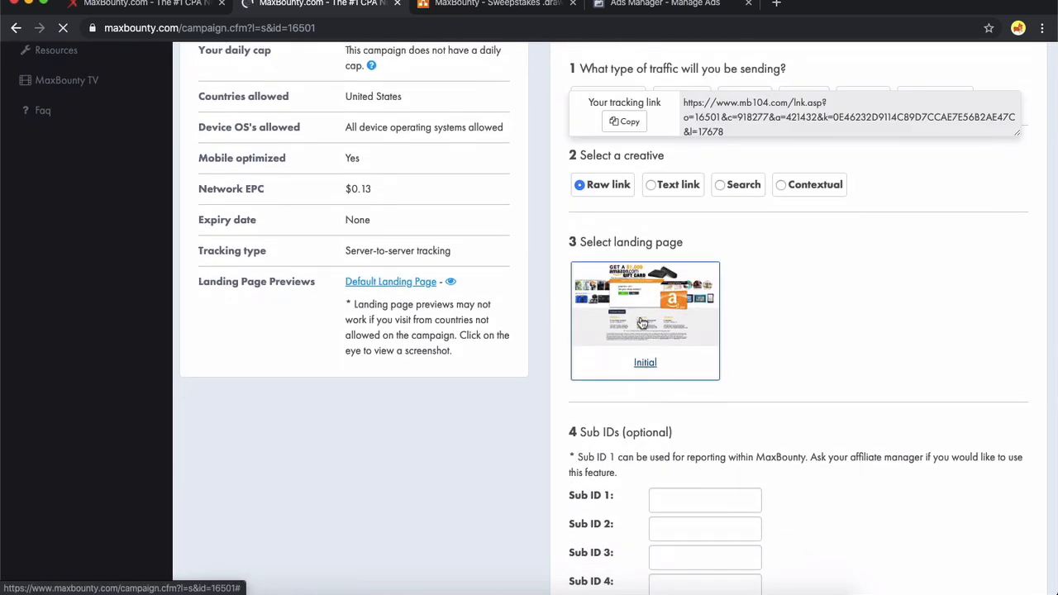
left_click(626, 124)
Step: Look over the optional Sub ID fields and paste the copied tracking link into a blank text document
scroll(773, 297, "down", 5)
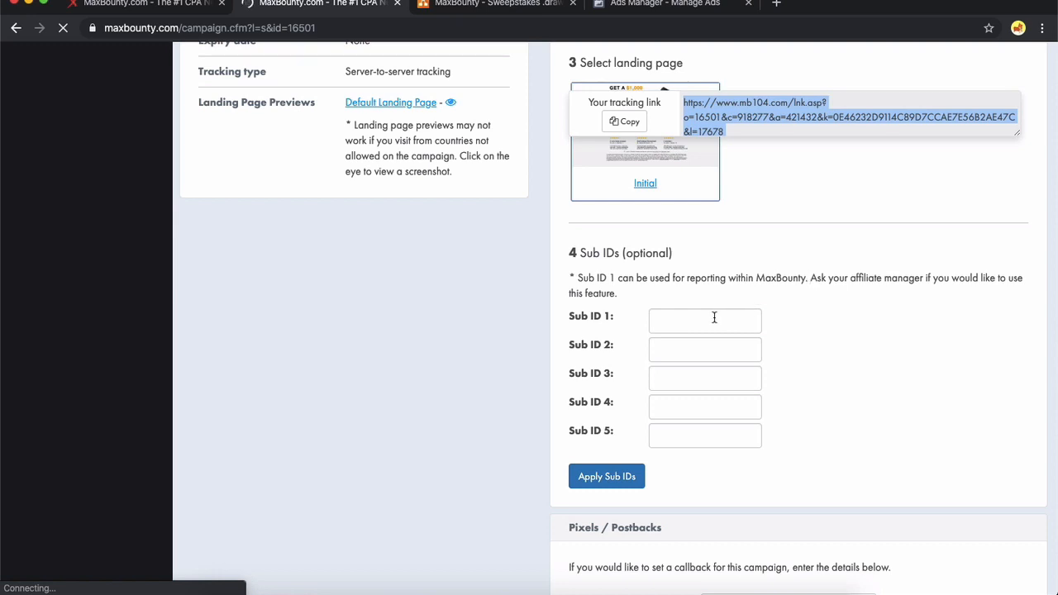
scroll(775, 311, "down", 3)
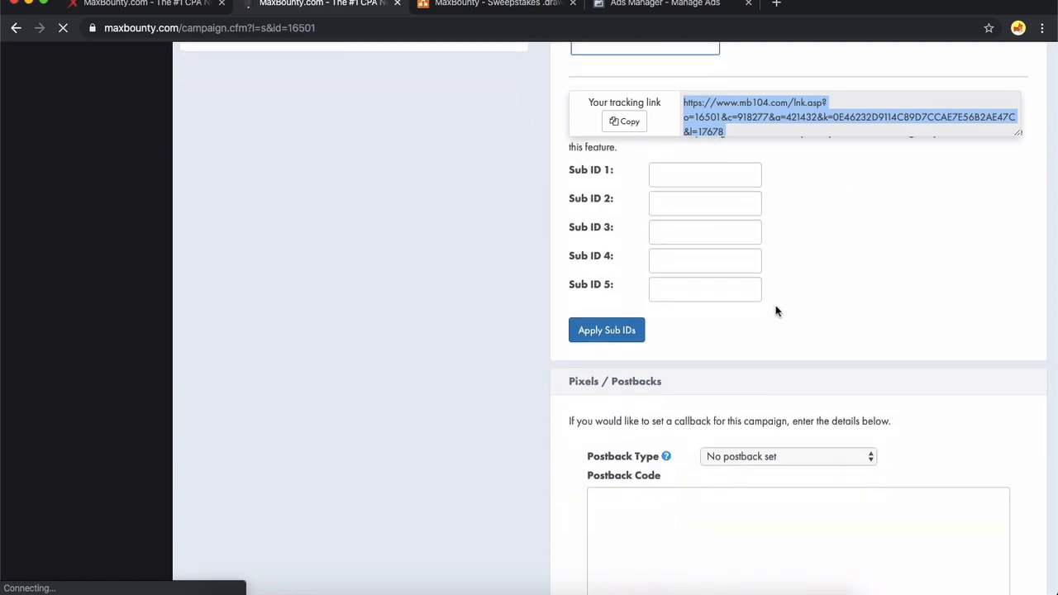
scroll(775, 311, "up", 8)
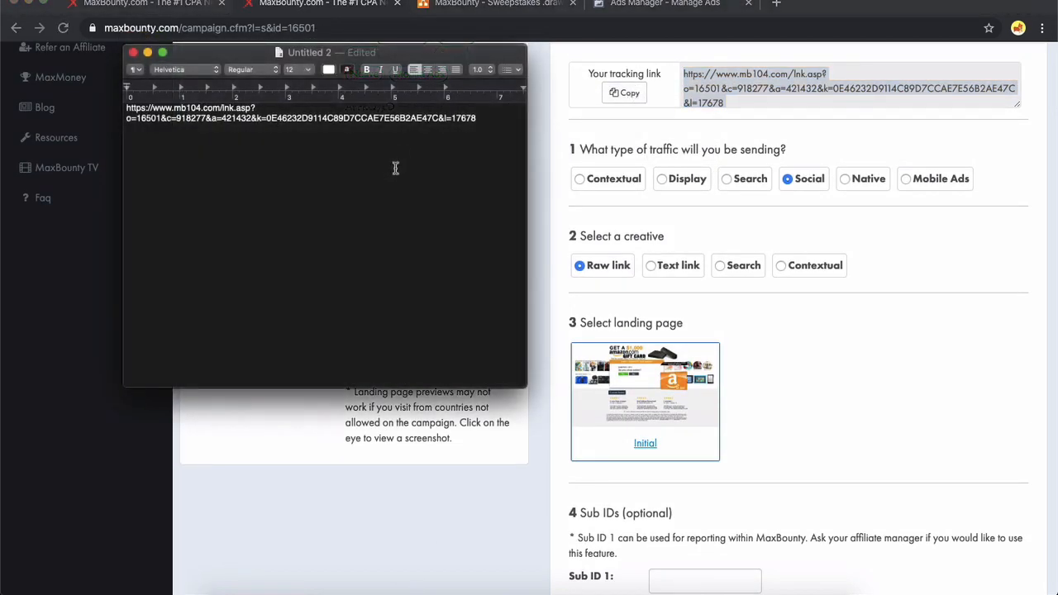
left_click(328, 447)
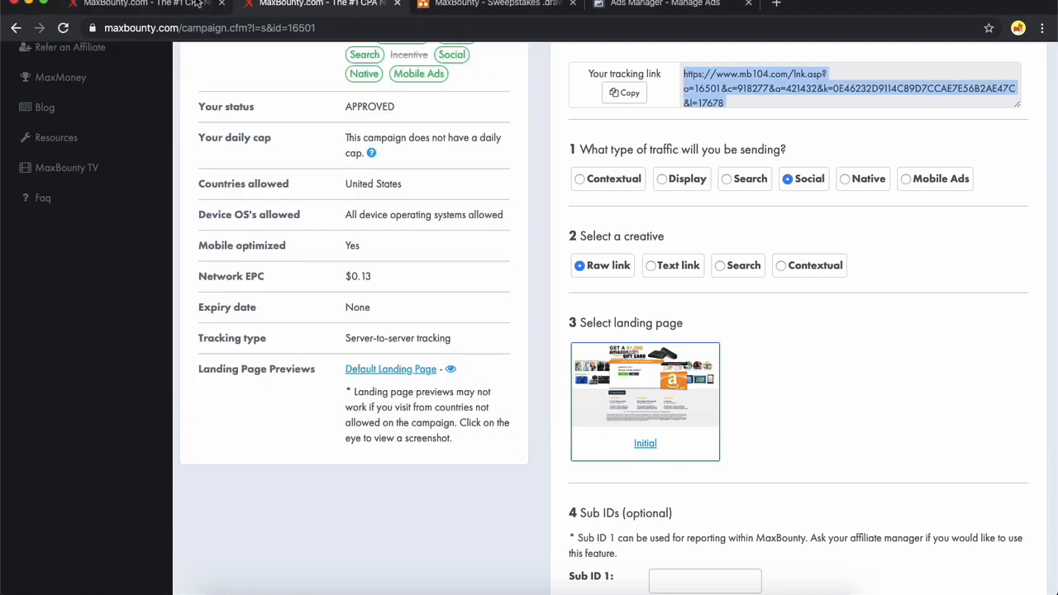
Step: Switch to the PowerPoint presentation and show the Landing page slide
left_click(532, 587)
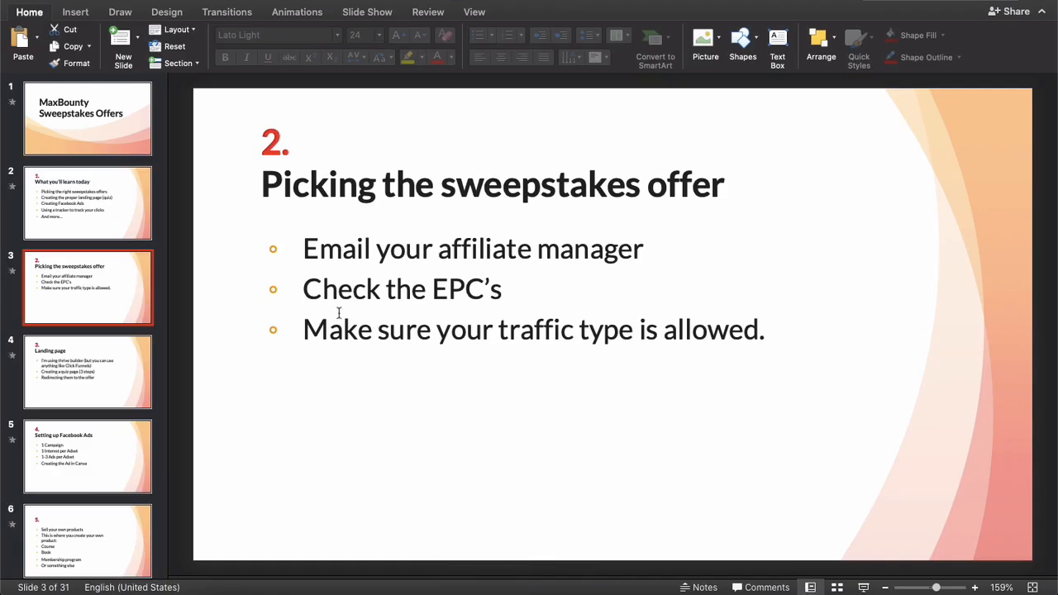
left_click(111, 431)
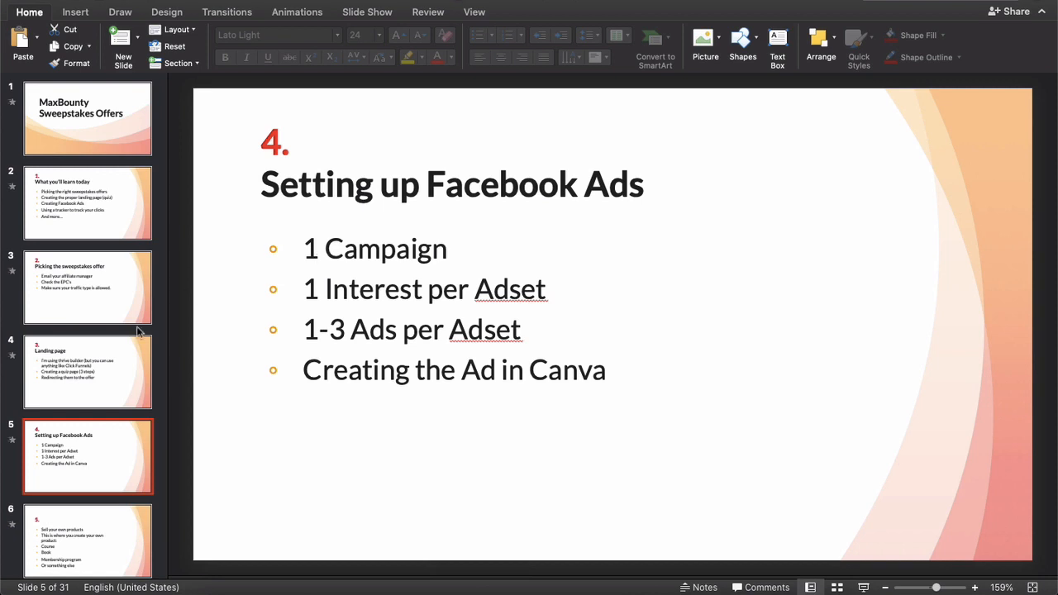
left_click(109, 374)
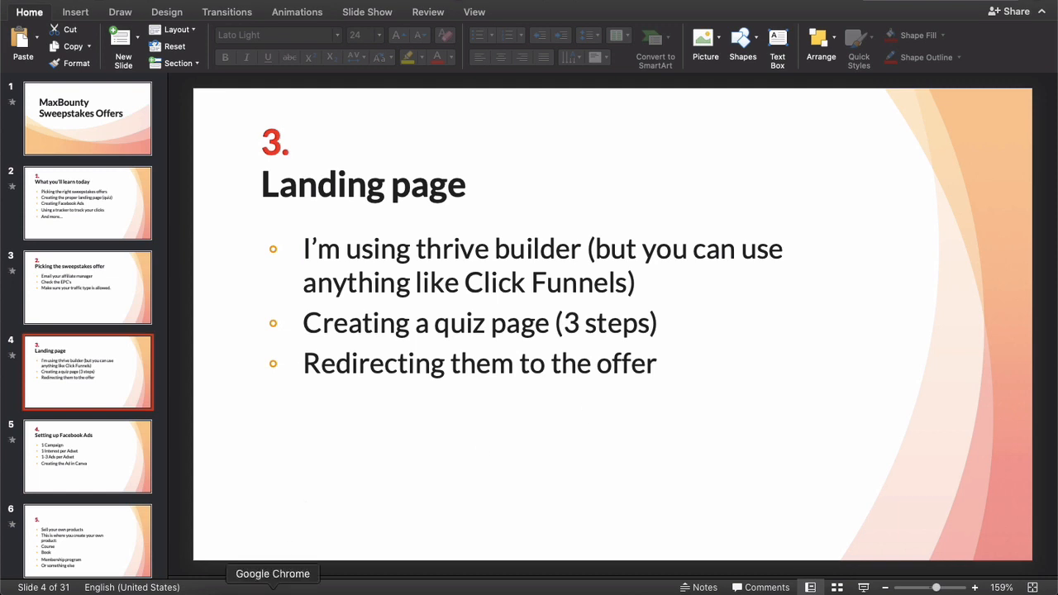
Step: Switch to Thrive Quiz Builder in Chrome and create a quiz from scratch named Sweepstakes Quiz 1
left_click(279, 586)
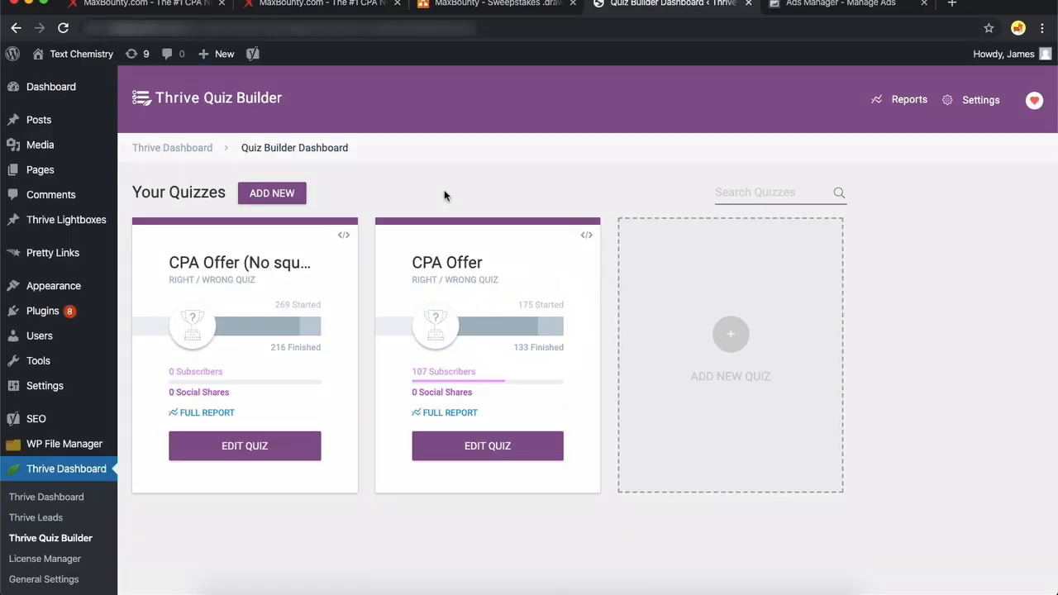
left_click(283, 197)
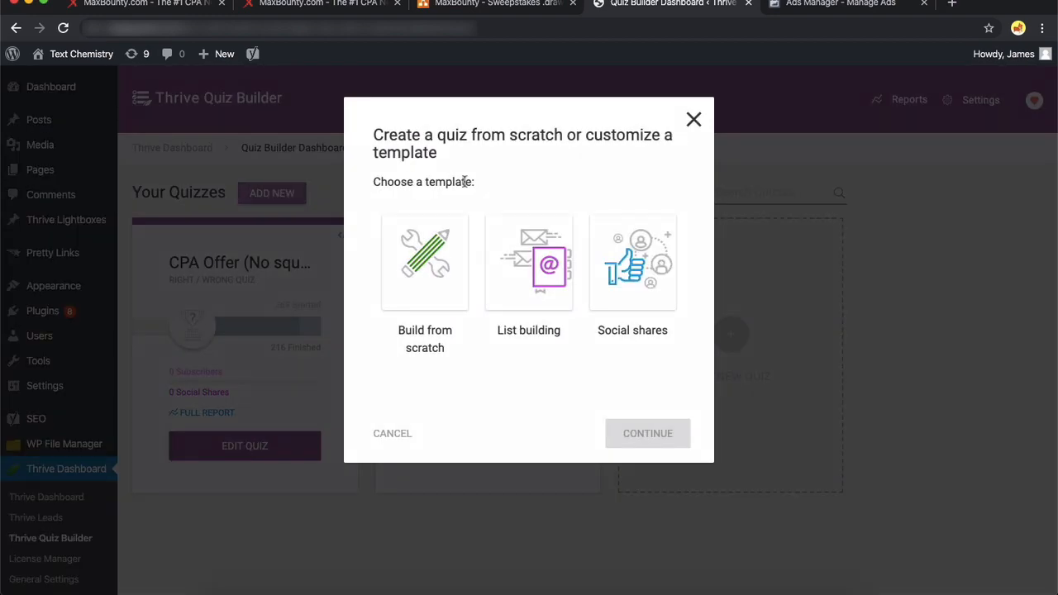
left_click(441, 271)
left_click(645, 465)
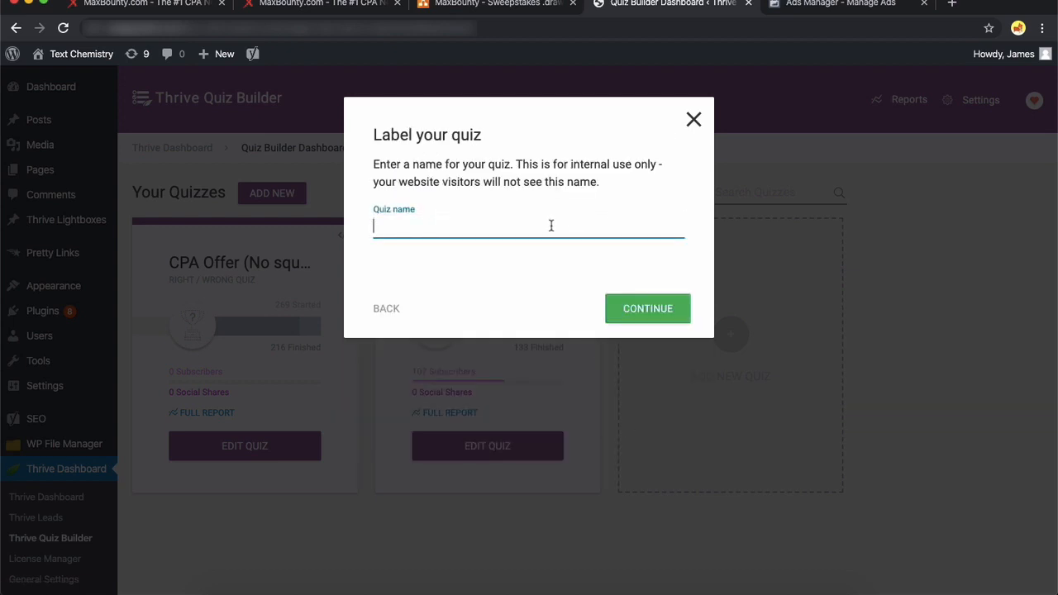
type("Sweepstakes Quizk 1")
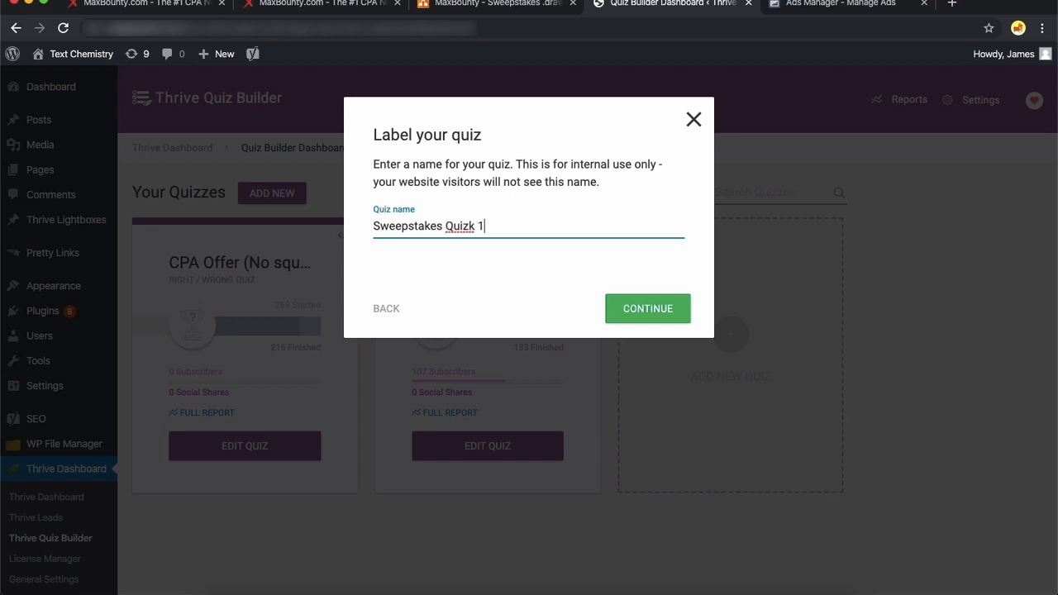
key("BackSpace")
key("BackSpace")
type("1")
key("Return")
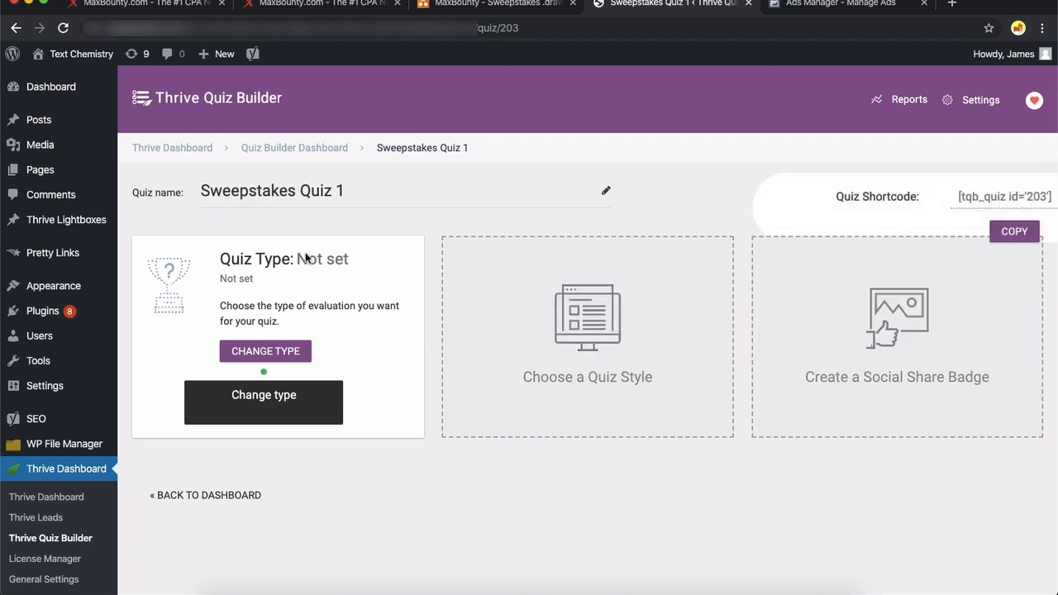
Step: Set the quiz evaluation type to Right/Wrong, loading the next question after each response, and save
left_click(285, 348)
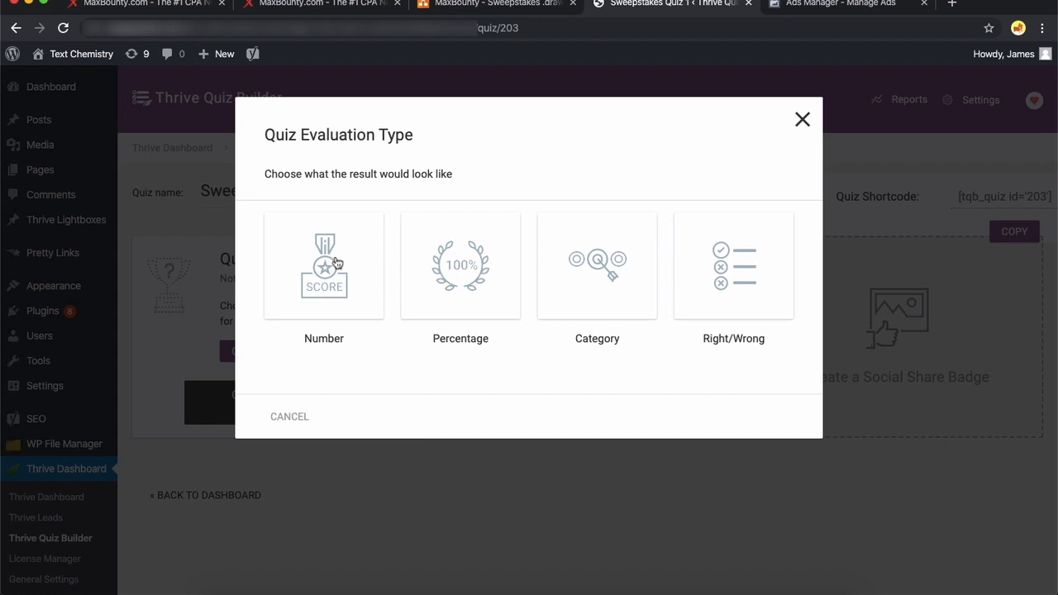
left_click(725, 269)
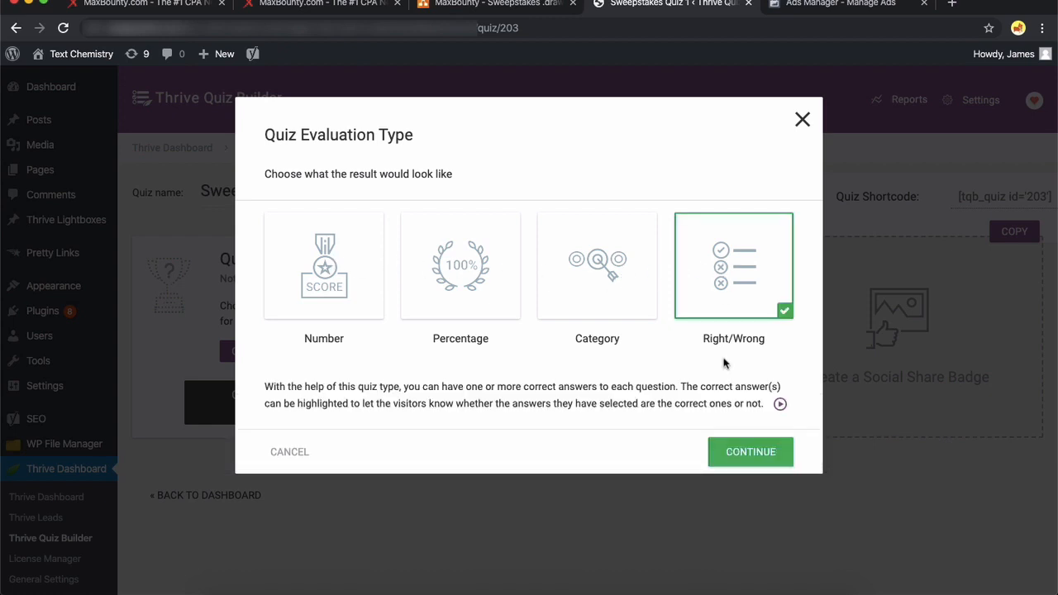
left_click(750, 452)
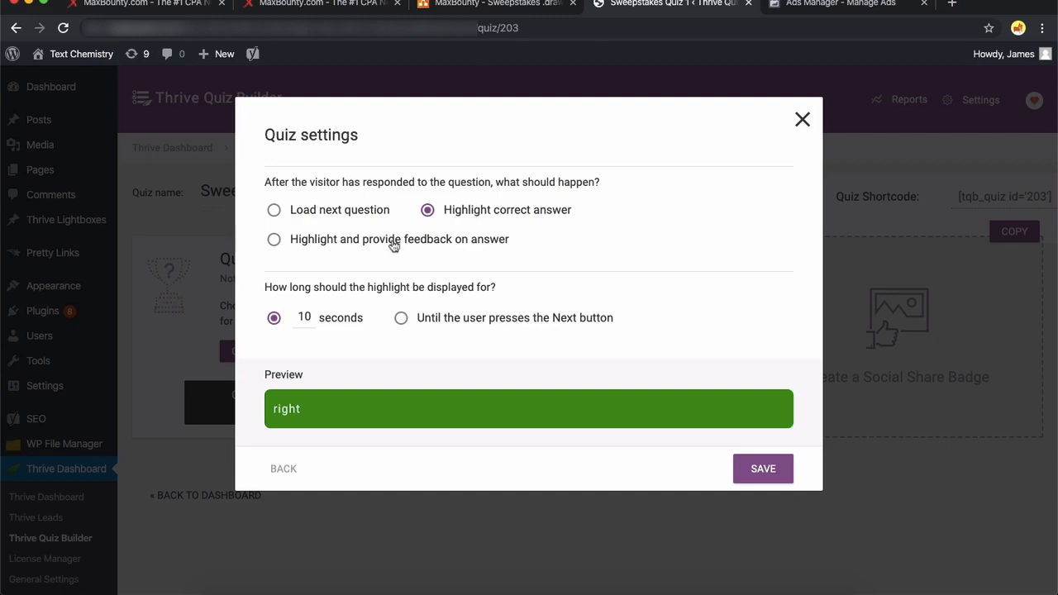
left_click(366, 213)
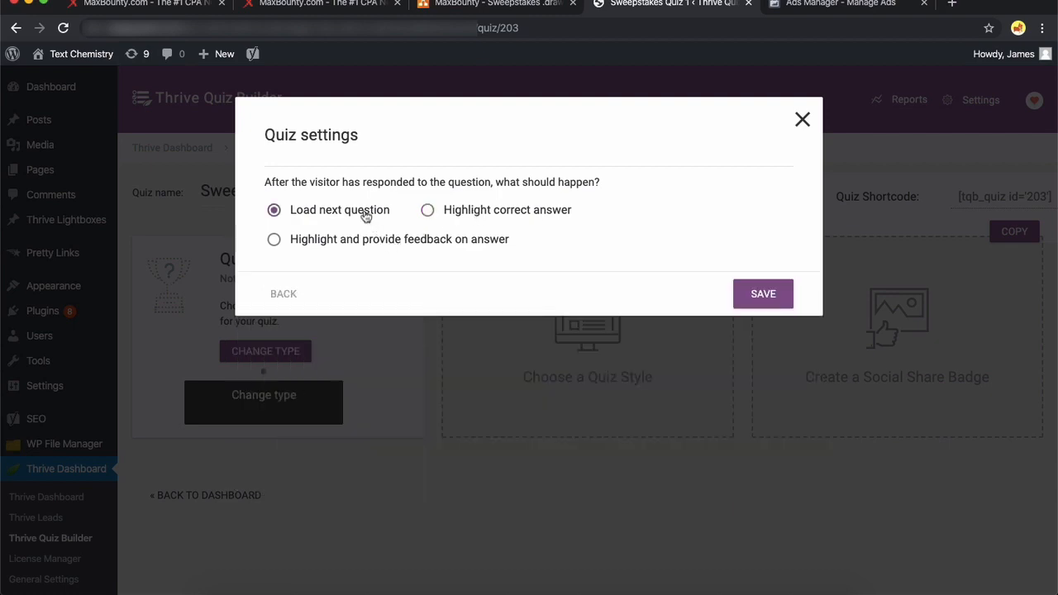
left_click(751, 289)
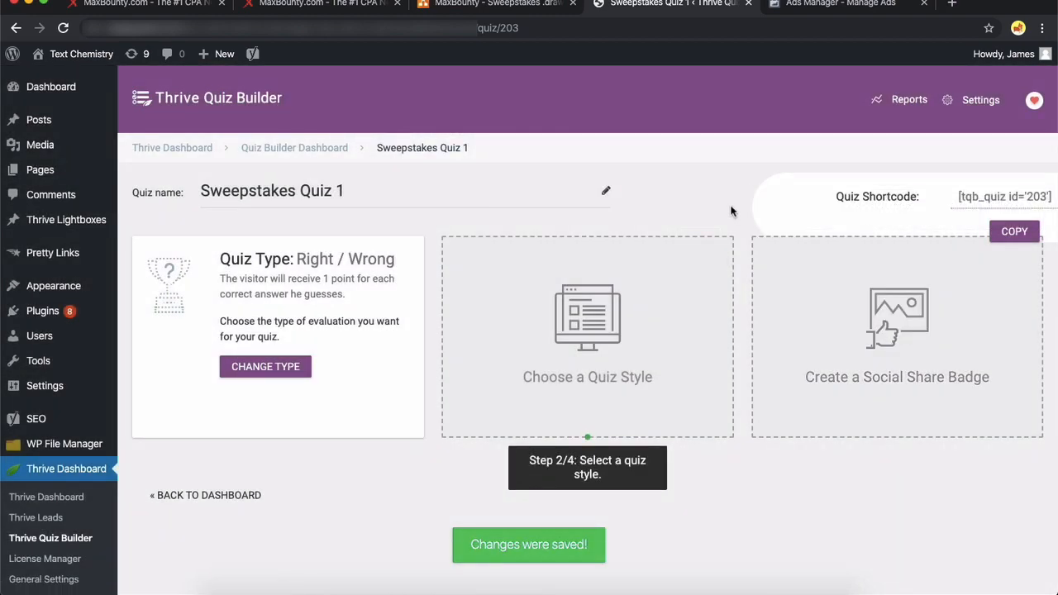
Step: Review the saved Right/Wrong evaluation type and its Load next question setting without changing them
left_click(266, 367)
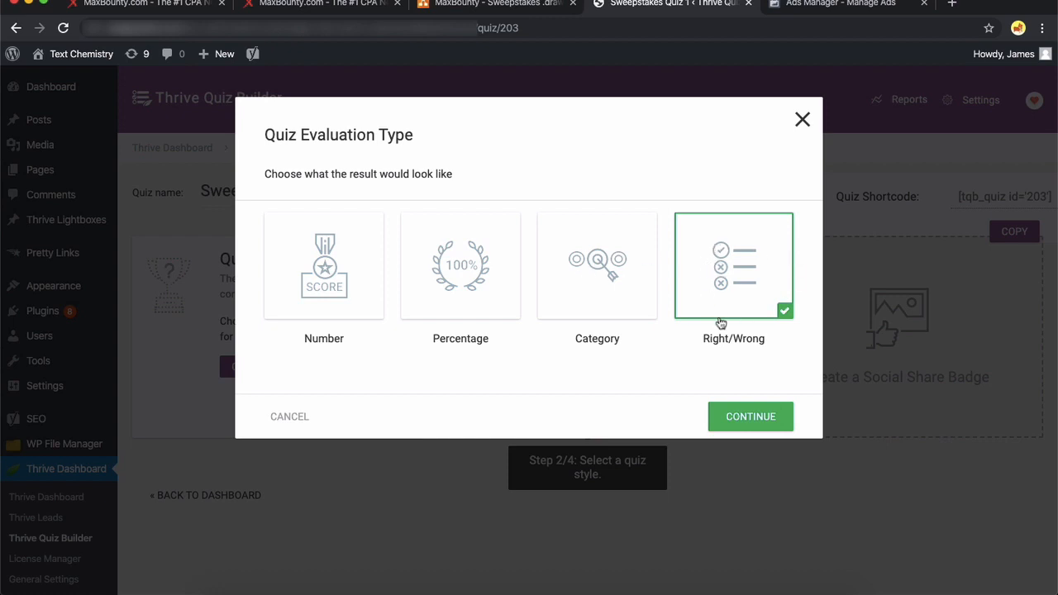
left_click(749, 415)
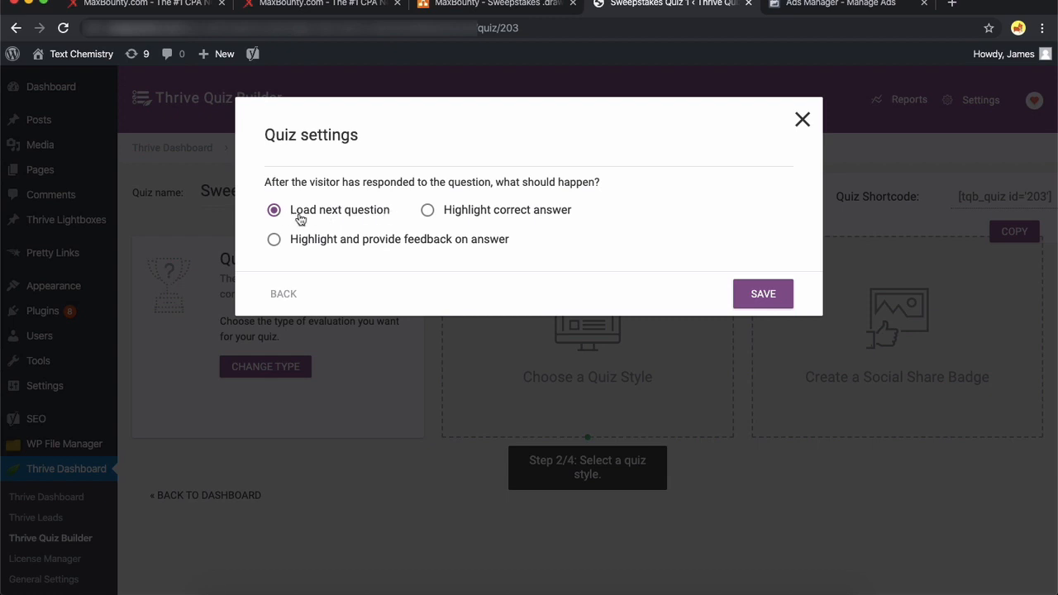
left_click(759, 293)
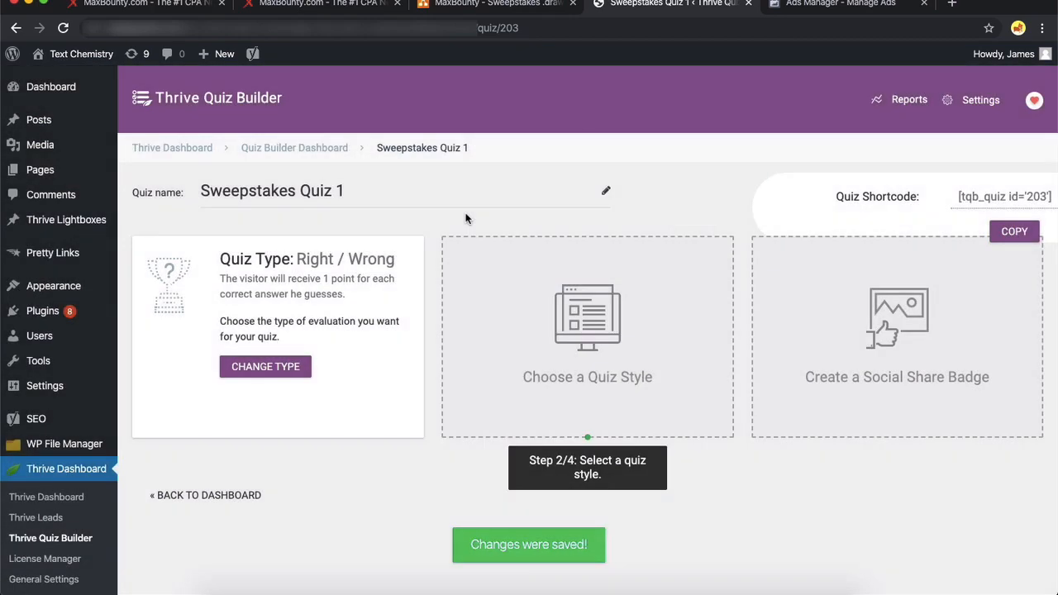
Step: Browse the available quiz styles and apply the Light Blue Quiz style
left_click(601, 339)
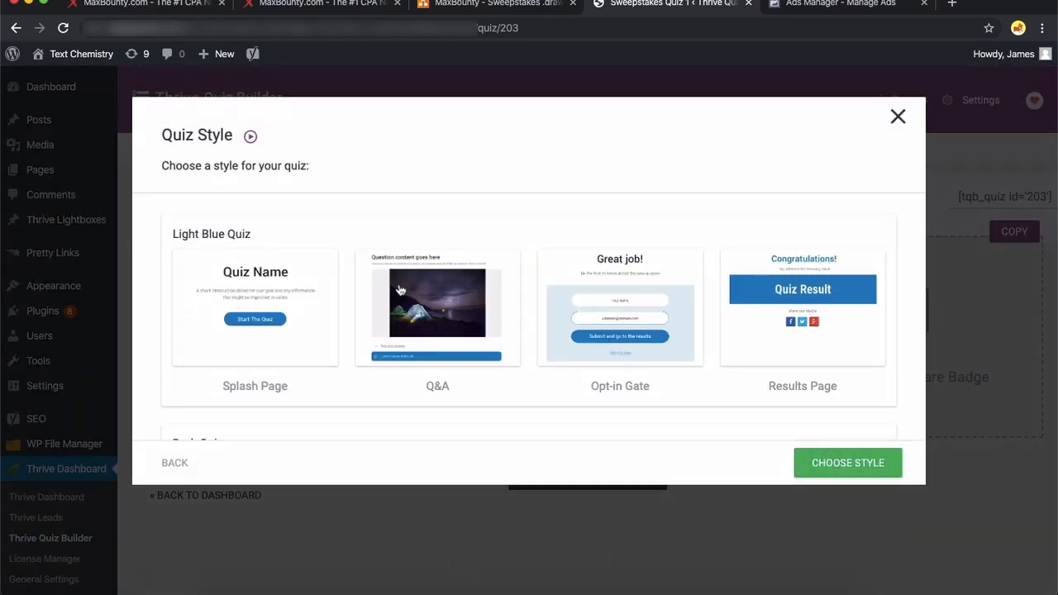
left_click(237, 297)
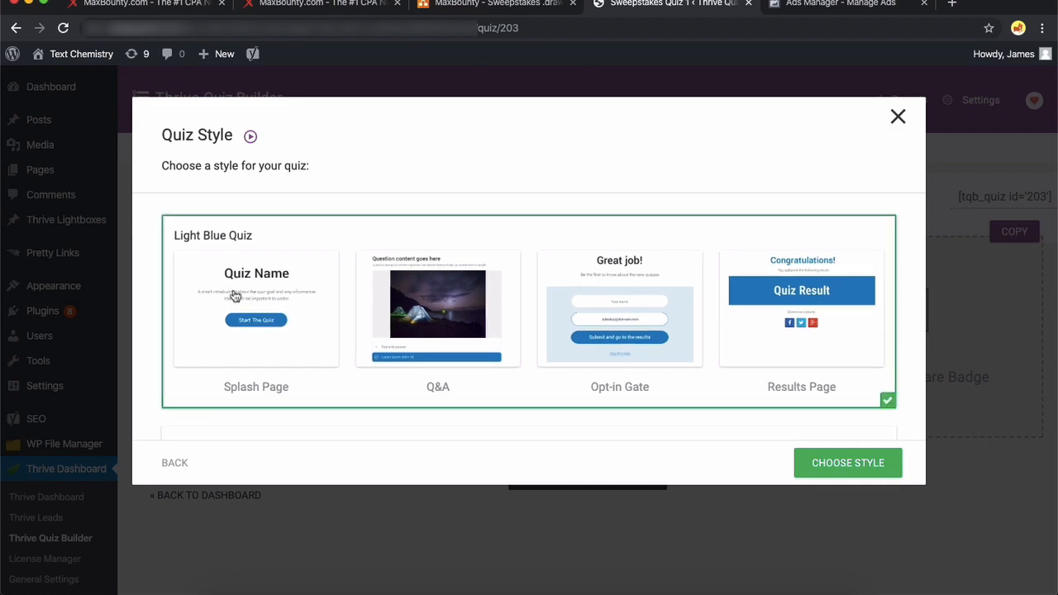
scroll(304, 305, "down", 3)
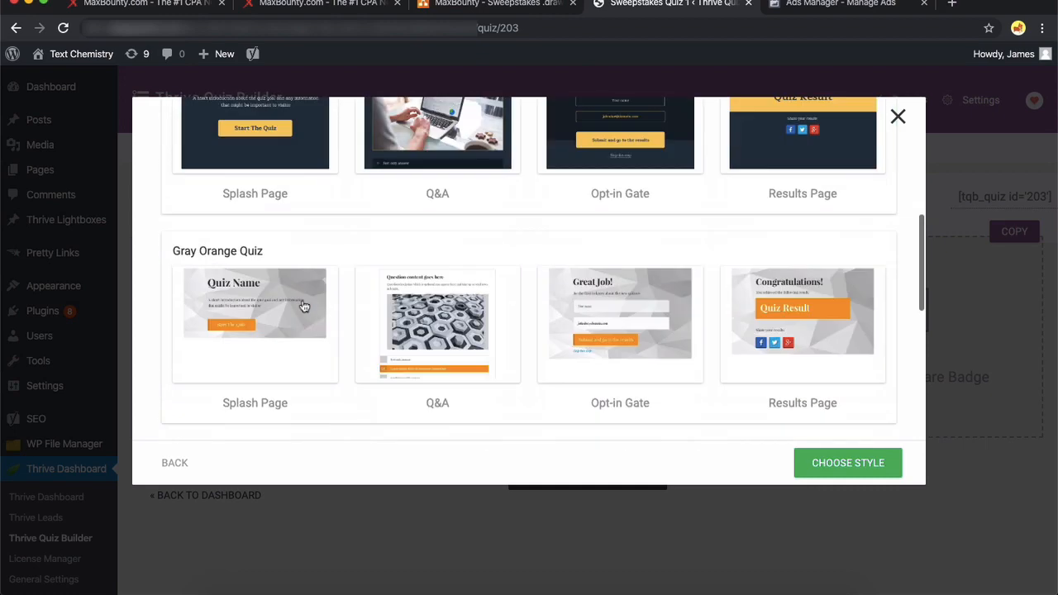
scroll(302, 306, "up", 6)
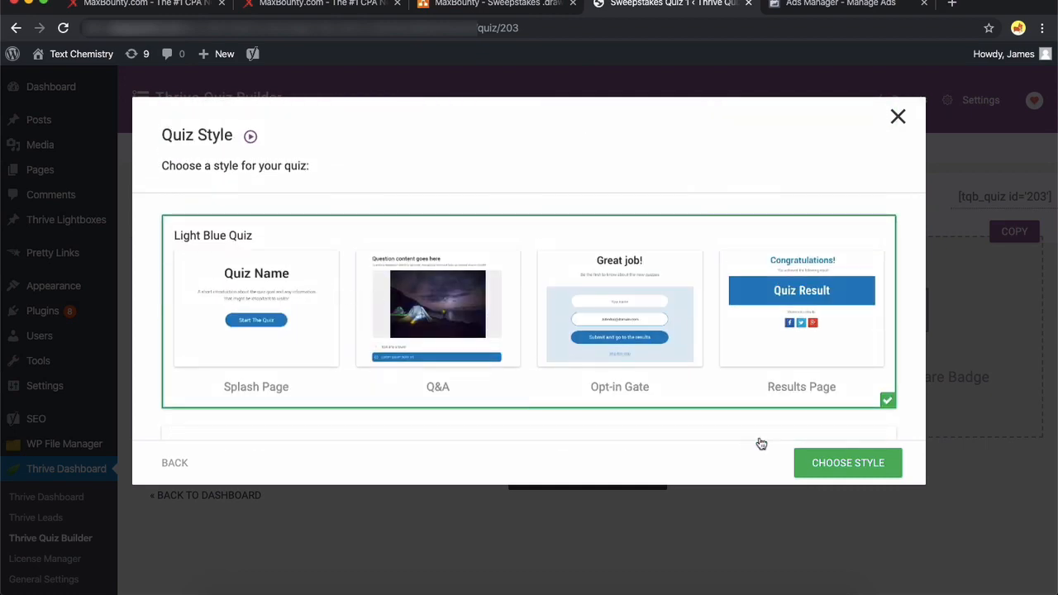
left_click(831, 463)
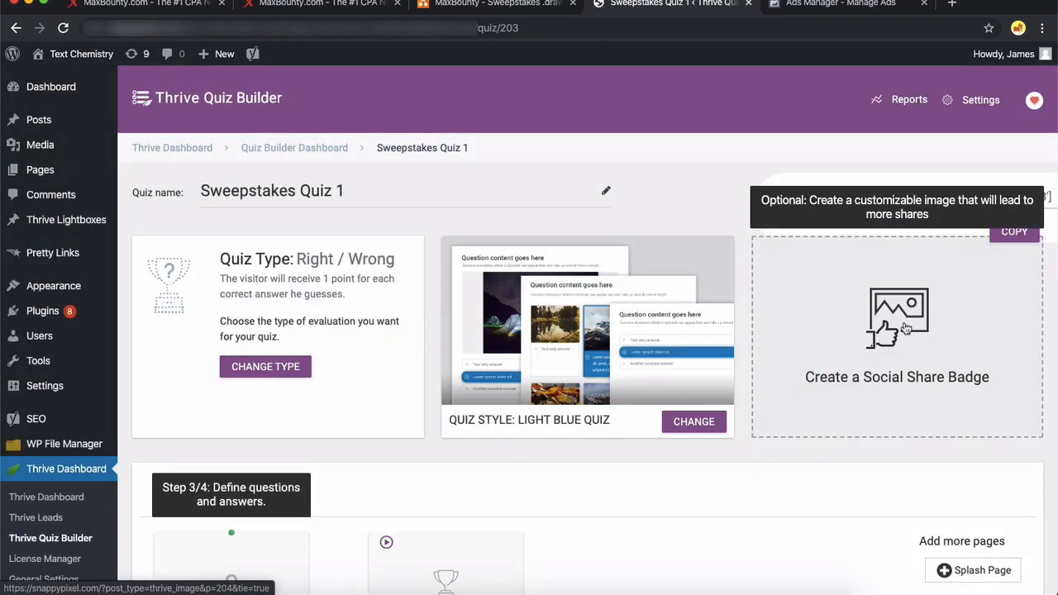
Step: Open the question editor for managing the quiz's questions and answers
scroll(826, 339, "down", 3)
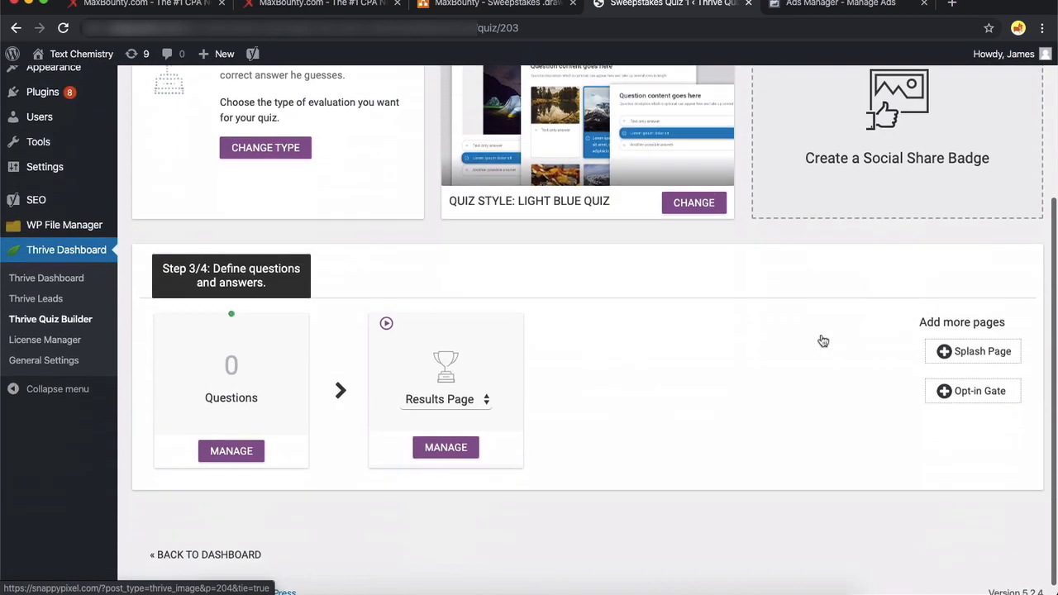
left_click(230, 446)
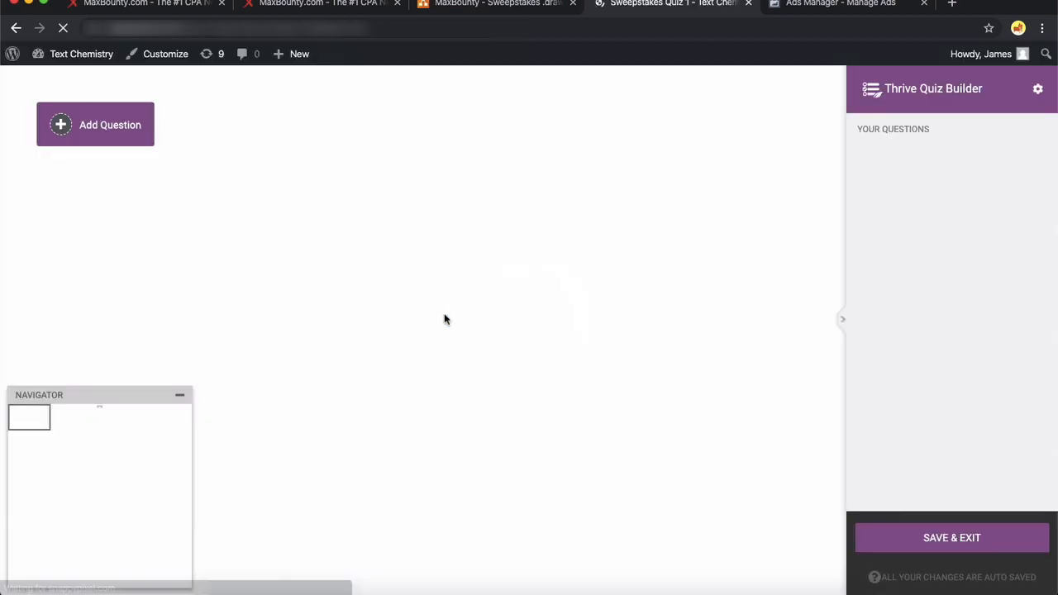
Step: Start a new quiz question of the Multiple Choice with Buttons type
left_click(112, 125)
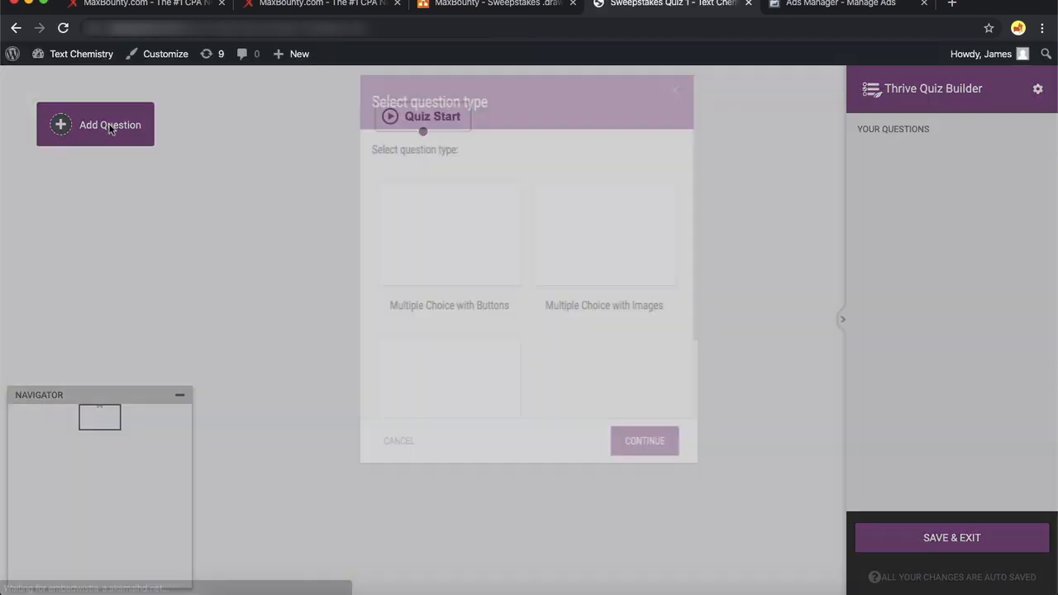
left_click(476, 266)
scroll(472, 264, "down", 2)
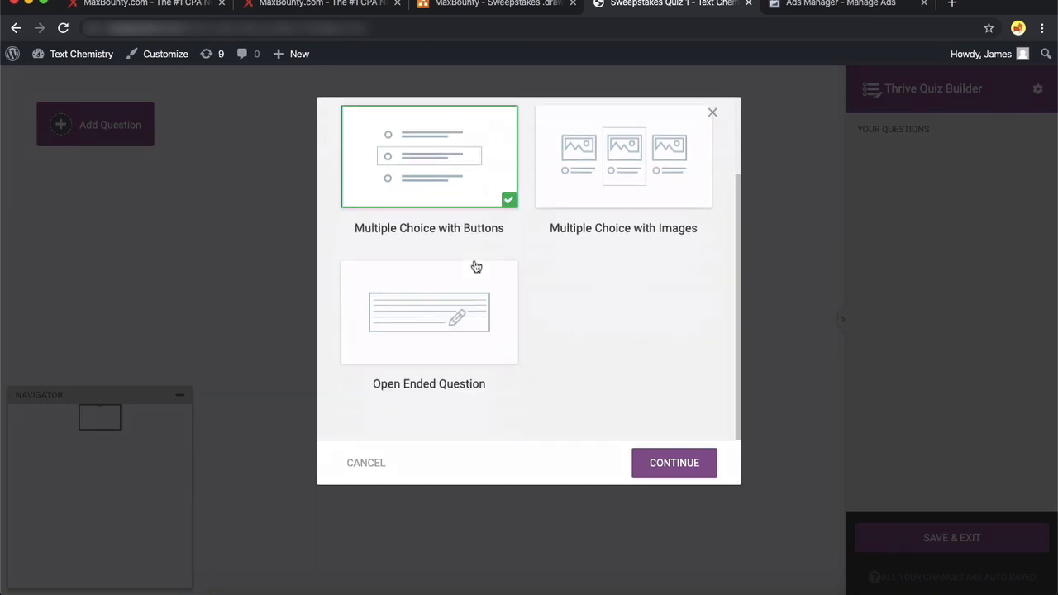
scroll(472, 265, "up", 2)
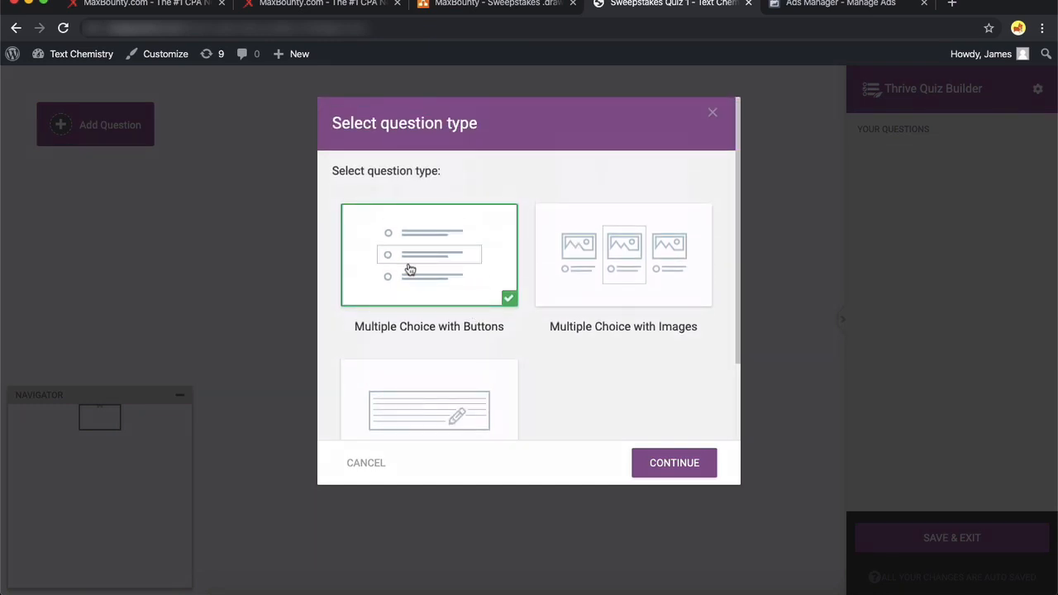
left_click(684, 461)
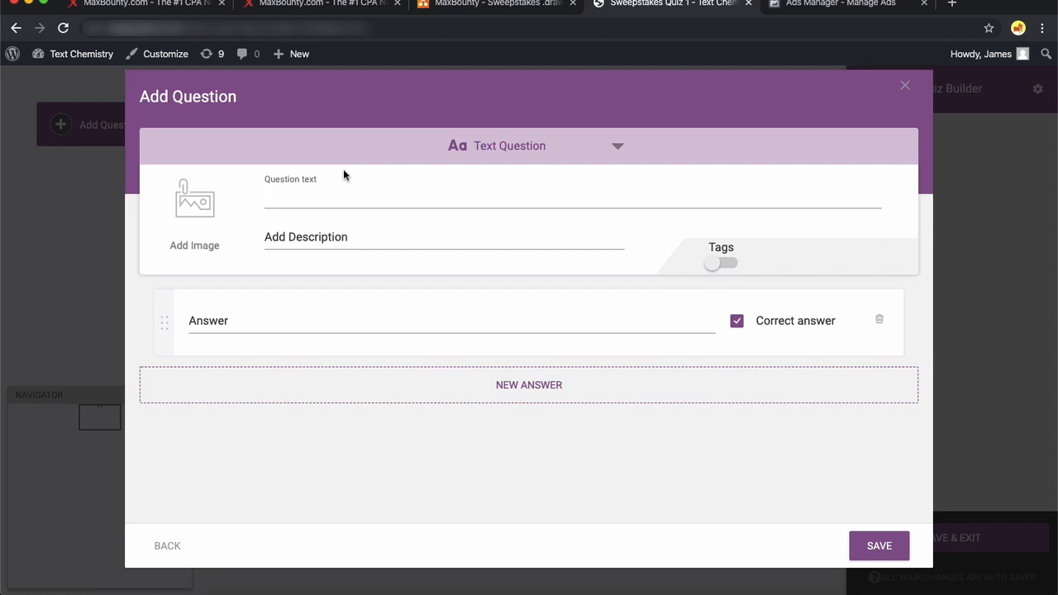
type("Have you bought anything from Amaz")
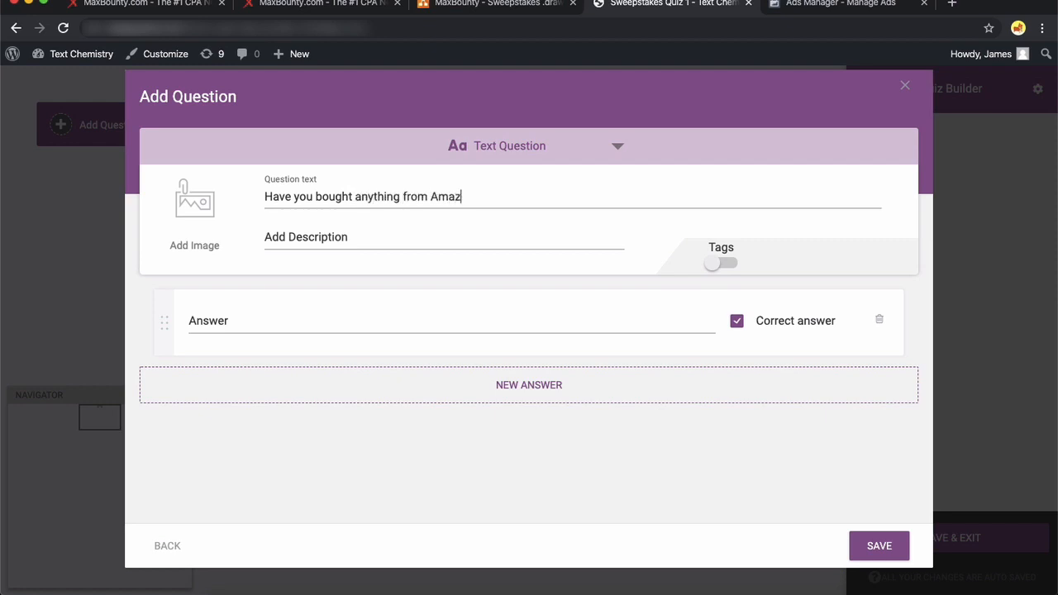
type("on in the last 12")
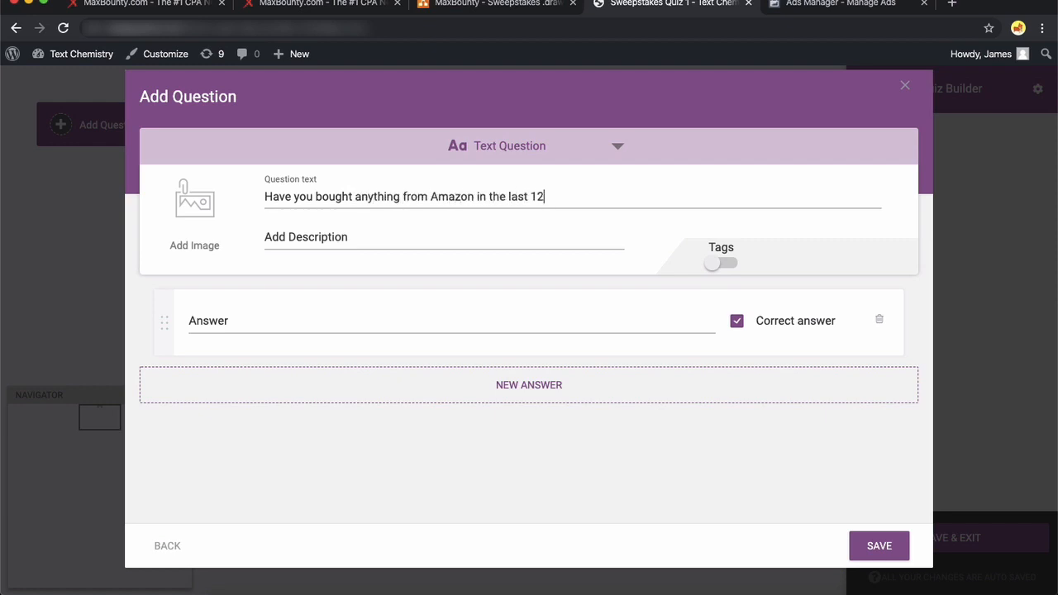
type(" months?")
triple_click(371, 196)
key("BackSpace")
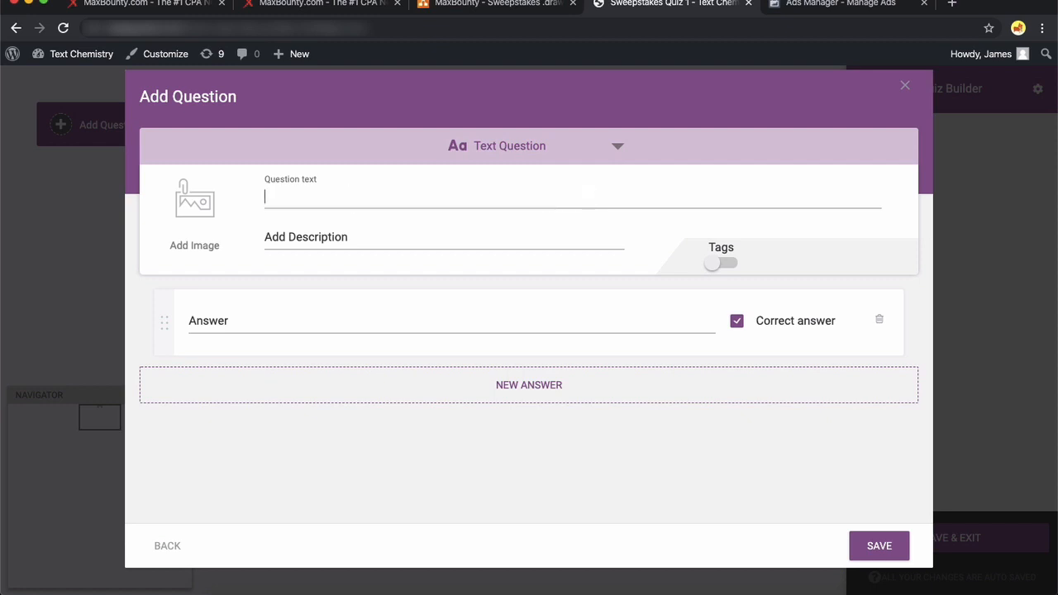
Step: Enter "Approximately how many times per month do you shop at Amazon?" as the question text
type("How many times per month")
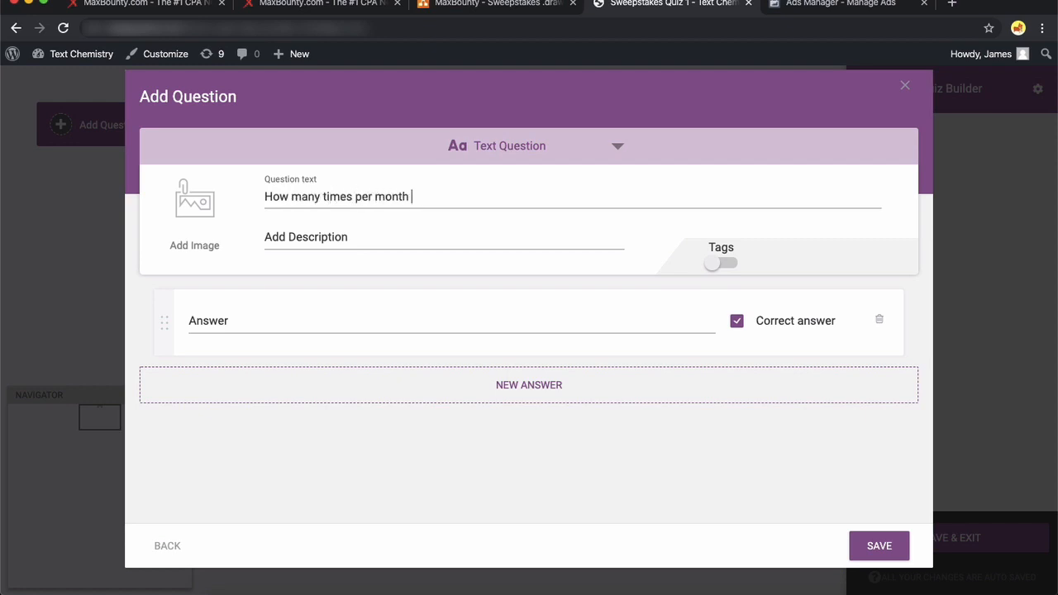
left_click(264, 197)
type("Approxia")
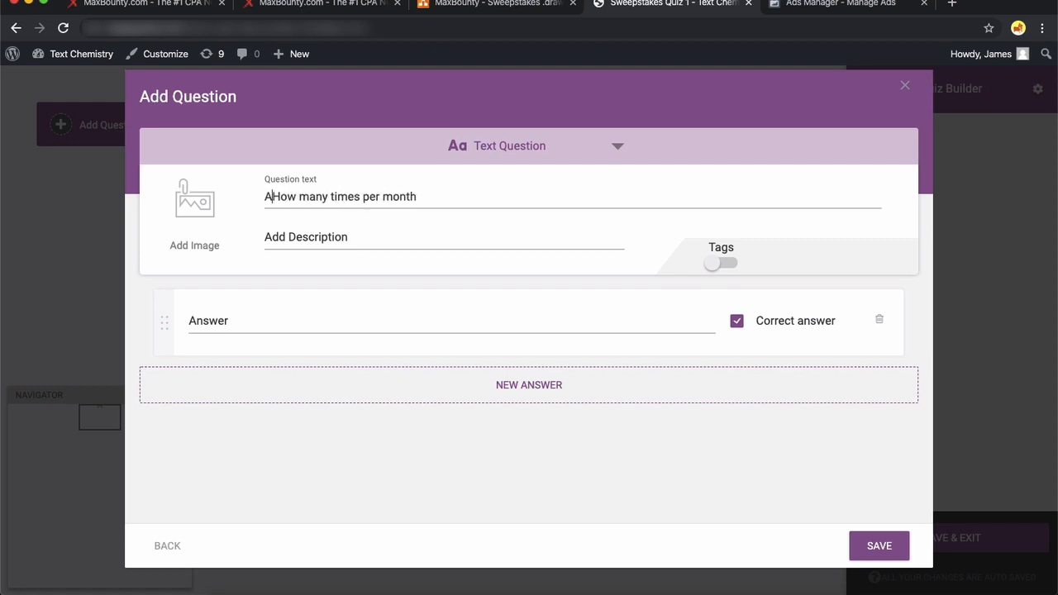
key("BackSpace")
type("mately")
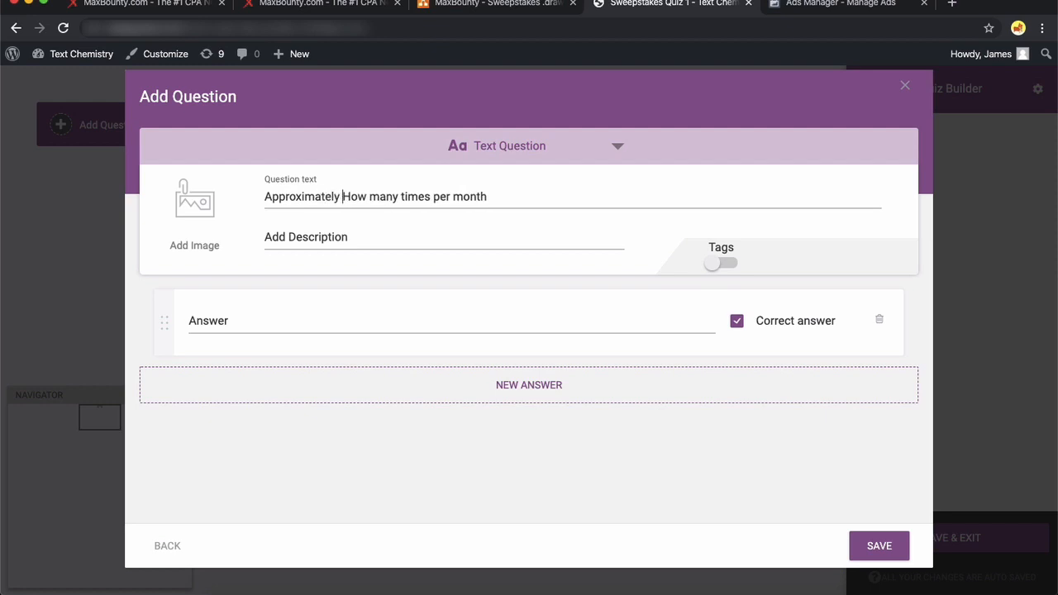
key("Delete")
type("h ")
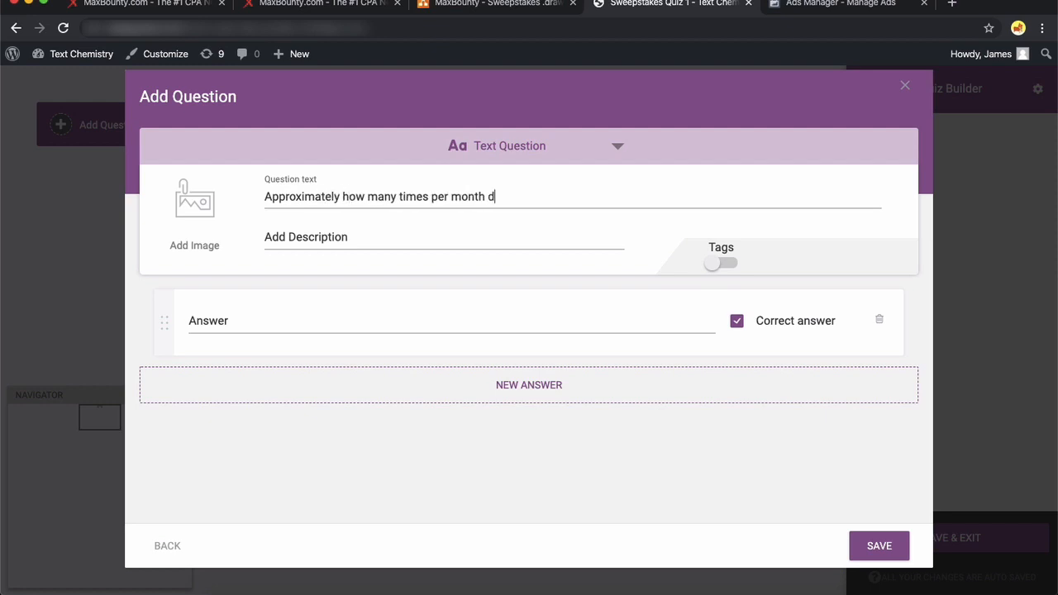
type("do you shop at Amazon?")
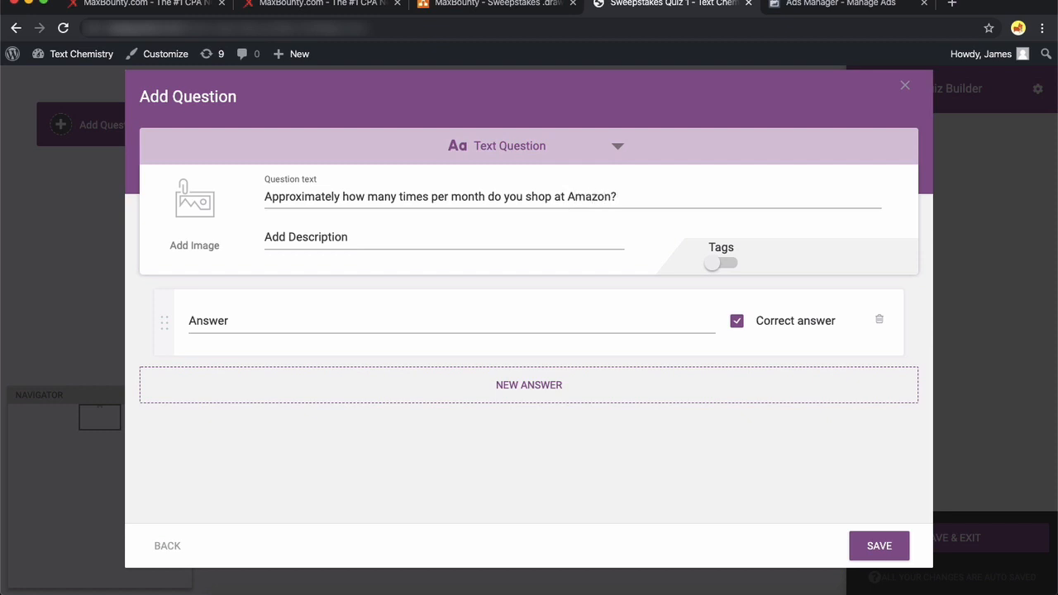
Step: Enter "0-5 times" as the first answer and add a second answer reading "6 - 10"
left_click(334, 322)
type("0-5 times")
left_click(493, 385)
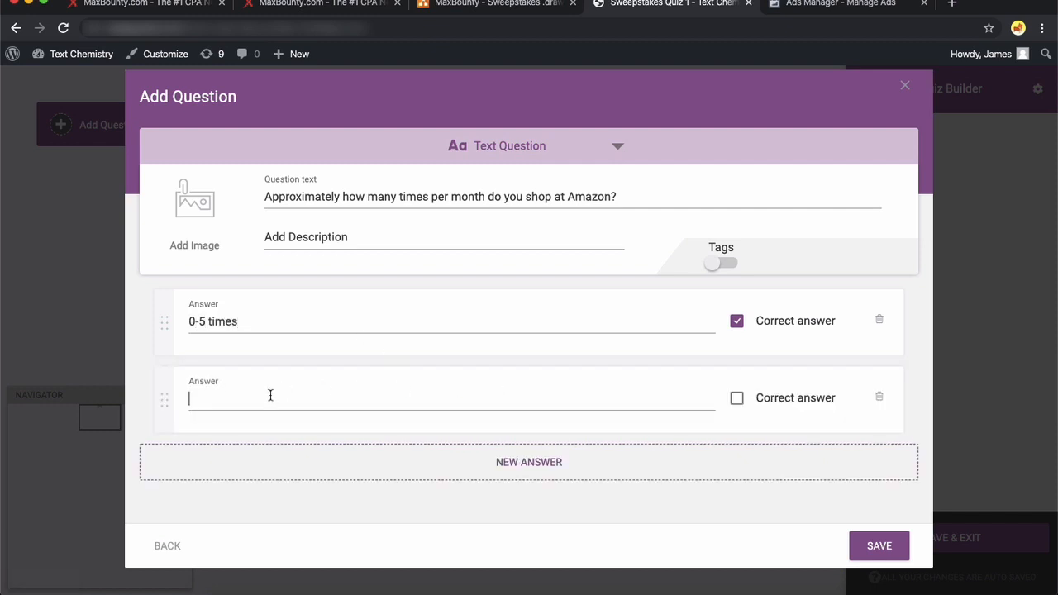
left_click(270, 395)
type("6 ")
type("- 20")
key("BackSpace")
key("BackSpace")
key("BackSpace")
type("- 10")
Step: Reword the first answer to read "0 - 5"
left_click(199, 321)
key("Left")
key("Left")
left_click(276, 321)
key("BackSpace")
key("BackSpace")
key("BackSpace")
key("BackSpace")
key("BackSpace")
key("BackSpace")
Step: Add a third answer "10+", unmark the first answer as correct, and save the question
left_click(524, 471)
left_click(287, 466)
type("10")
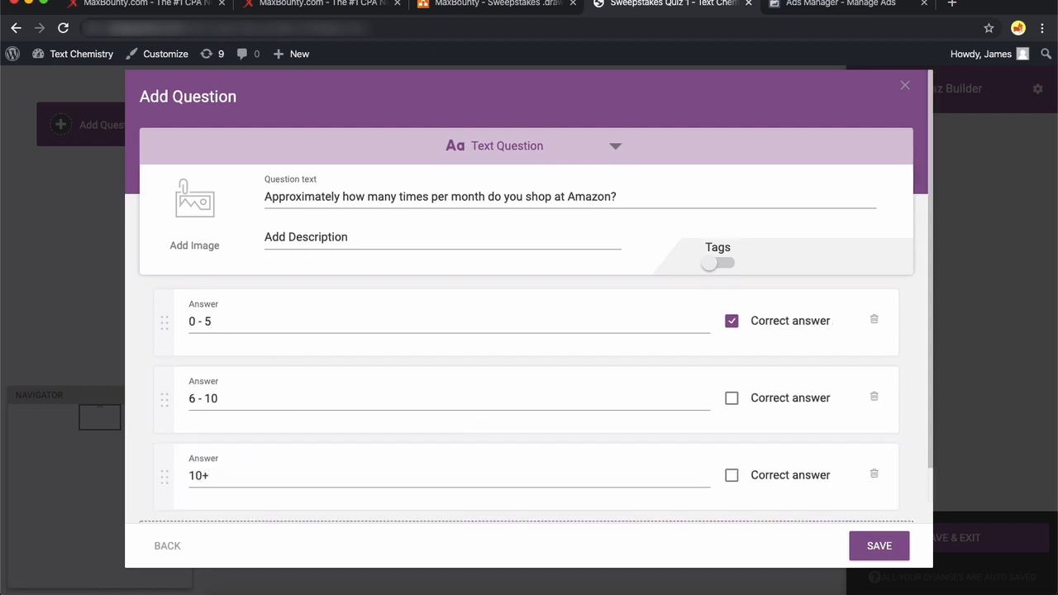
left_click(732, 321)
left_click(877, 544)
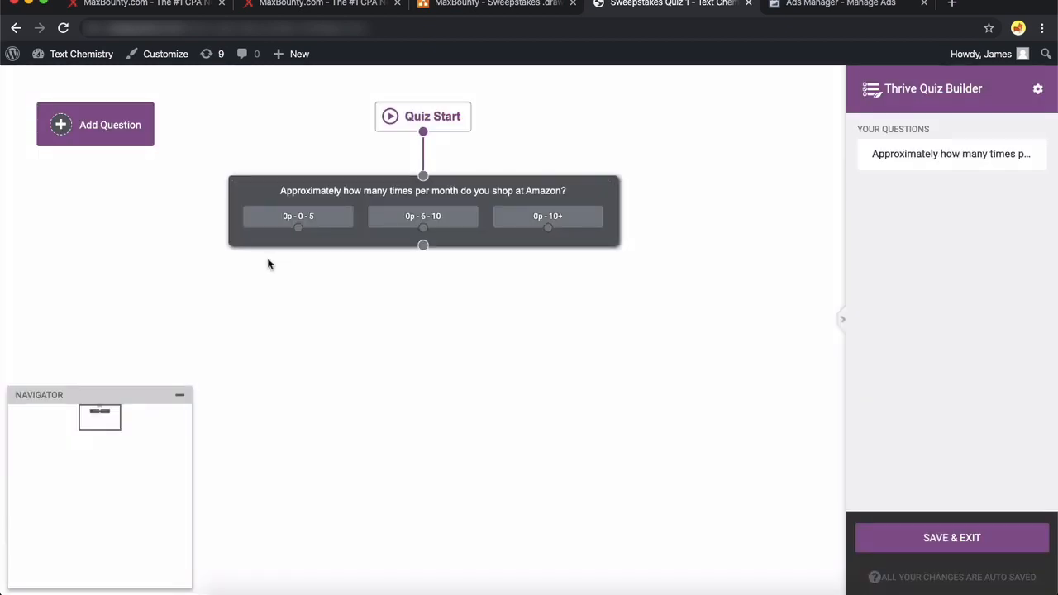
Step: Start a second quiz question, again using the Multiple Choice with Buttons type
left_click(105, 123)
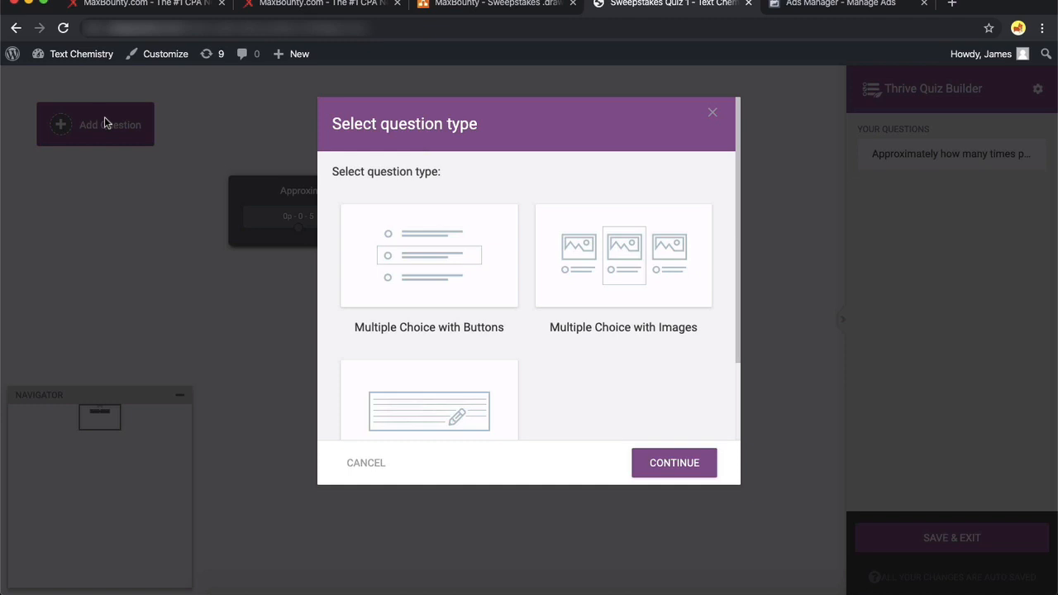
left_click(452, 267)
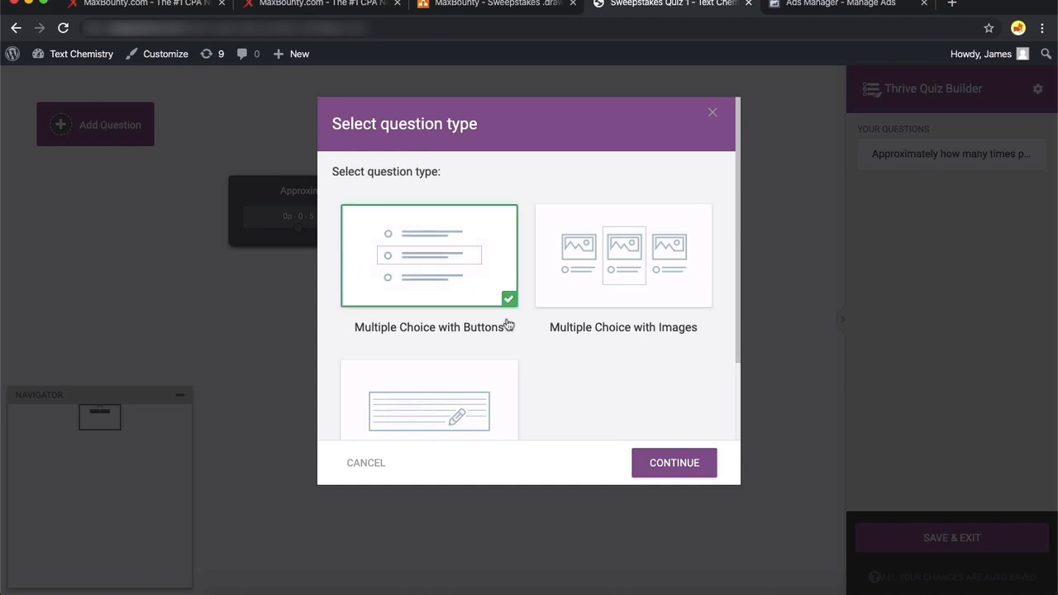
left_click(691, 465)
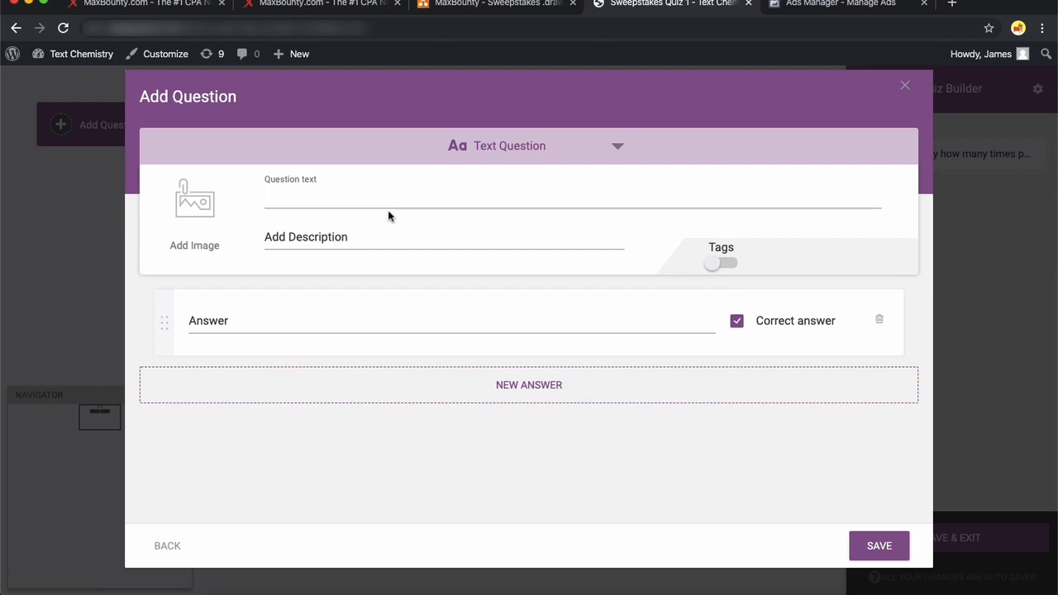
type("If you win the giftcard, what w")
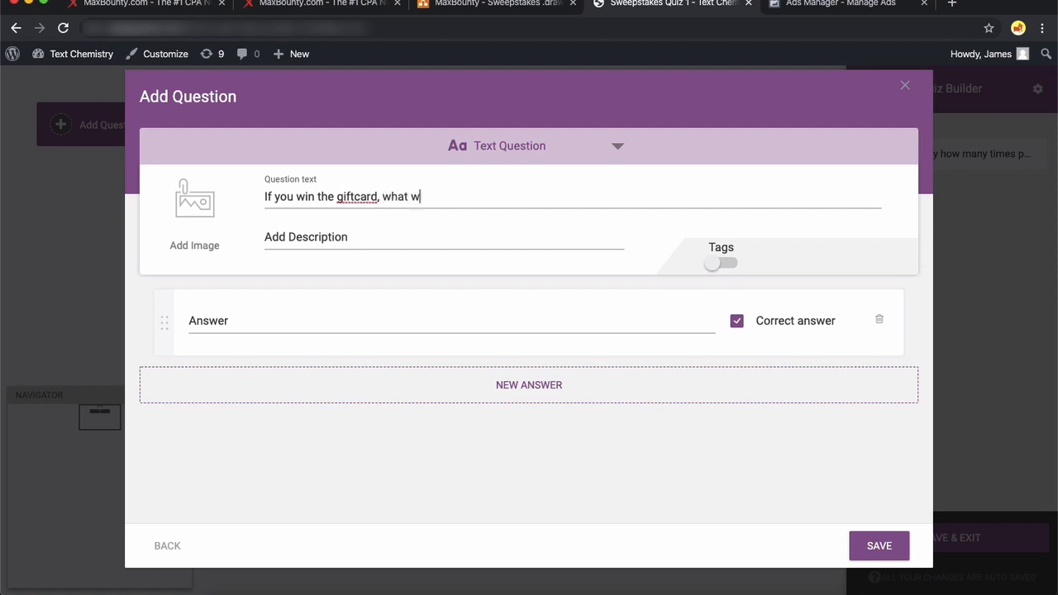
type("ill you spend it on?")
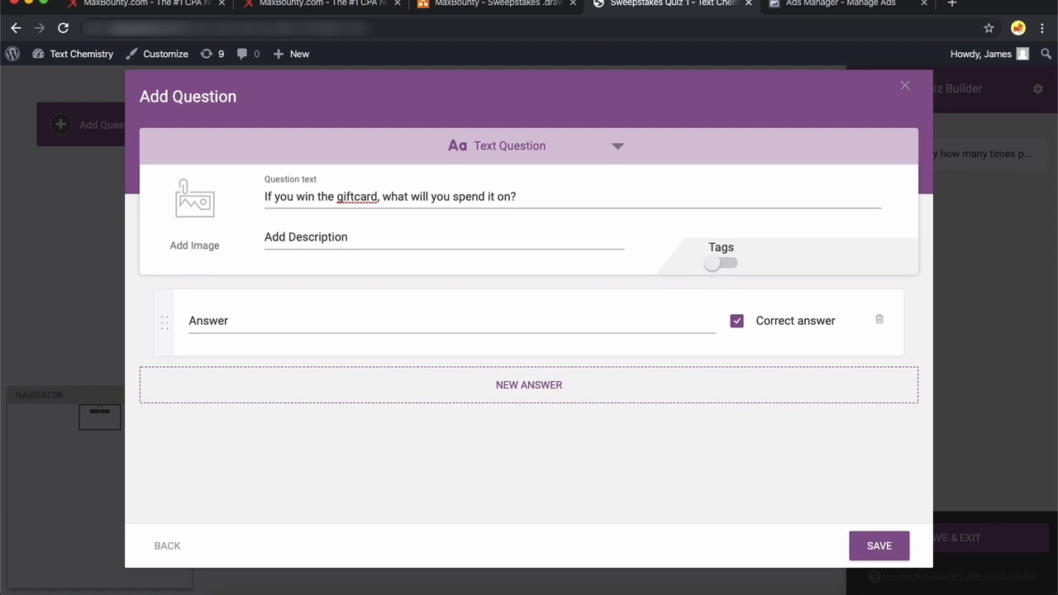
key("super+BackSpace")
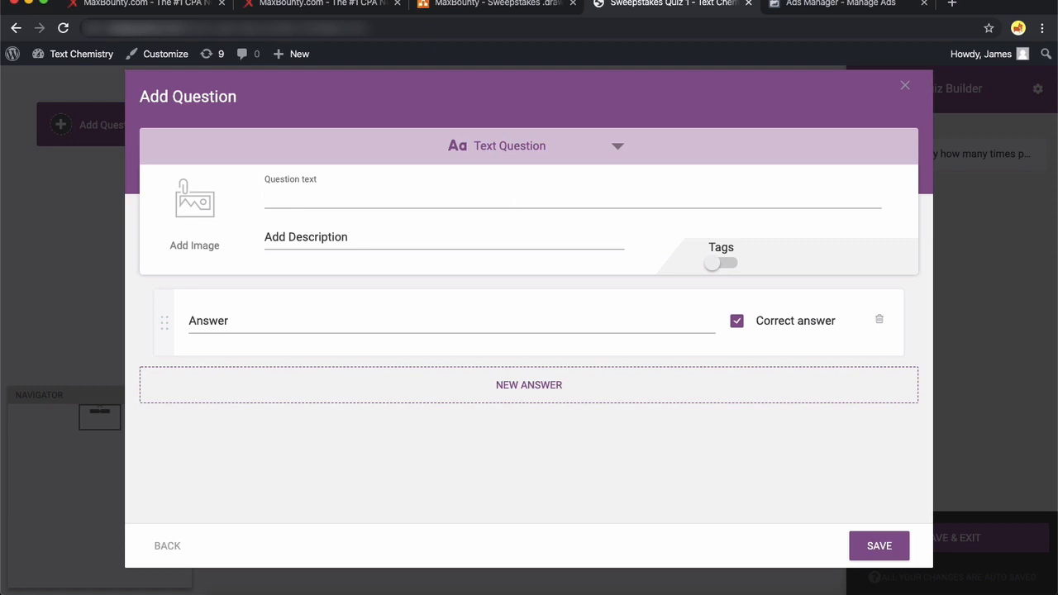
Step: Enter "Have you ever won an Amazon gift card before?" as the second question's text
type("Have you ever won an a")
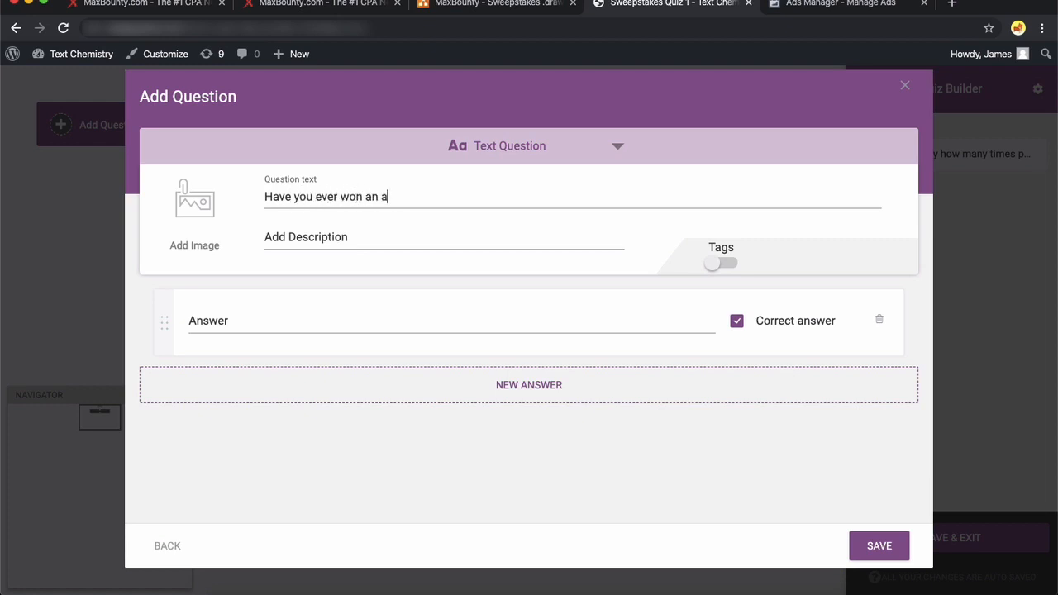
key("BackSpace")
type("Amazon giftcard b")
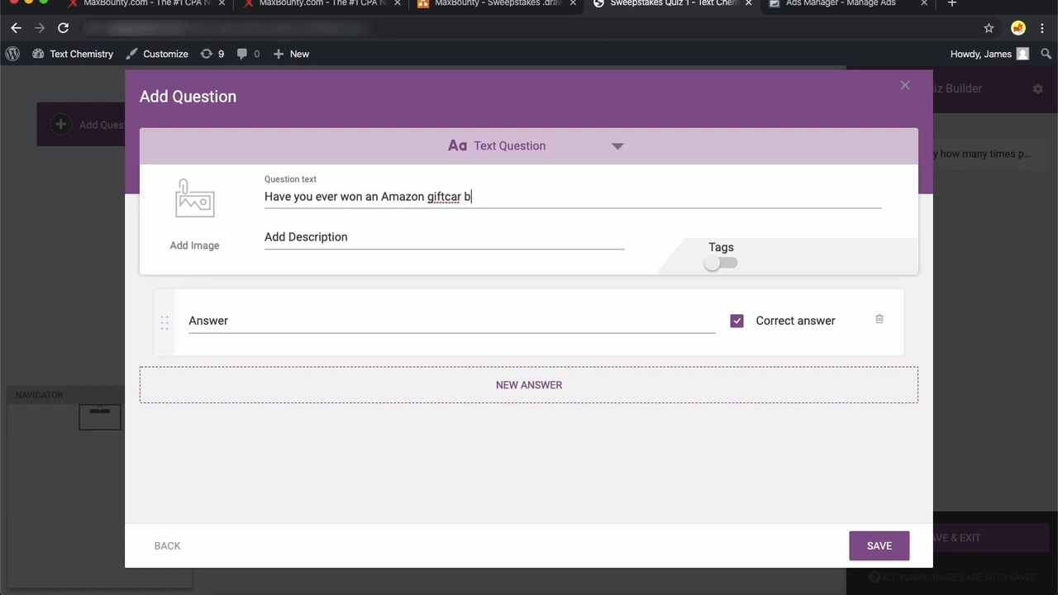
key("BackSpace")
key("BackSpace")
type("d before?")
left_click(446, 198)
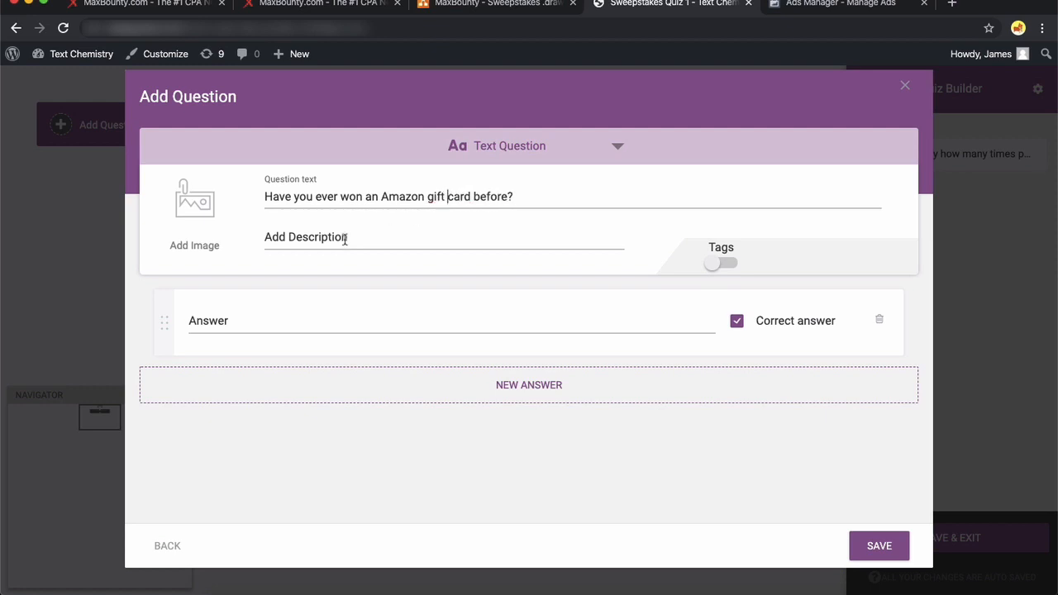
Step: Give the question the answers "Yes" and "No" with neither marked correct, and save it
left_click(291, 314)
type("Yes")
left_click(575, 394)
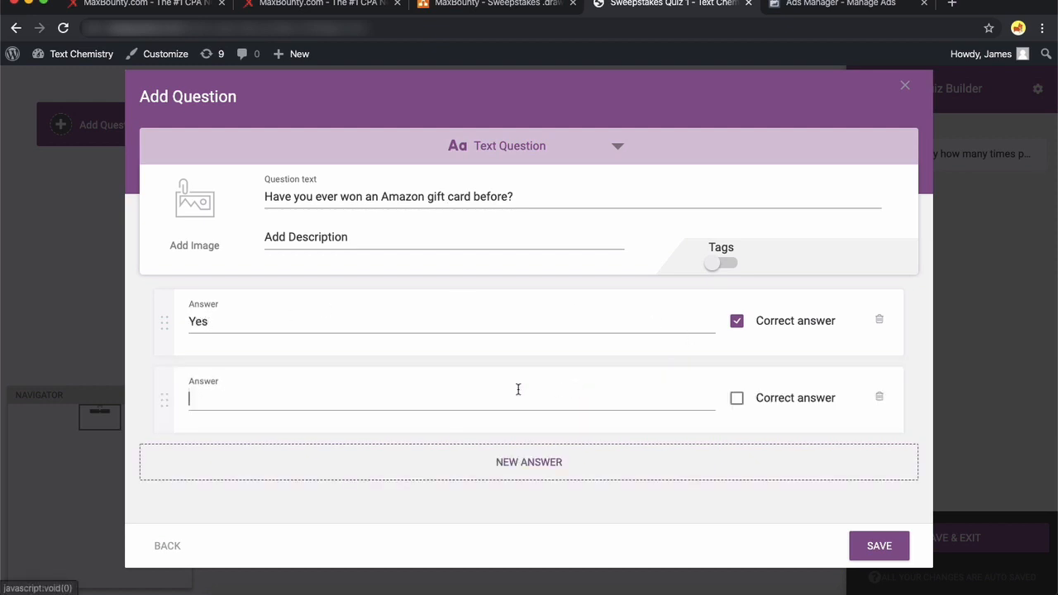
type("No")
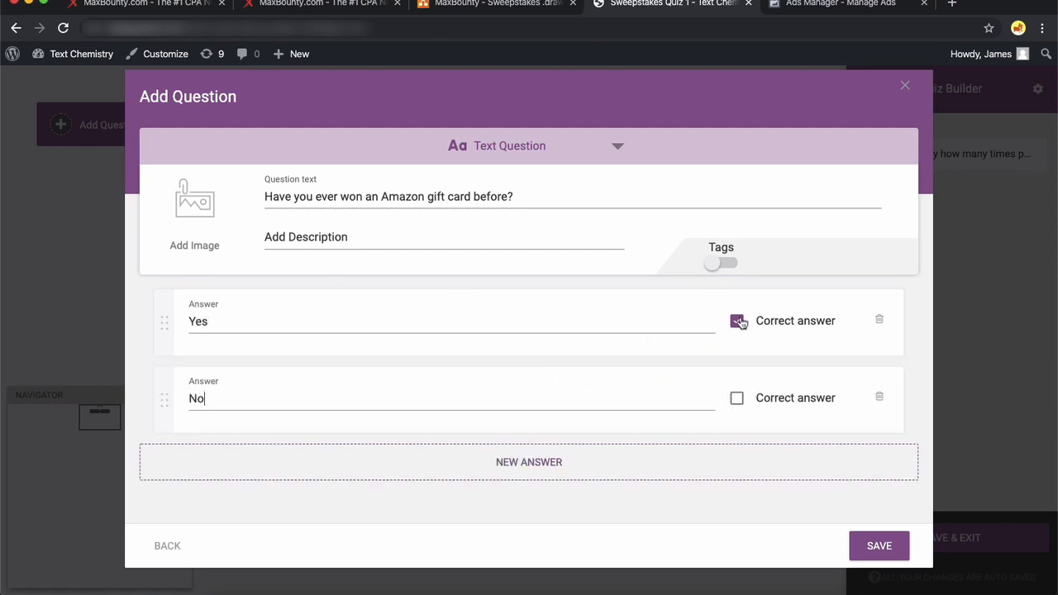
left_click(871, 546)
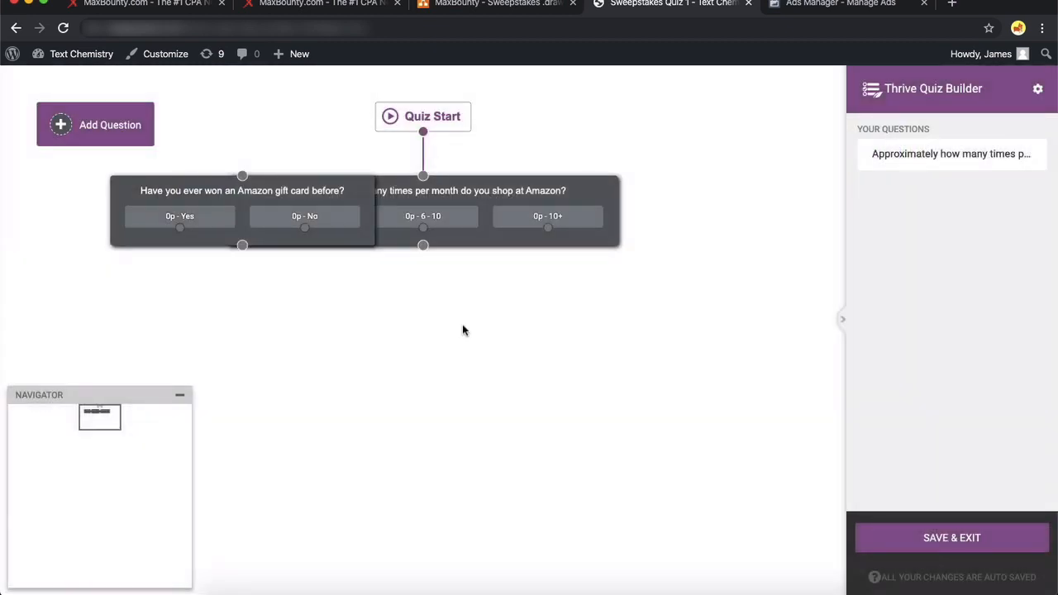
Step: Place the gift card question below the monthly shopping question and connect the shopping question to it
left_click_drag(324, 191, 465, 313)
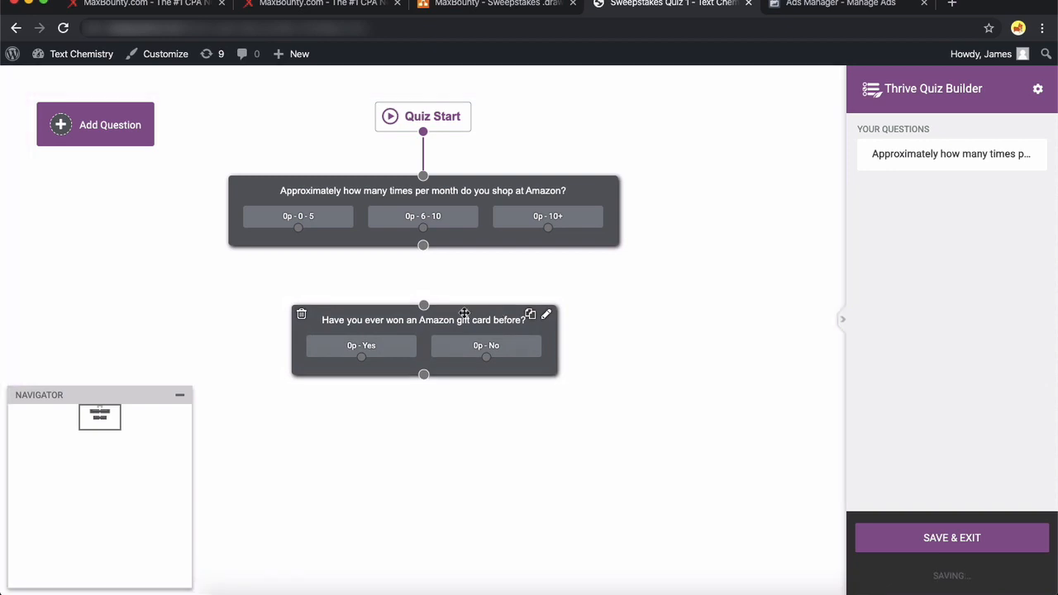
left_click_drag(423, 245, 424, 305)
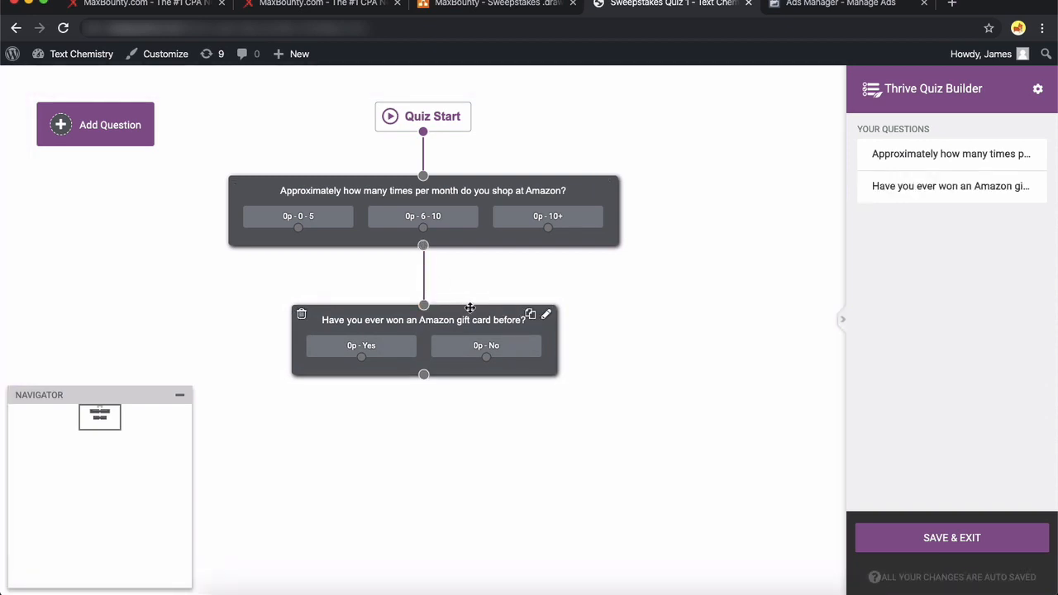
Step: Start a third quiz question with the Multiple Choice with Buttons type
left_click(108, 142)
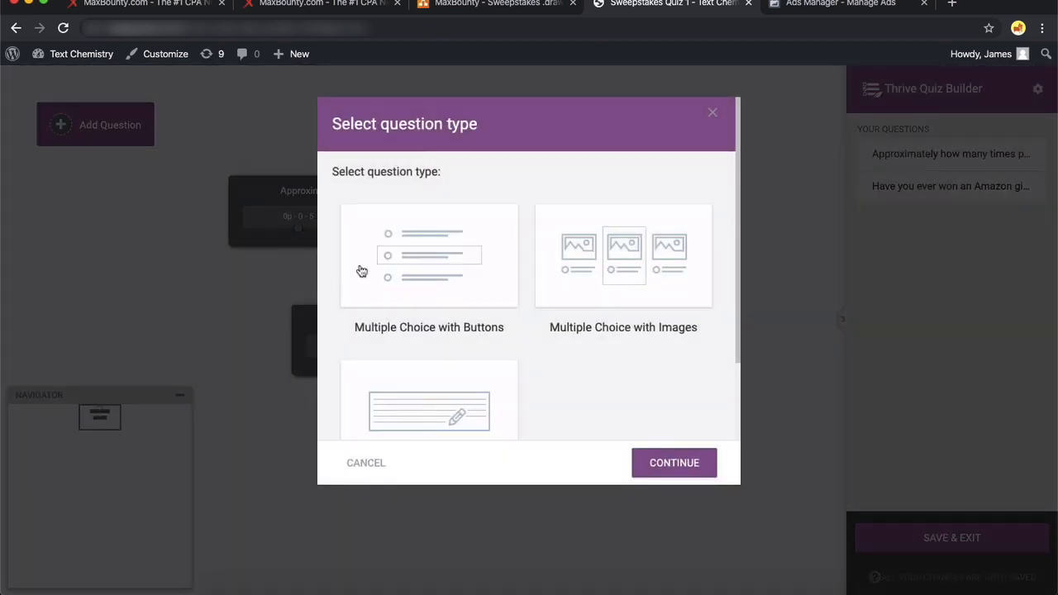
left_click(472, 245)
left_click(685, 461)
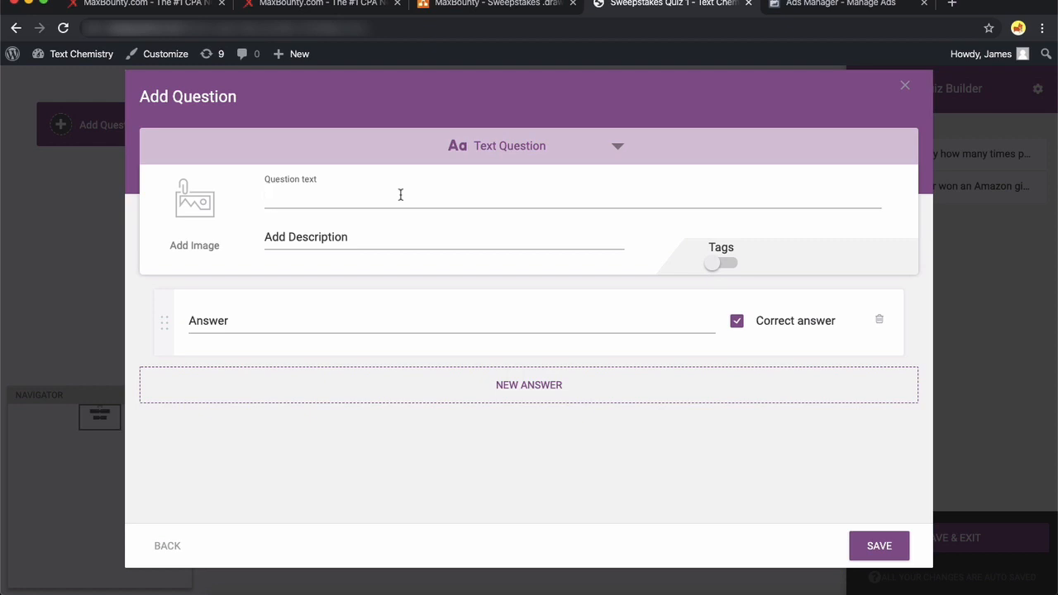
Step: Enter "If you win, what will you use your Amazon gift card for?" as the third question's text
type("What")
key("BackSpace")
key("BackSpace")
key("BackSpace")
key("BackSpace")
key("BackSpace")
type("If you win, what will you use your ")
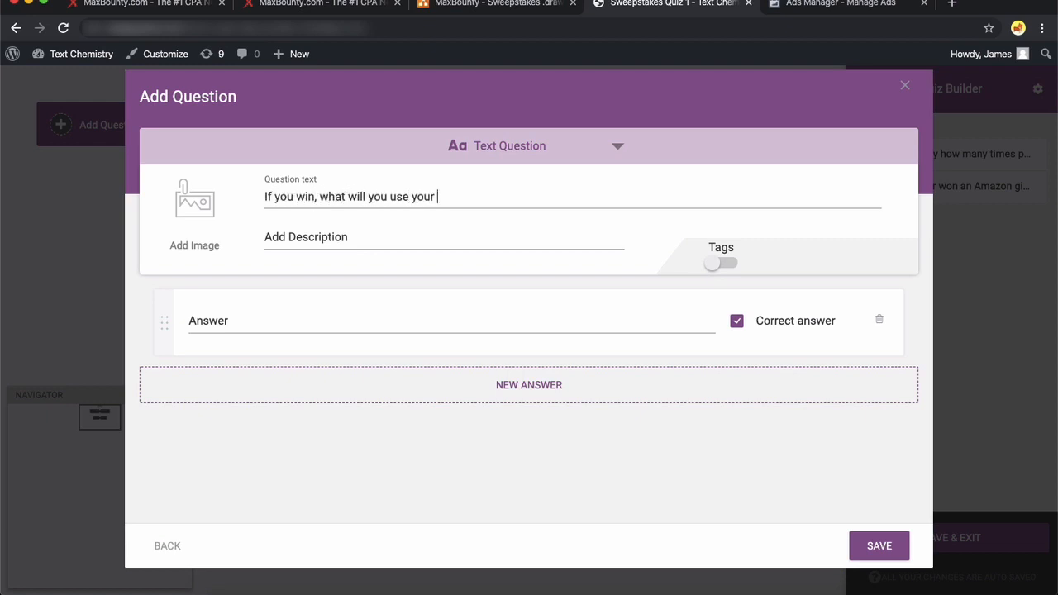
type("Amazon gift card for?")
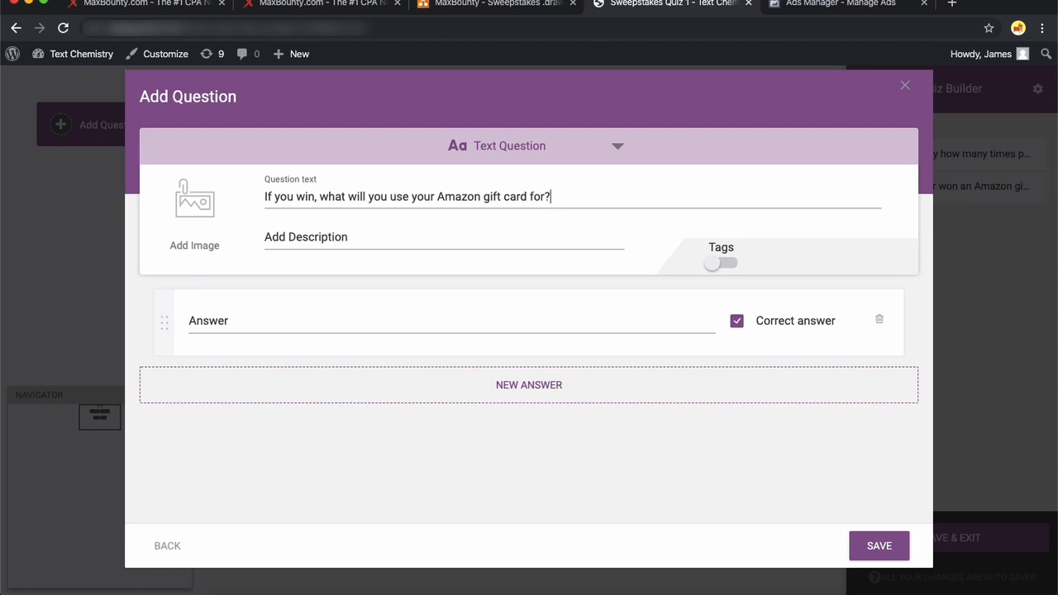
Step: Enter "New TV" as the first answer and add a blank second answer
left_click(325, 318)
type("New TV")
left_click(572, 390)
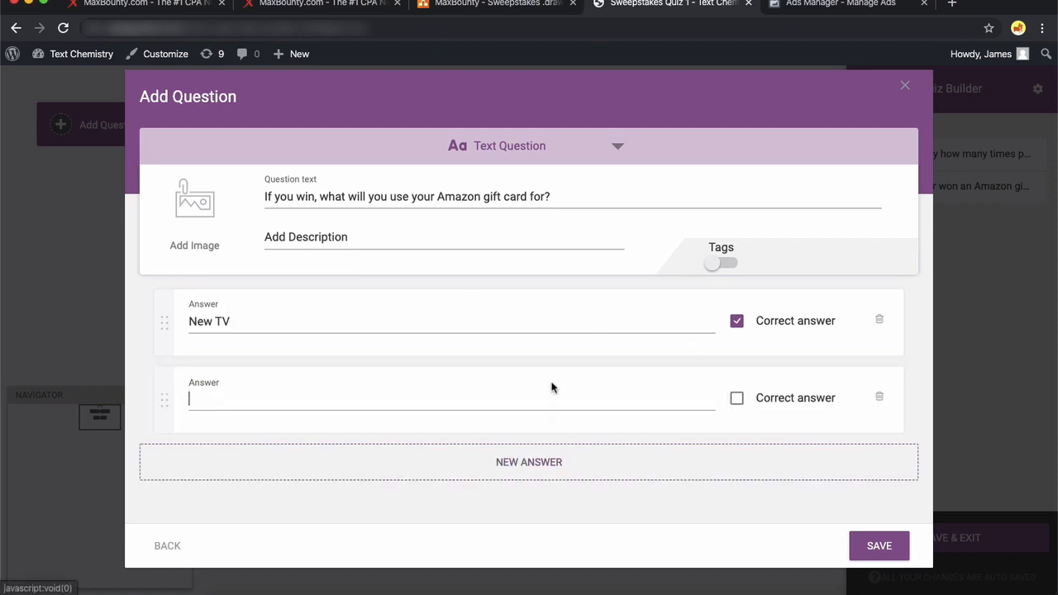
Step: Replace the first answer with "I will buy a new TV"
triple_click(314, 316)
key("BackSpace")
type("I will b")
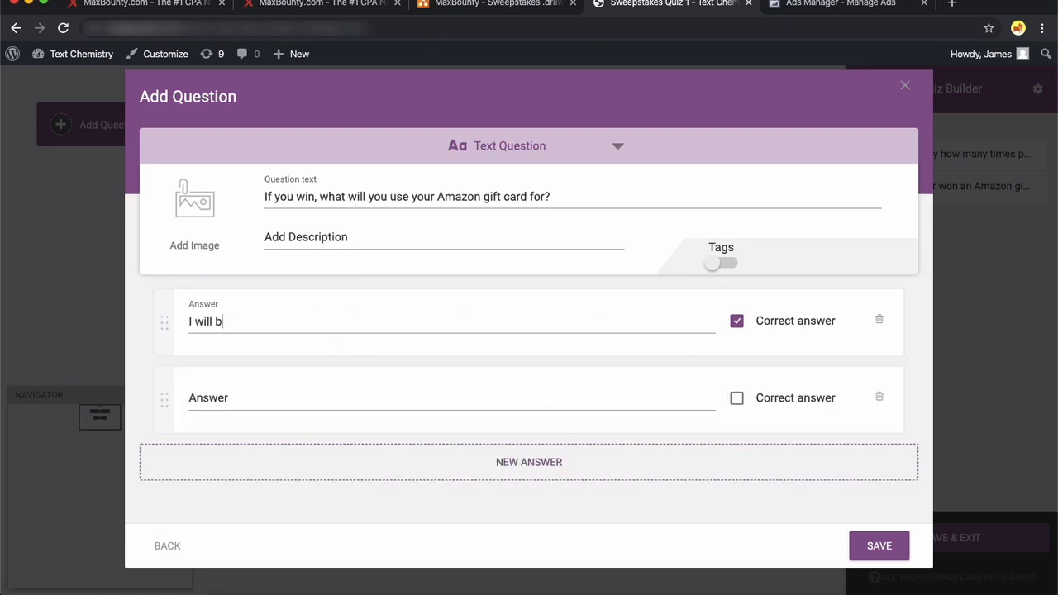
type("uy a new TV")
Step: Enter "I will buy a new kitchen accessory" as the second answer
left_click(278, 395)
type("I will ")
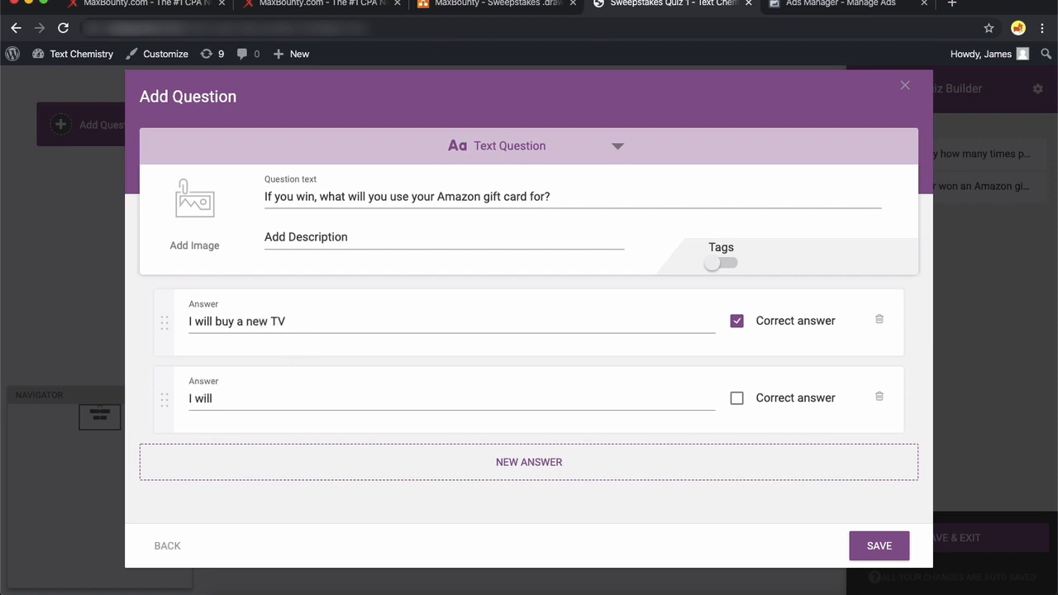
type("buy a new")
type("kitchen ")
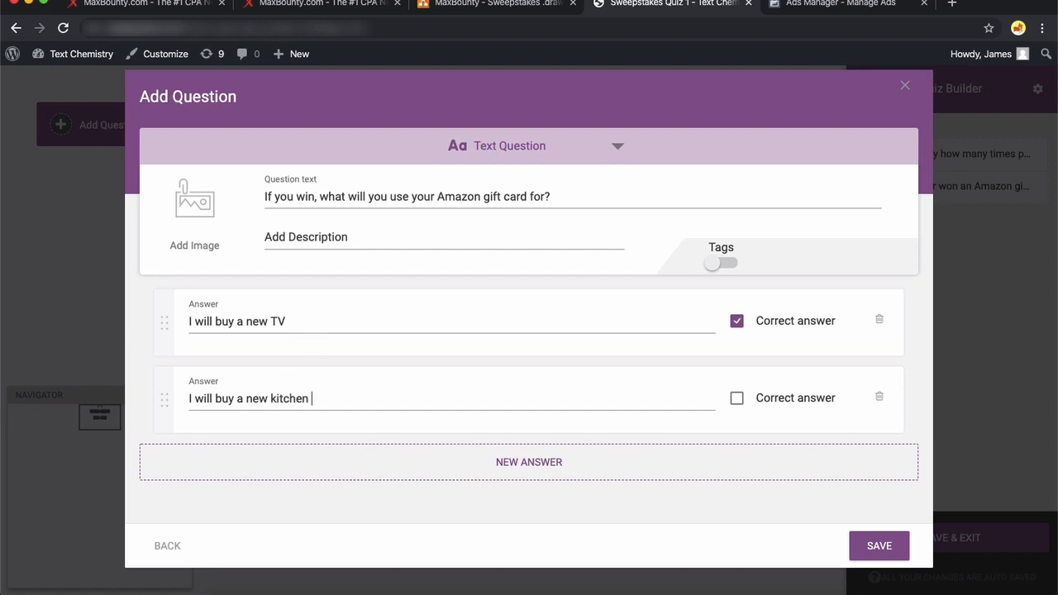
type("accessory")
Step: Add "I don't know yet; I will decide later" as a third answer, then save the question with no answer marked correct
left_click(503, 464)
type("I don't know yet; I will decide later")
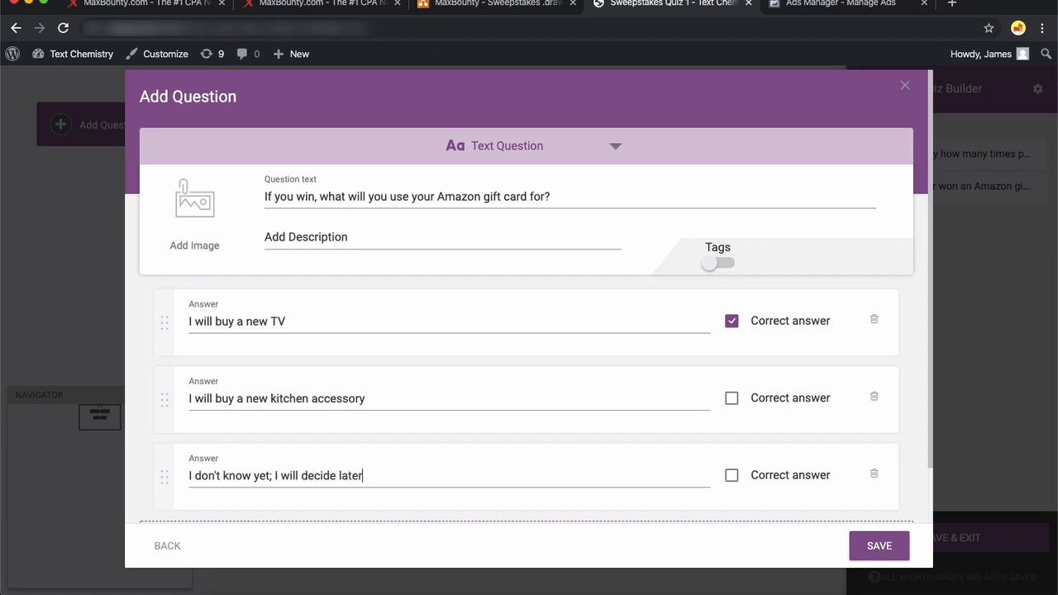
scroll(526, 330, "down", 2)
left_click(801, 265)
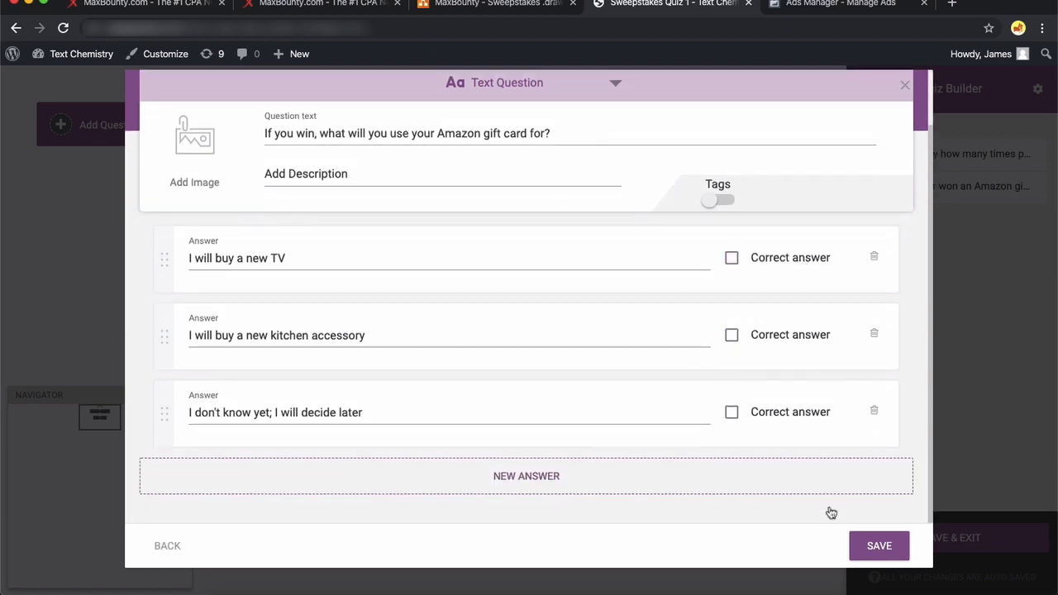
left_click(878, 543)
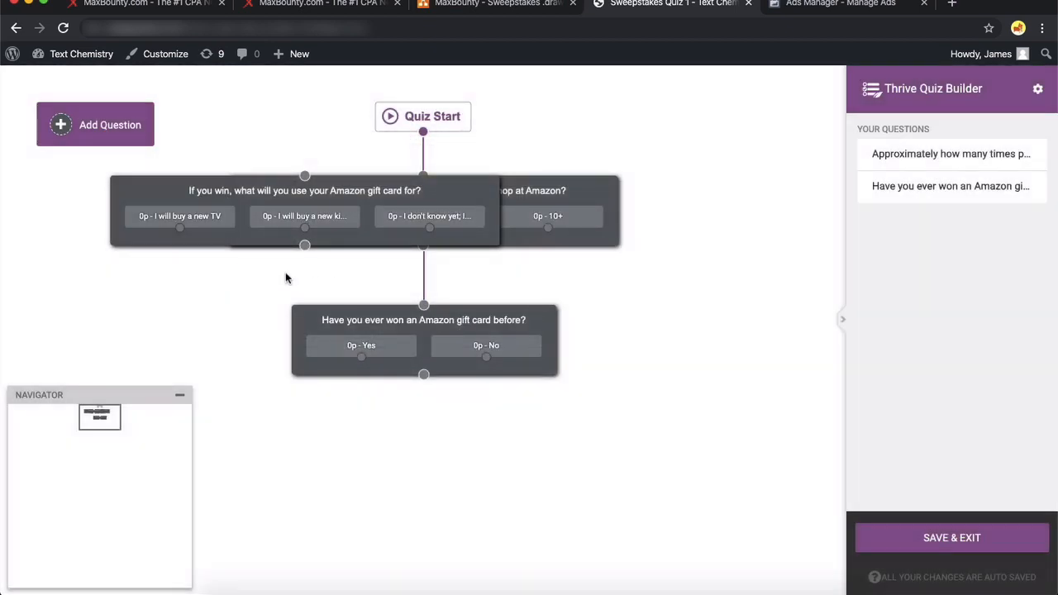
Step: Place the gift card use question below the "ever won" question, connect that question to it, and save and exit the question editor
left_click_drag(256, 190, 373, 462)
left_click_drag(423, 374, 424, 454)
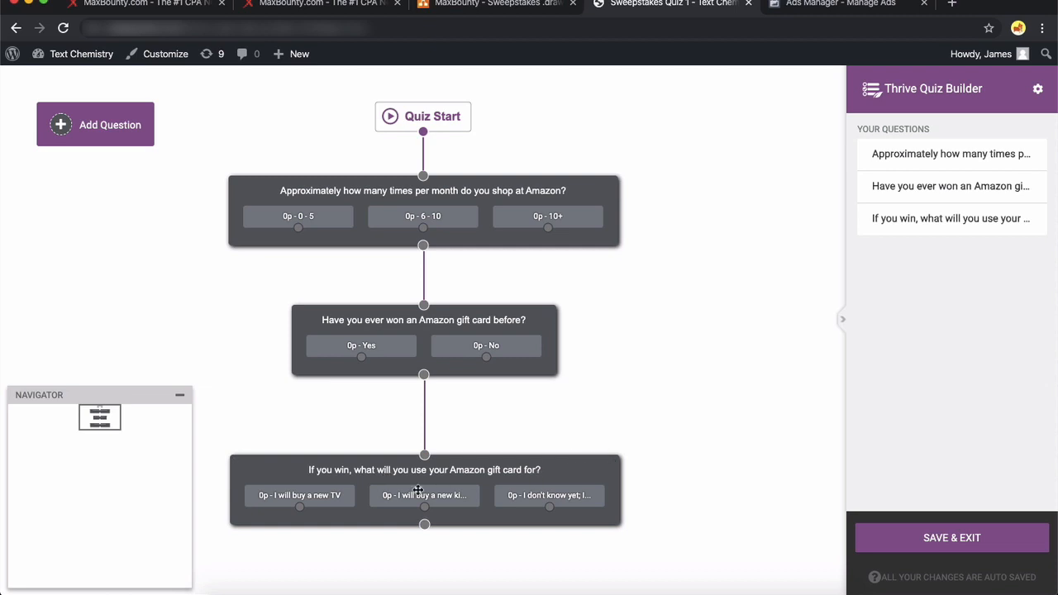
left_click(970, 540)
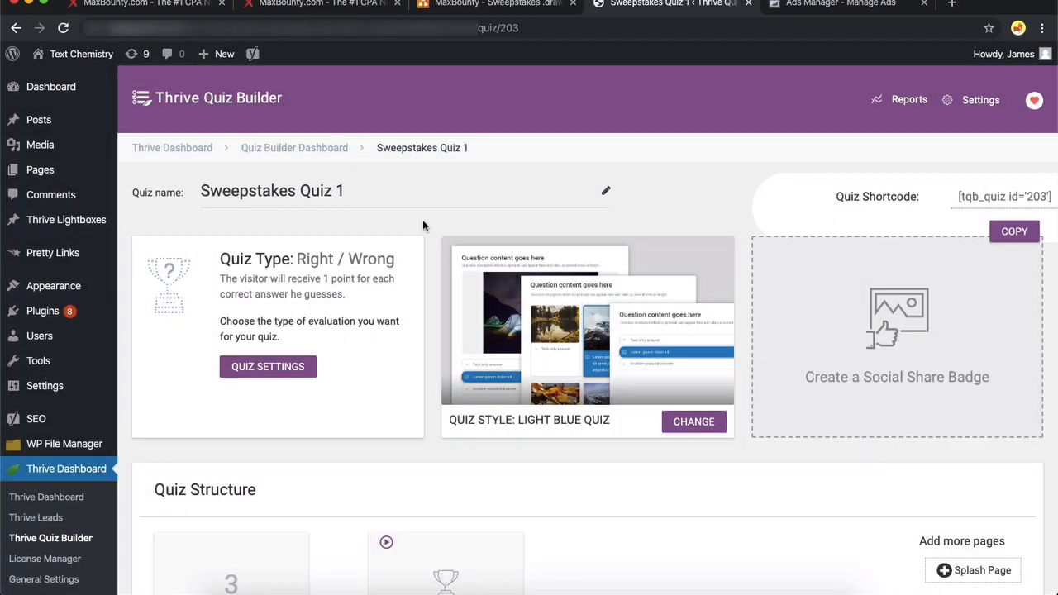
scroll(460, 327, "down", 3)
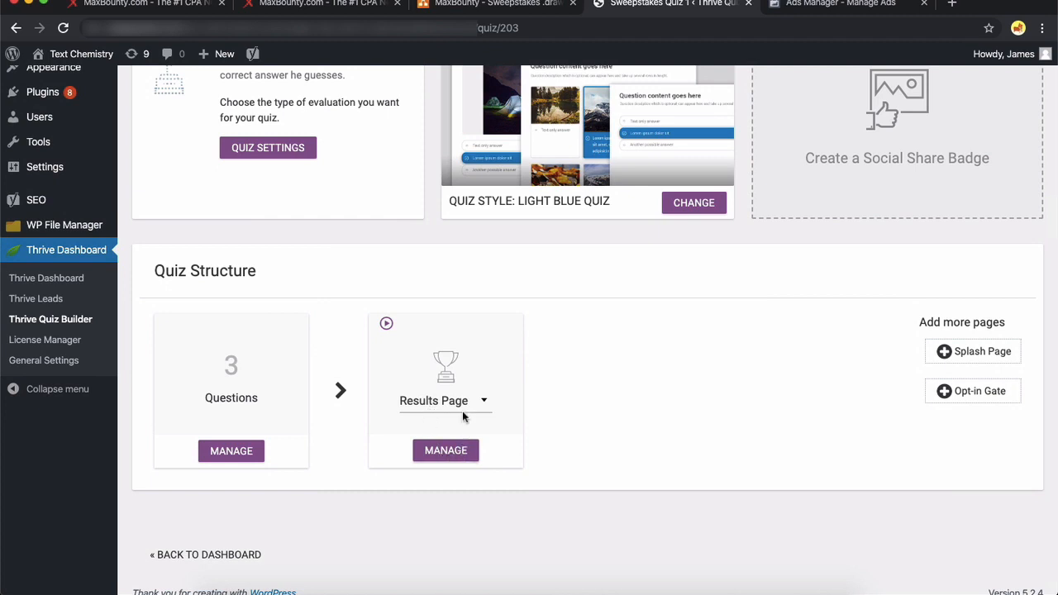
scroll(578, 397, "down", 1)
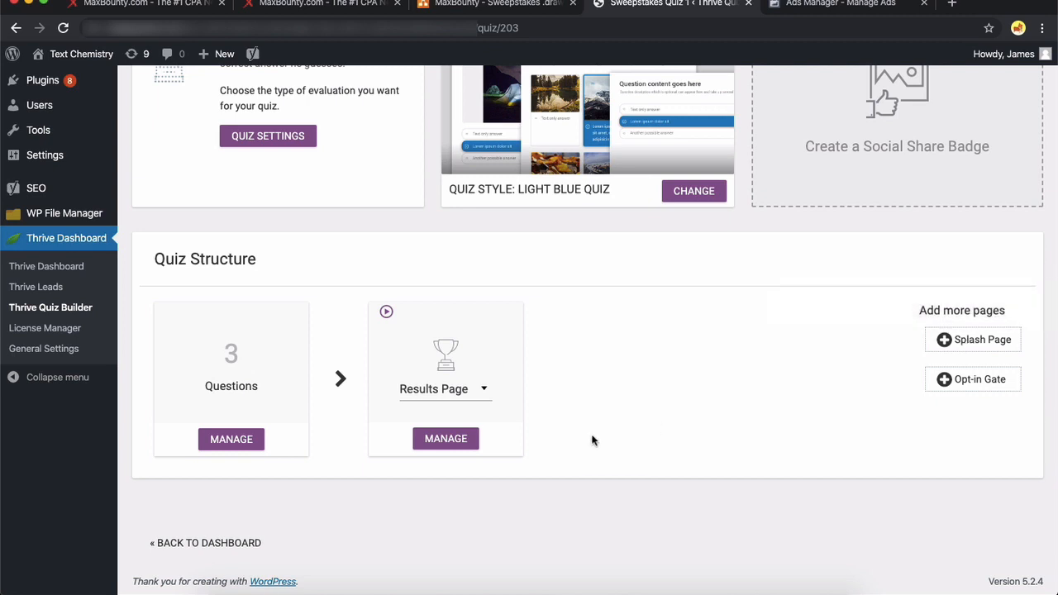
scroll(593, 440, "down", 1)
scroll(592, 440, "up", 1)
scroll(592, 440, "down", 1)
left_click(979, 343)
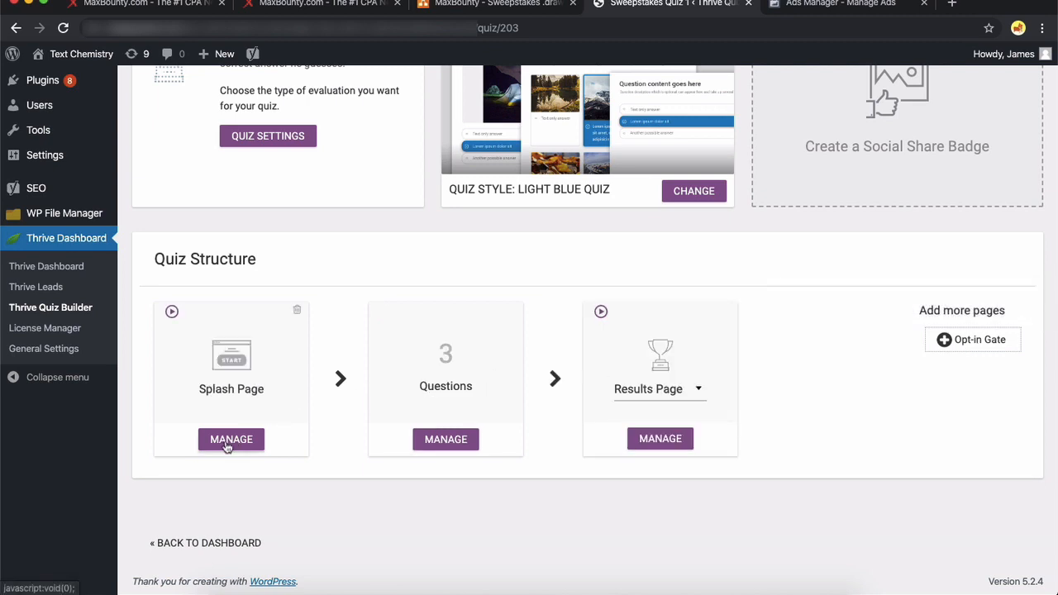
left_click(296, 314)
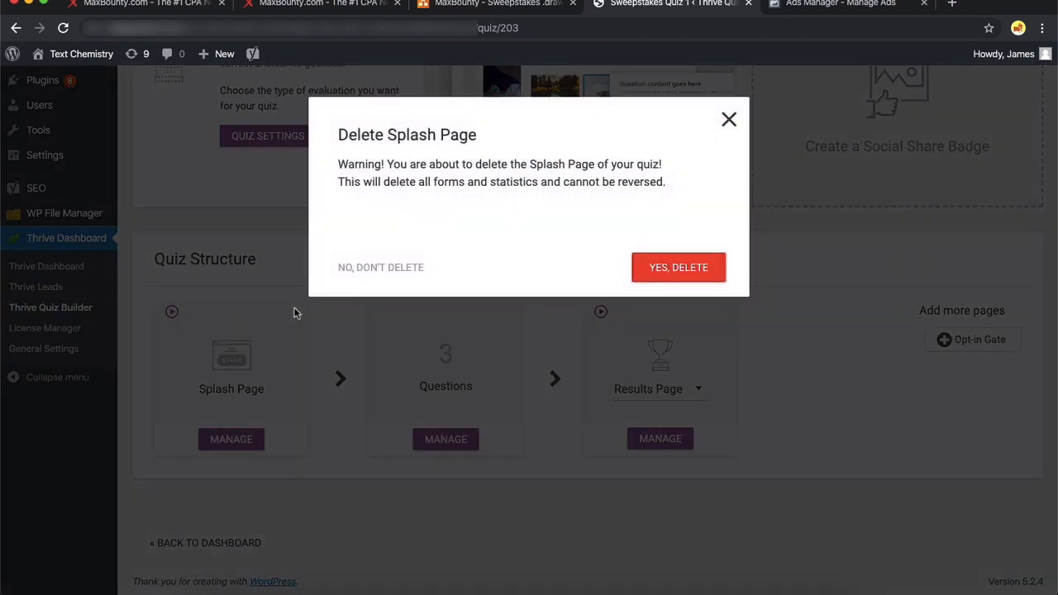
left_click(702, 267)
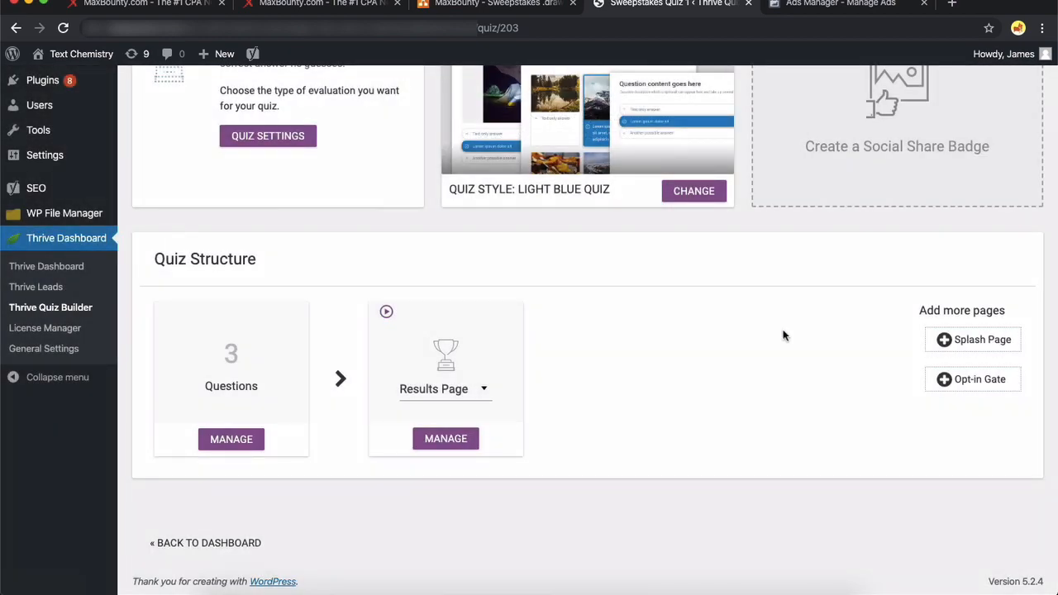
Step: Add a splash page to the quiz structure and open the First Splash Page variation's design for editing
left_click(971, 341)
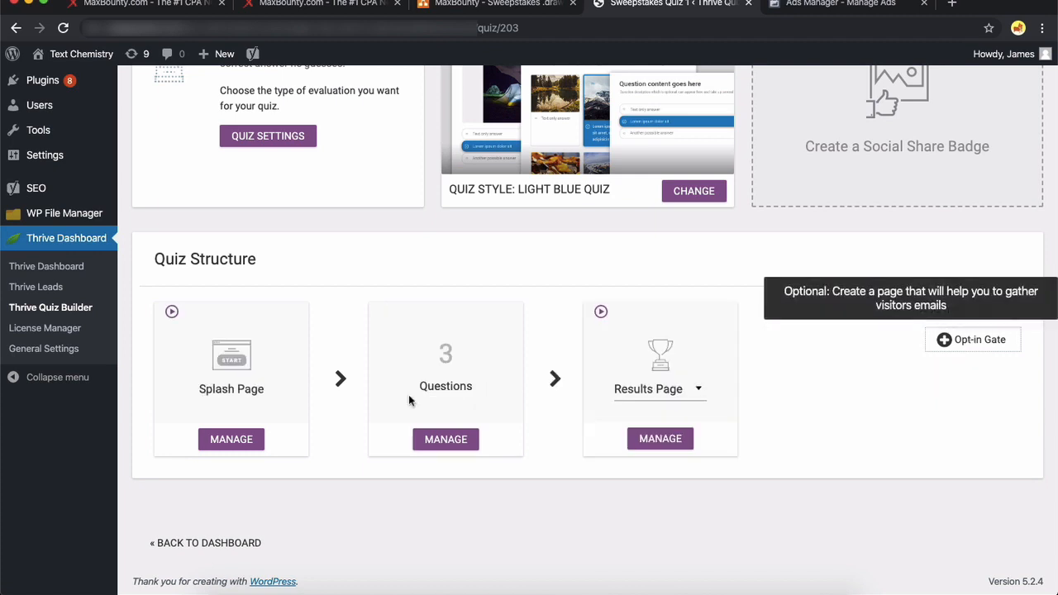
left_click(240, 442)
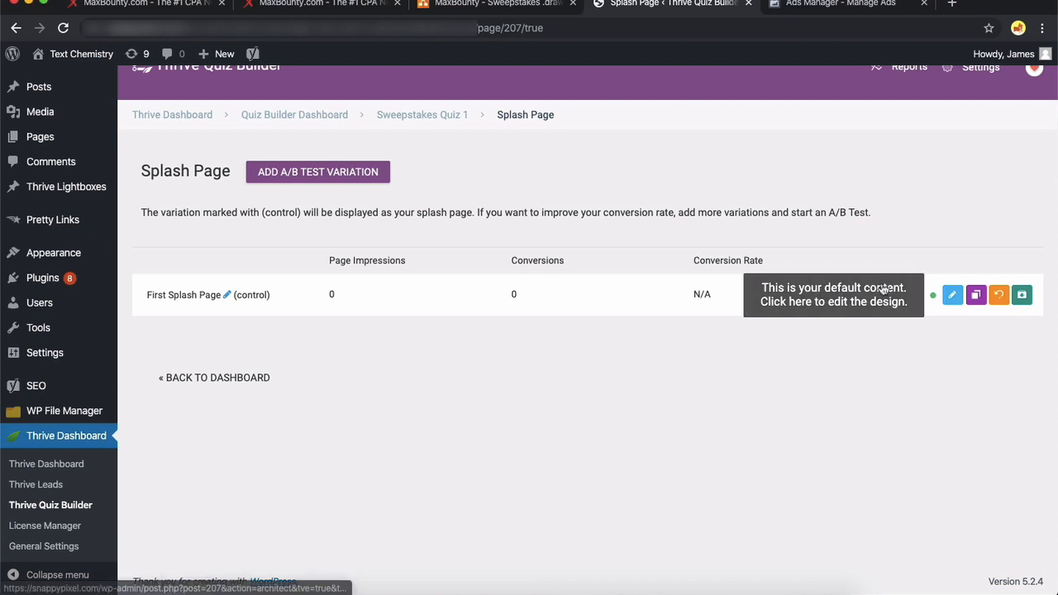
left_click(952, 295)
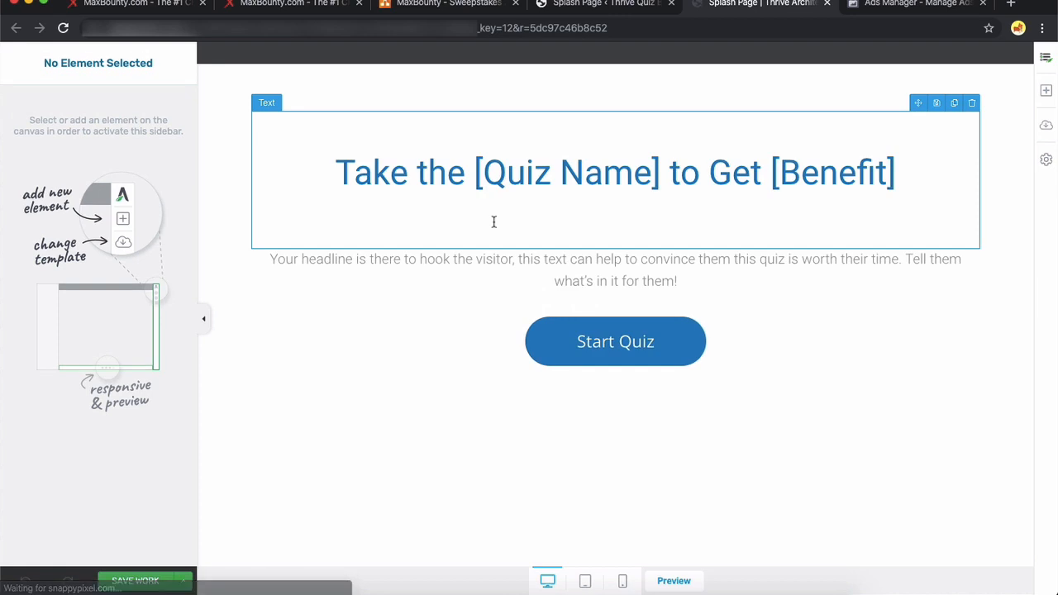
Step: Replace the splash page headline with "Take our short quiz and become eligible for a $1000 Amazon Gift Card!"
left_click(556, 171)
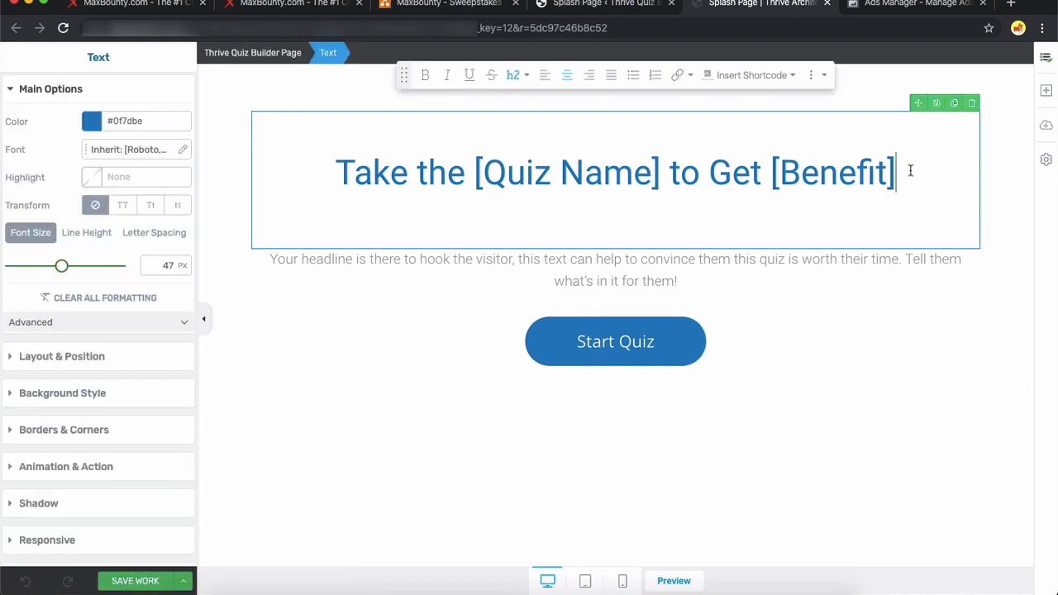
left_click_drag(910, 171, 326, 168)
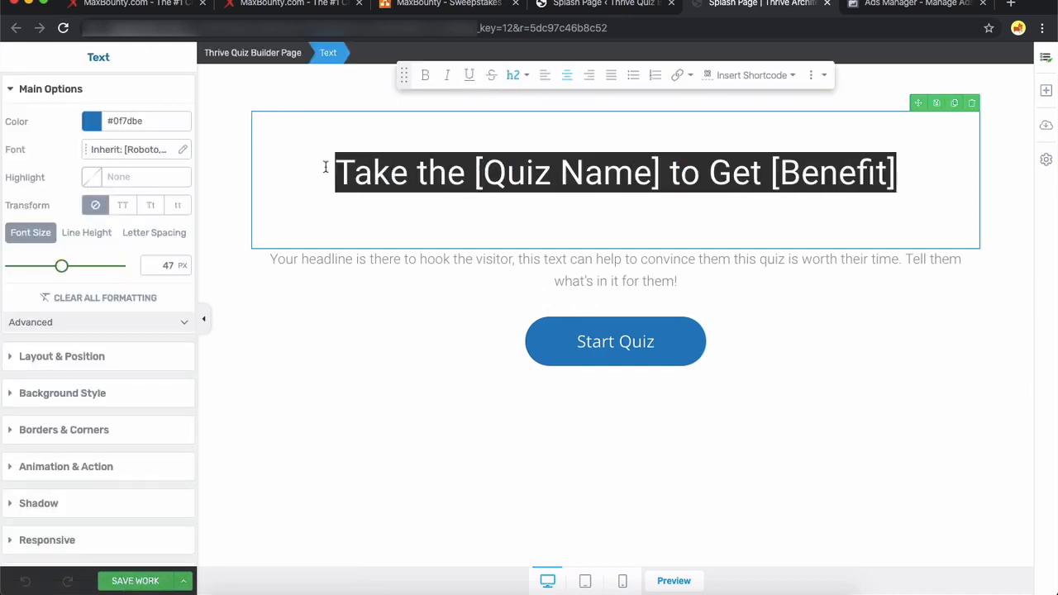
type("Registe")
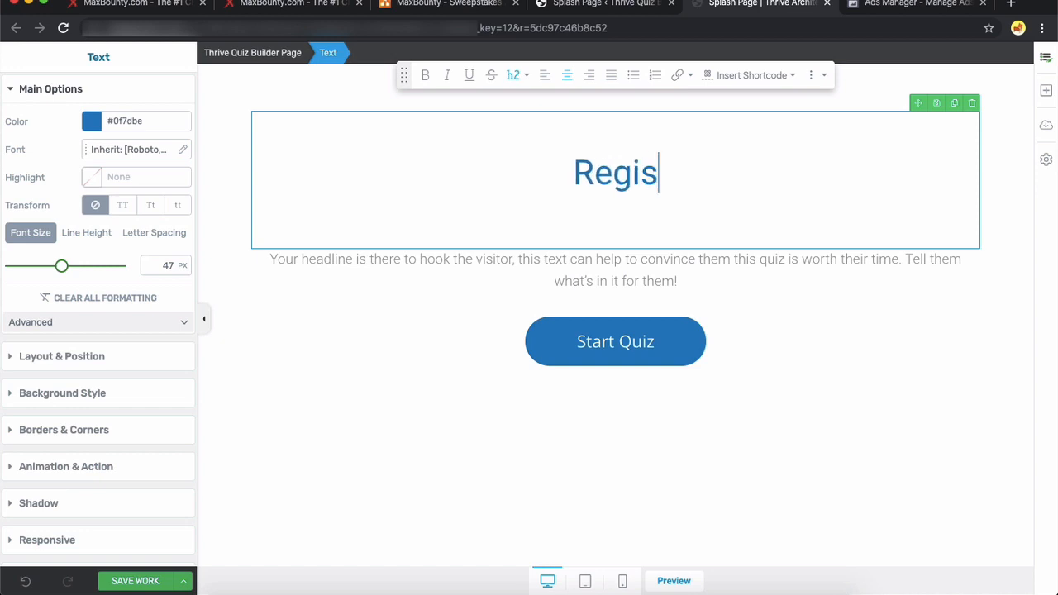
key("BackSpace")
key("BackSpace")
key("BackSpace")
key("BackSpace")
key("BackSpace")
key("BackSpace")
key("BackSpace")
type("Ta")
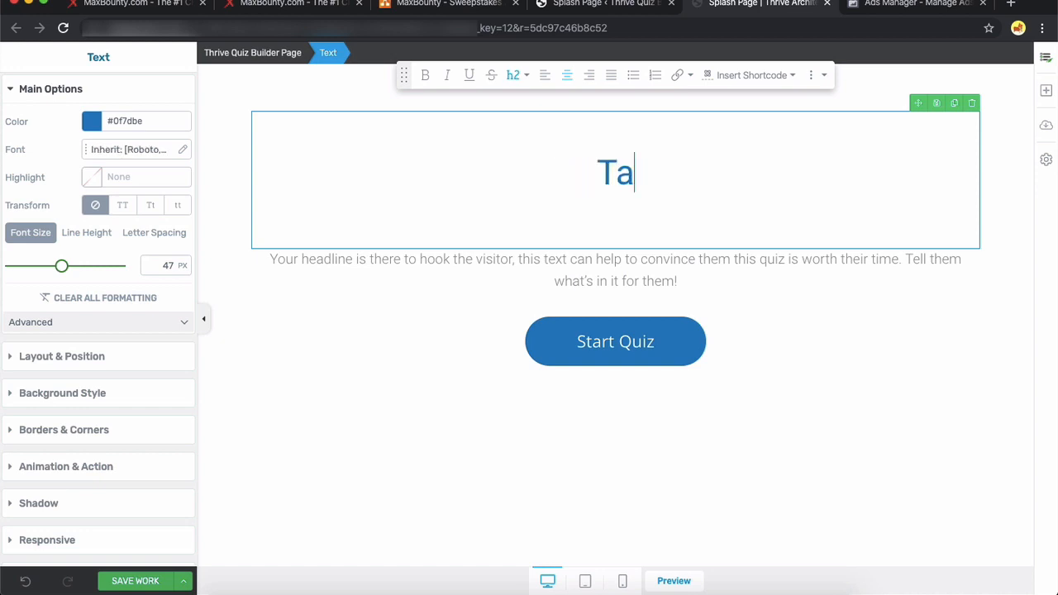
type("ke our short quiz")
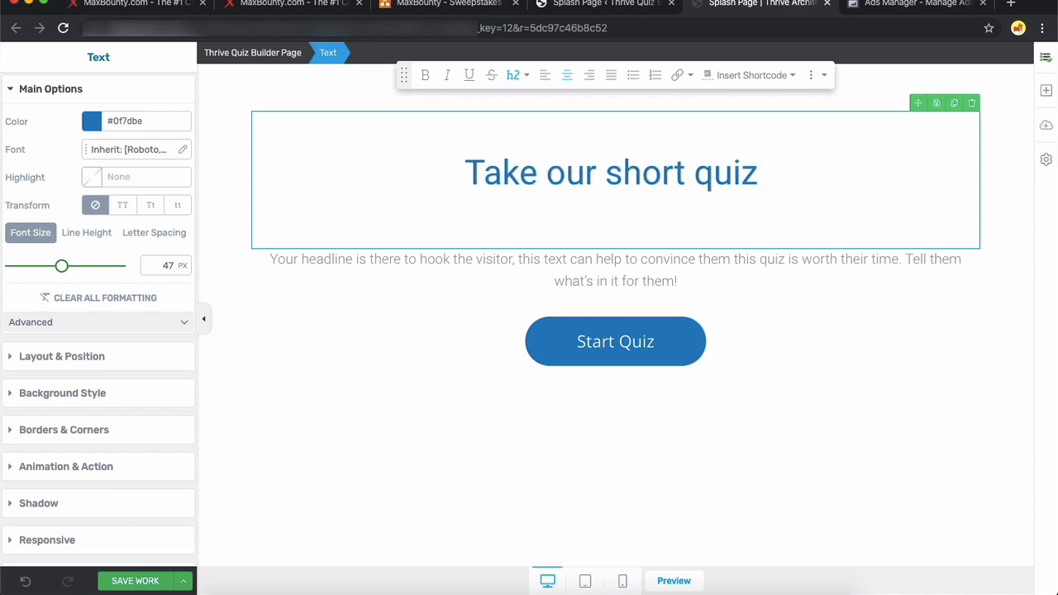
type(" and become")
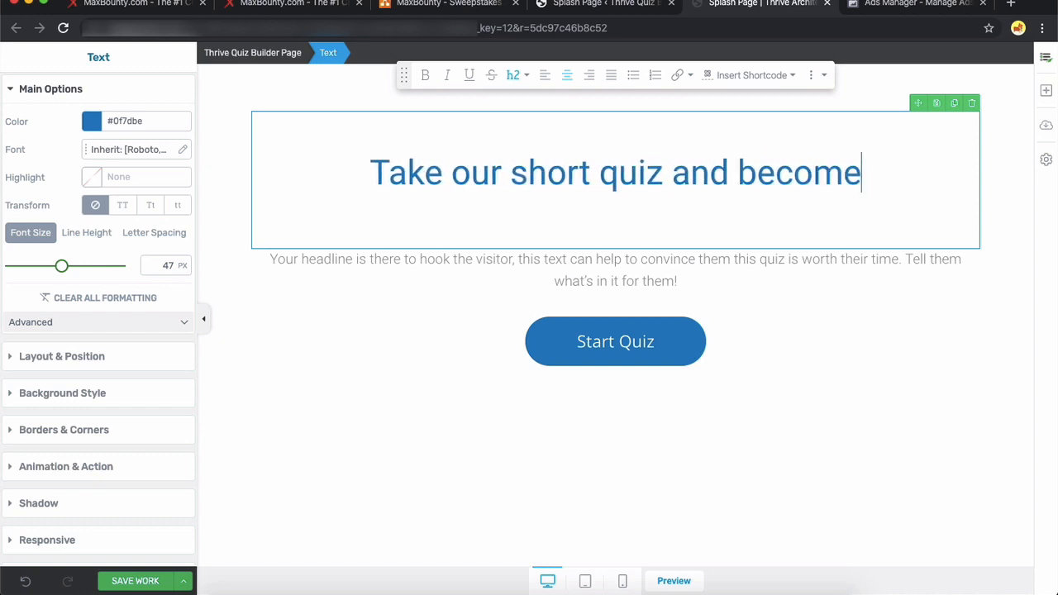
type(" eligible for a ")
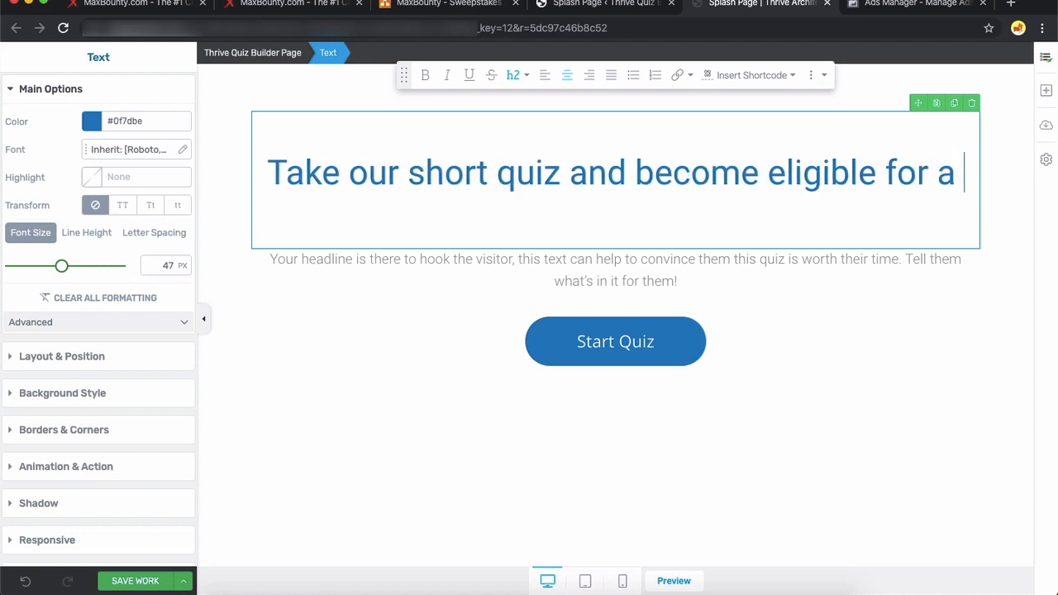
type("$1000 A")
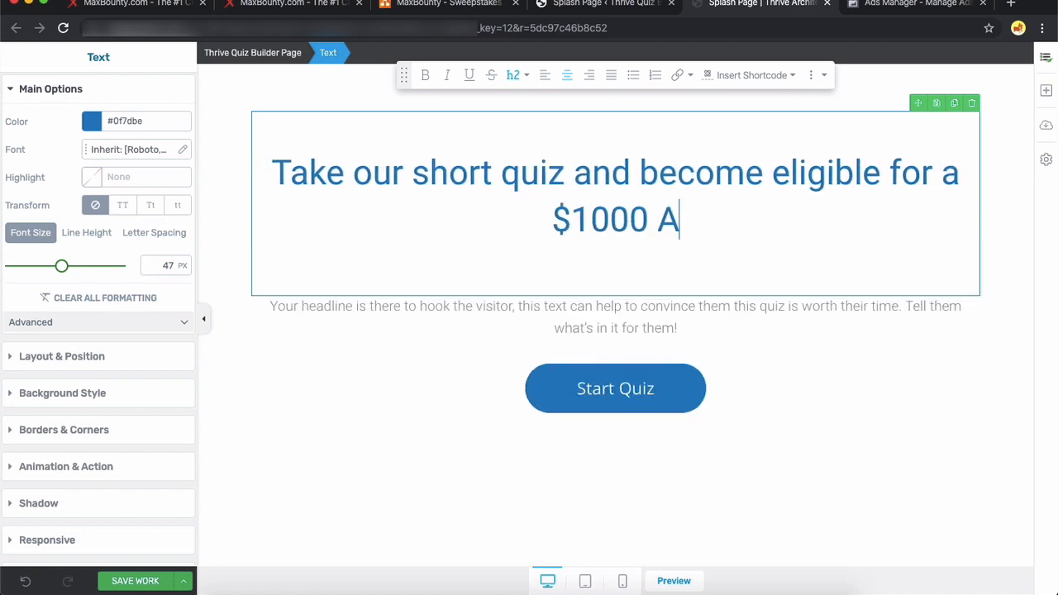
type("mazon Gift C")
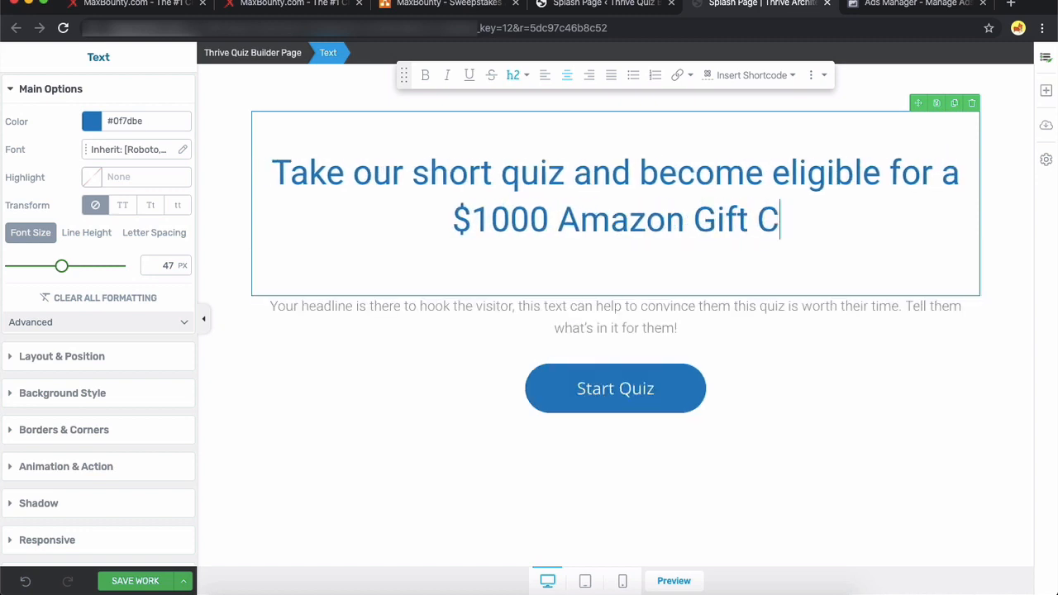
type("ard!")
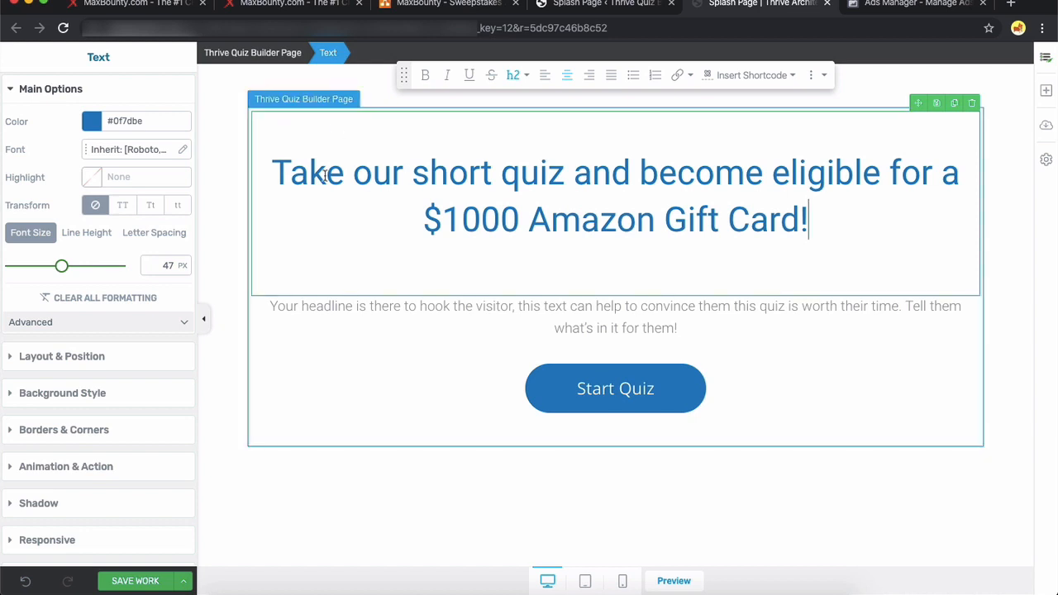
Step: Delete the placeholder description text between the headline and the Start Quiz button
left_click(427, 311)
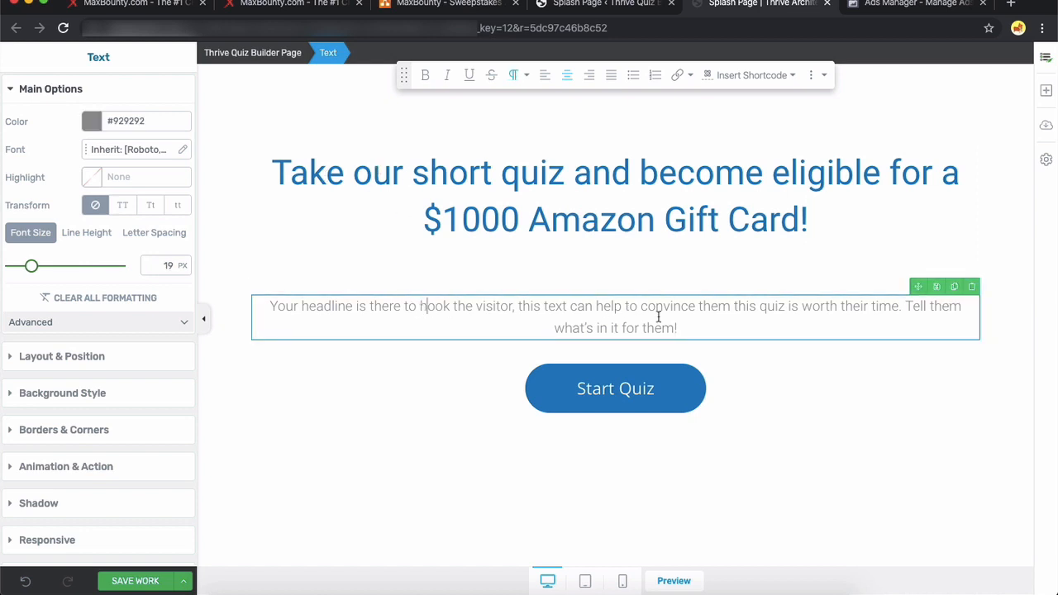
left_click_drag(690, 328, 266, 301)
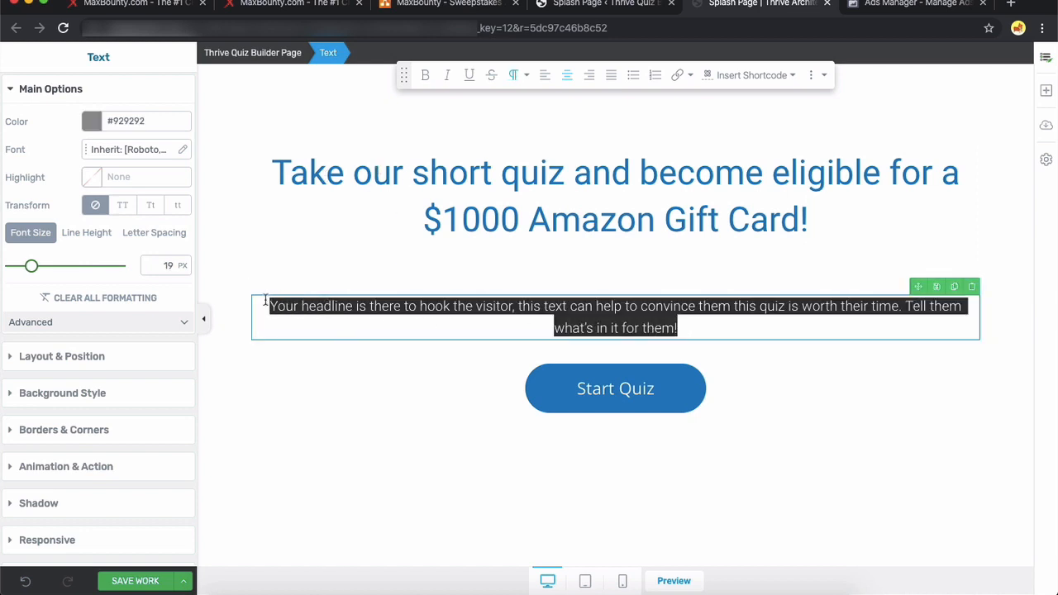
key("BackSpace")
left_click(523, 207)
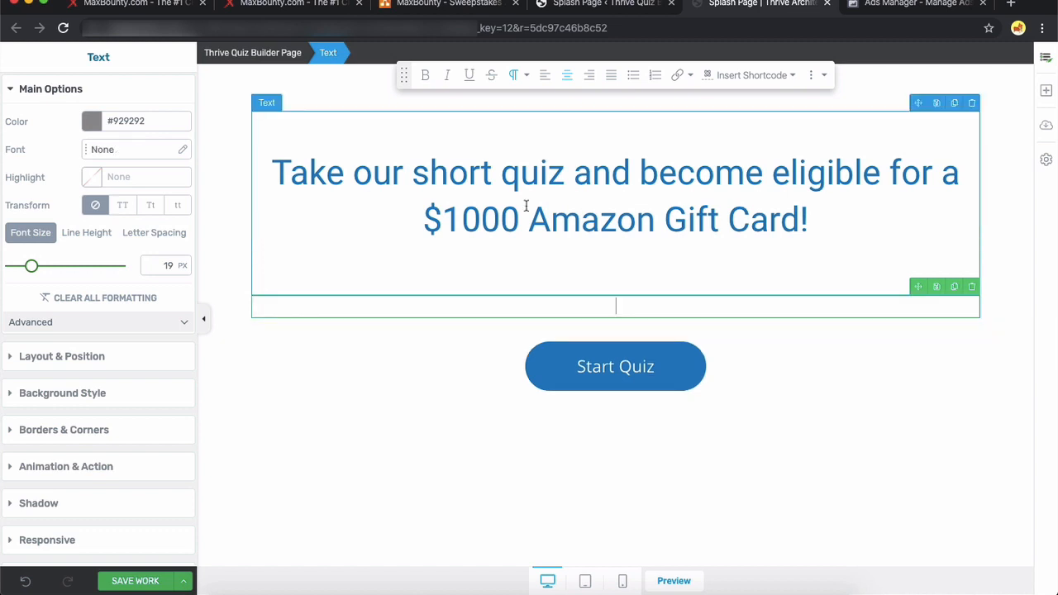
left_click(217, 139)
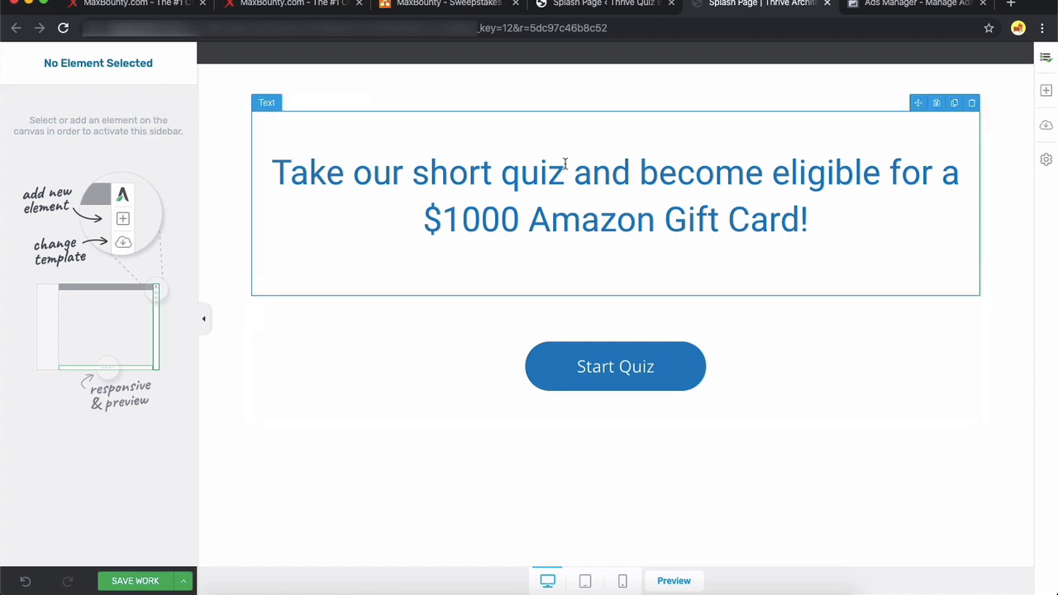
double_click(661, 173)
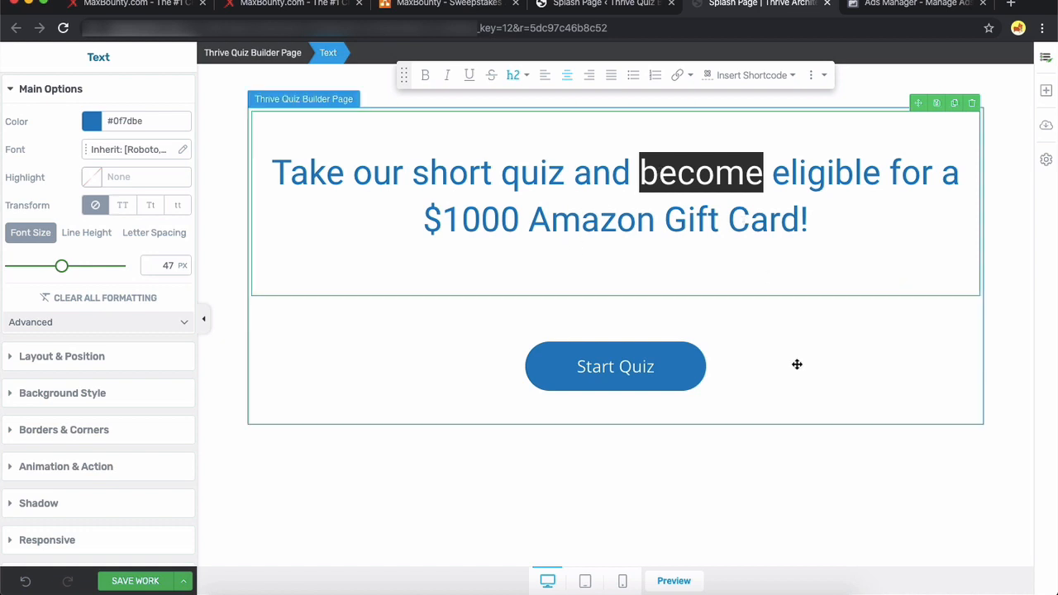
left_click(796, 365)
left_click(261, 547)
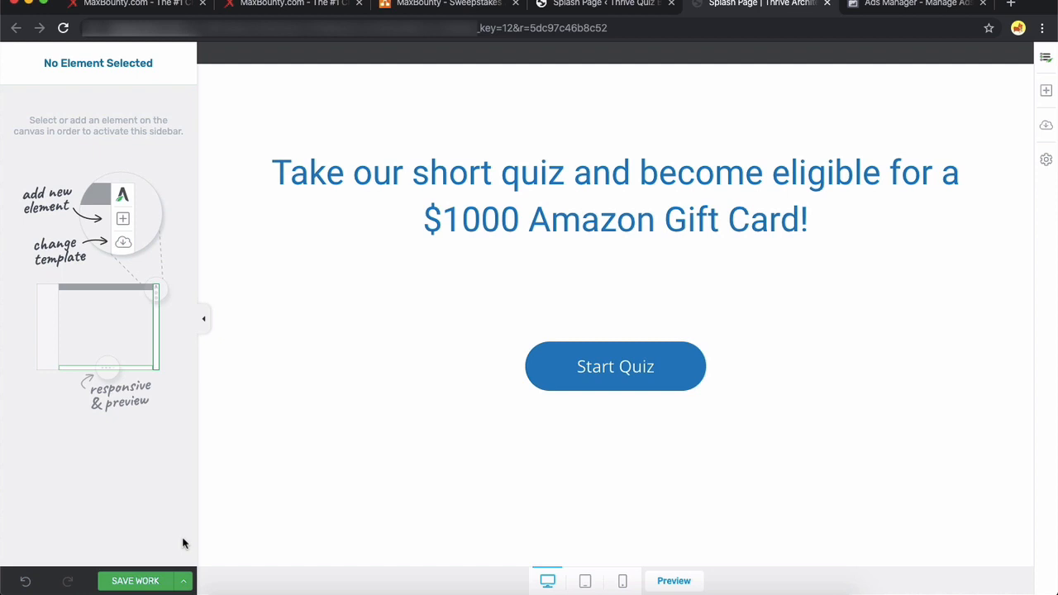
Step: Save the splash page design, close its editor and return to the Sweepstakes Quiz 1 overview
left_click(139, 581)
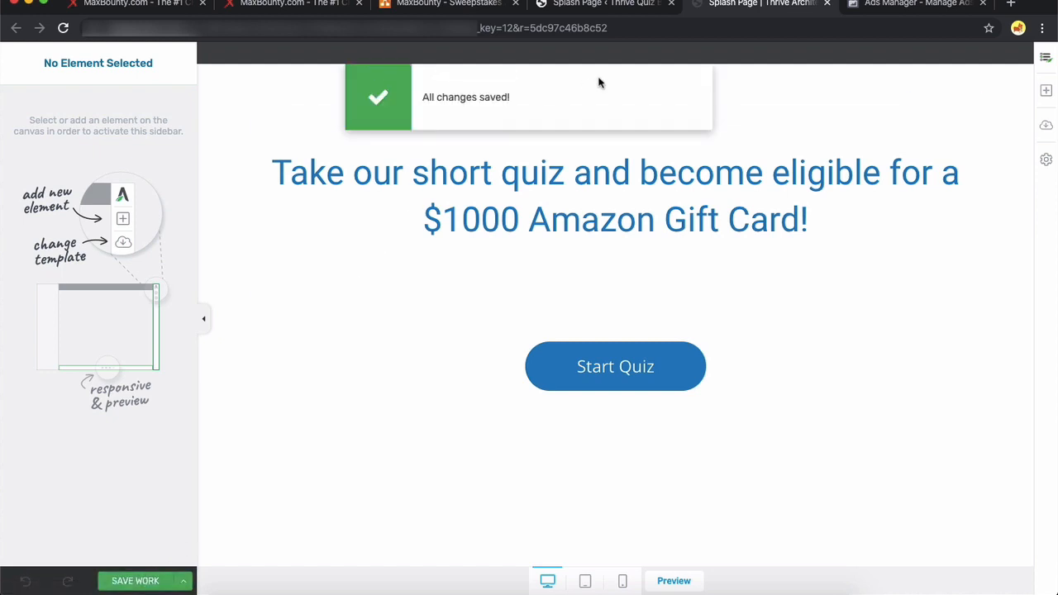
left_click(825, 4)
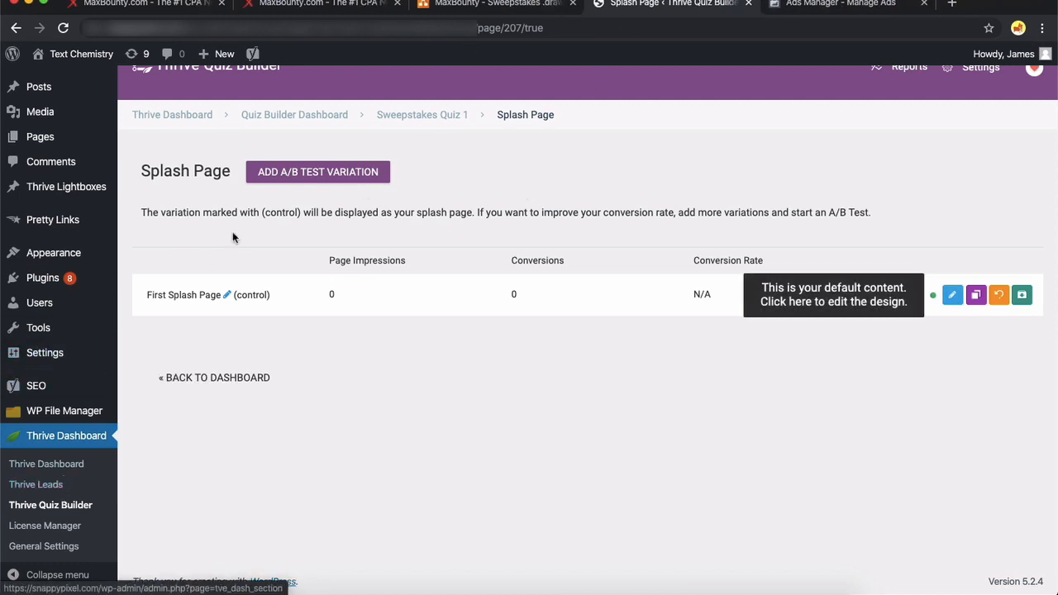
left_click(421, 116)
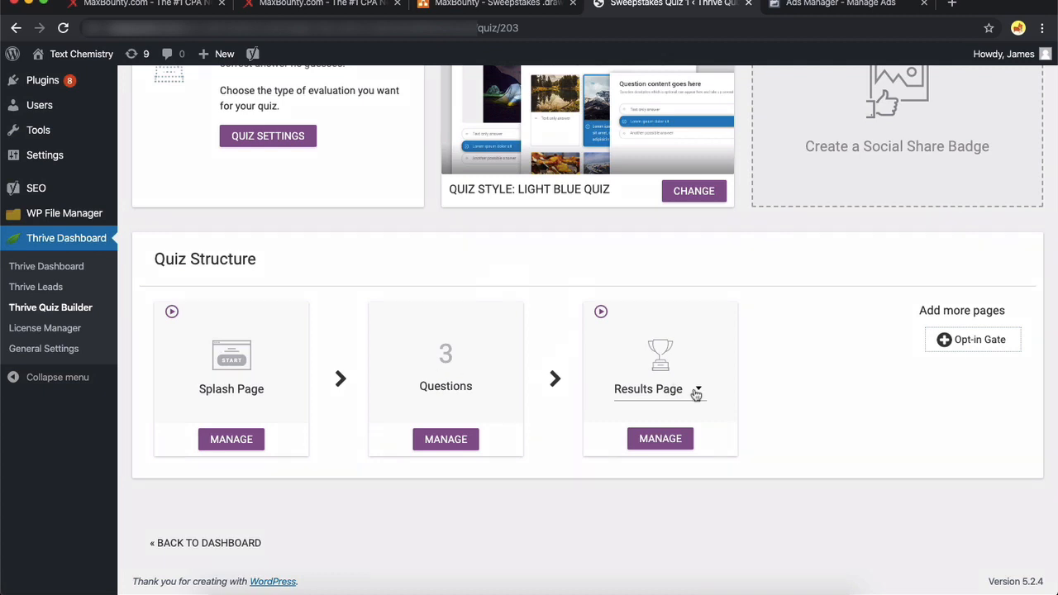
Step: In the First Results Page design, change the headline to "Congratulations you're eligible for a chance to win the Amazon $1000 Gift Card!"
left_click(666, 440)
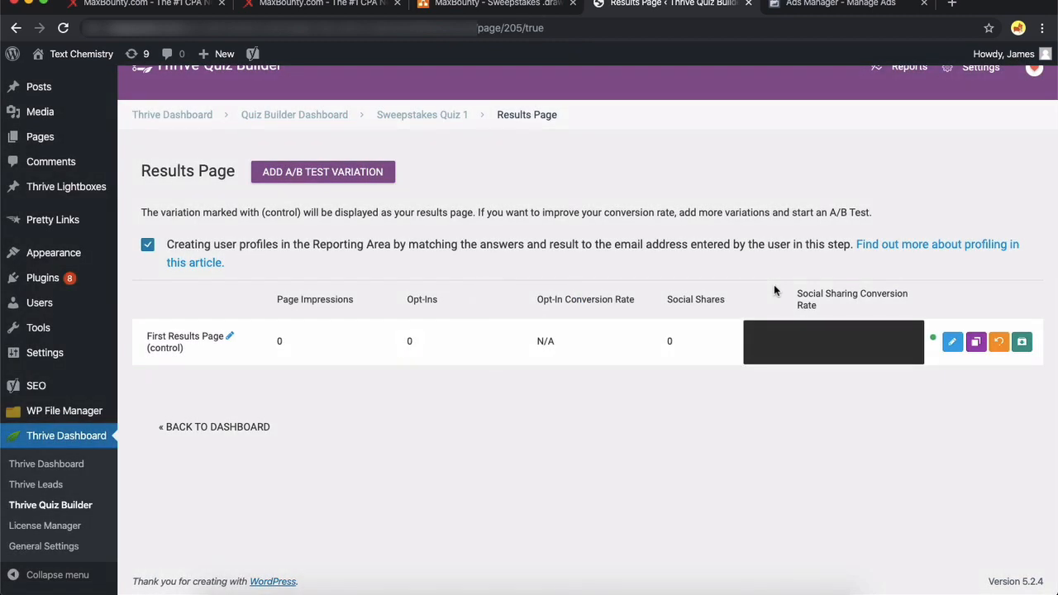
left_click(952, 341)
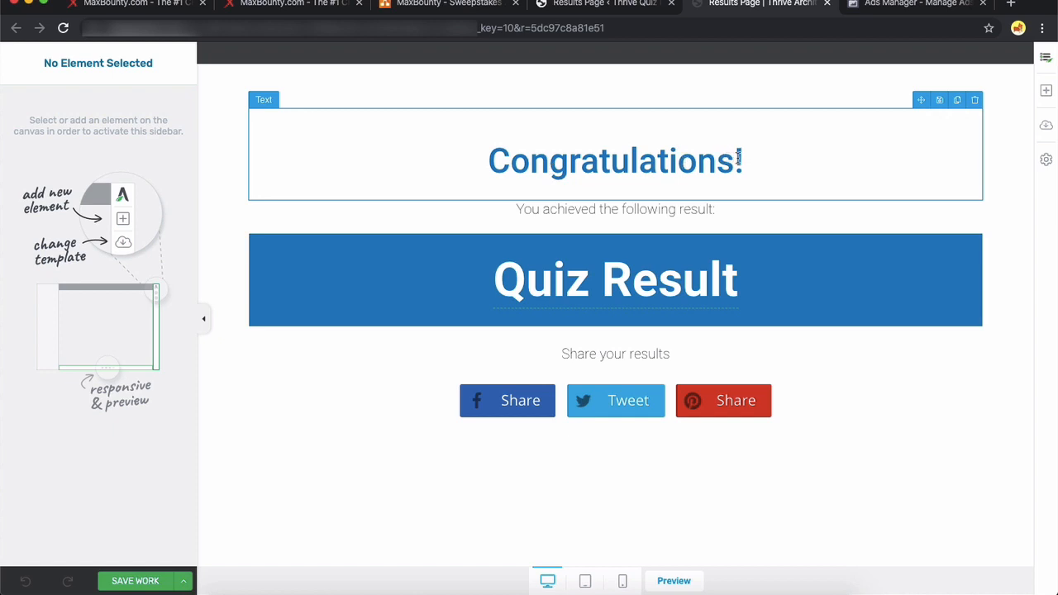
left_click(736, 161)
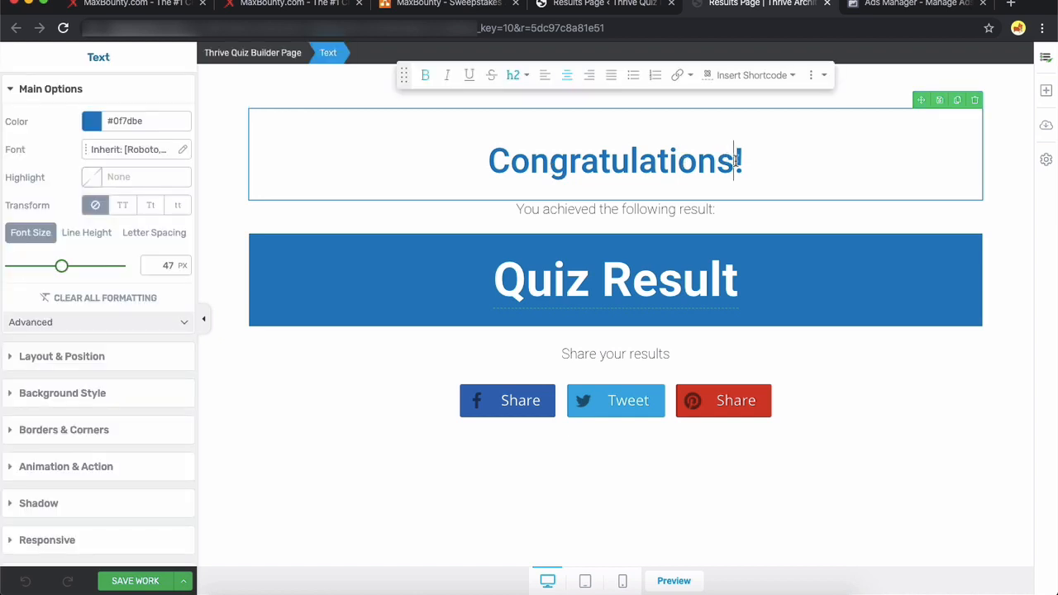
type("you're eligib")
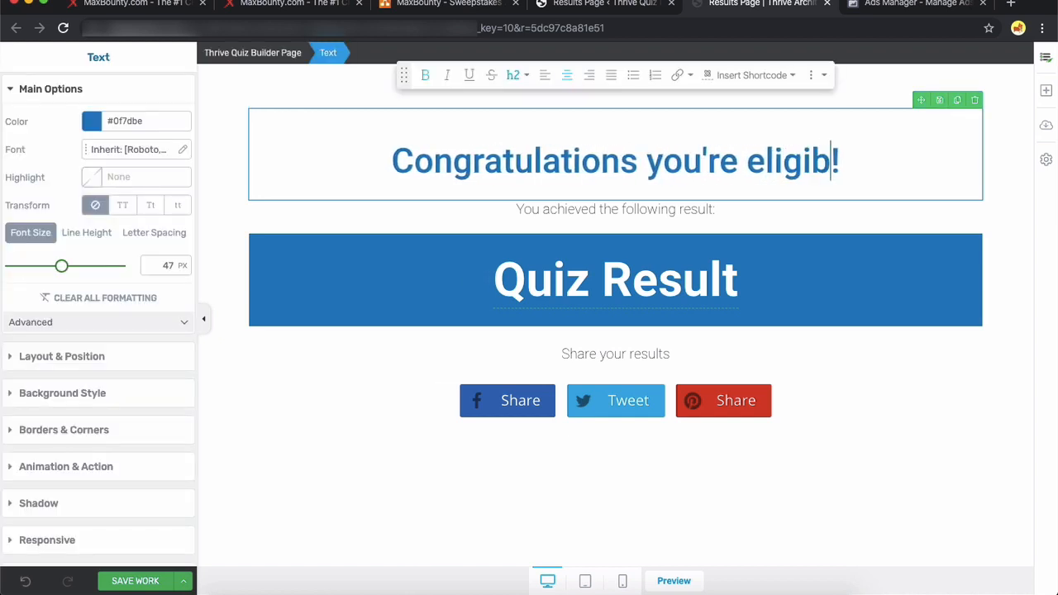
type("le for a chance t")
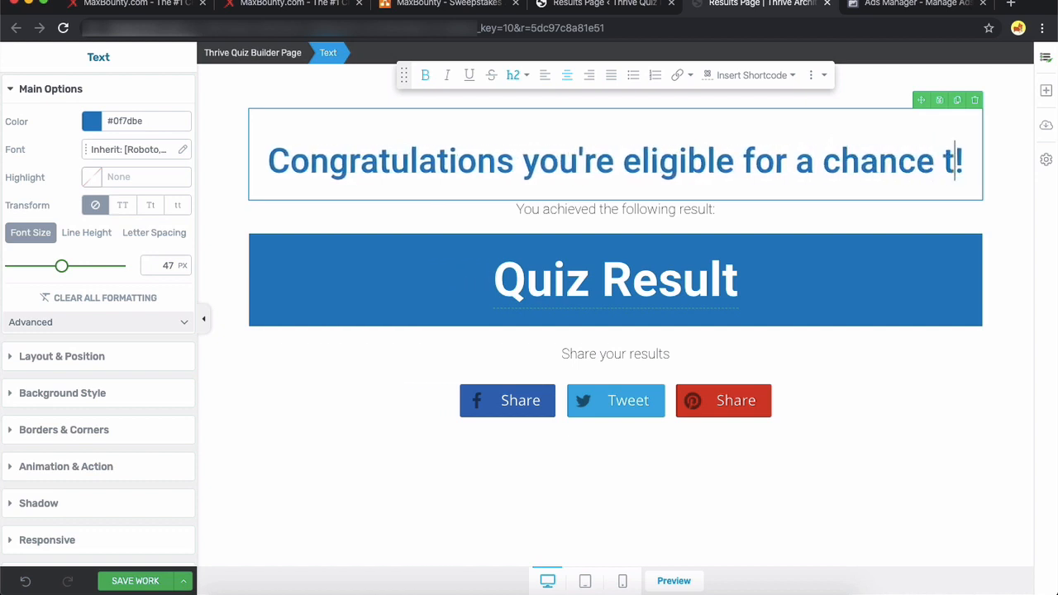
type("o win the Amazo")
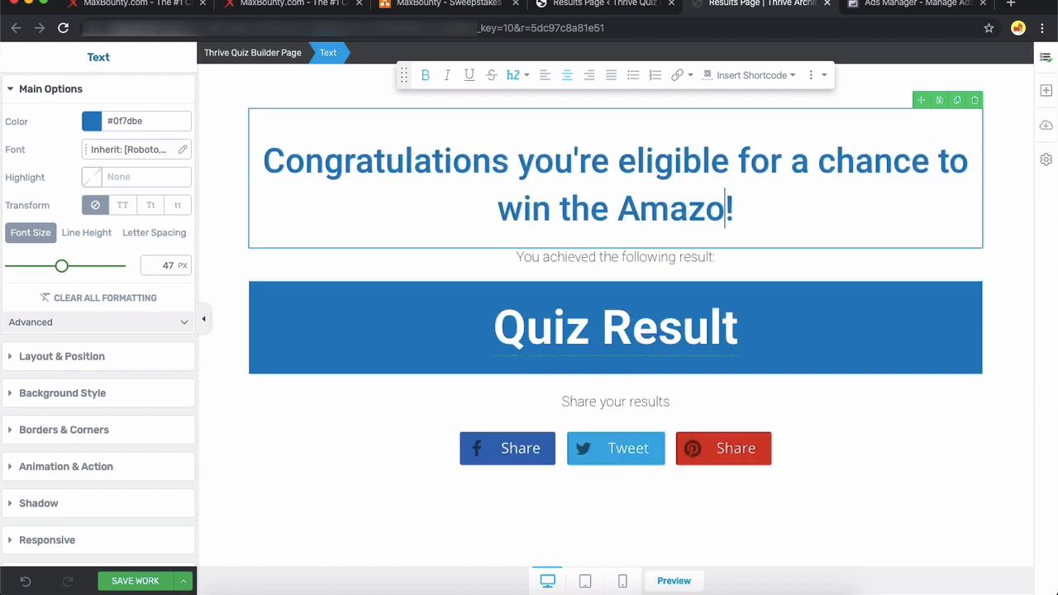
type("n $1000 gif")
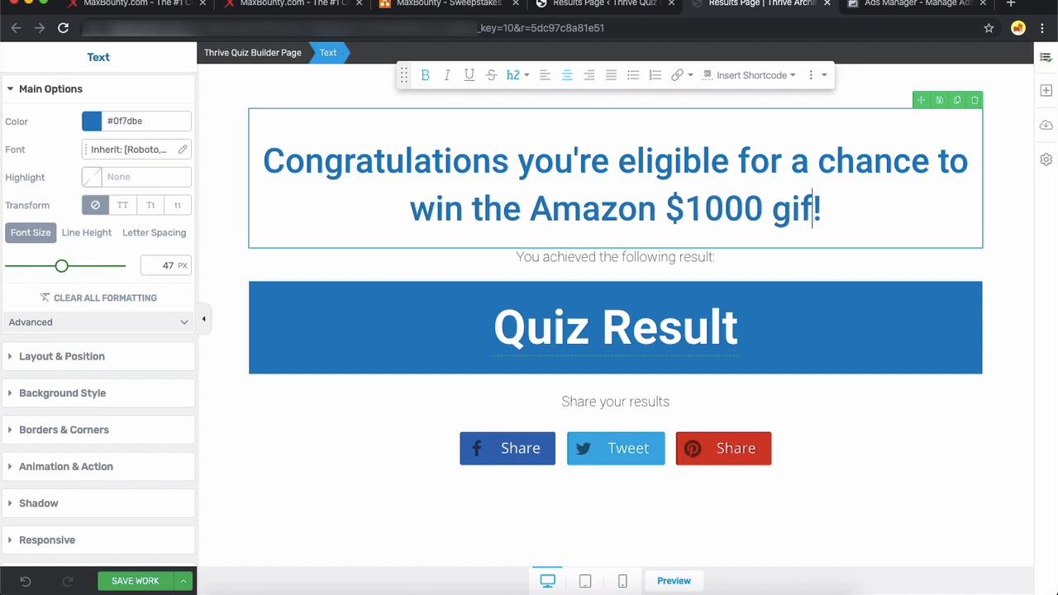
key("BackSpace")
key("BackSpace")
key("BackSpace")
type("Gif")
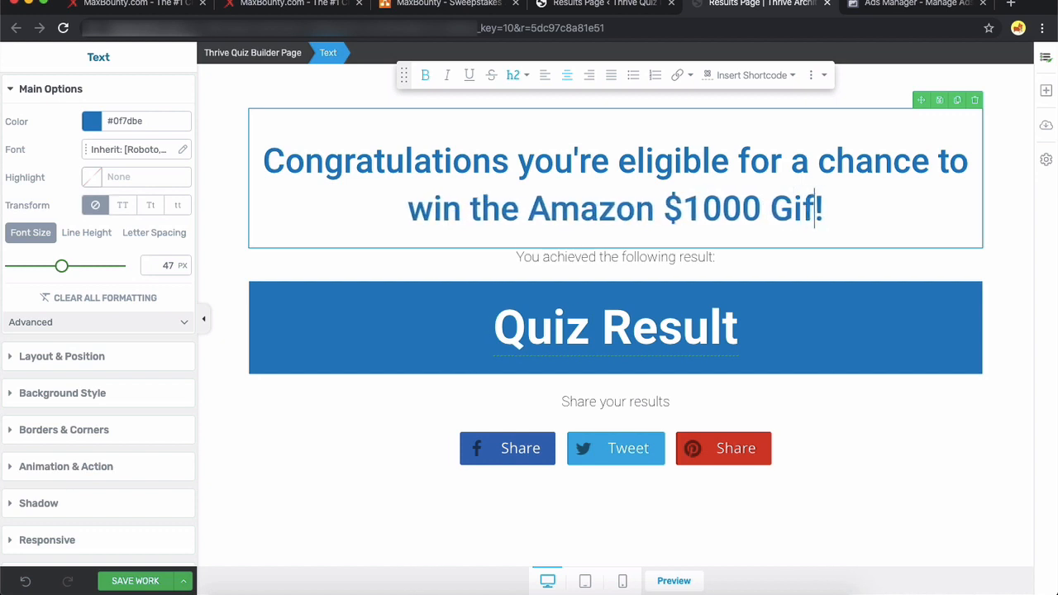
type("t Card")
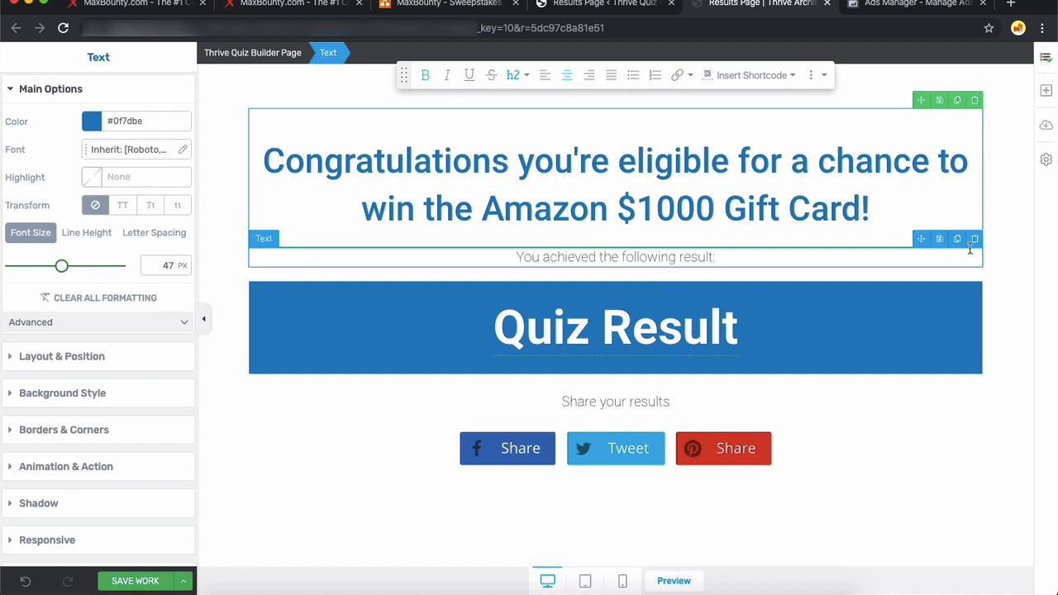
Step: Delete the result intro text, the share text, the social share buttons and the Quiz Result box below the results page headline
left_click(974, 240)
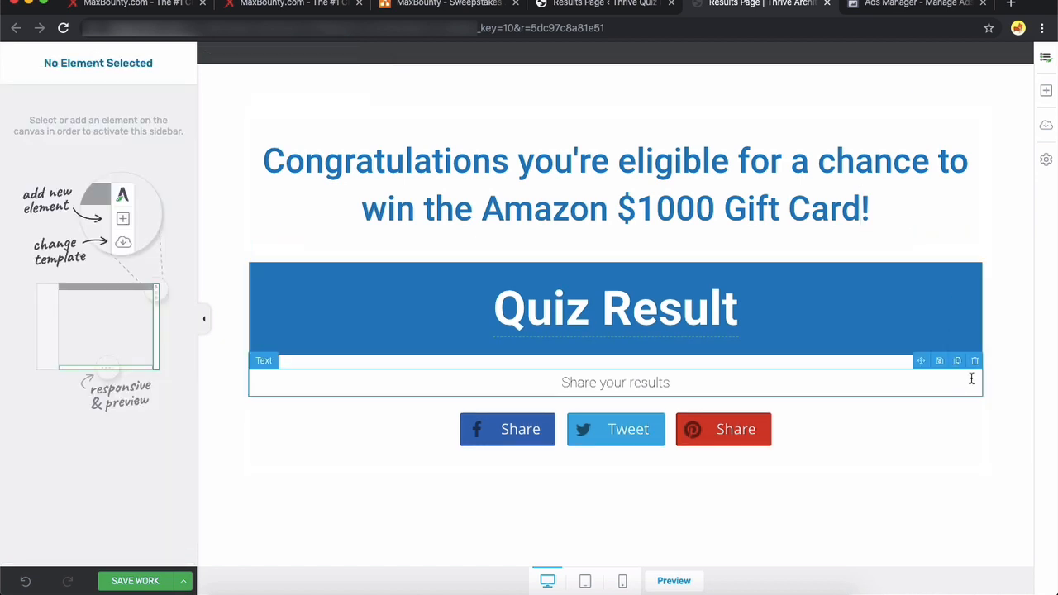
left_click(975, 362)
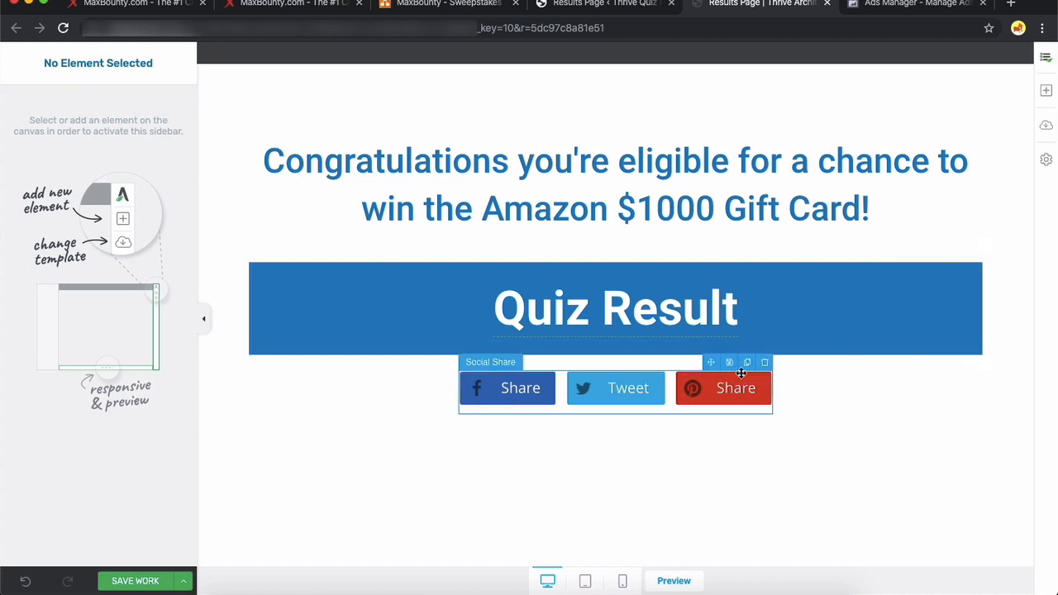
left_click(764, 361)
left_click(746, 305)
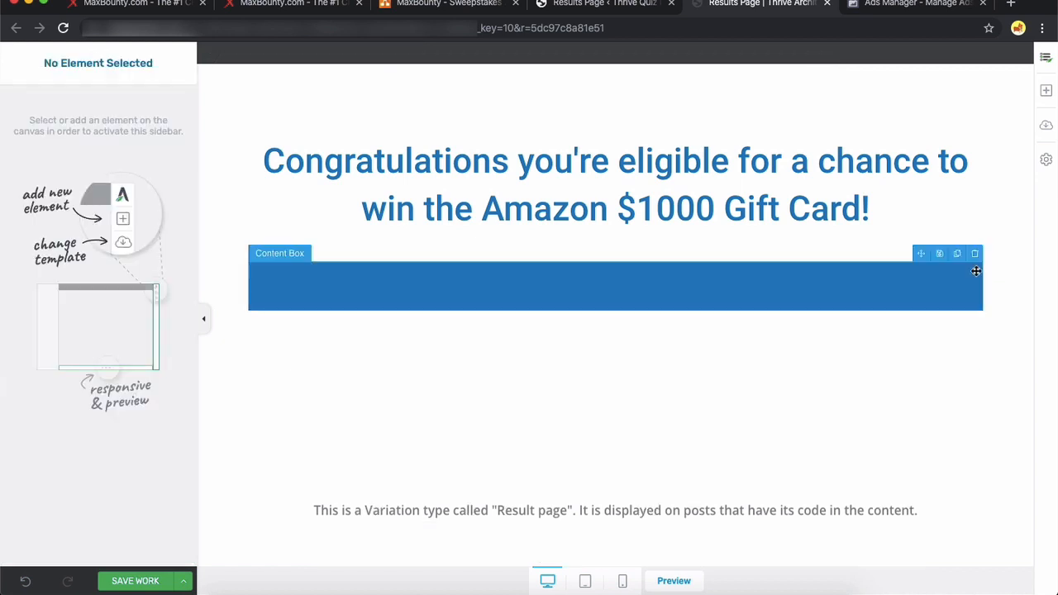
left_click(973, 268)
left_click(974, 254)
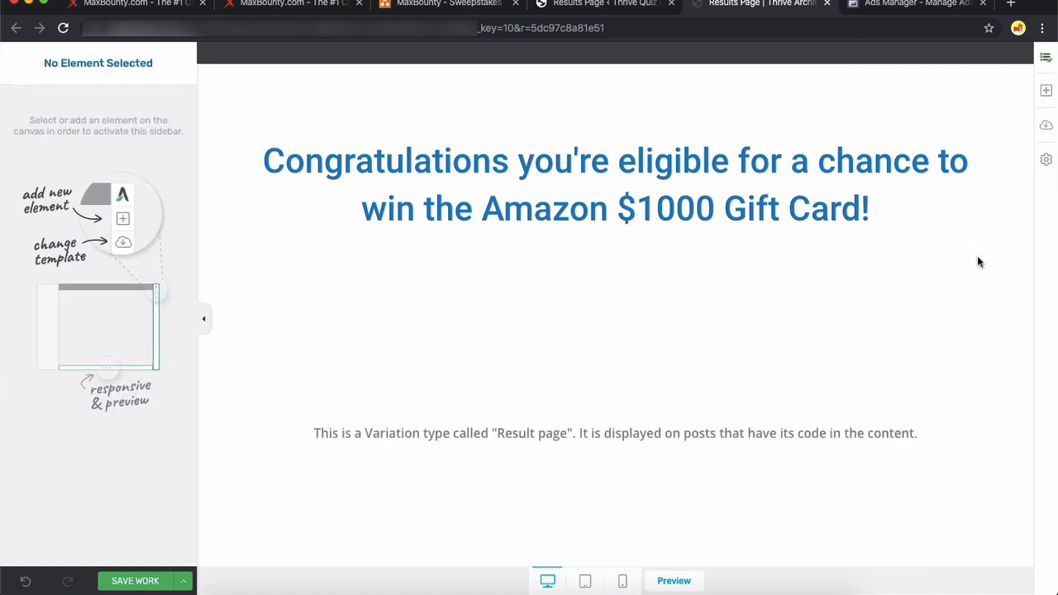
Step: Add a button element below the results page headline and label it "CLICK HERE TO CONTINUE!"
left_click(1045, 91)
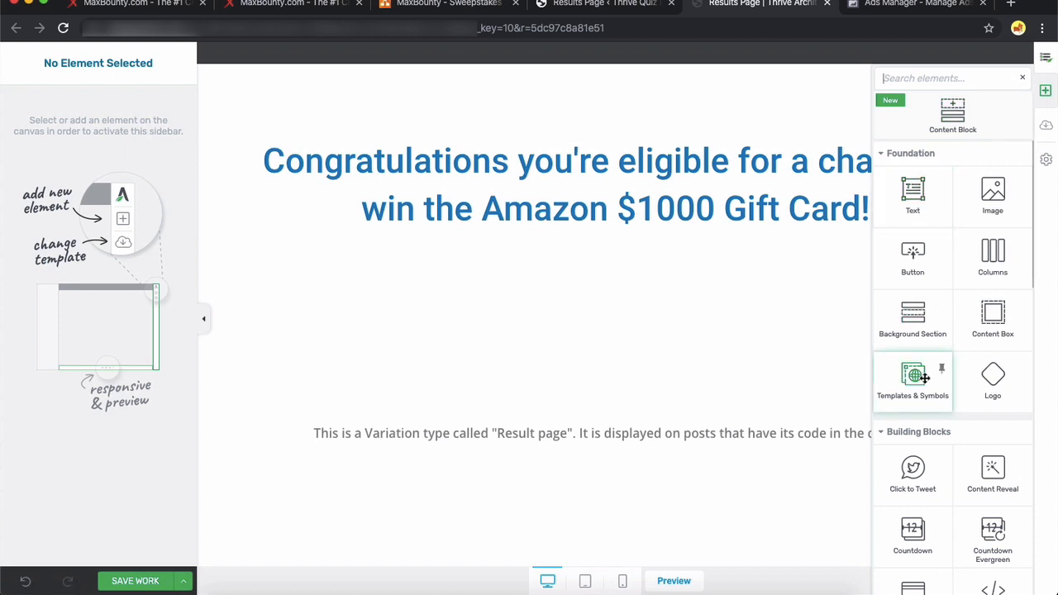
scroll(923, 377, "down", 4)
scroll(912, 378, "up", 4)
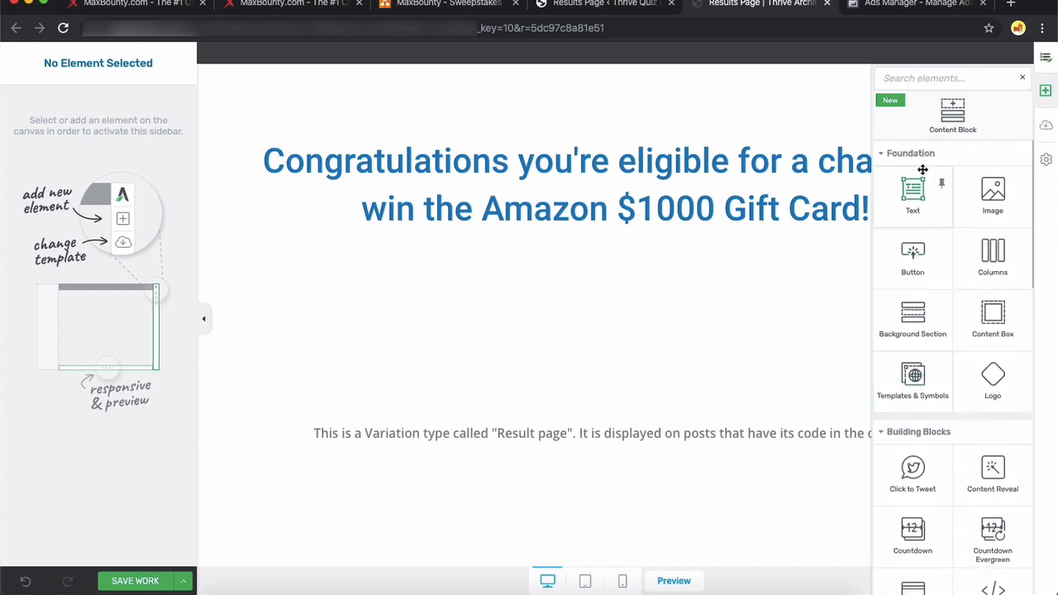
type("but")
left_click_drag(914, 155, 630, 279)
left_click(630, 279)
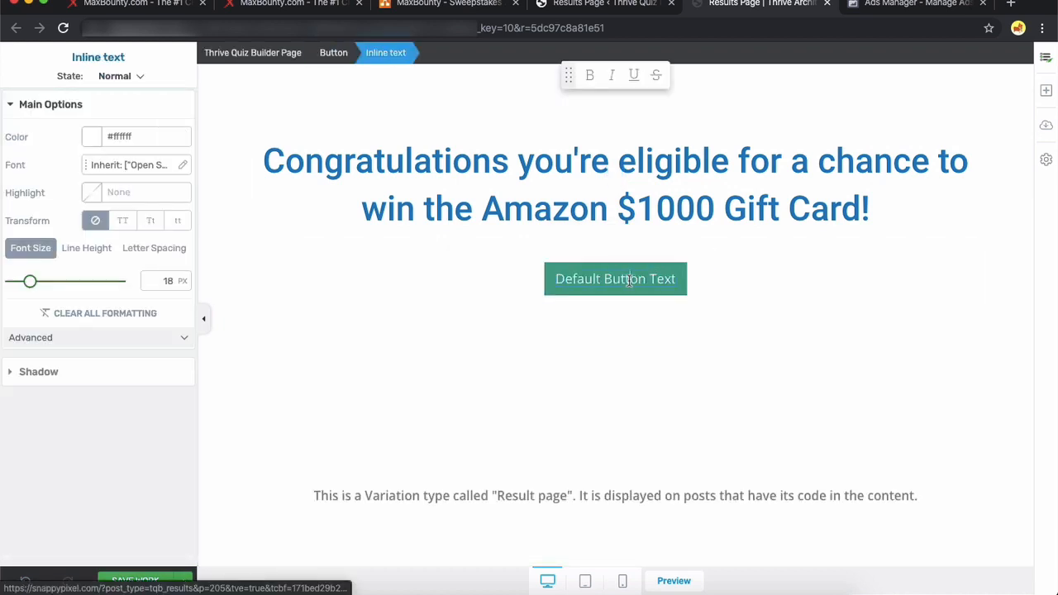
triple_click(676, 279)
type("C")
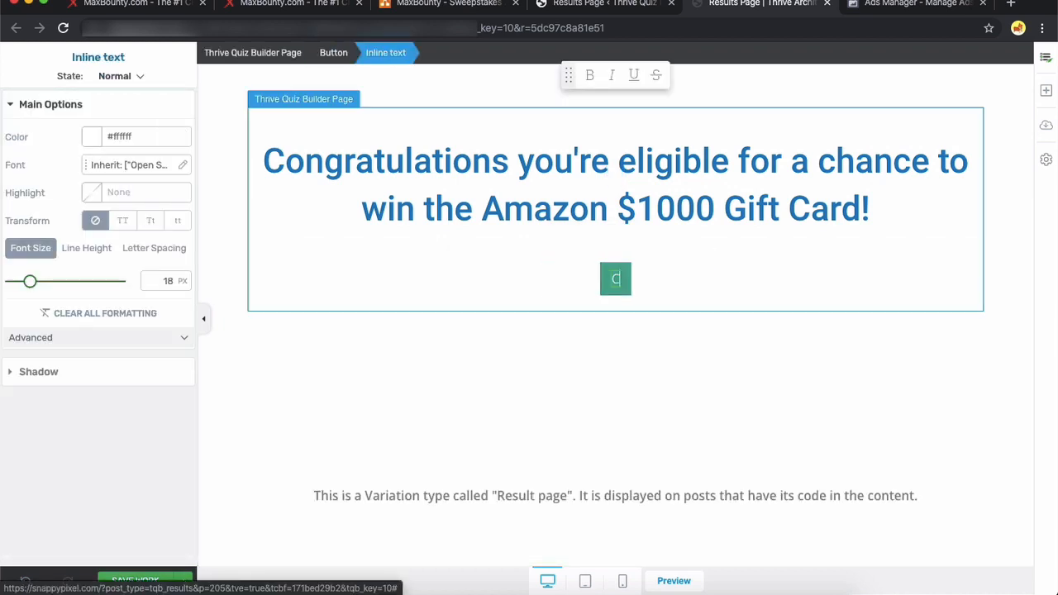
type("LICK HERE TO CONTINUE!")
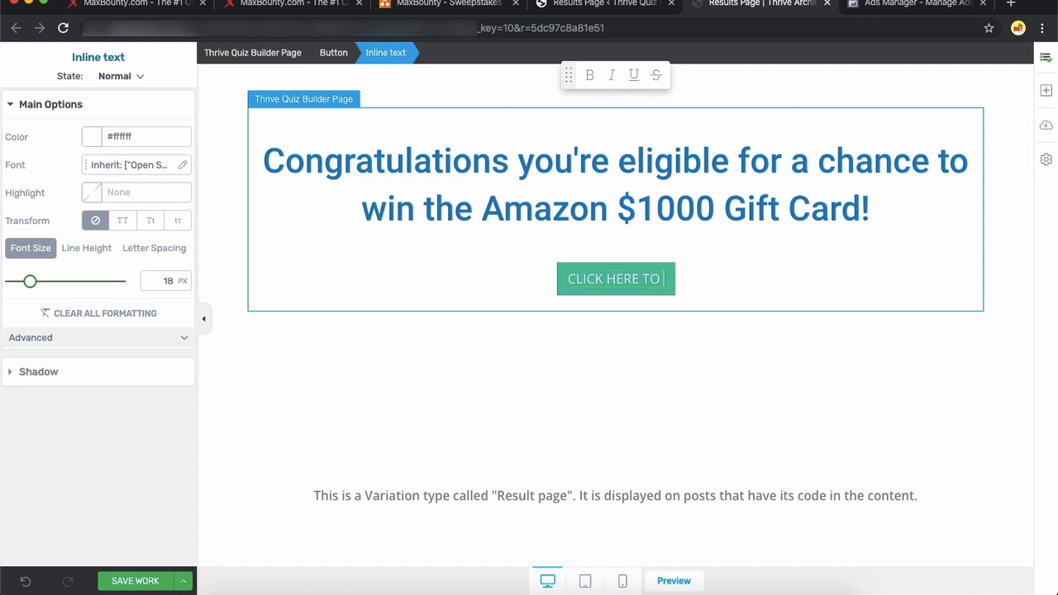
left_click(782, 281)
Step: Open the continue button's target URL setting and copy the Amazon gift card offer's tracking link from MaxBounty
left_click(601, 279)
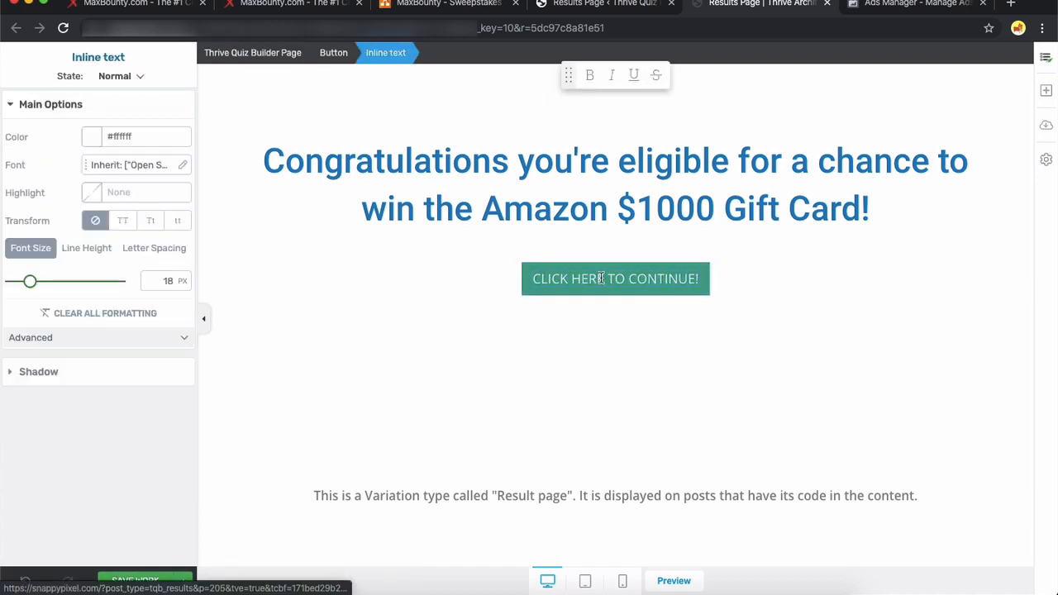
left_click(333, 52)
scroll(74, 331, "down", 3)
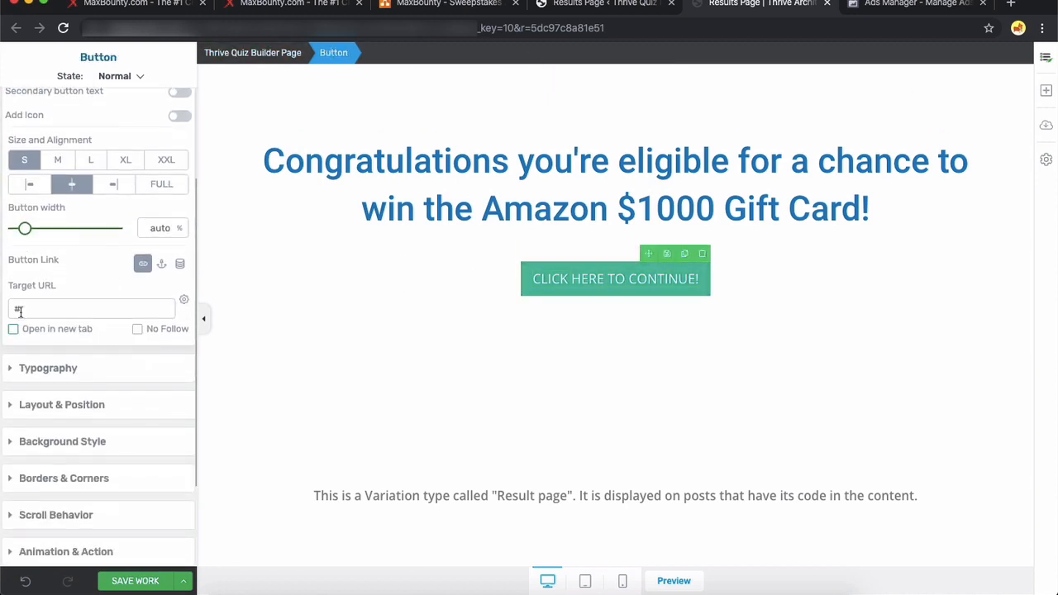
left_click(49, 307)
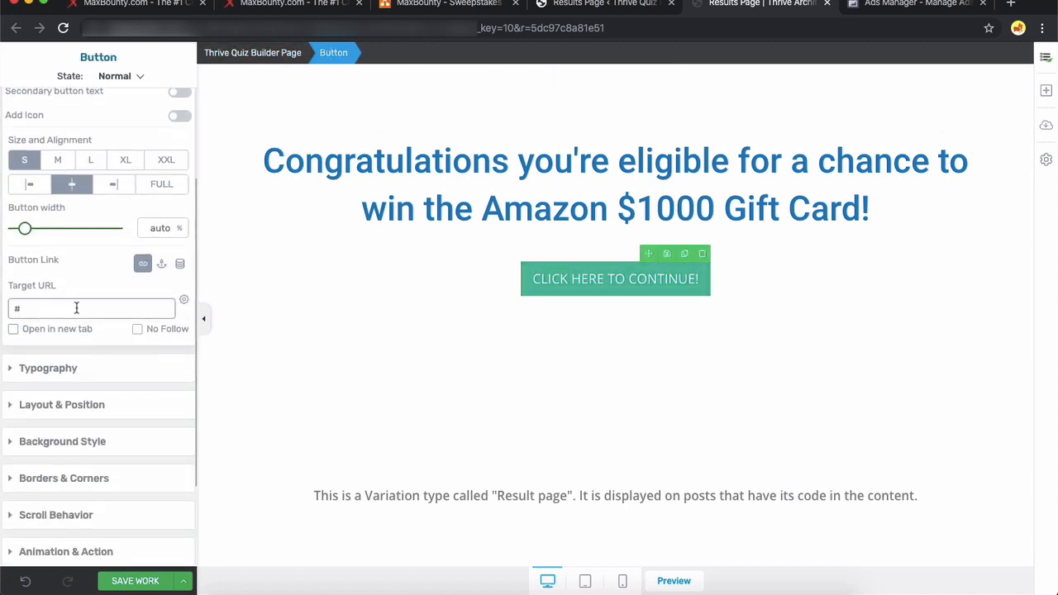
left_click(465, 6)
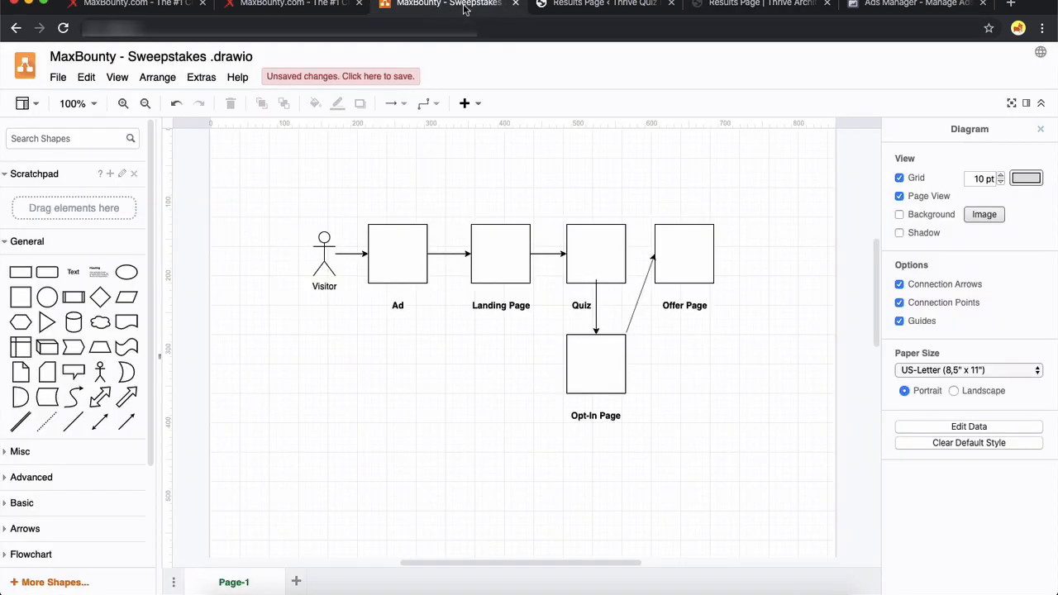
left_click(295, 5)
left_click(622, 96)
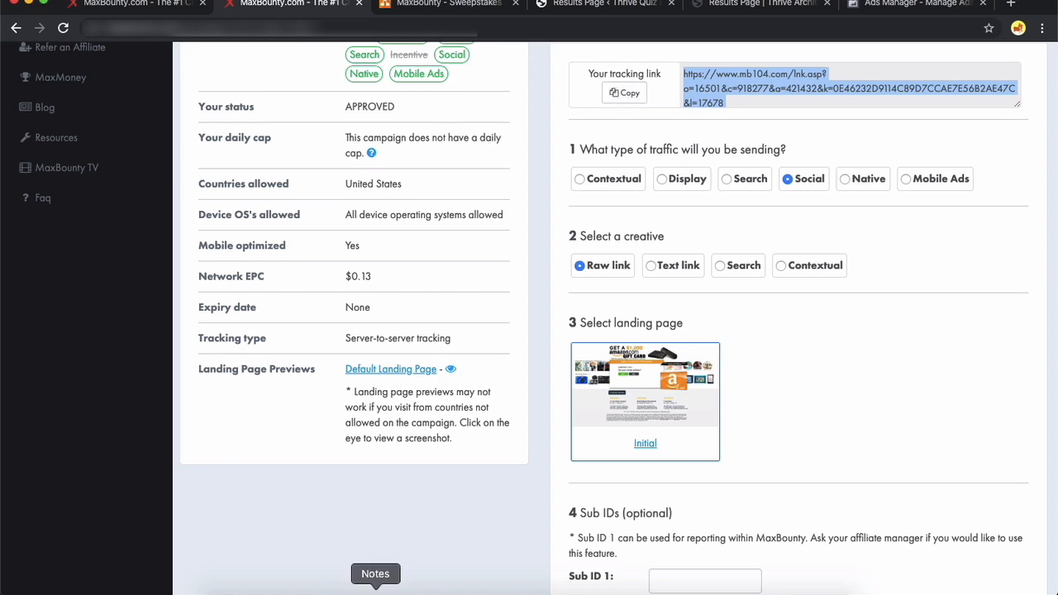
left_click(401, 592)
triple_click(324, 112)
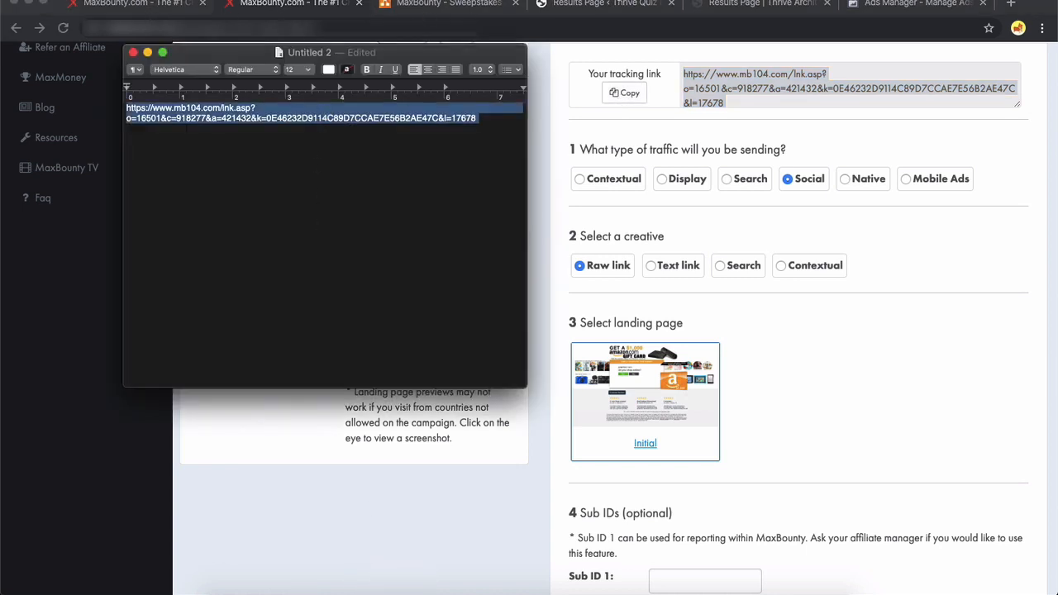
Step: Set the continue button's target URL to the copied tracking link and save the results page design
left_click(607, 5)
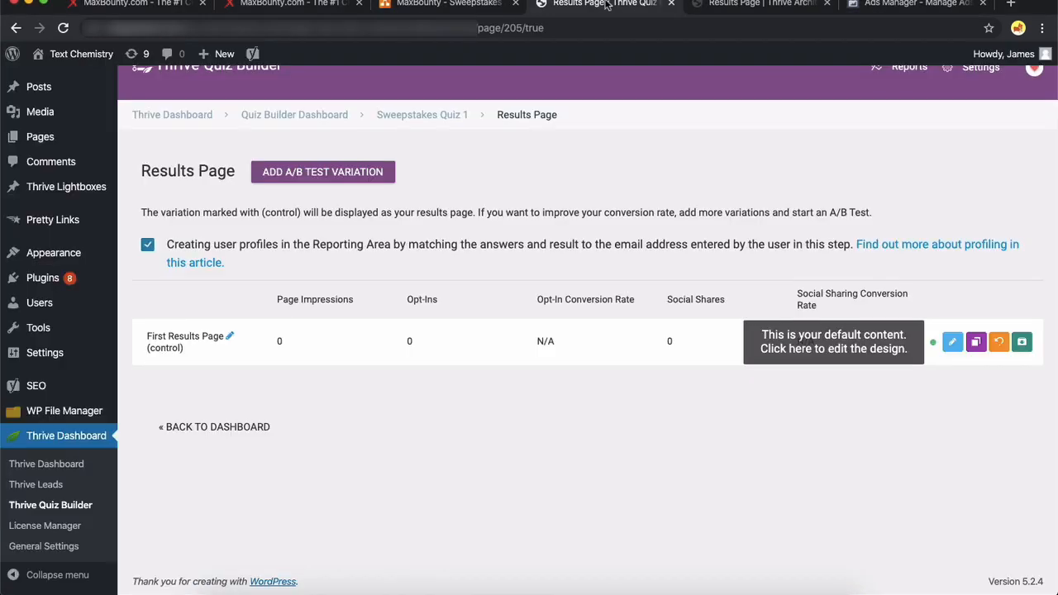
left_click(727, 5)
left_click(106, 307)
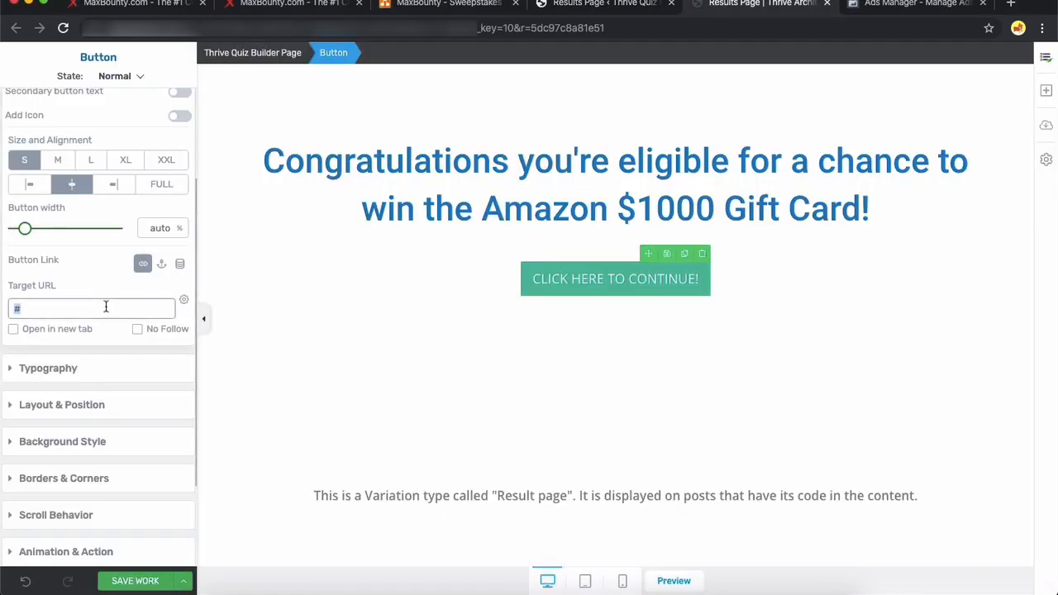
key("super+v")
key("super+Left")
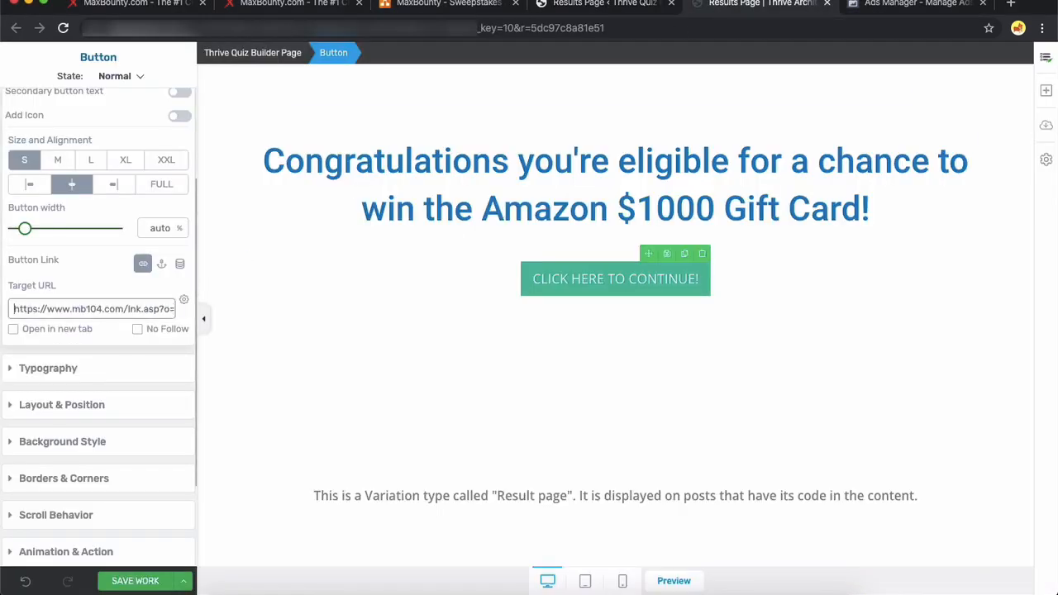
left_click(140, 580)
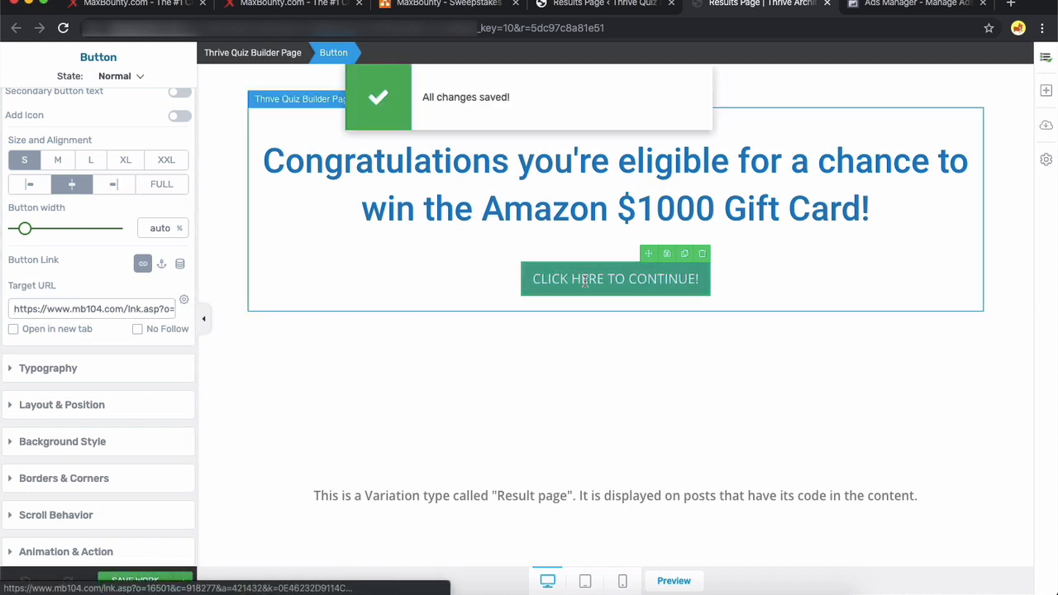
left_click(590, 370)
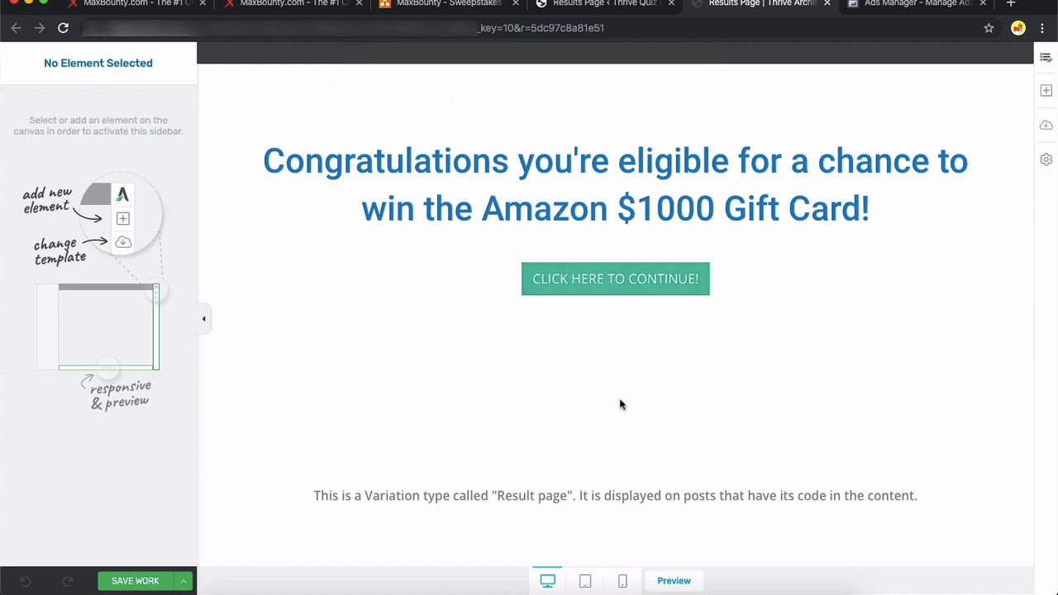
Step: Return to the quiz dashboard and open Sweepstakes Quiz 1 at its quiz structure
left_click(592, 5)
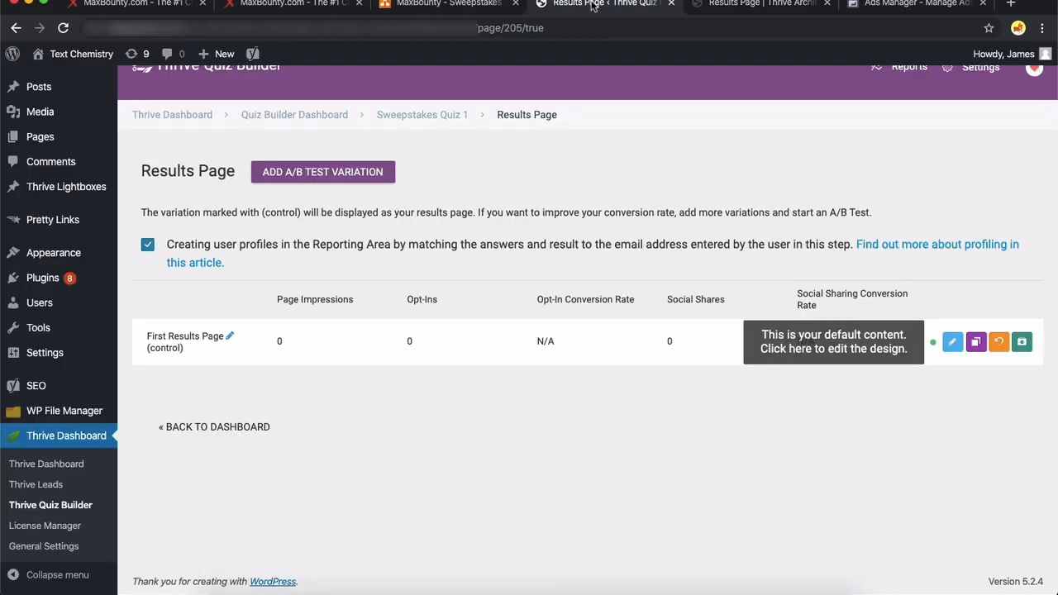
left_click(330, 115)
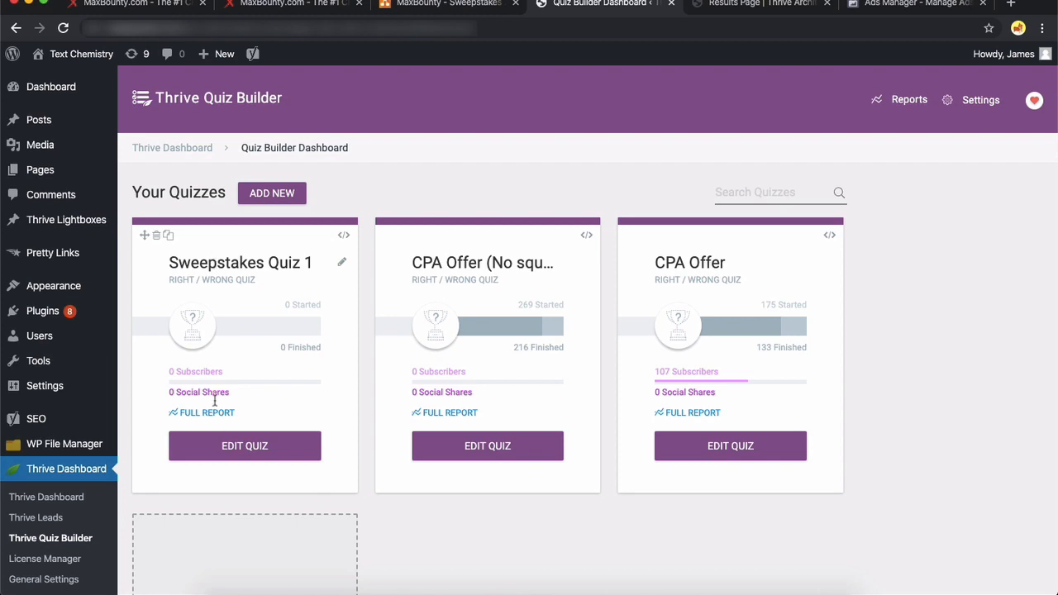
left_click(248, 455)
scroll(435, 240, "down", 5)
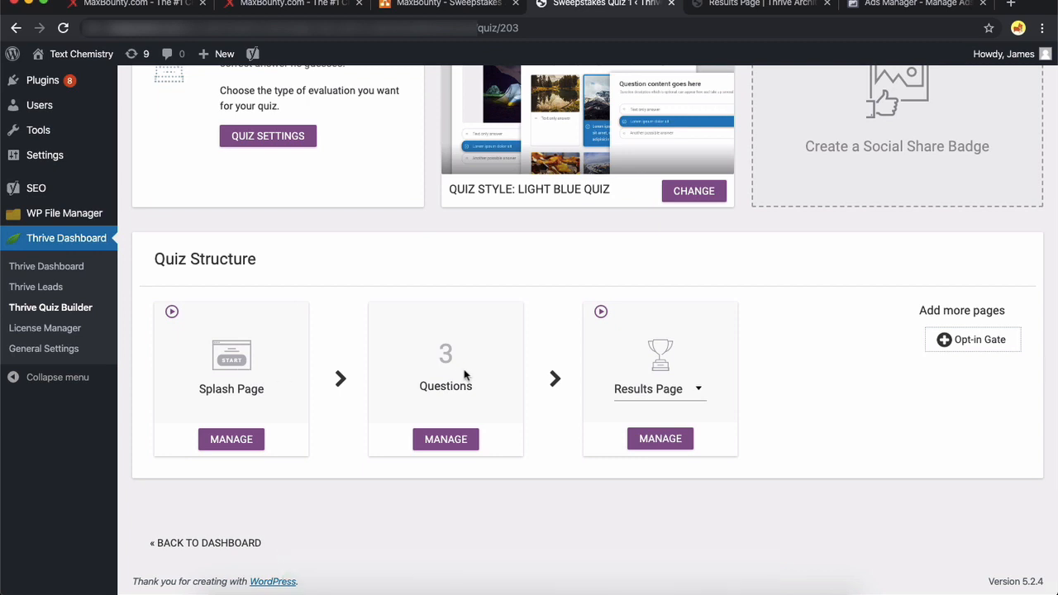
Step: Add an opt-in gate to the quiz structure and open the First Opt-in Gate variation's design for editing
left_click(997, 345)
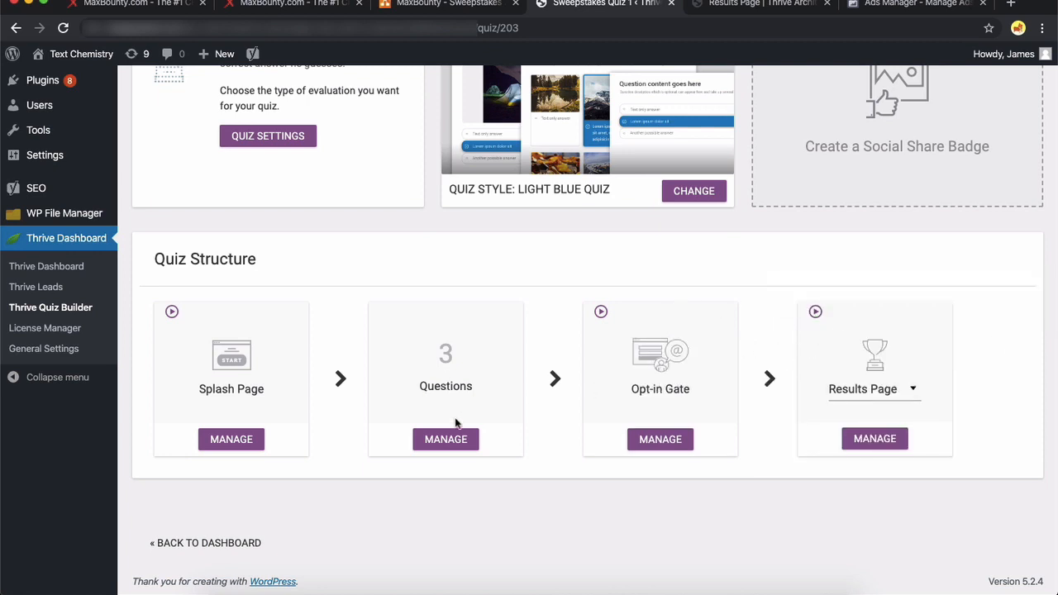
left_click(674, 440)
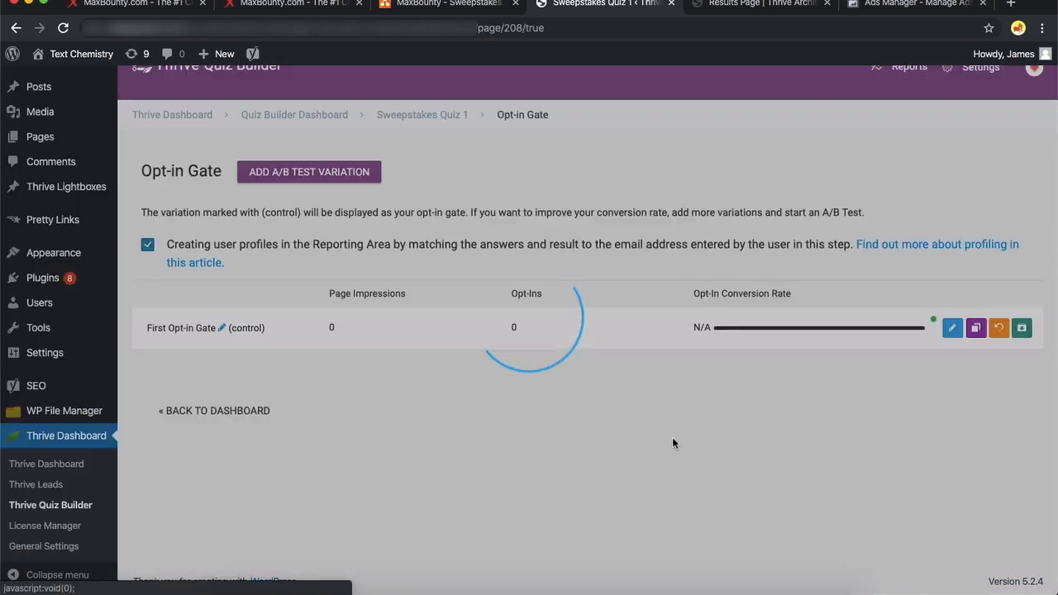
left_click(951, 328)
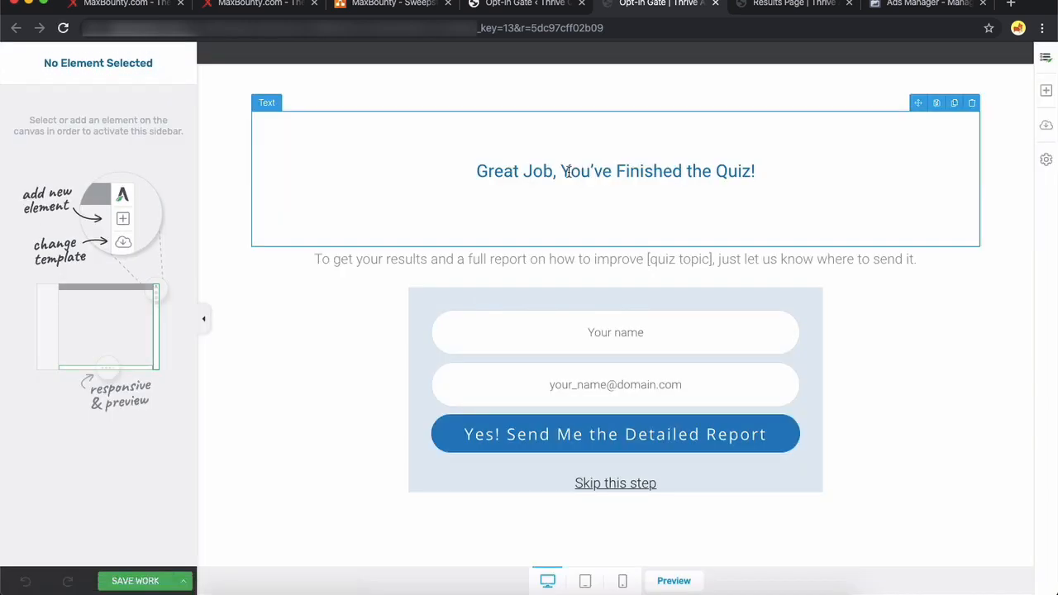
Step: Set the font size of the opt-in gate heading "Great Job, You've Finished the Quiz!" to 42 px
left_click(568, 171)
left_click_drag(803, 165, 432, 172)
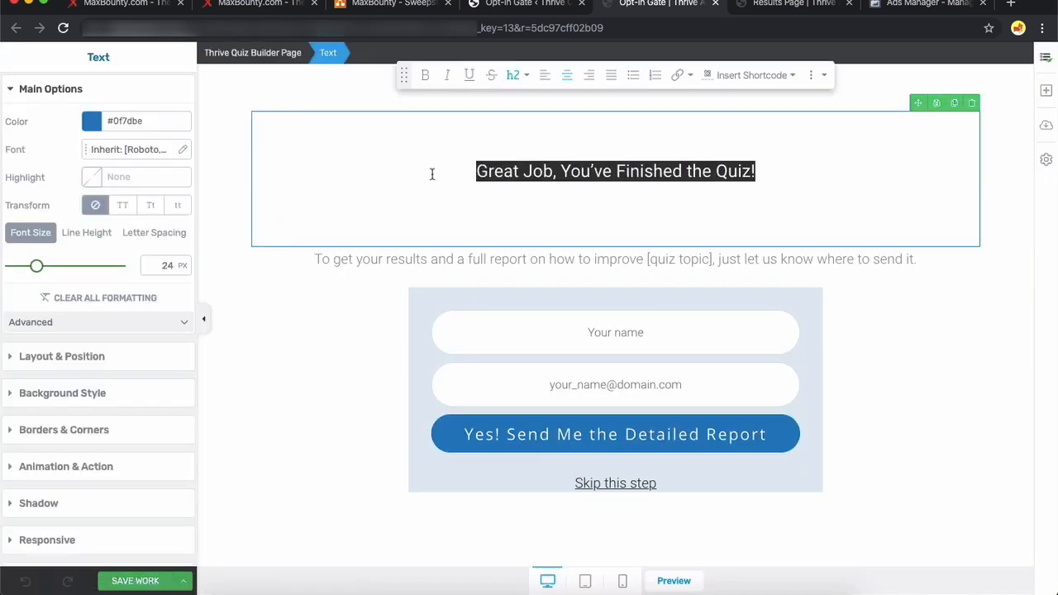
left_click_drag(37, 265, 55, 266)
left_click(552, 171)
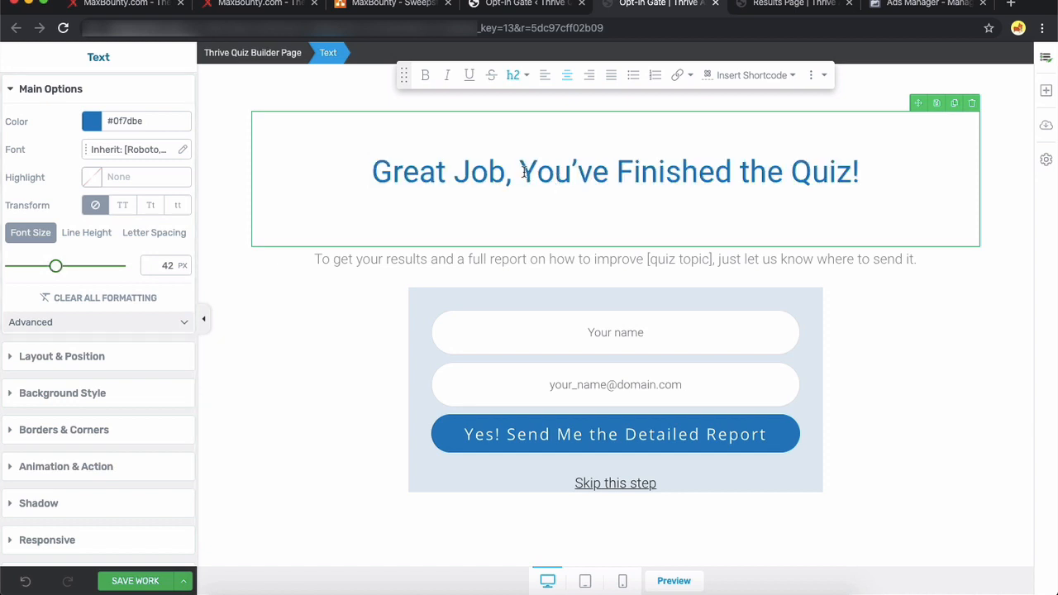
left_click_drag(519, 171, 880, 173)
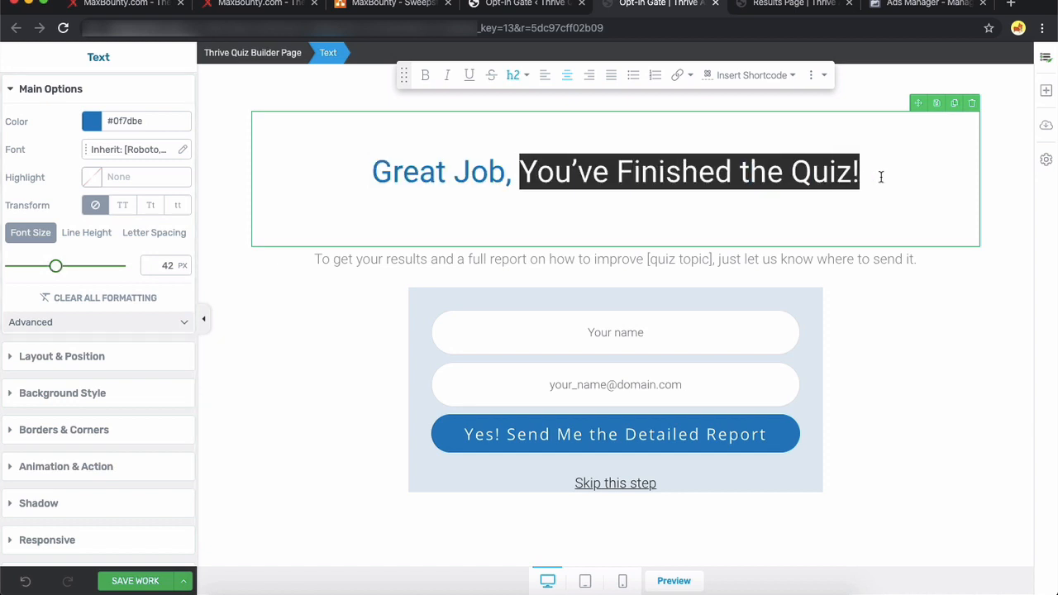
Step: Replace the paragraph below the heading with "Submit your contact details and we'll contact you if you win."
left_click(600, 256)
triple_click(600, 256)
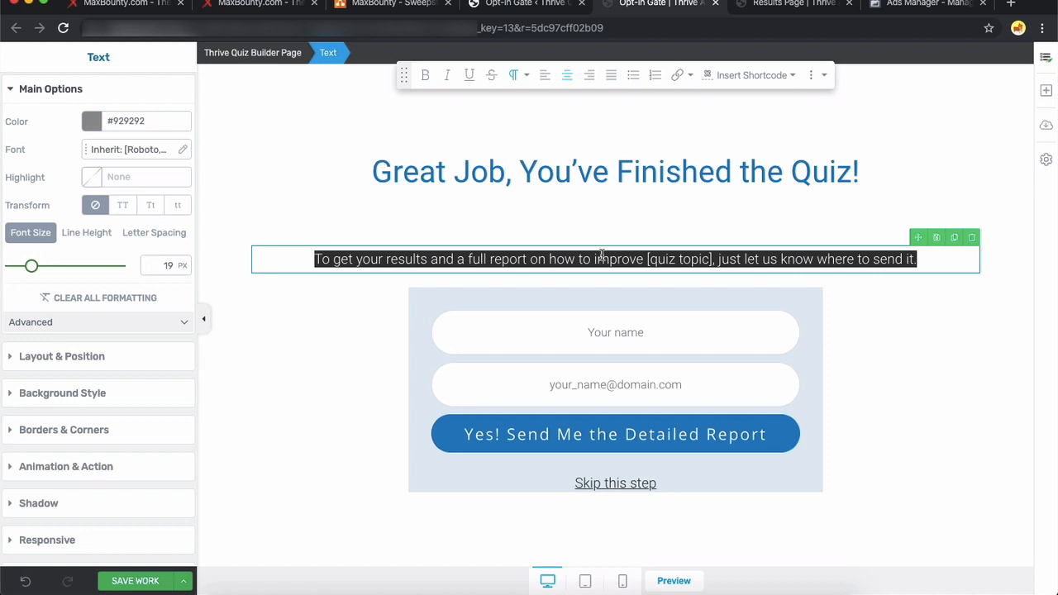
type("Quiz")
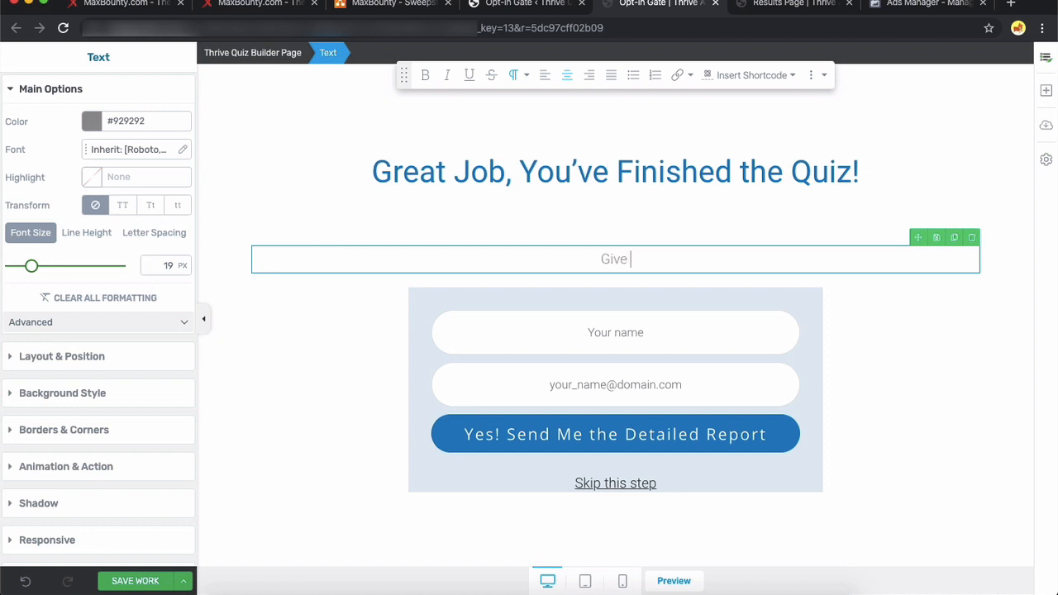
key("BackSpace")
key("BackSpace")
key("BackSpace")
key("BackSpace")
type("Submit your cont")
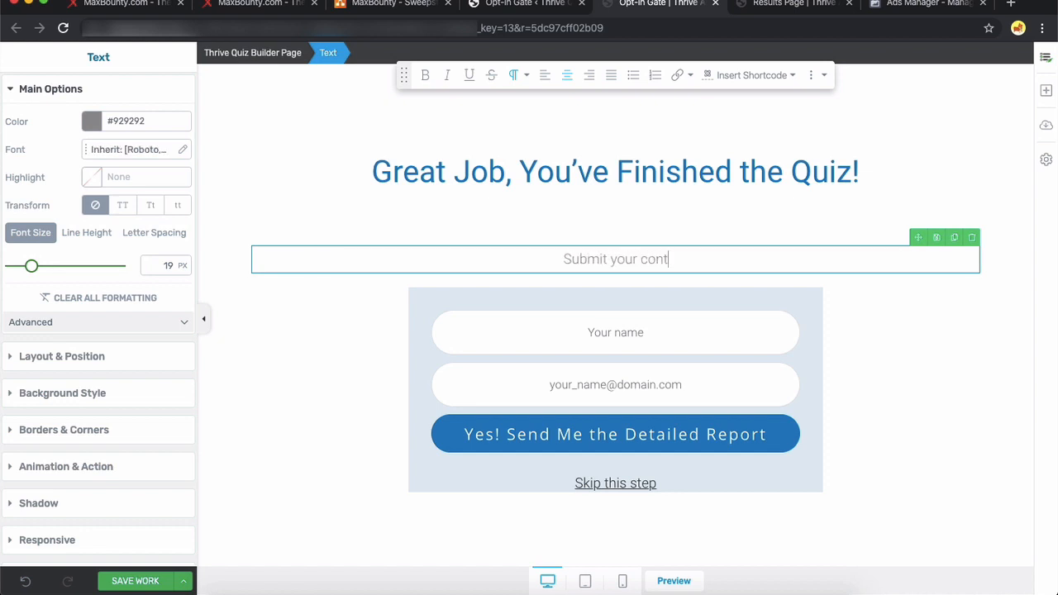
type("act details and w")
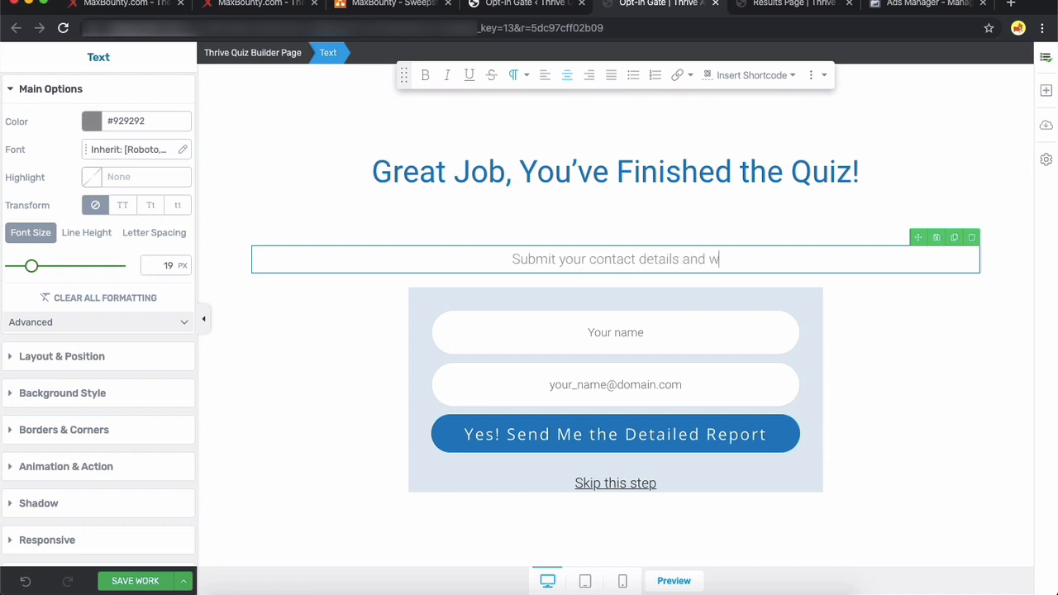
type("e'll contact yo")
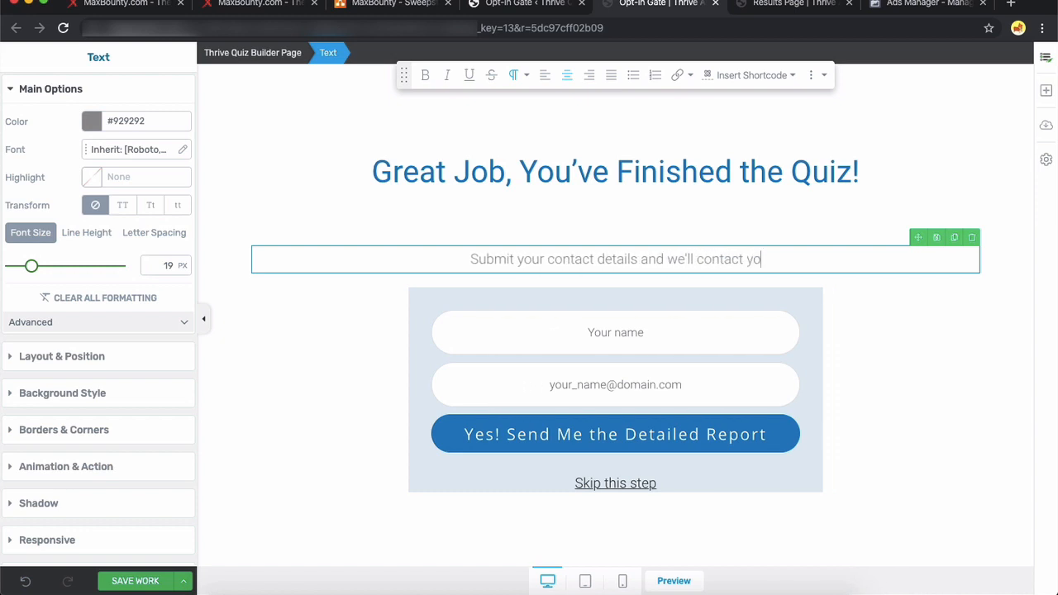
type("u if you win.")
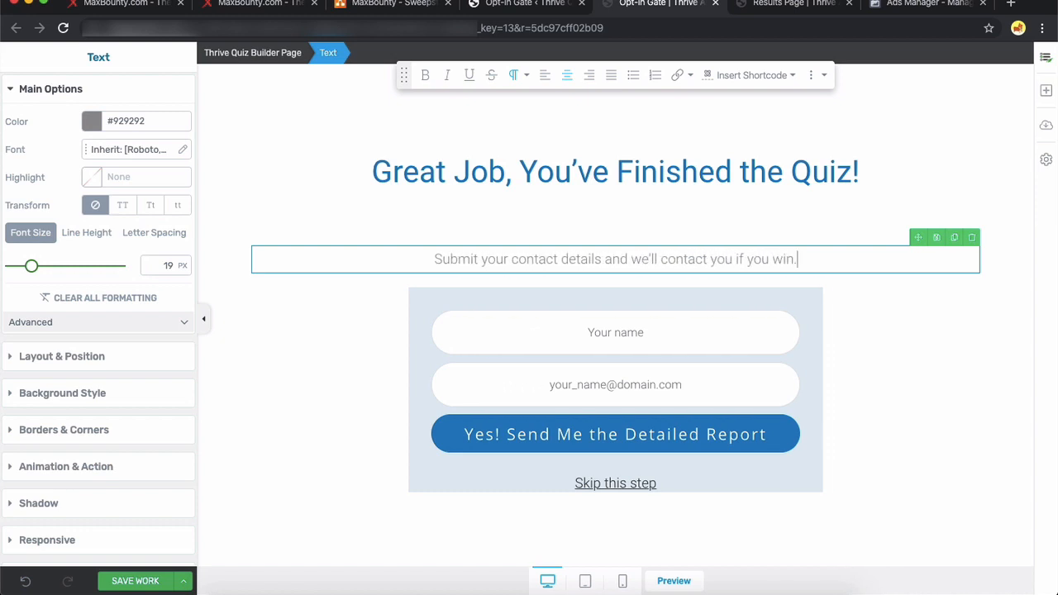
left_click(649, 333)
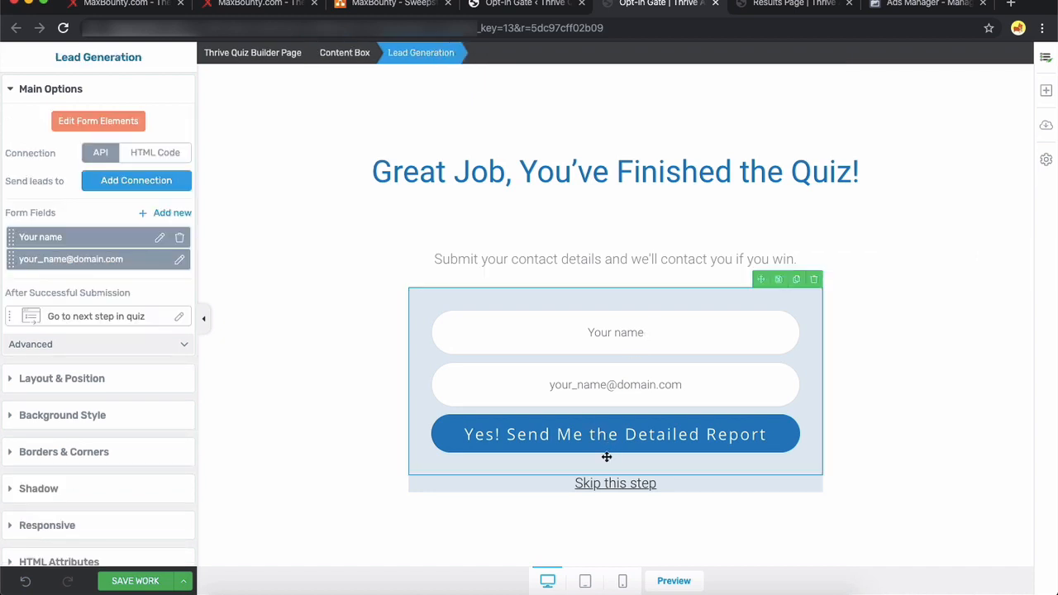
left_click(631, 484)
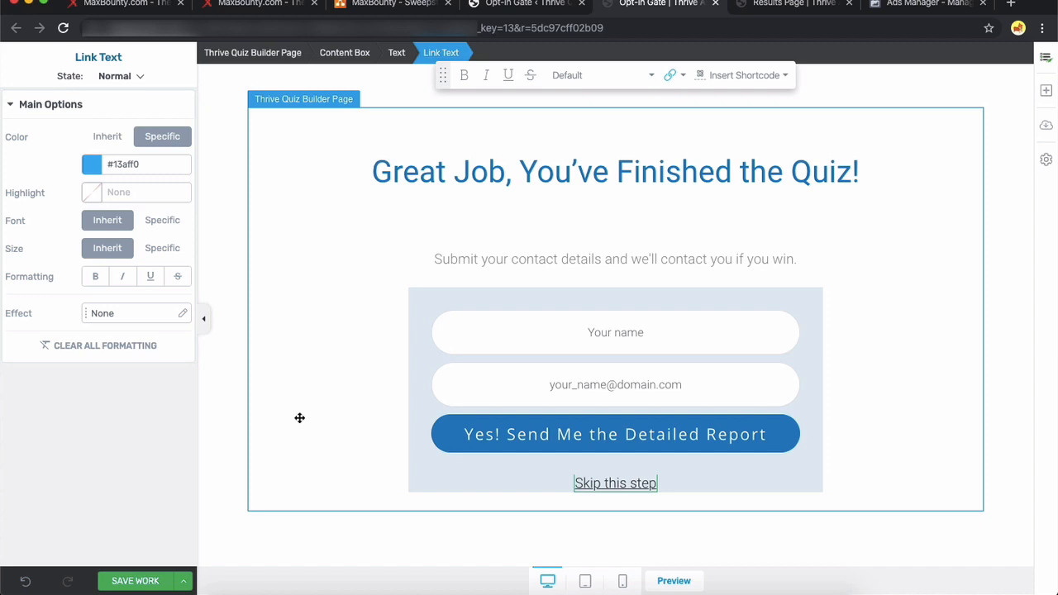
left_click(359, 552)
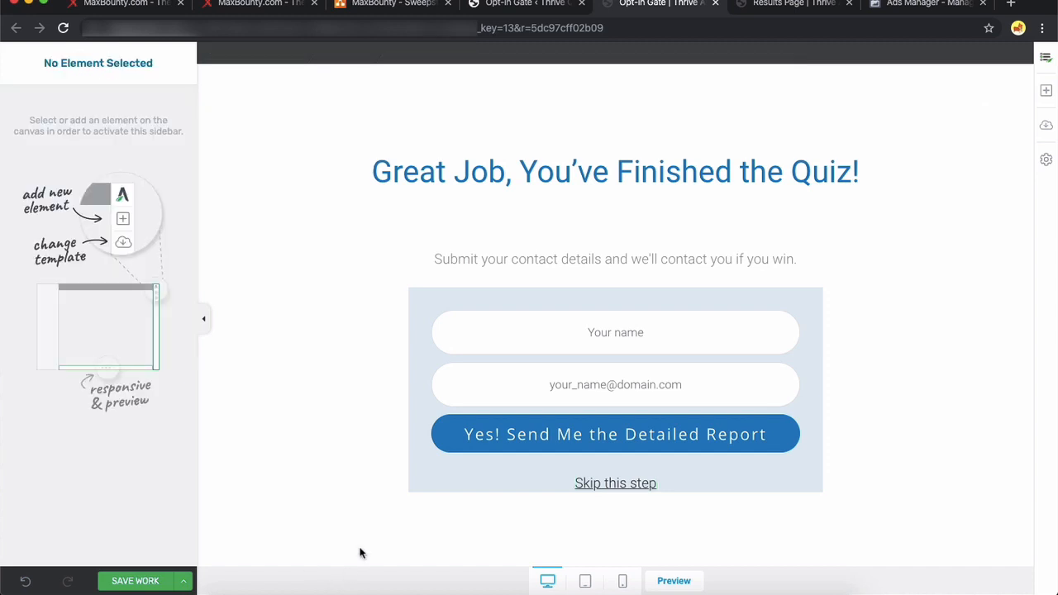
left_click(699, 168)
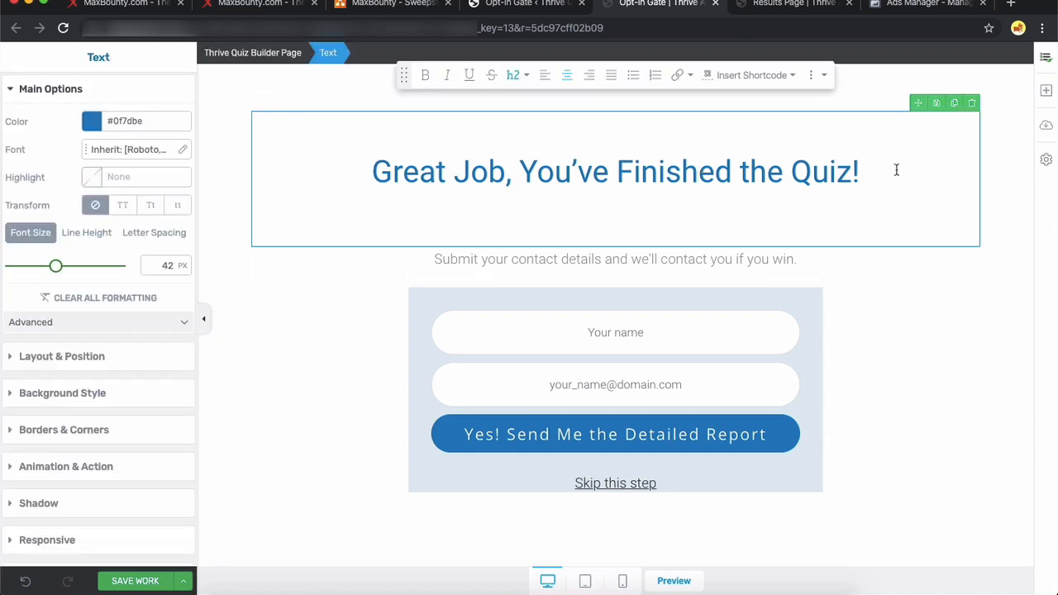
left_click_drag(884, 175, 358, 170)
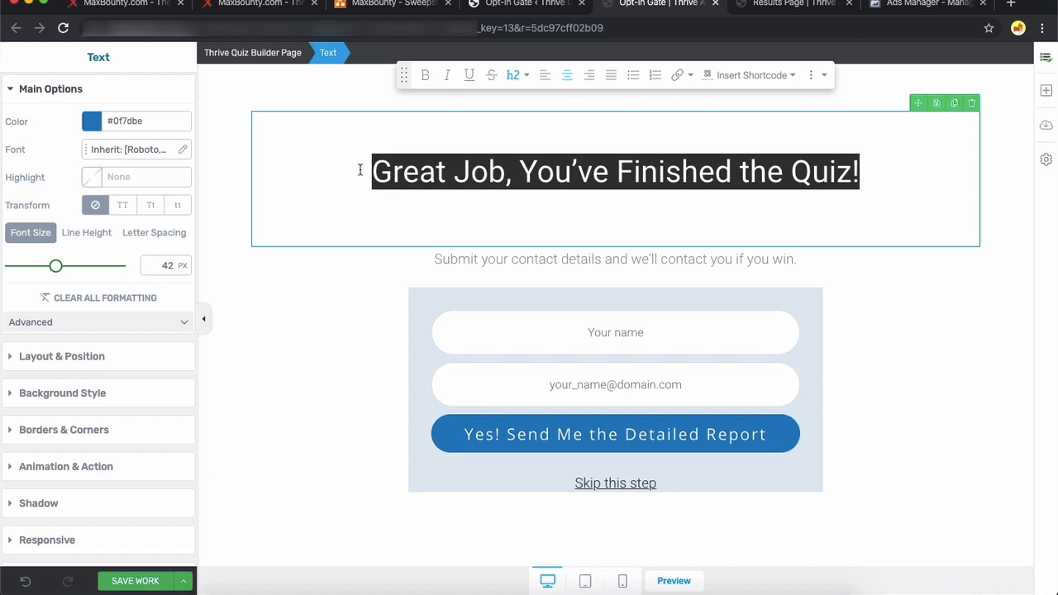
left_click(353, 351)
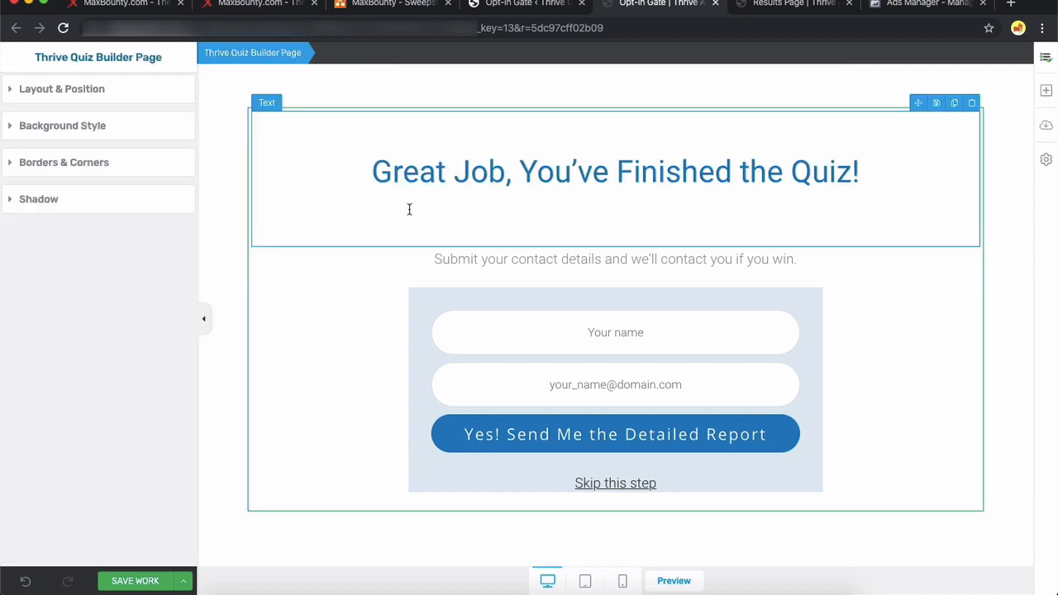
Step: Apply "Go to next step in quiz" as the lead generation form's action after successful submission
left_click(621, 333)
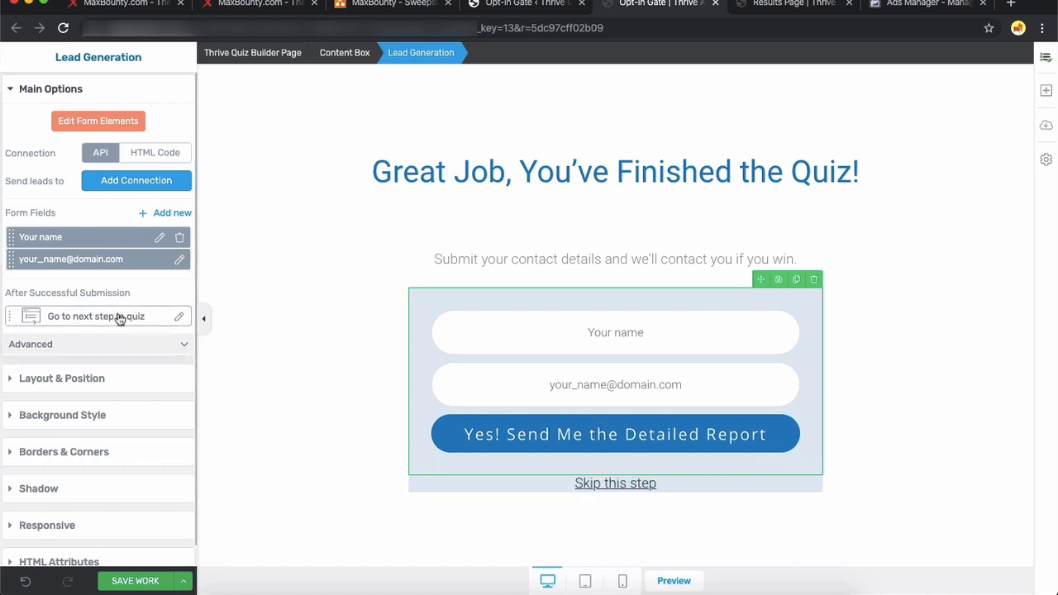
left_click(86, 320)
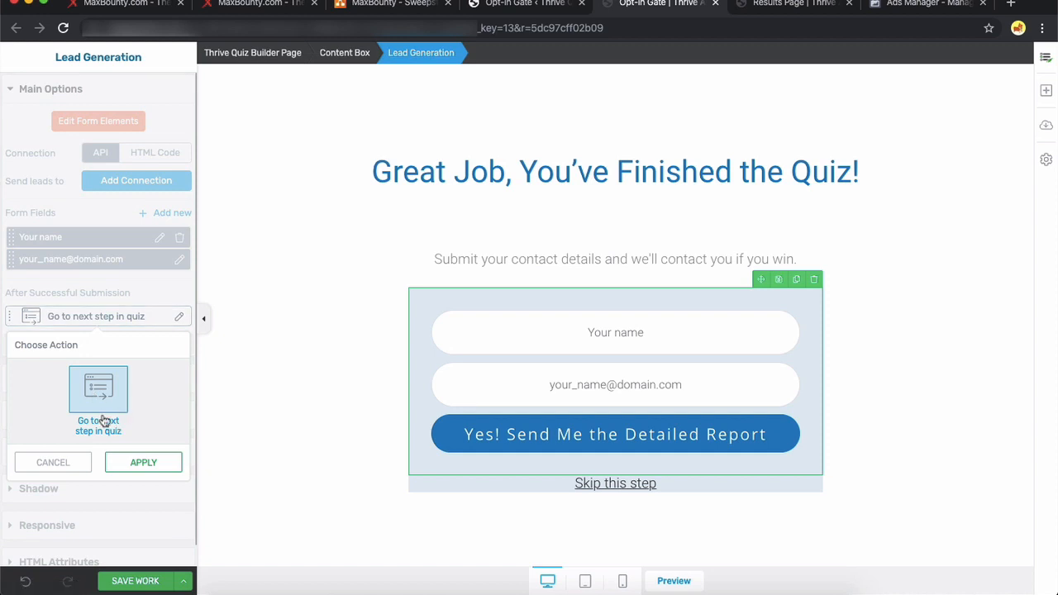
left_click(141, 465)
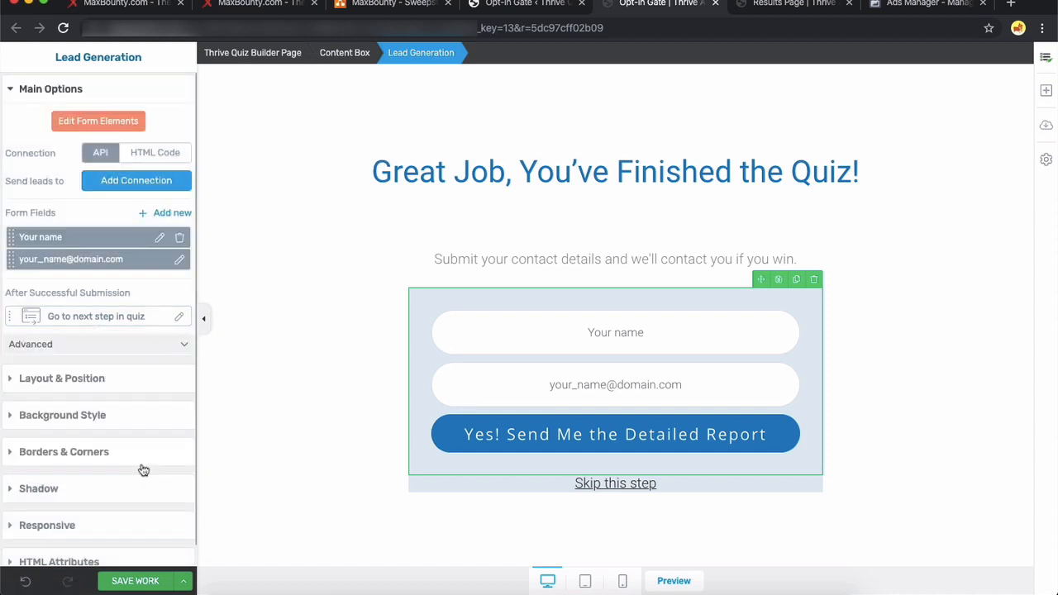
Step: Save the opt-in gate design and close its editor
left_click(610, 485)
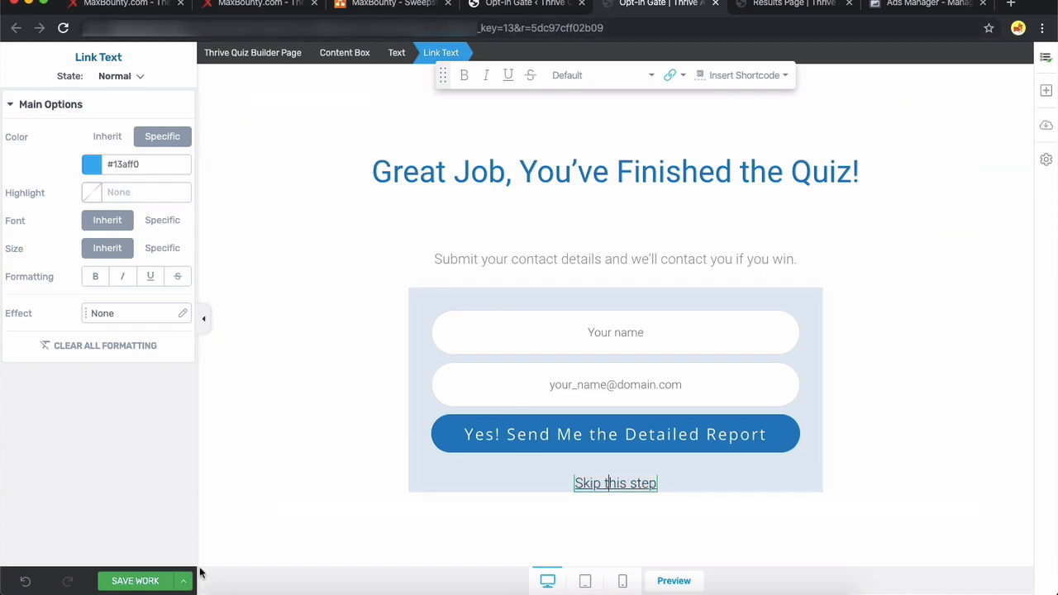
left_click(139, 581)
left_click(715, 4)
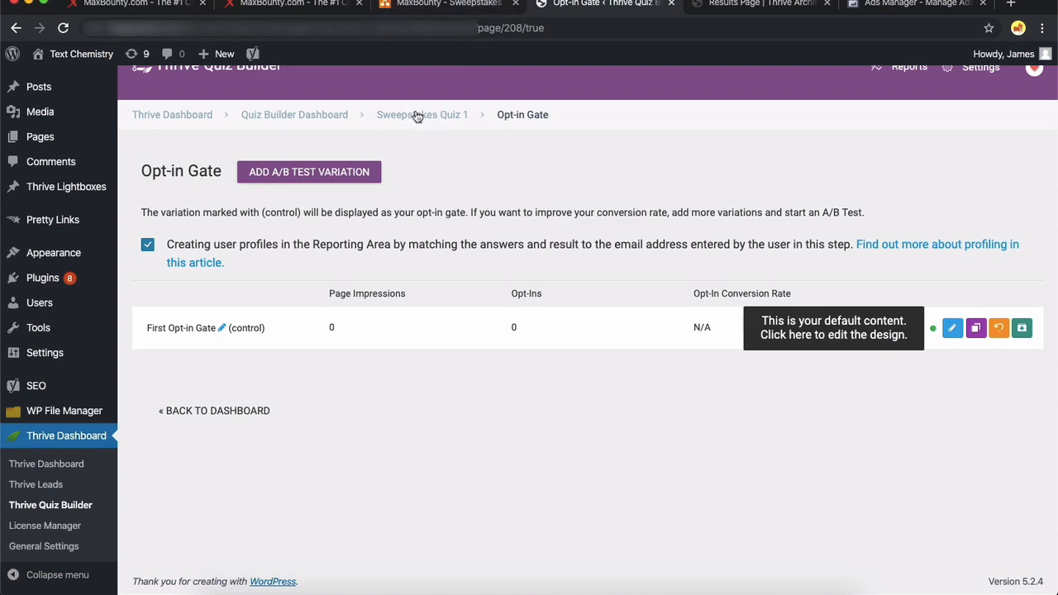
Step: Return to the Sweepstakes Quiz 1 overview and copy its quiz shortcode
left_click(417, 116)
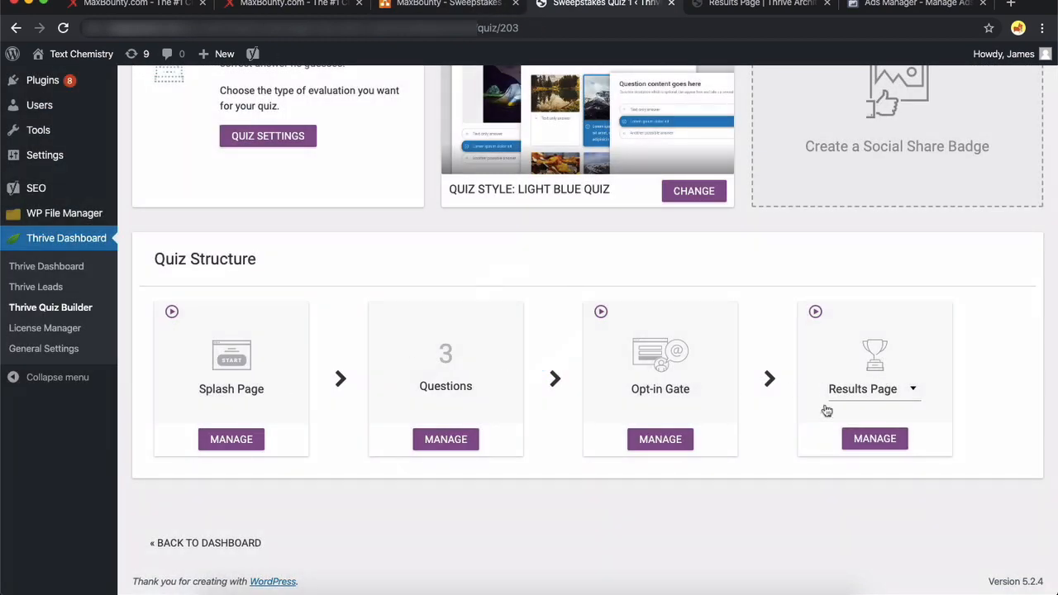
scroll(348, 453, "up", 5)
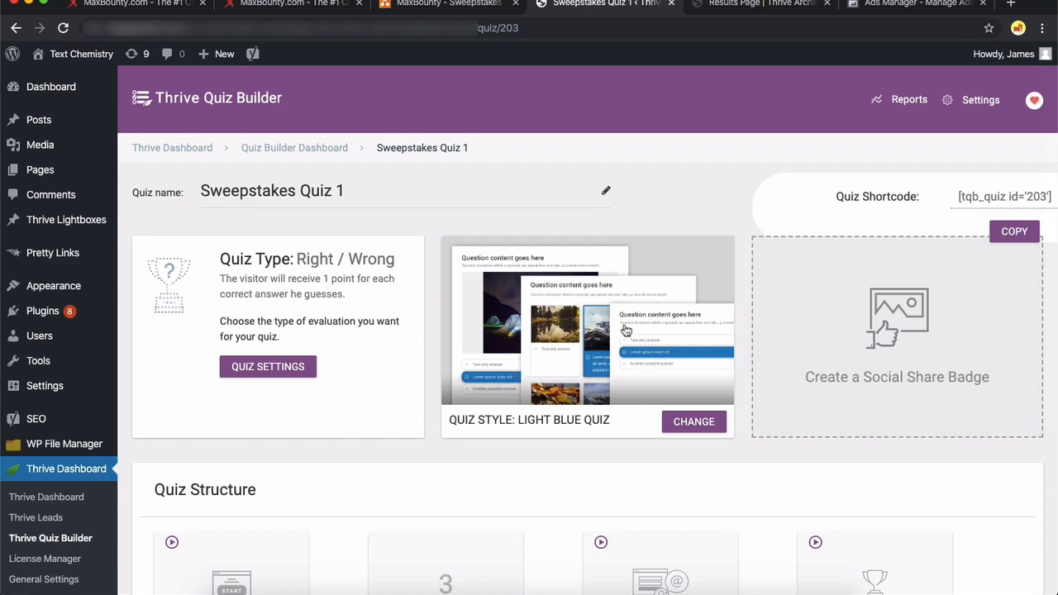
scroll(273, 452, "down", 5)
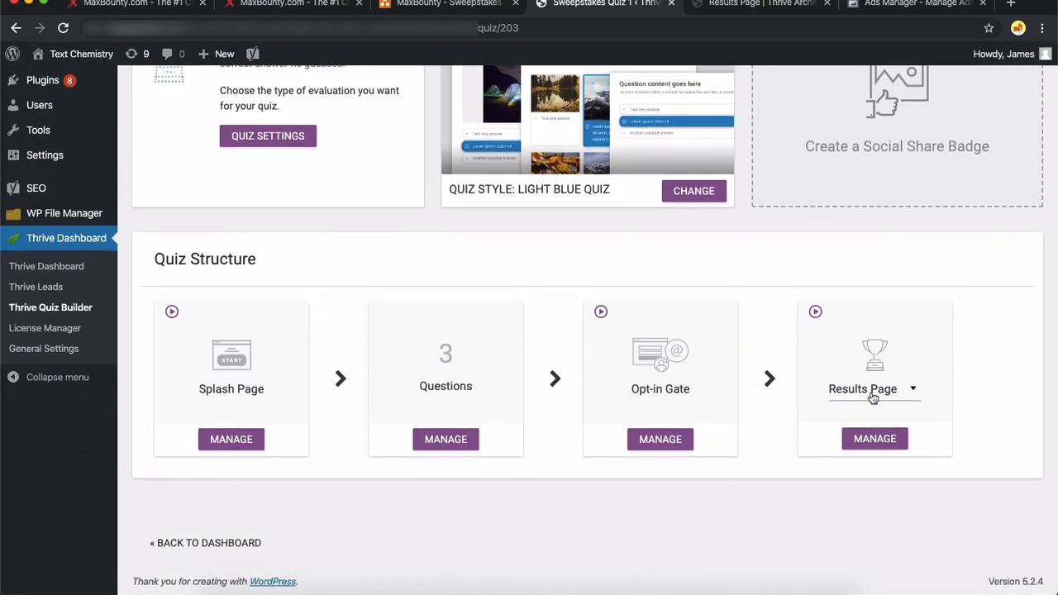
scroll(383, 274, "up", 5)
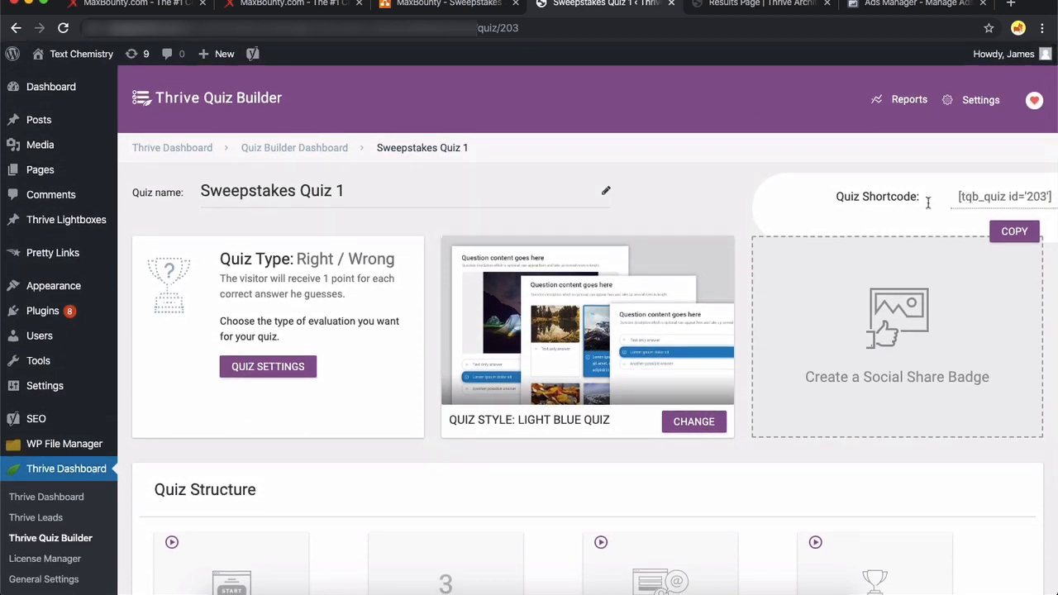
left_click(1013, 231)
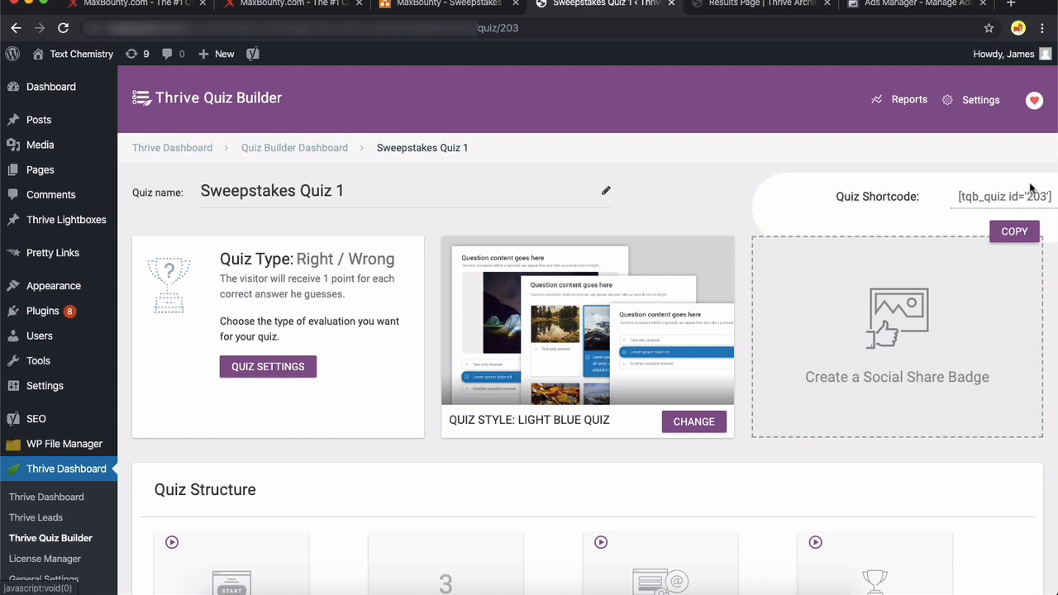
left_click(1016, 231)
left_click(1034, 202)
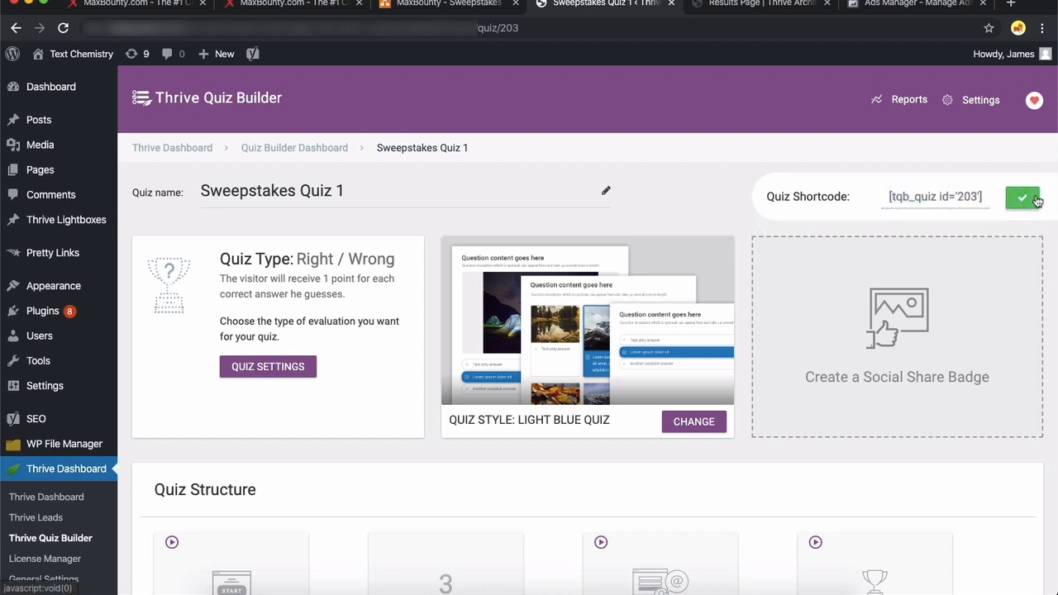
Step: Create a new page titled "Amazon $1000 Sweepstakes", paste the copied quiz shortcode as its content and publish it
mouse_move(43, 169)
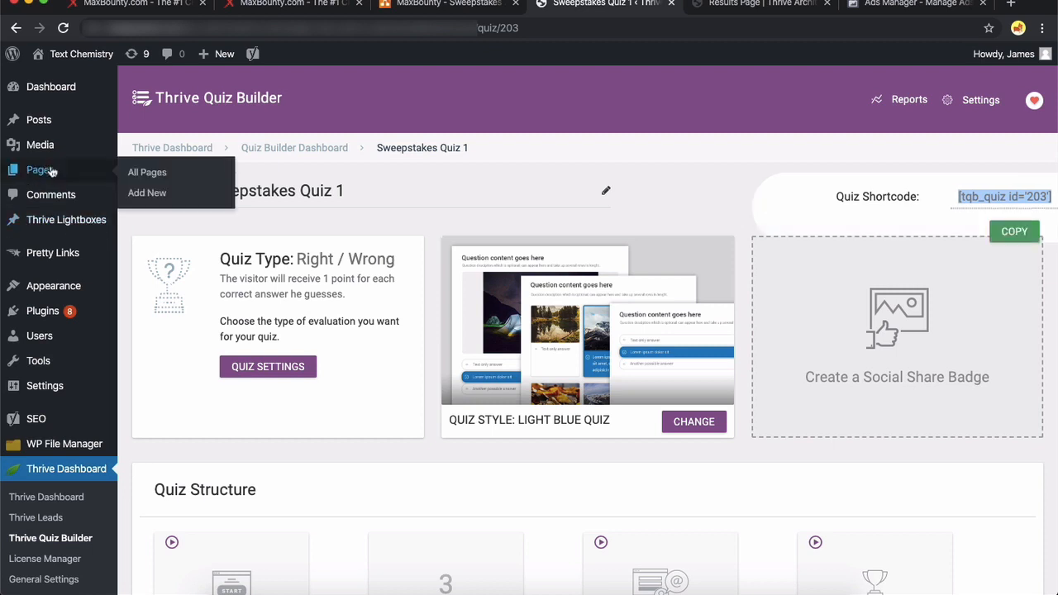
left_click(172, 198)
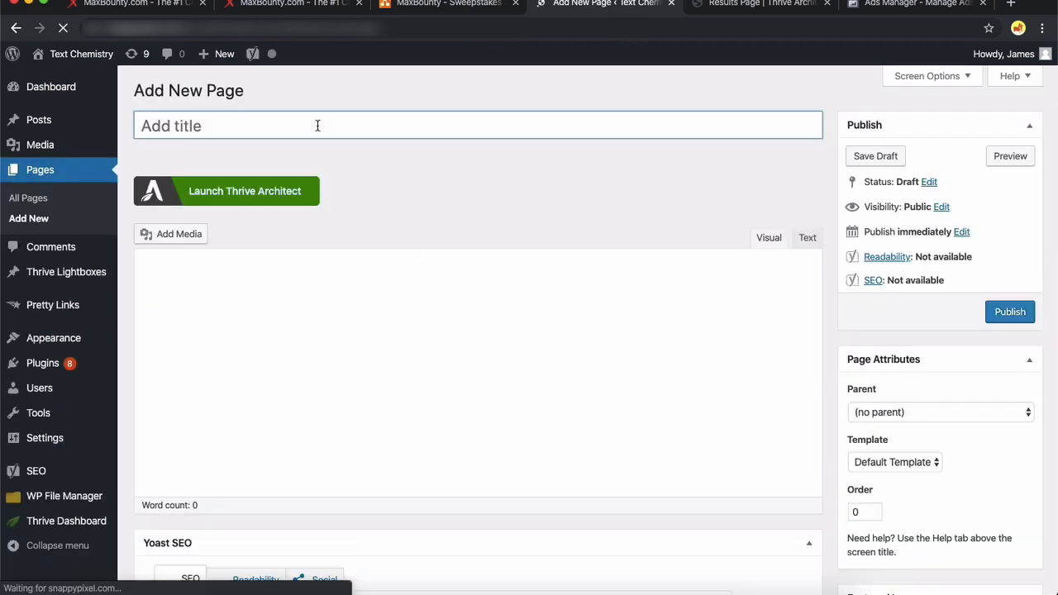
type("Amazon")
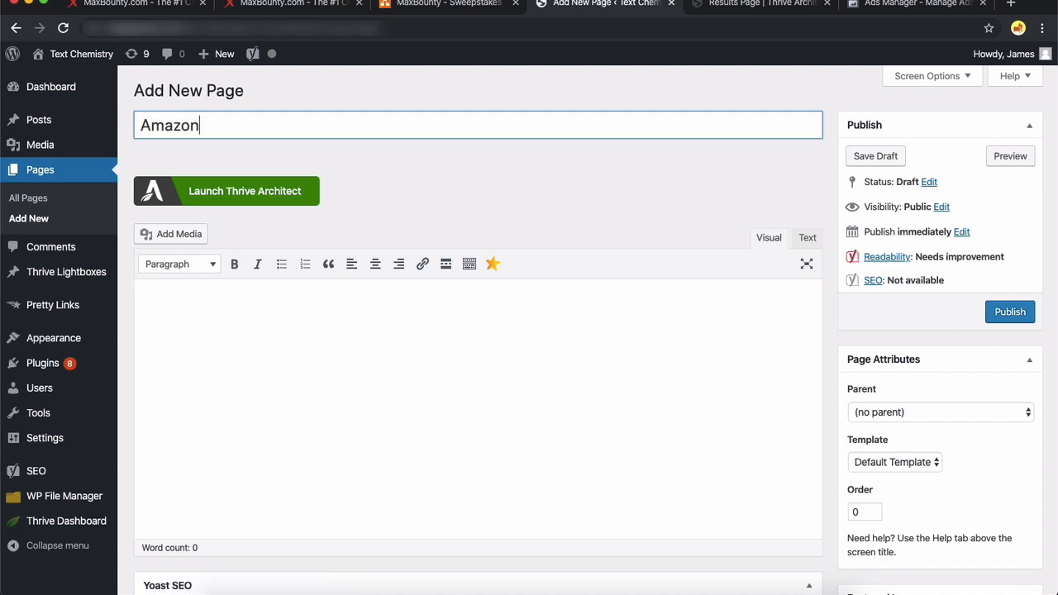
type(" $1000 Sweepstakes")
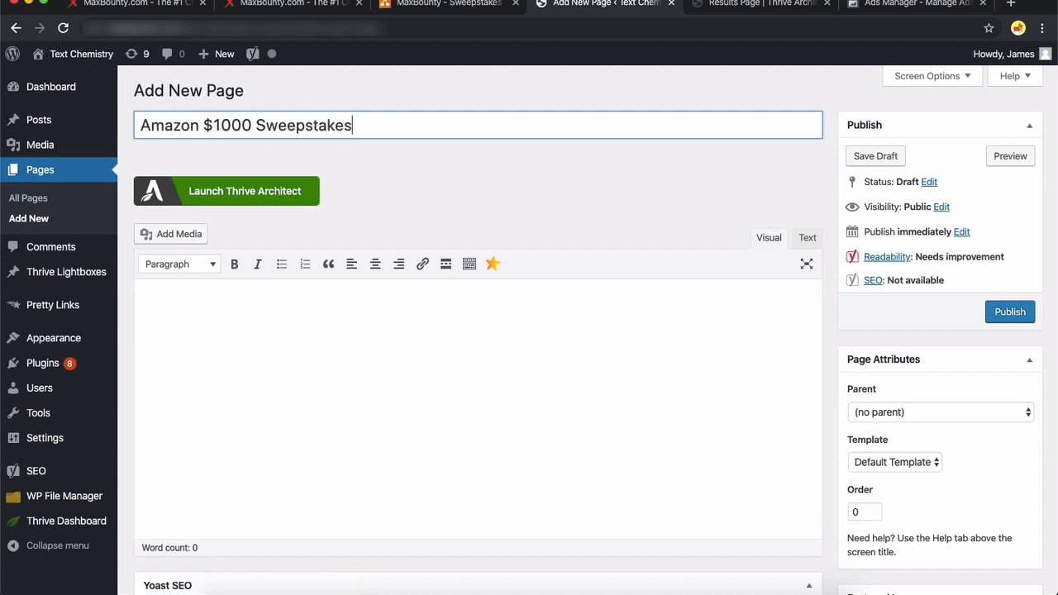
left_click(295, 339)
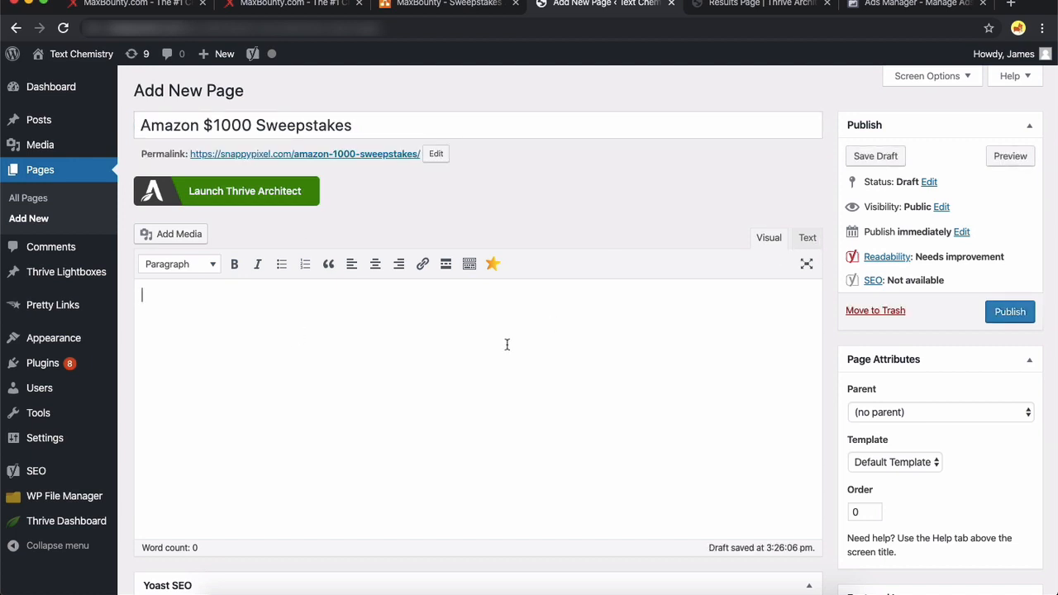
key("ctrl+v")
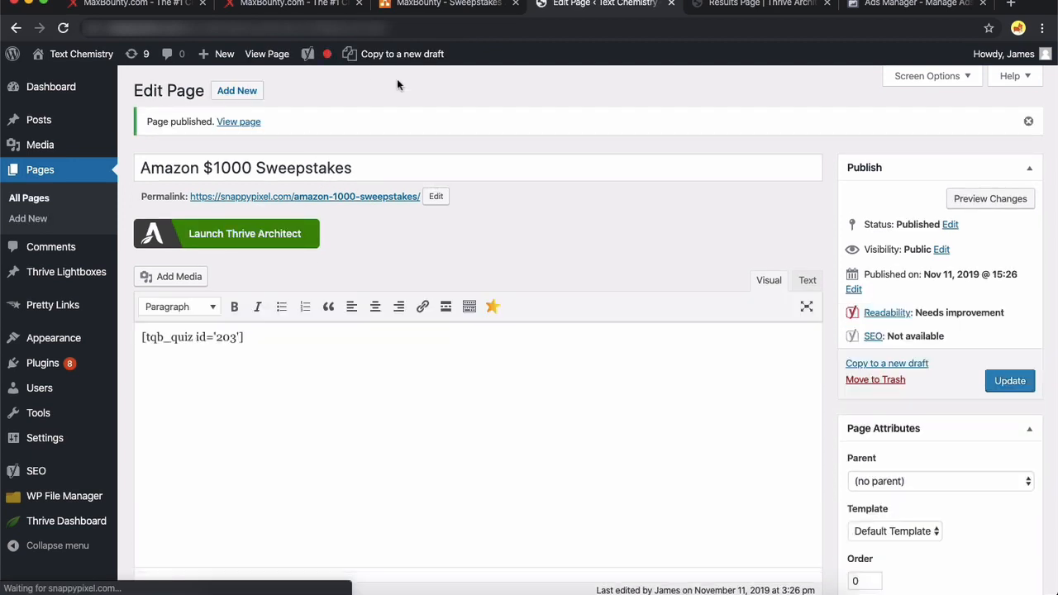
Step: Check the published sweepstakes page, return to its editor, set the page template to Landing Page and update it
left_click(328, 197)
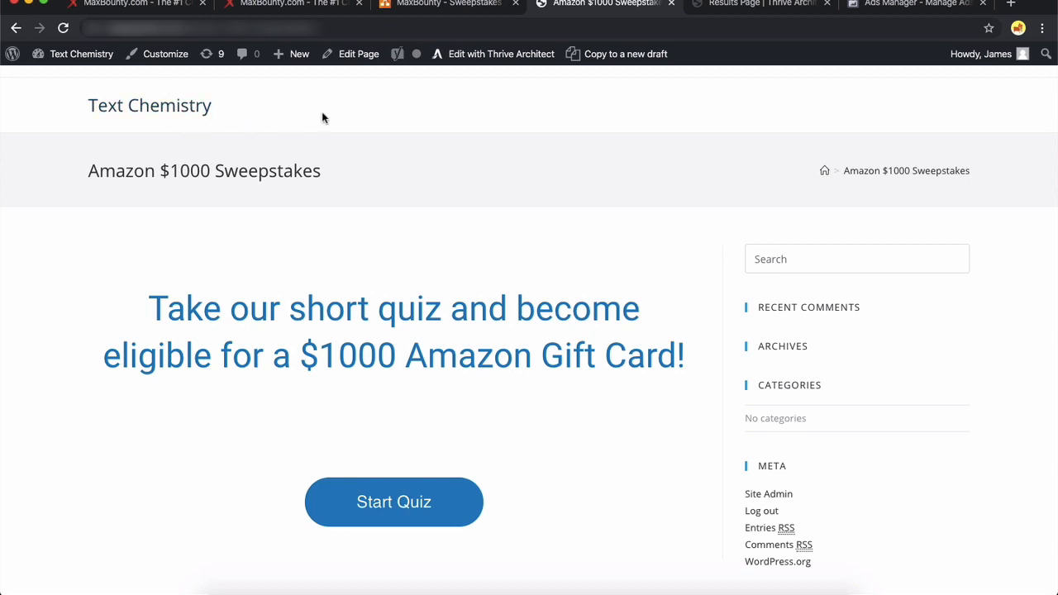
left_click(15, 28)
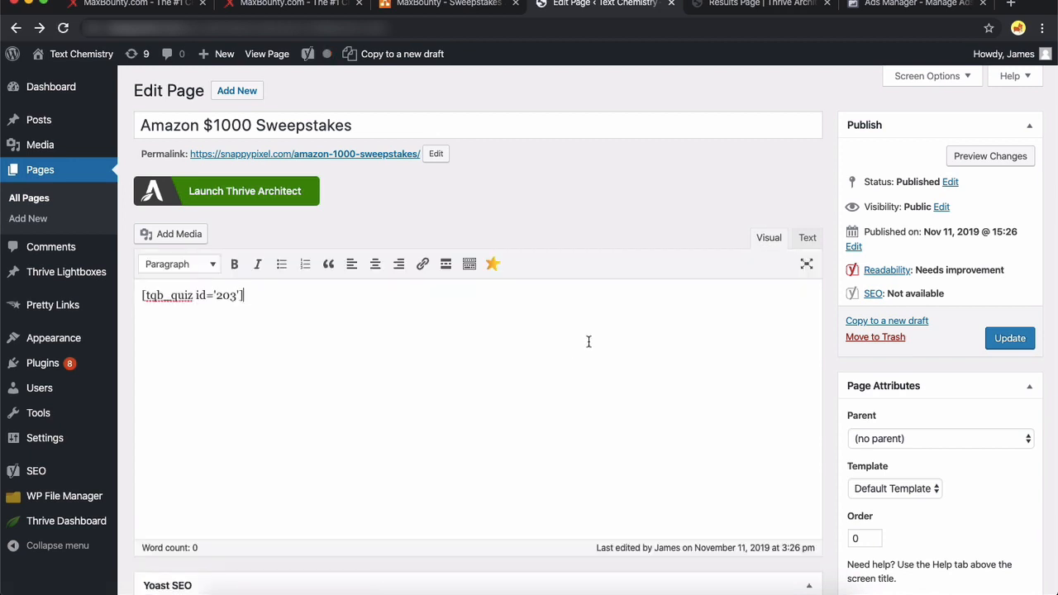
scroll(991, 403, "down", 3)
left_click(906, 385)
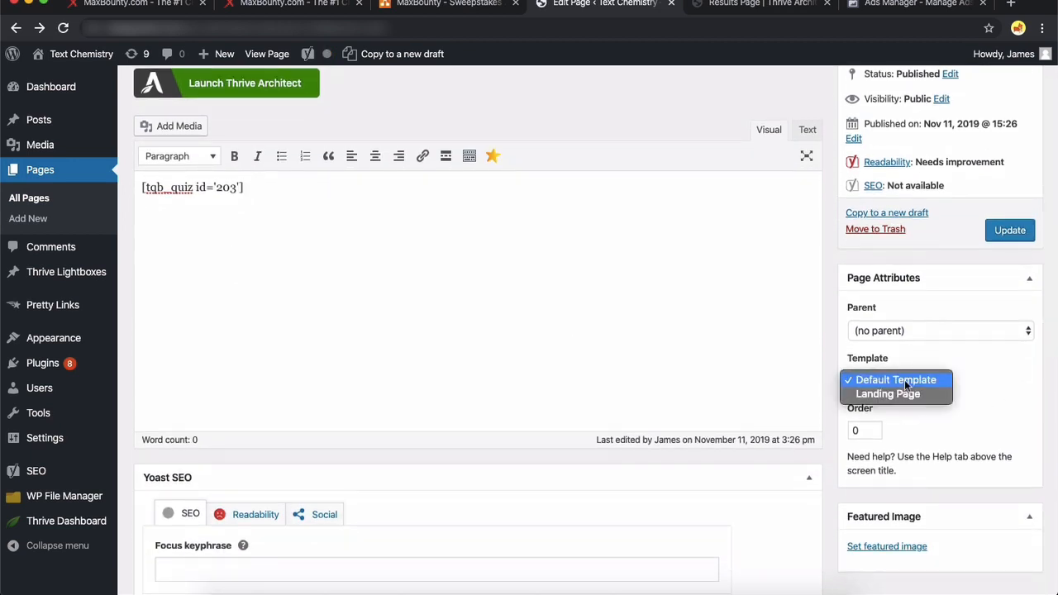
left_click(889, 394)
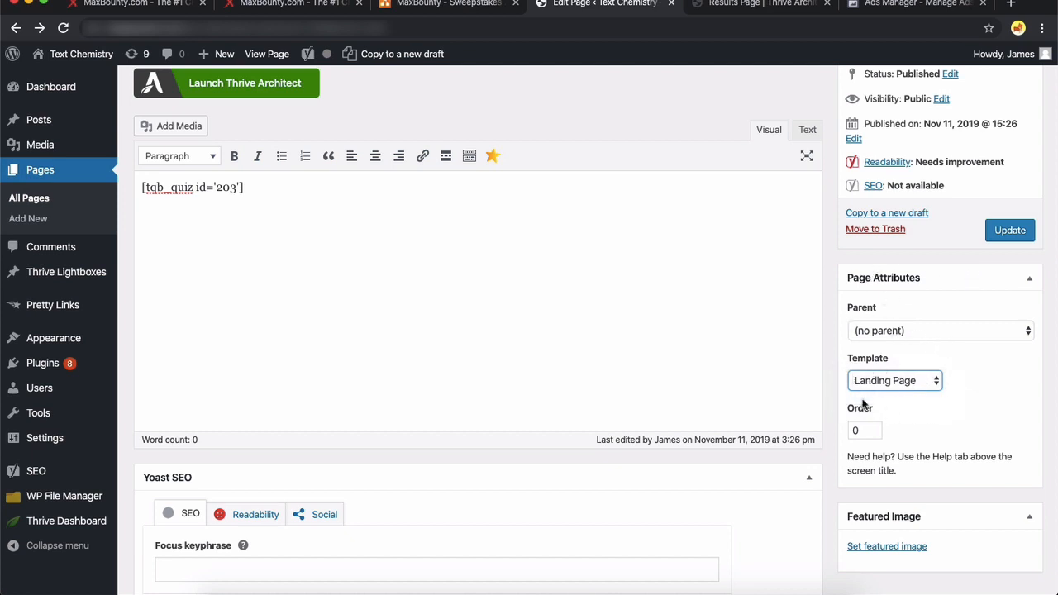
left_click(1009, 230)
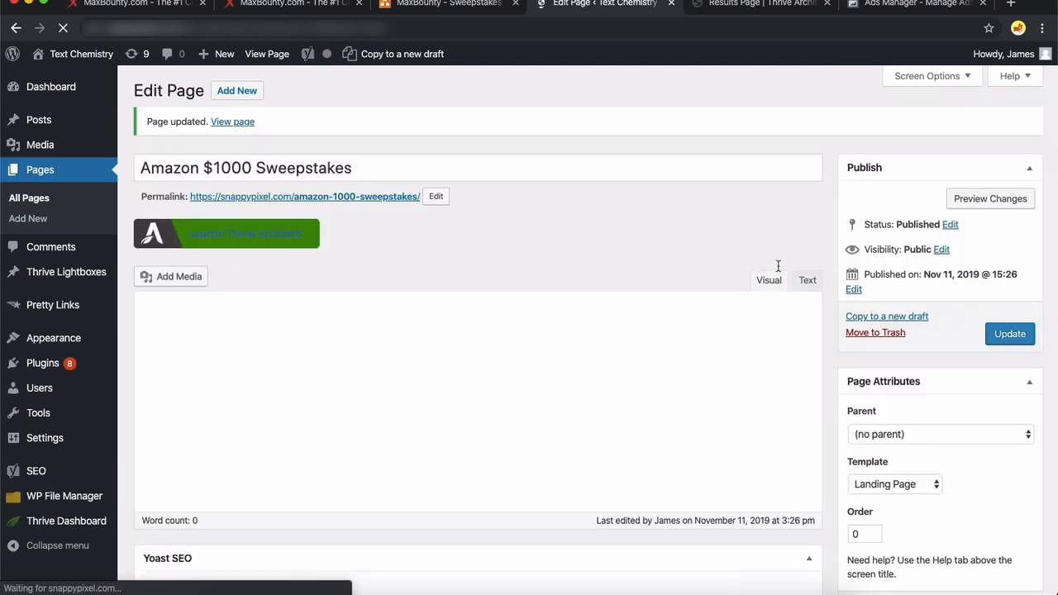
Step: Open the live landing page and test the quiz from start to results page, skipping the contact details form
left_click(382, 200)
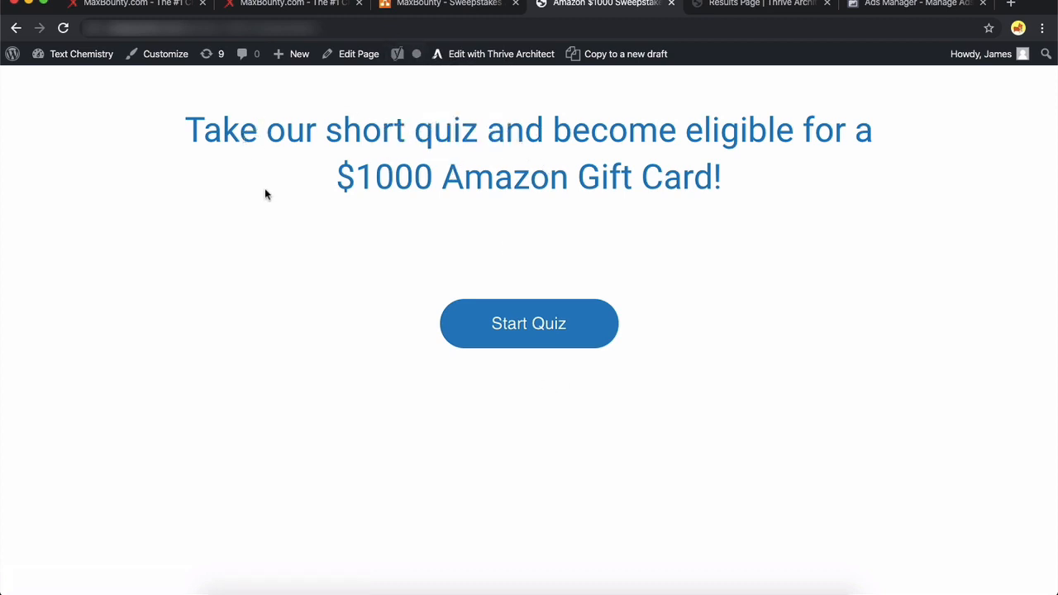
left_click(523, 344)
left_click(305, 179)
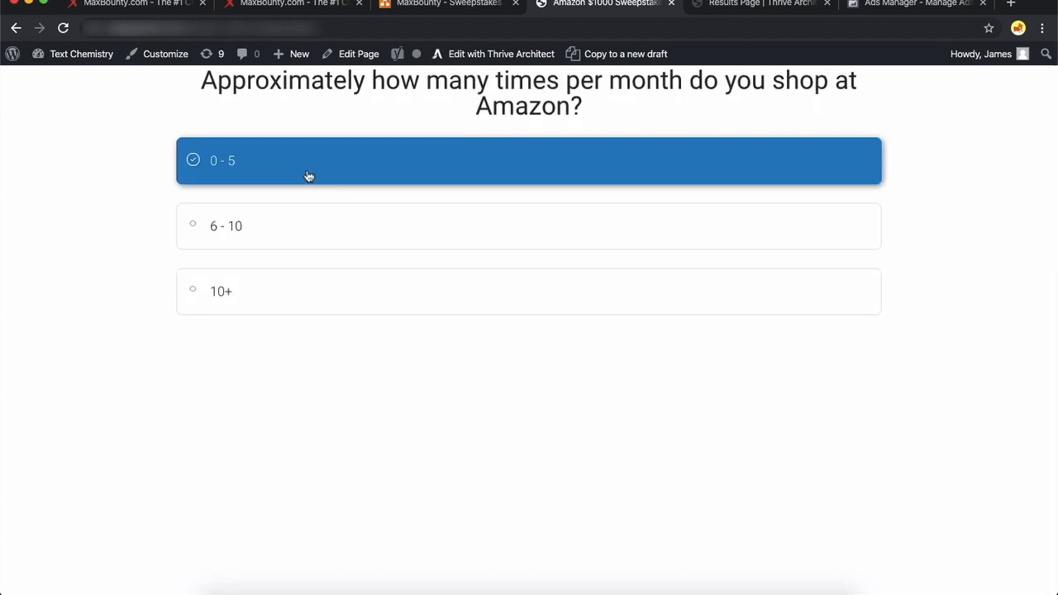
left_click(317, 229)
left_click(368, 154)
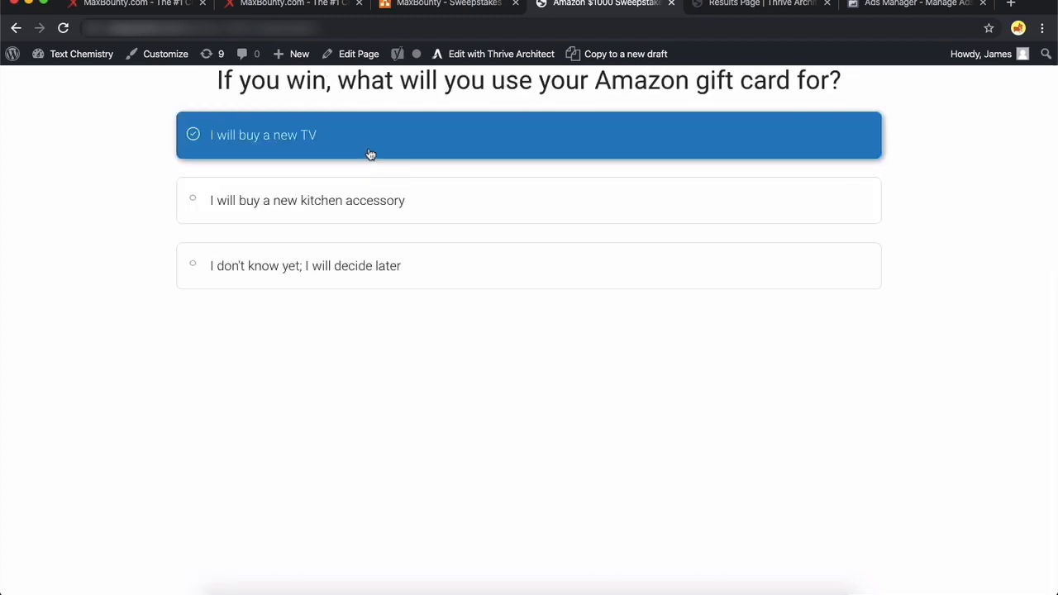
left_click(364, 220)
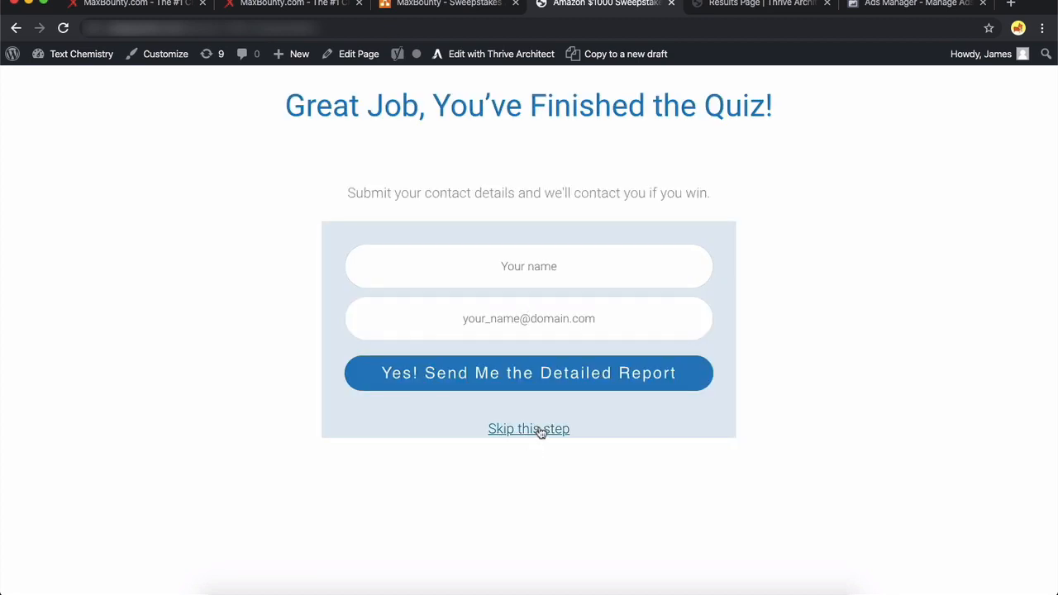
left_click(536, 430)
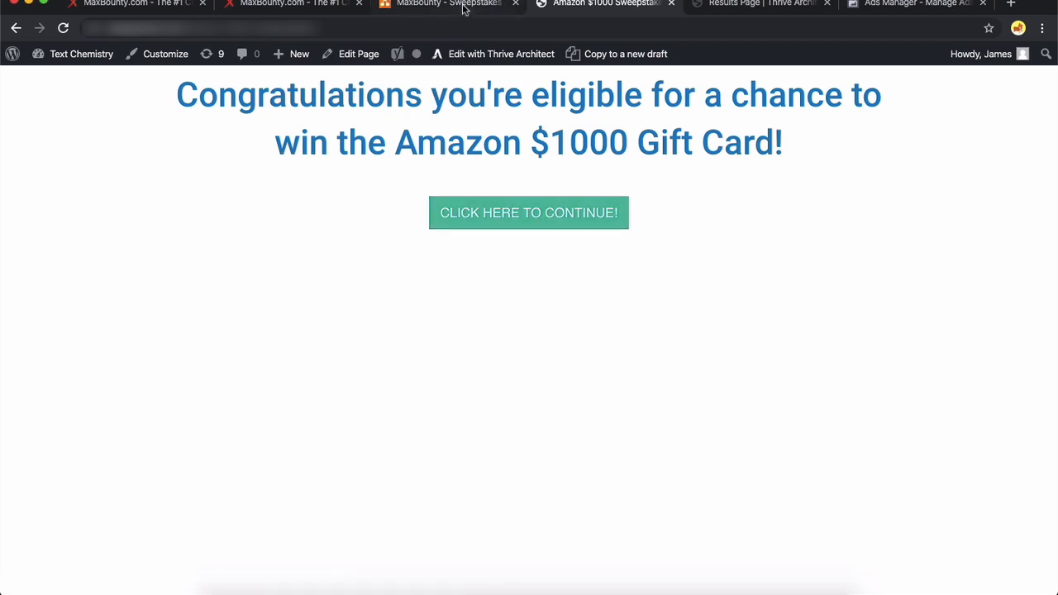
Step: Switch to Facebook Ads Manager and start a new campaign named "Sweepstakes Campaign"
left_click(888, 7)
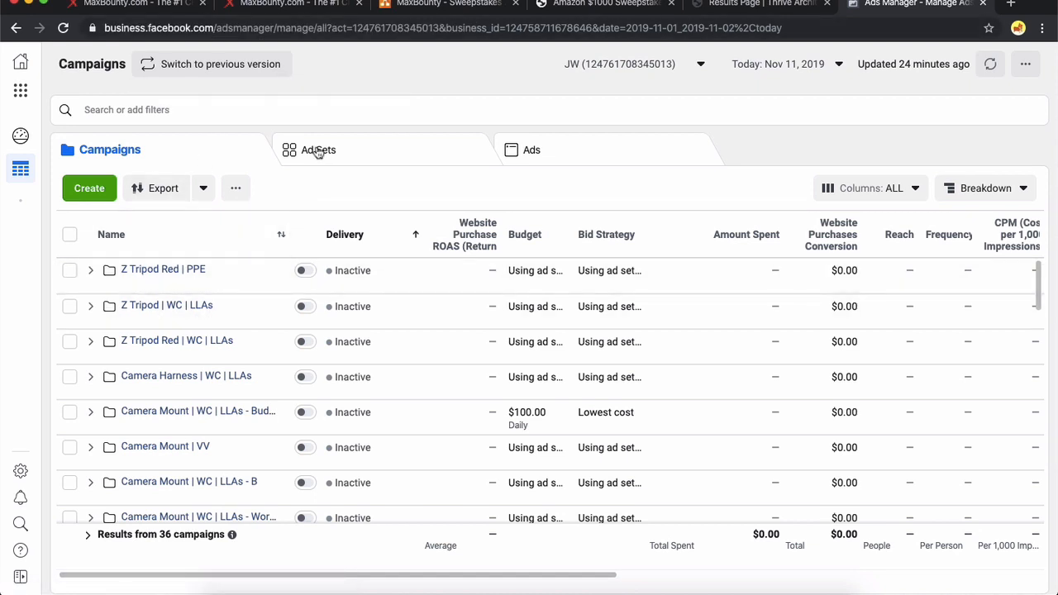
left_click(89, 188)
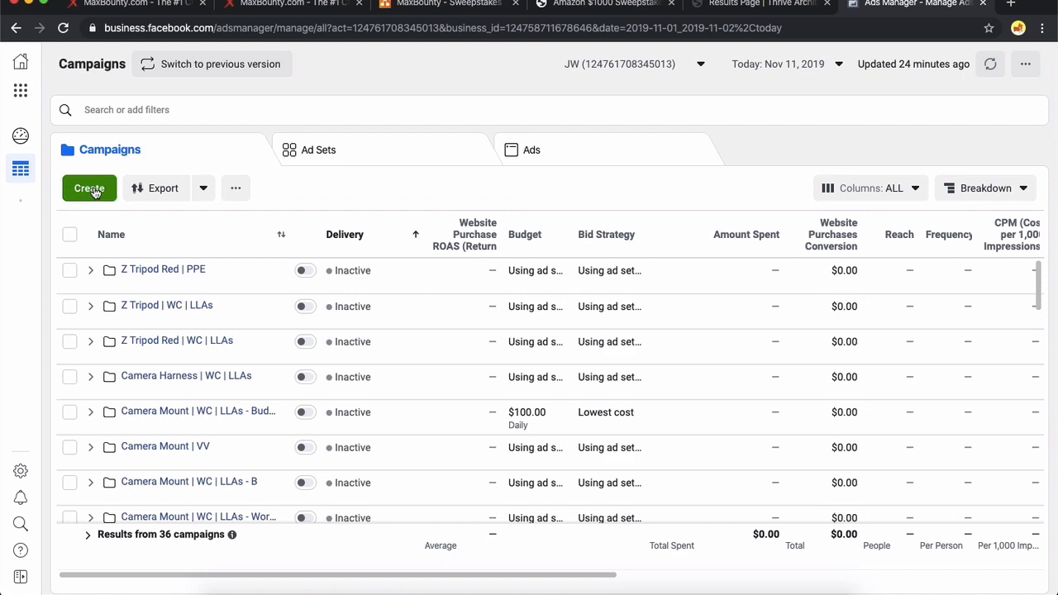
left_click(92, 196)
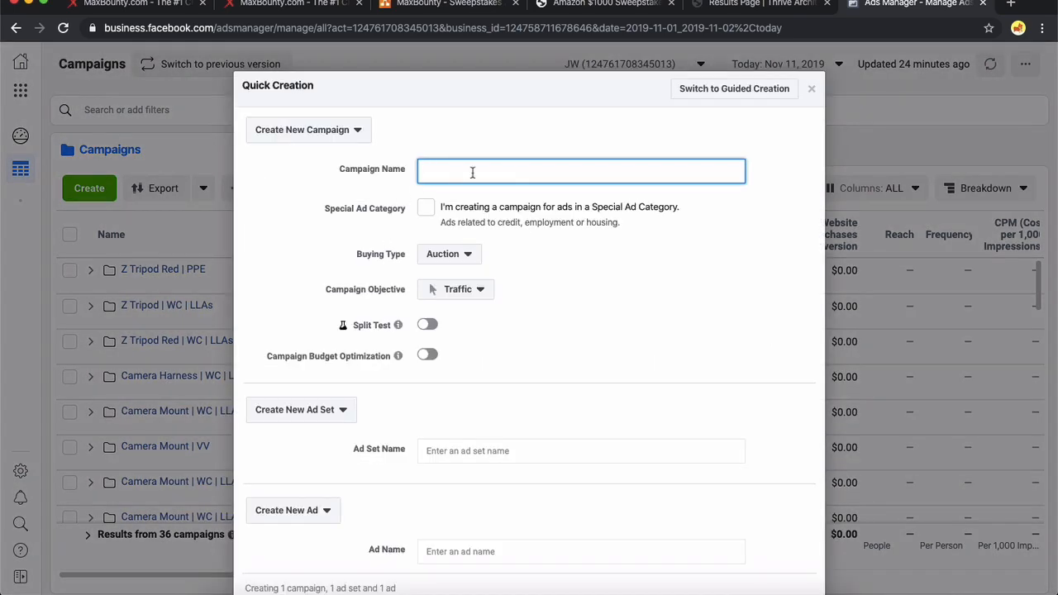
type("Sweepstakes Campaign")
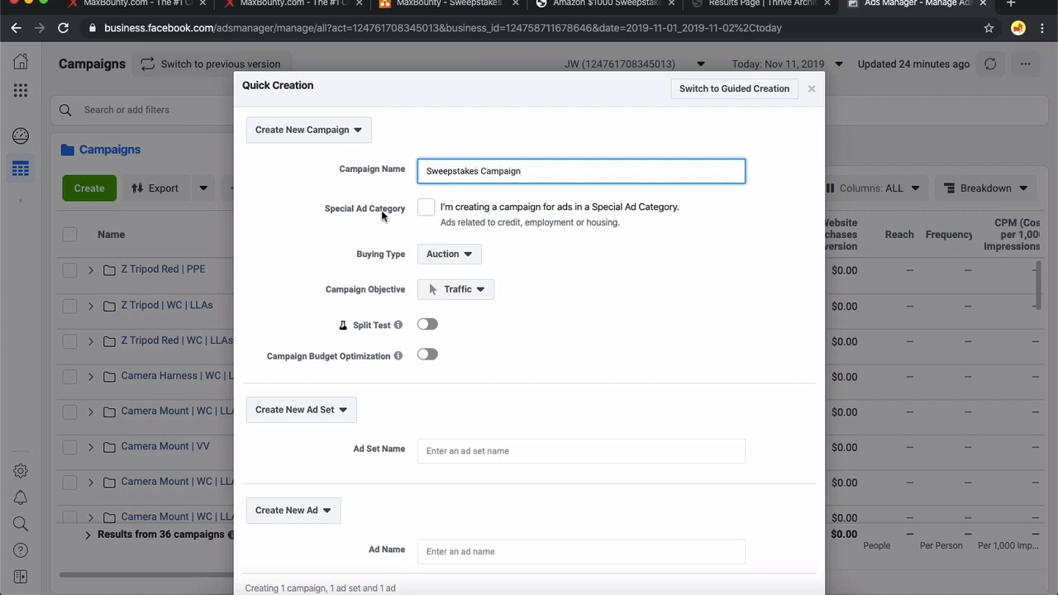
Step: Choose Auction as the campaign's buying type and Traffic as its objective
left_click(457, 259)
left_click(455, 274)
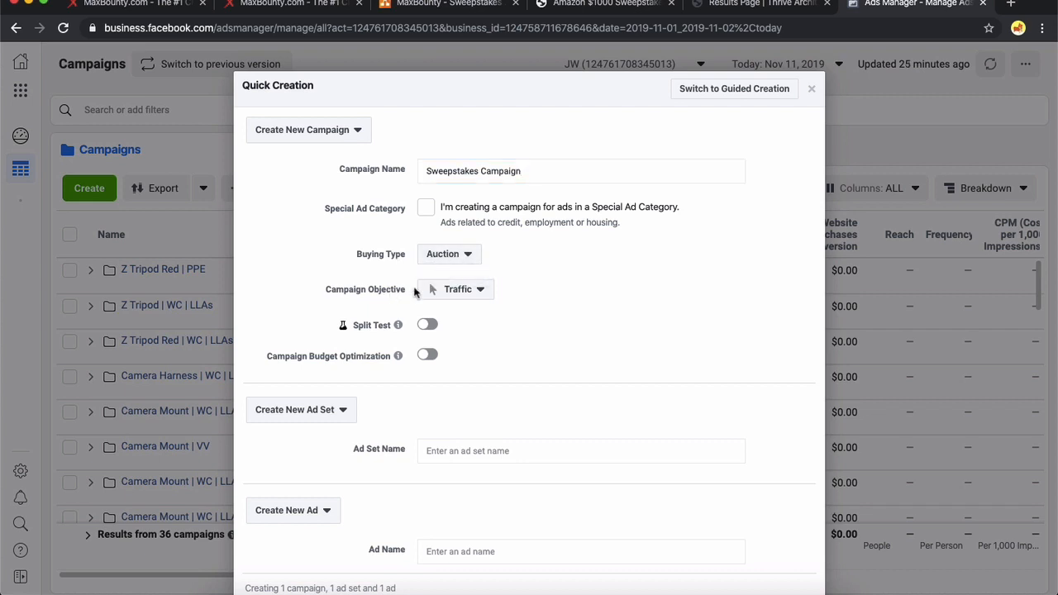
left_click(444, 293)
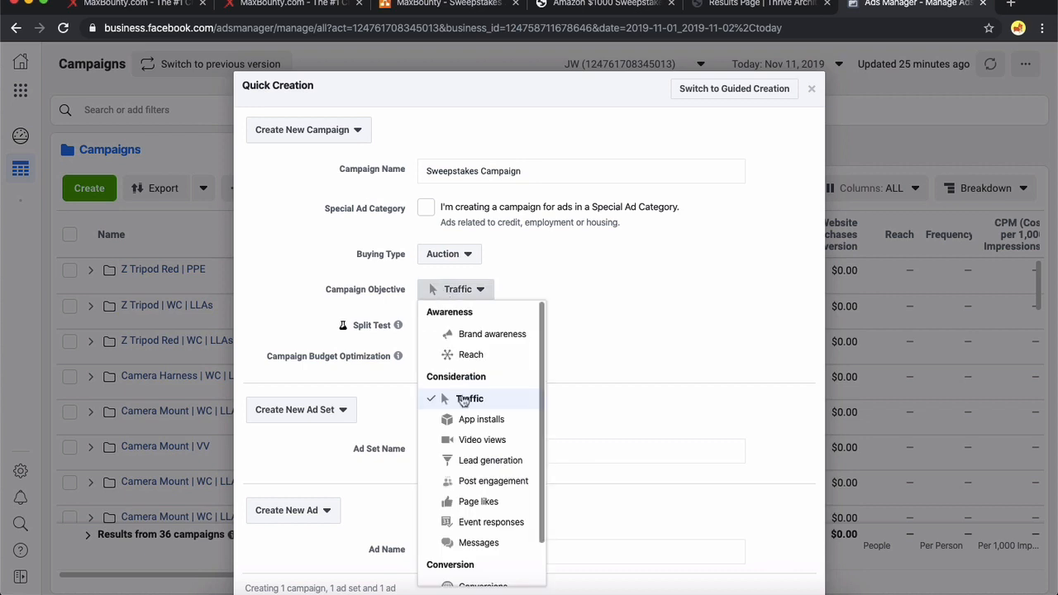
left_click(464, 400)
left_click(450, 289)
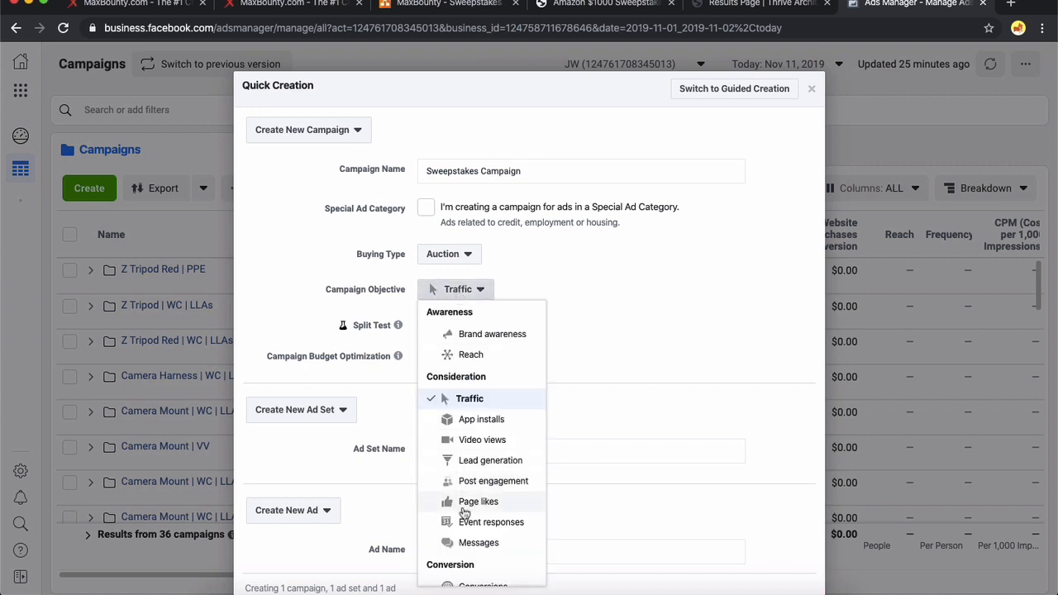
scroll(463, 516, "down", 1)
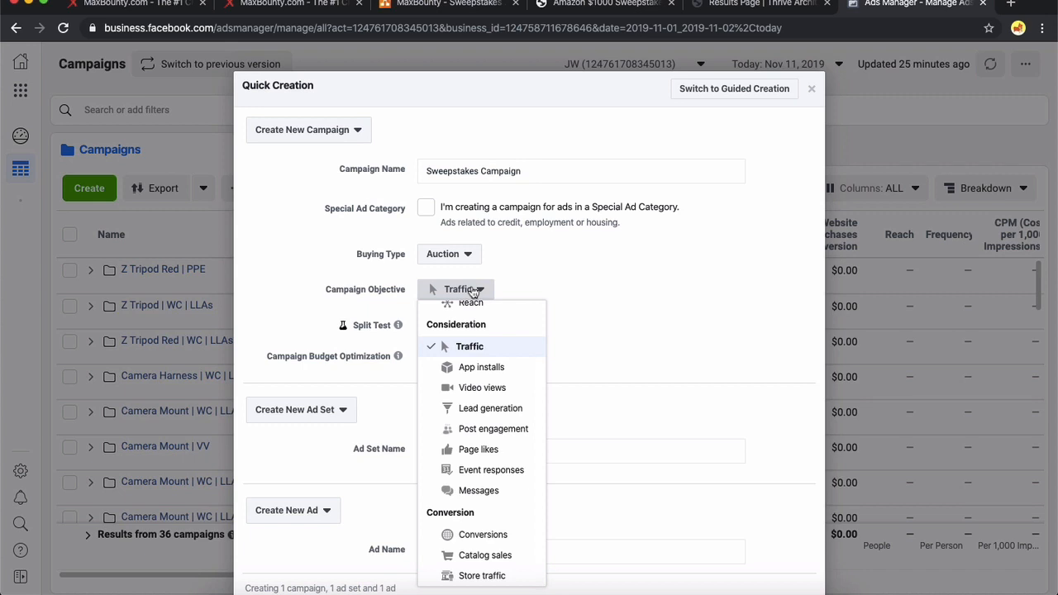
left_click(495, 346)
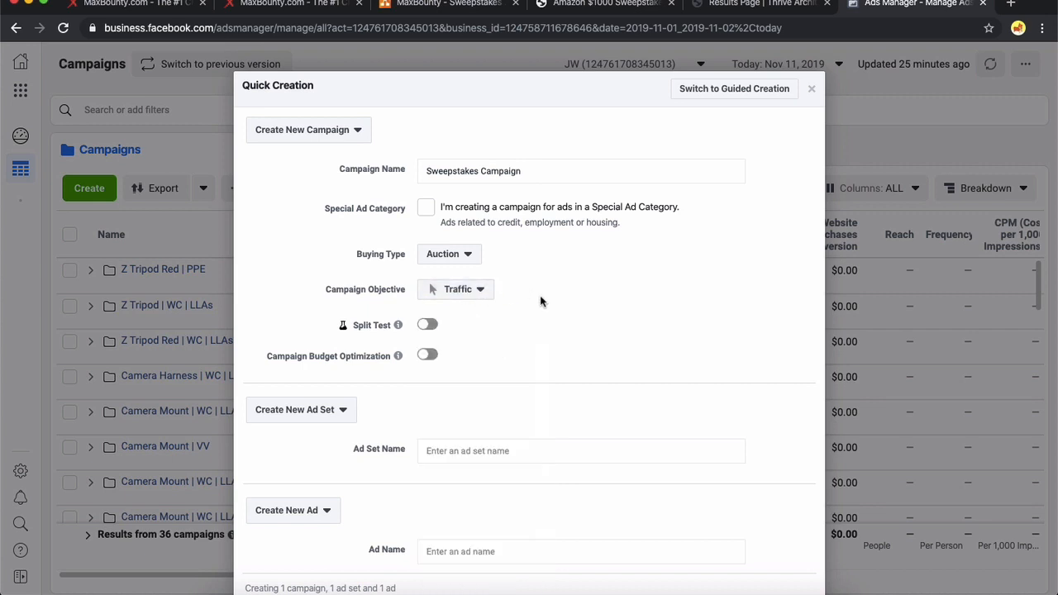
Step: Name the ad set "Adset - Sweep 1" and the ad "Ad - Sweep 1", and save the campaign to draft
scroll(539, 295, "down", 2)
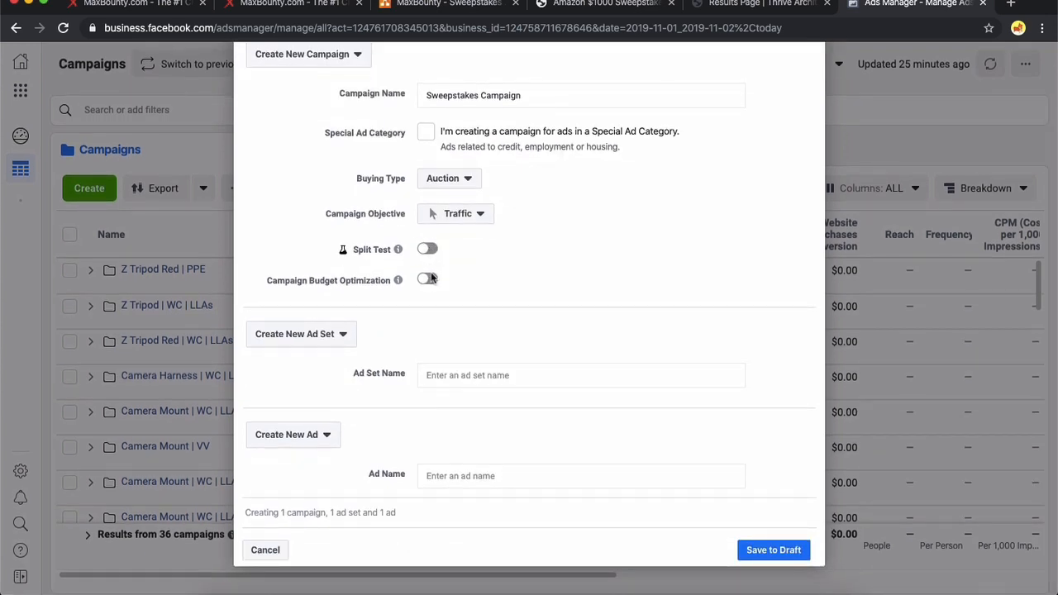
left_click(476, 370)
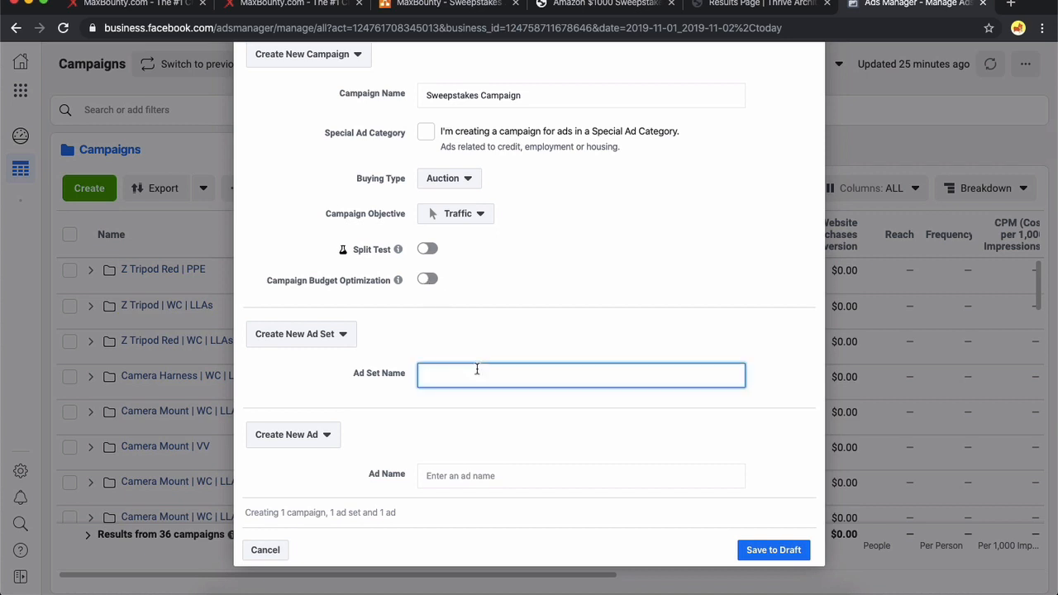
type("Sweep 1")
left_click(496, 474)
type("S")
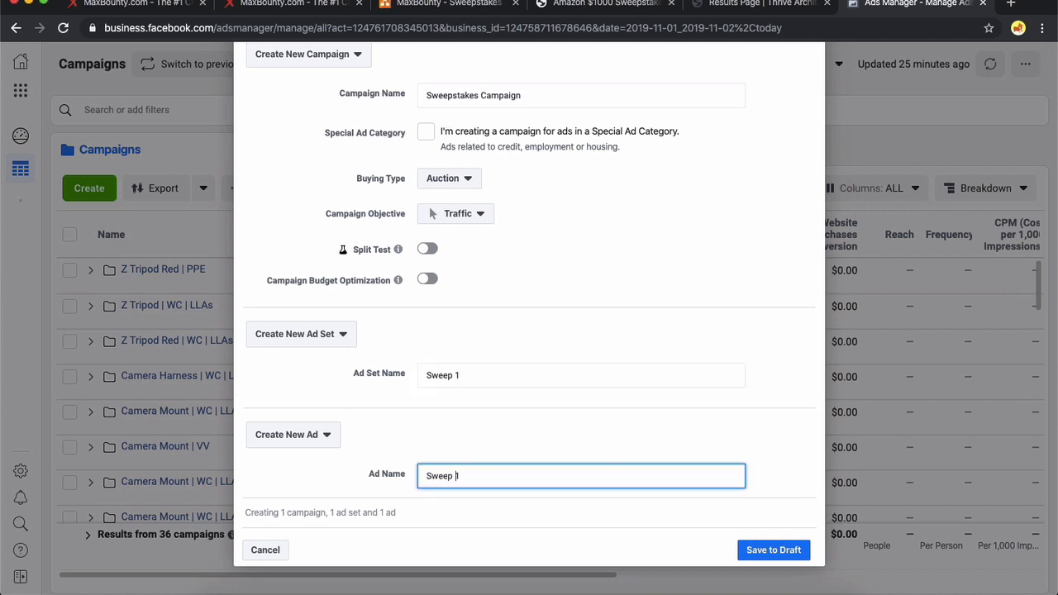
type("weep 1")
key("Home")
type("Ad -")
left_click(560, 375)
key("Home")
type("Adset -")
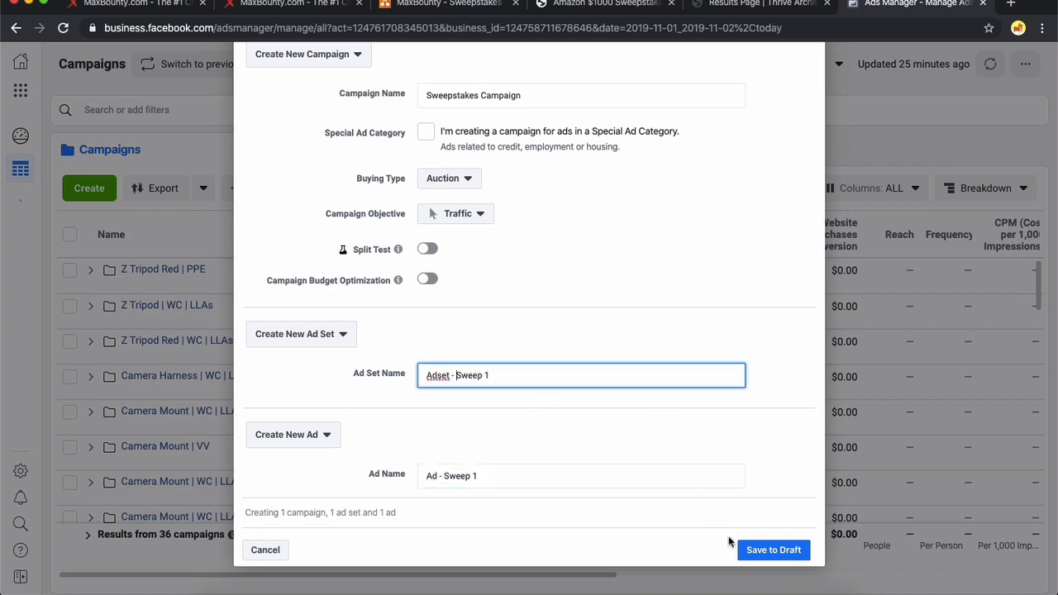
left_click(768, 551)
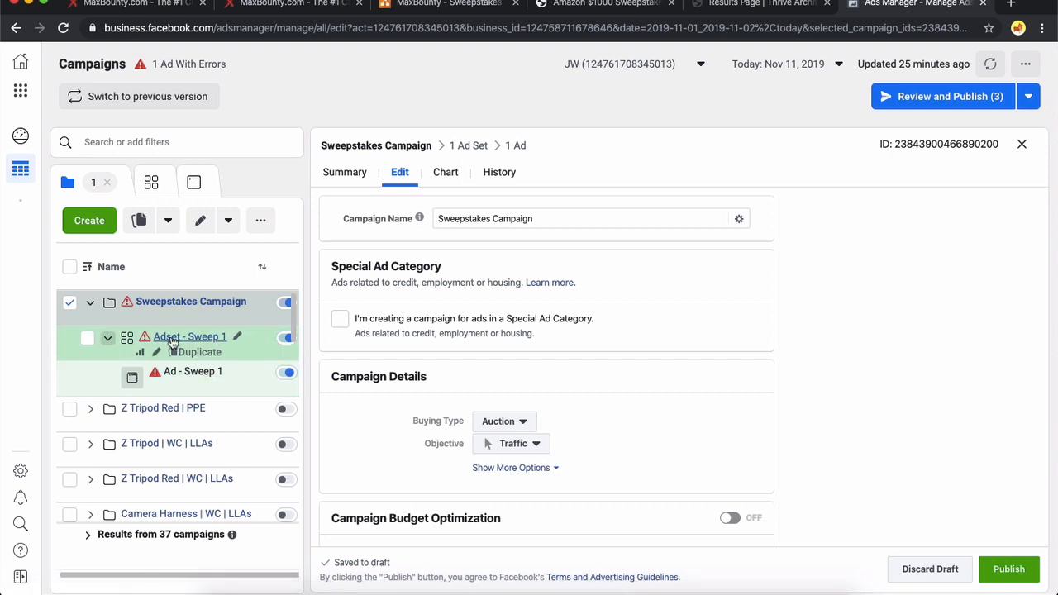
Step: Open the Adset - Sweep 1 ad set for editing and set its daily budget to $10
left_click(157, 356)
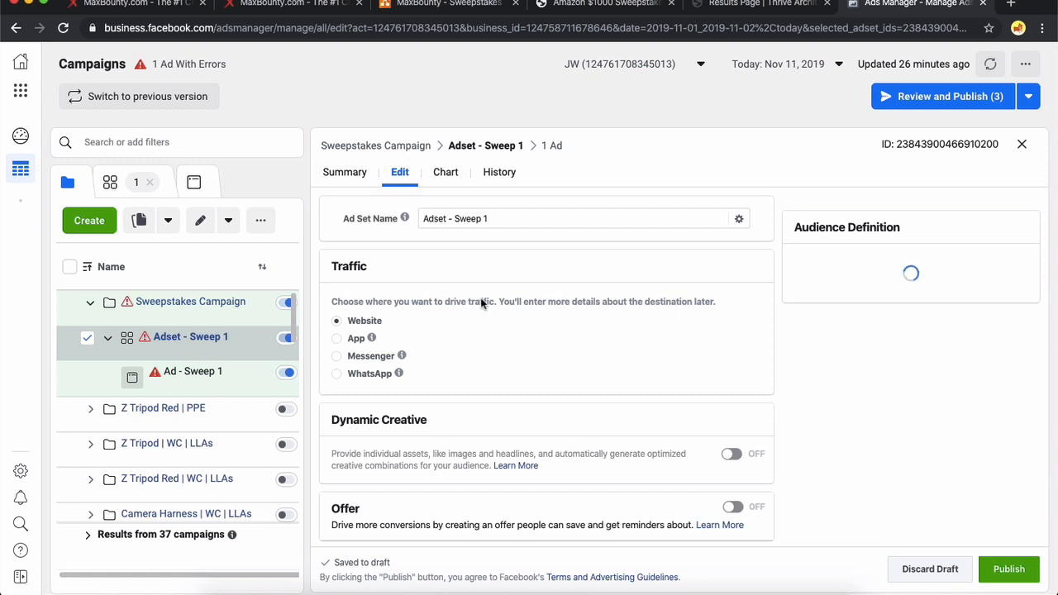
scroll(480, 303, "down", 2)
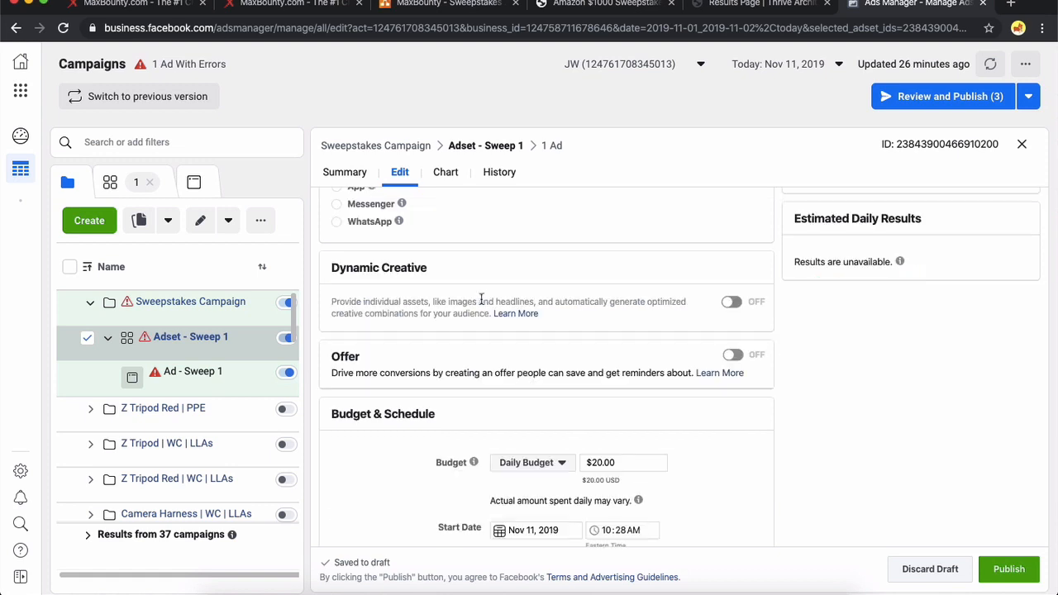
scroll(481, 302, "down", 2)
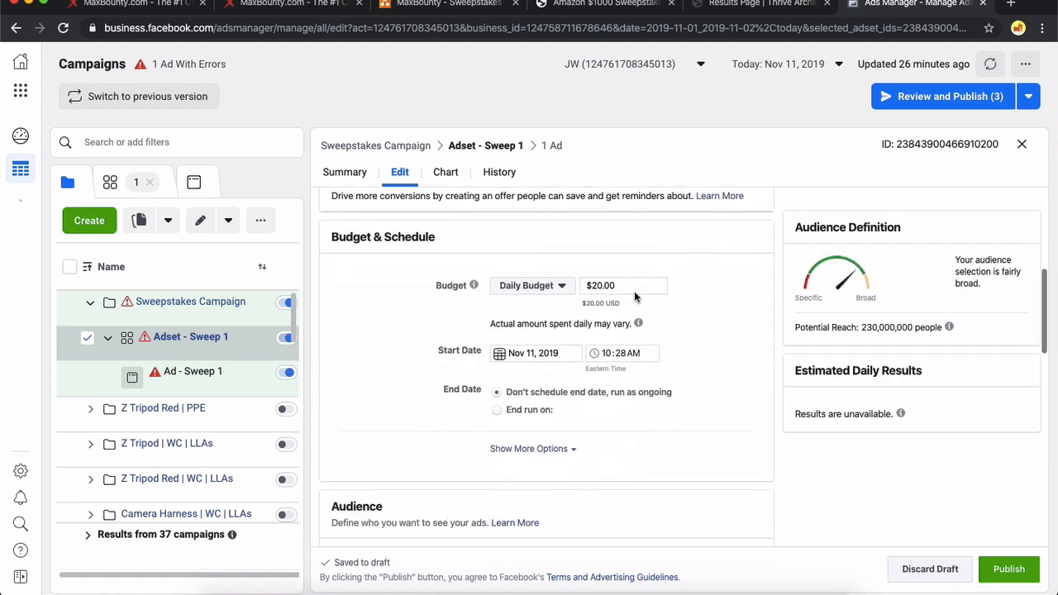
left_click_drag(632, 285, 583, 285)
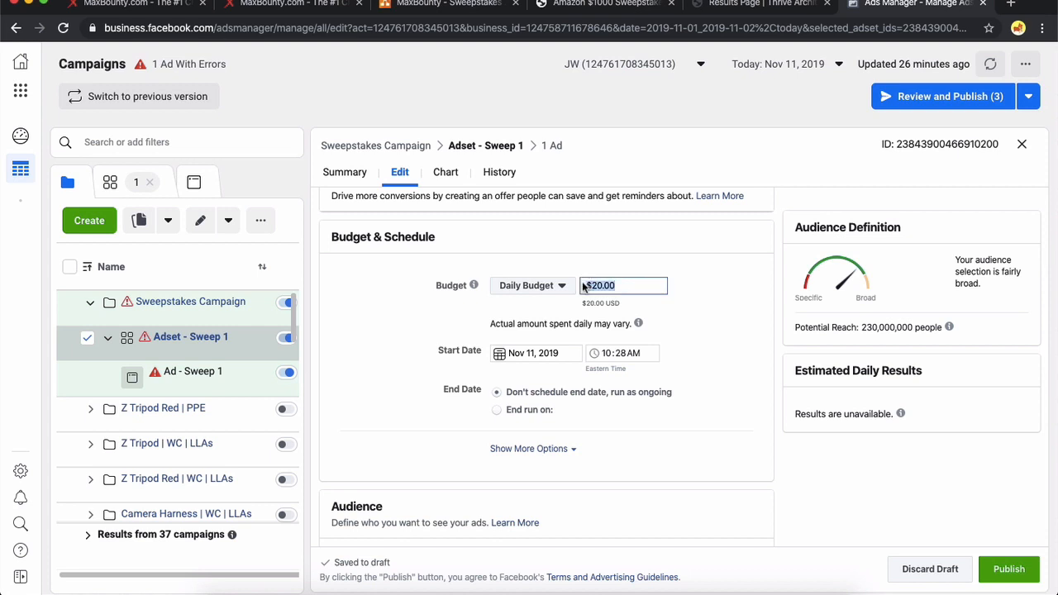
type("10")
left_click(748, 310)
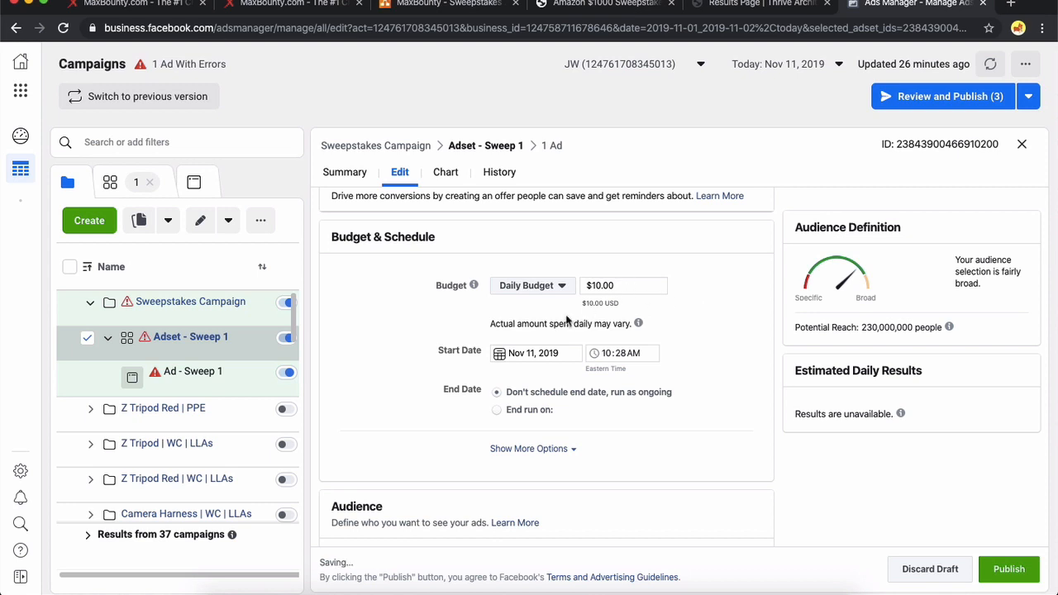
Step: Examine the ad set's start date and time zone, and check the countries allowed for the offer on MaxBounty
scroll(528, 343, "down", 2)
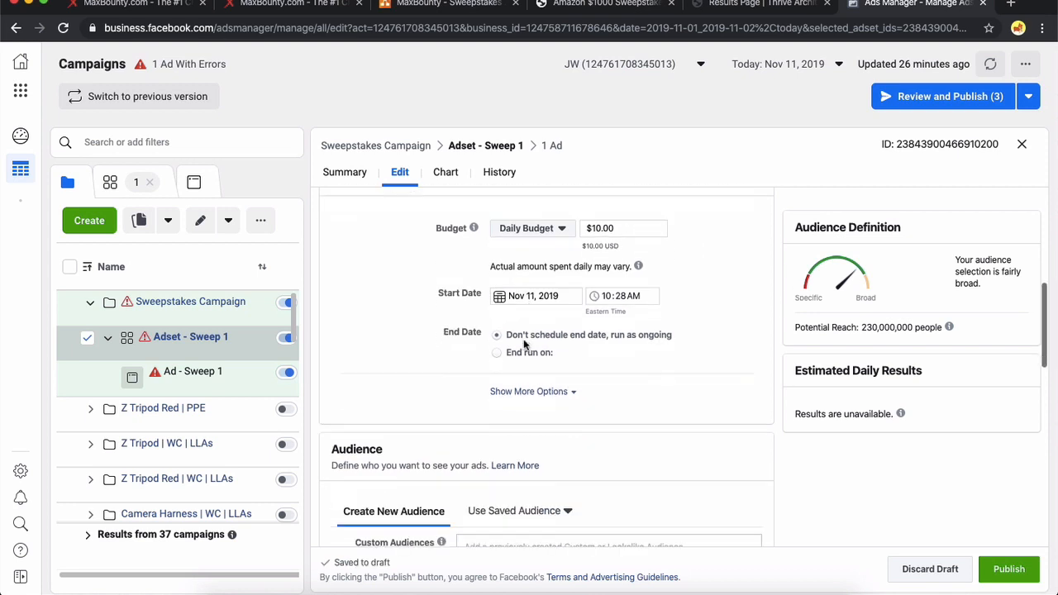
left_click(519, 295)
left_click_drag(630, 310, 585, 310)
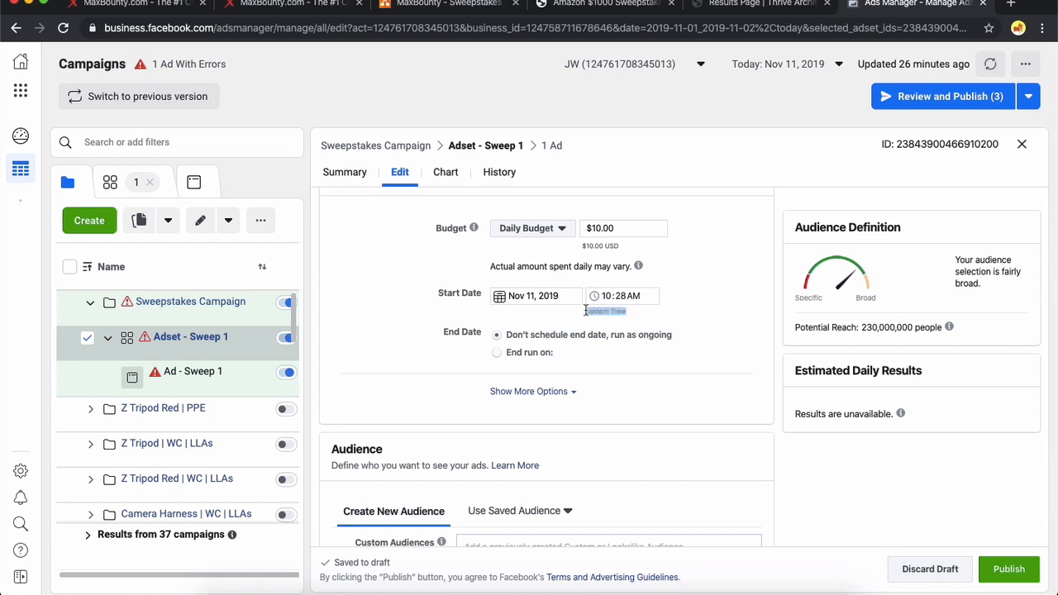
left_click(585, 310)
left_click(420, 5)
left_click(300, 5)
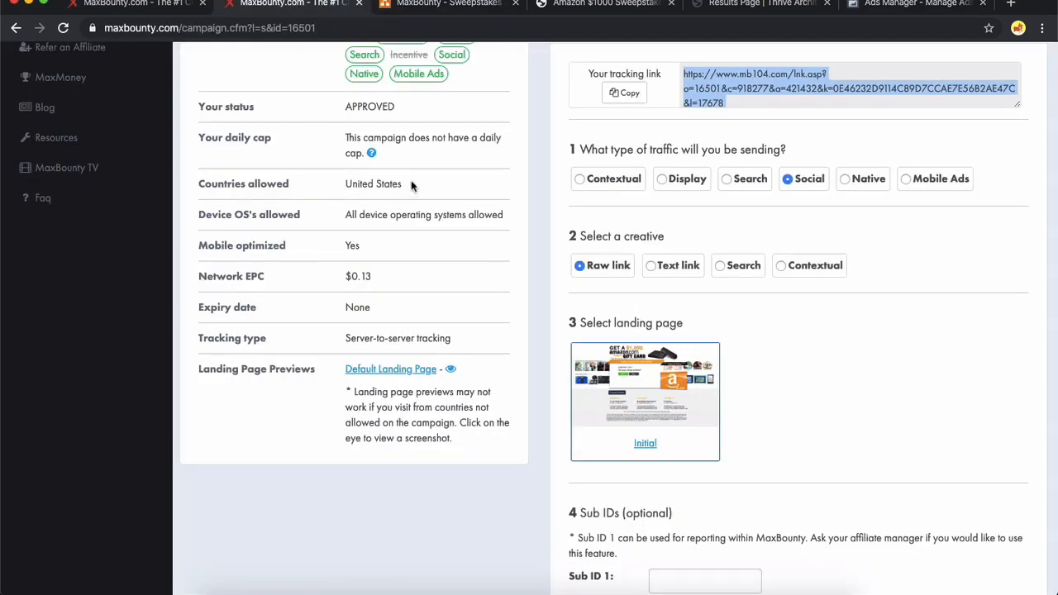
left_click(897, 5)
Step: Schedule the ad set to start on Nov 12, 2019 at 12:00 AM
left_click(527, 298)
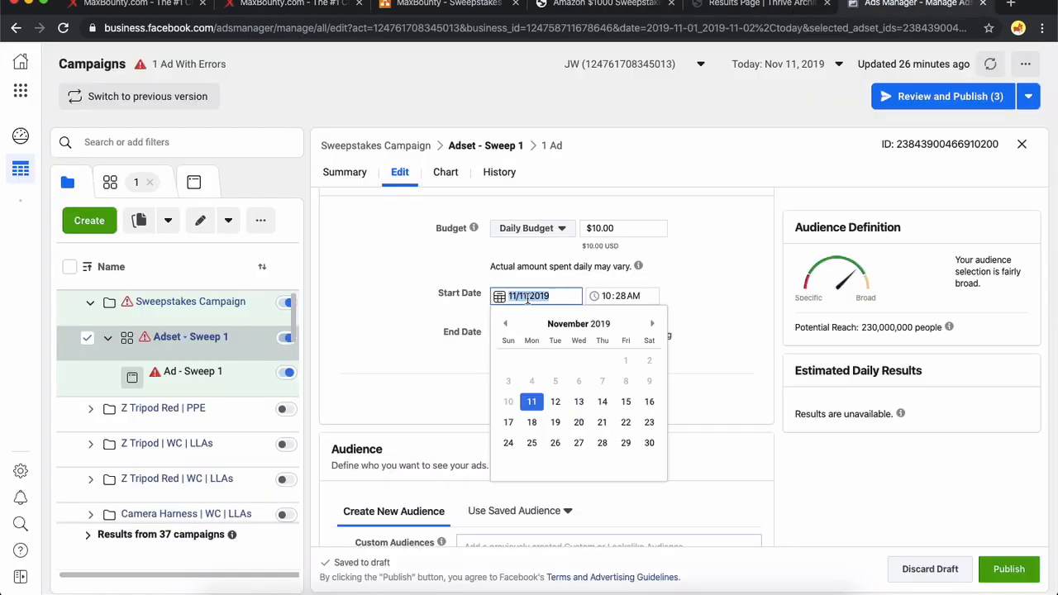
left_click(559, 403)
left_click(609, 296)
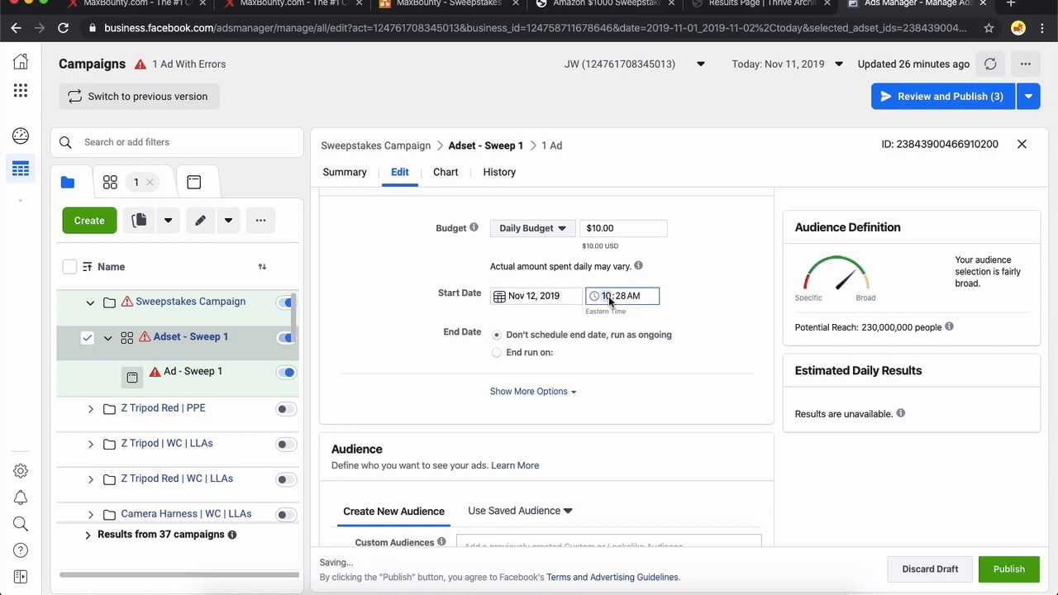
type("12:00")
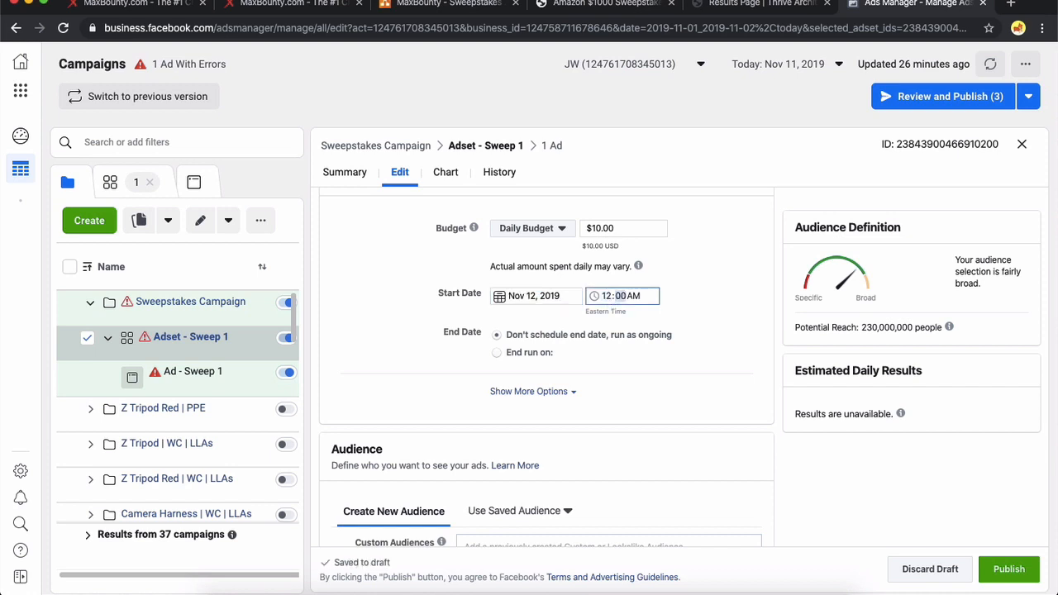
Step: Limit the ad set's audience language to English (All) and dismiss the specialized option tip
left_click(740, 295)
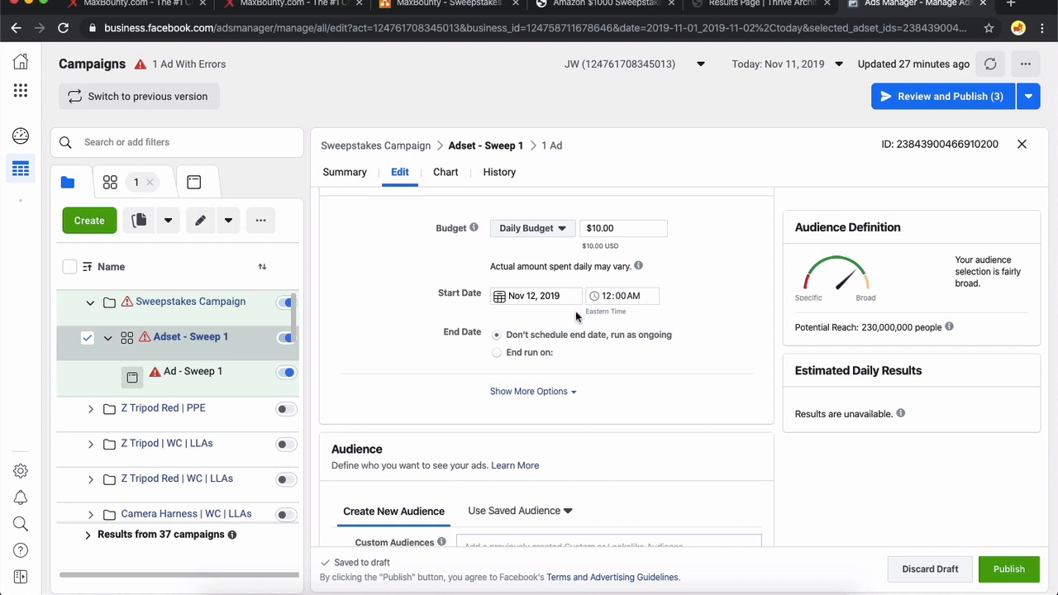
scroll(327, 363, "down", 1)
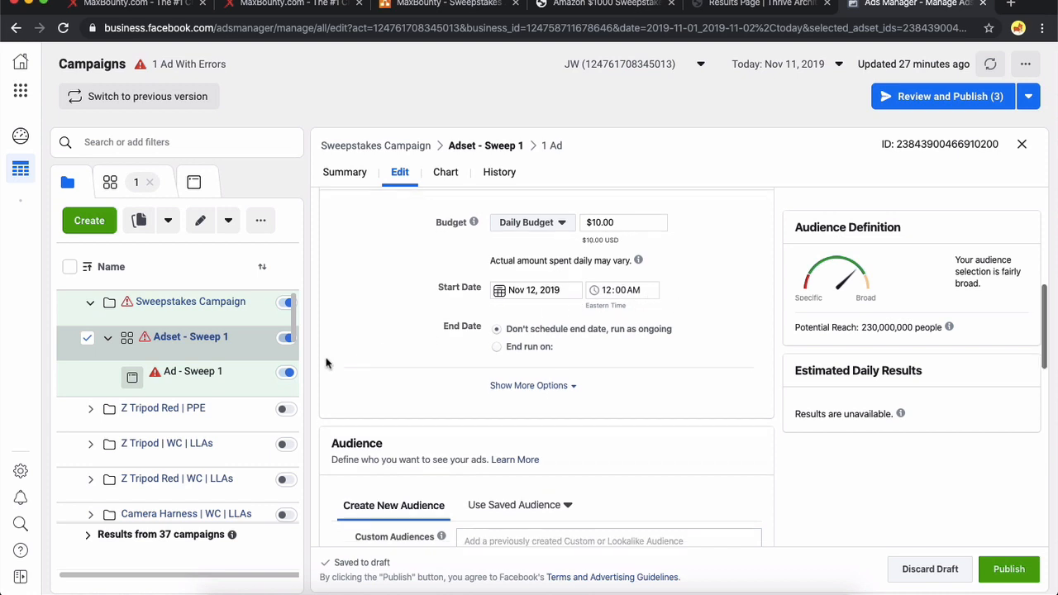
scroll(389, 387, "down", 3)
scroll(388, 387, "down", 1)
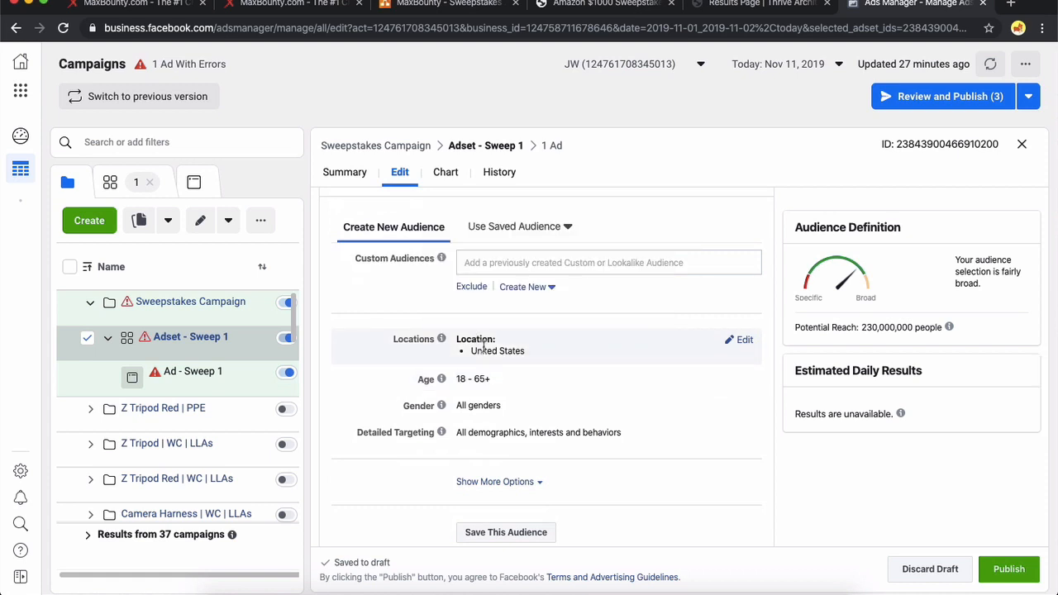
scroll(530, 272, "down", 1)
scroll(529, 272, "up", 3)
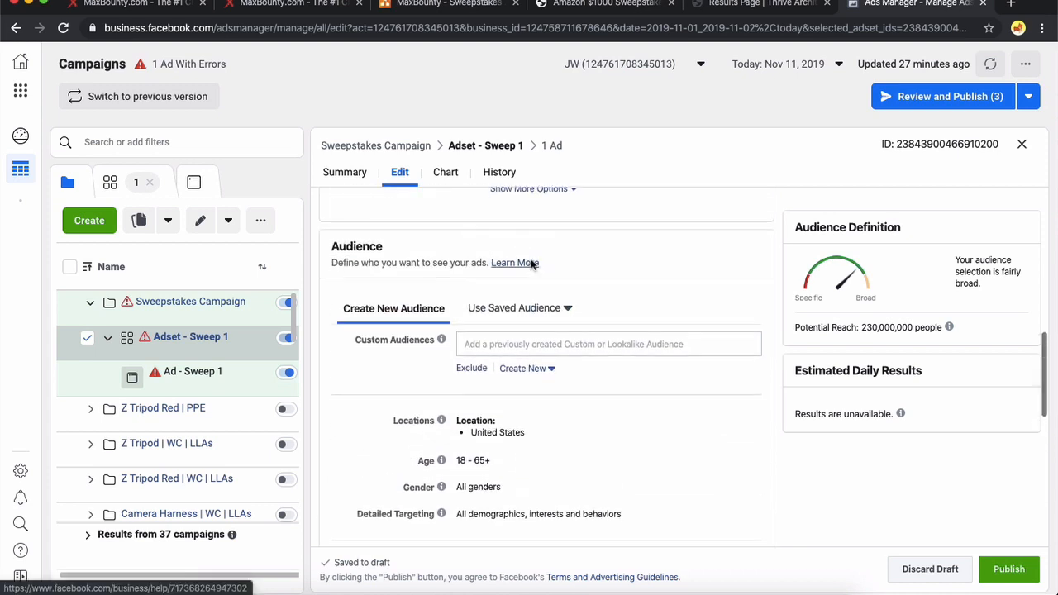
scroll(531, 266, "down", 4)
left_click(498, 399)
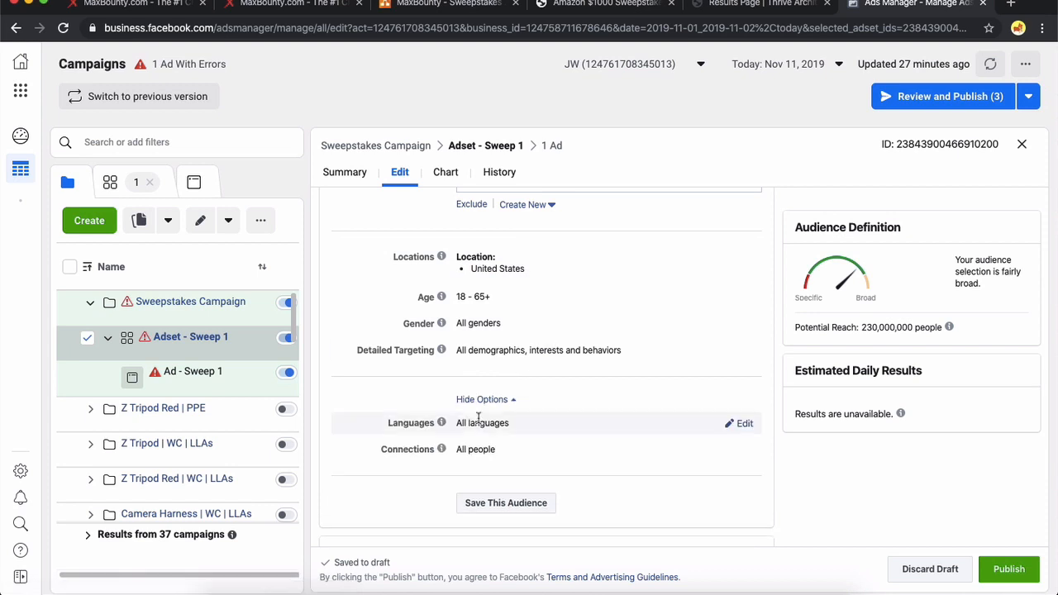
left_click(744, 424)
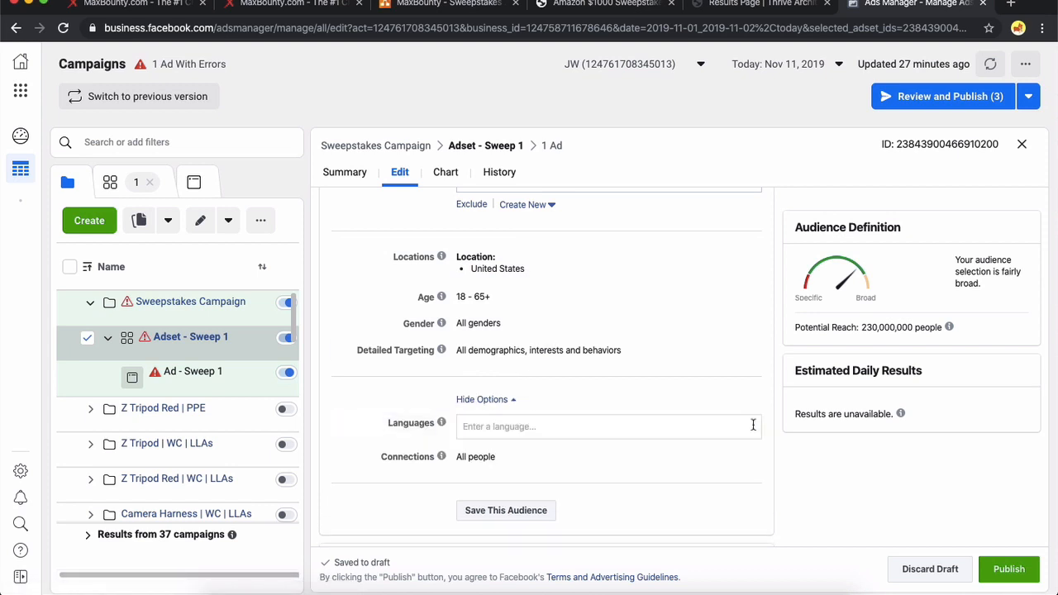
type("english")
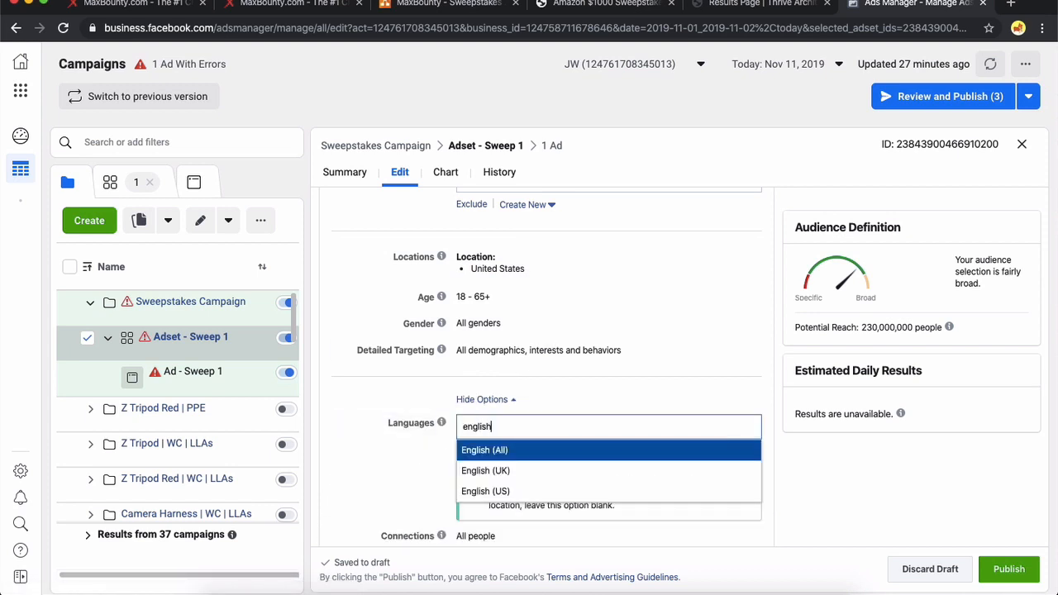
key("Return")
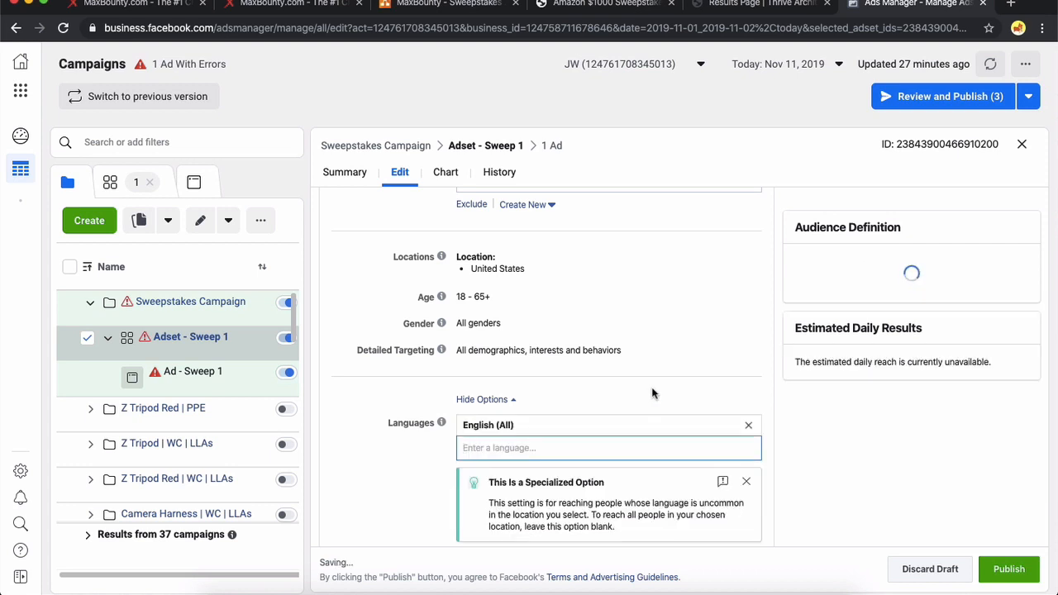
left_click(746, 482)
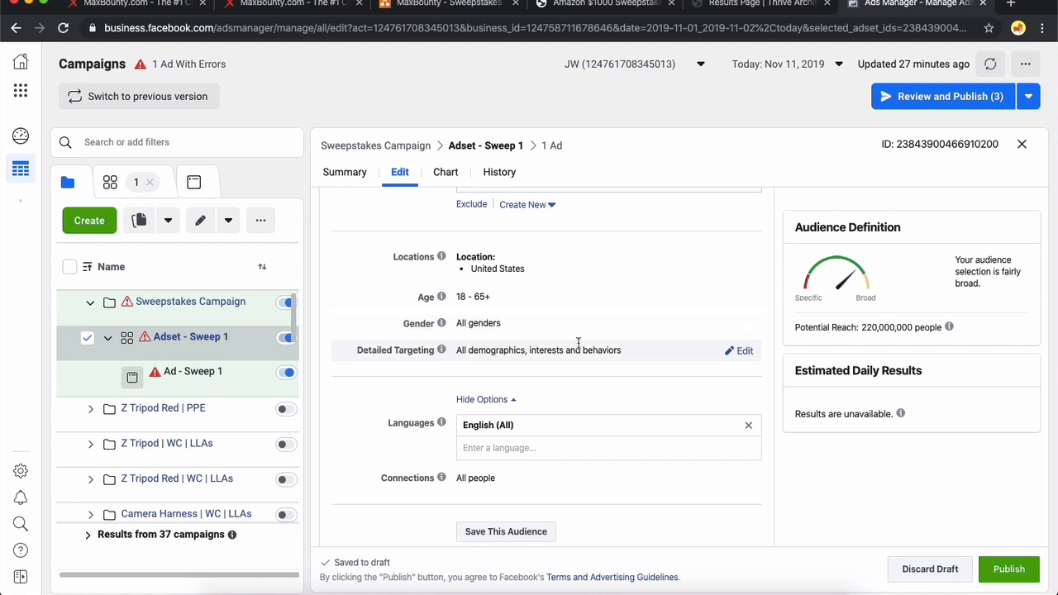
Step: Open the detailed targeting of the Adset - Sweep 1 audience for editing
left_click(744, 352)
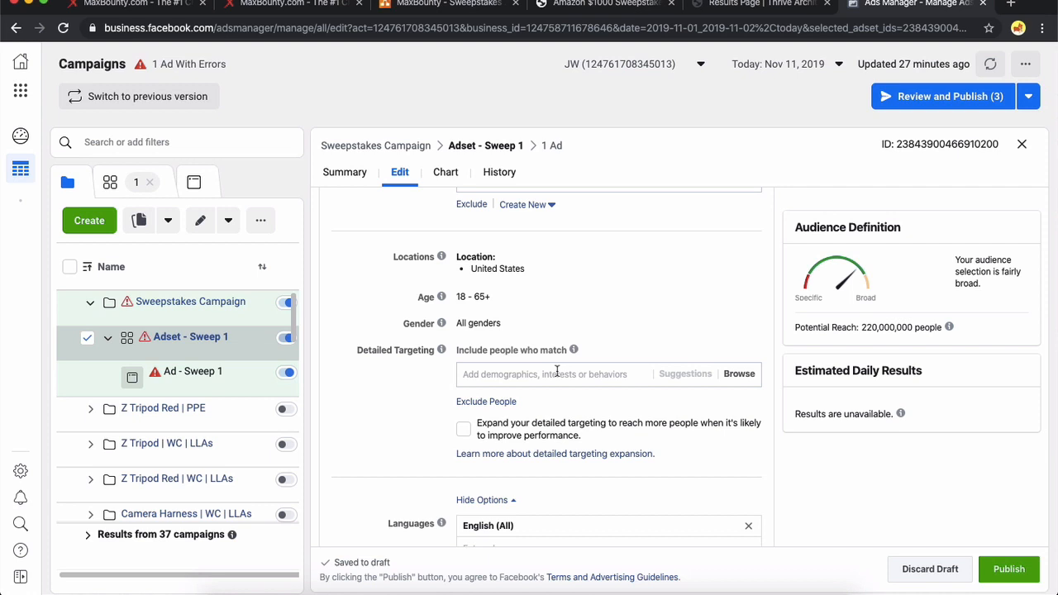
Step: Add Amazon.com as an interest in the detailed targeting of Adset - Sweep 1
left_click(556, 373)
type("amazon")
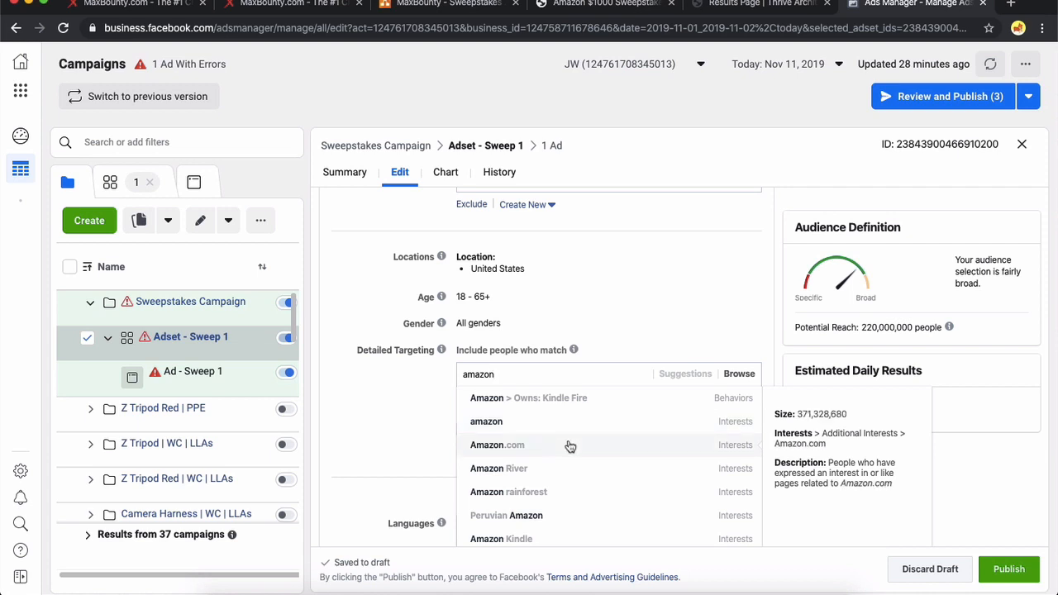
left_click(547, 444)
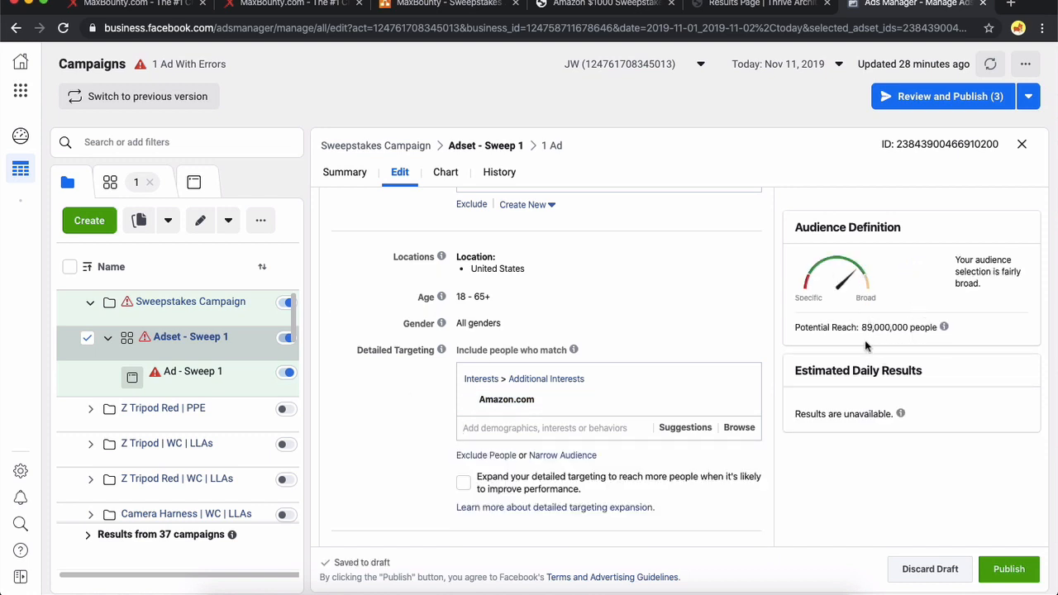
Step: Narrow the detailed targeting with an additional must-also-match condition
scroll(379, 423, "down", 2)
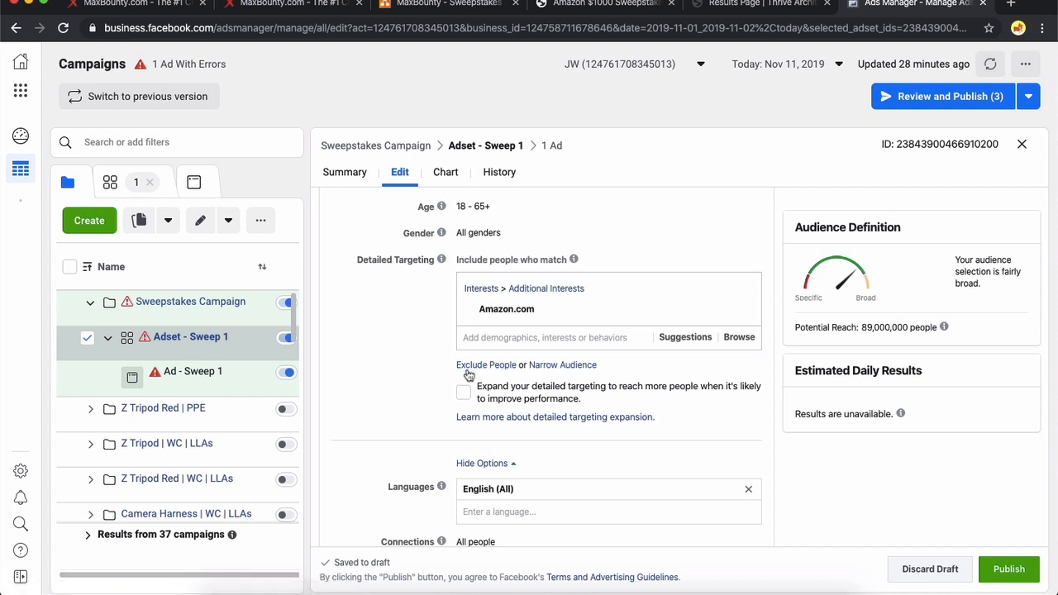
left_click(555, 366)
left_click(547, 386)
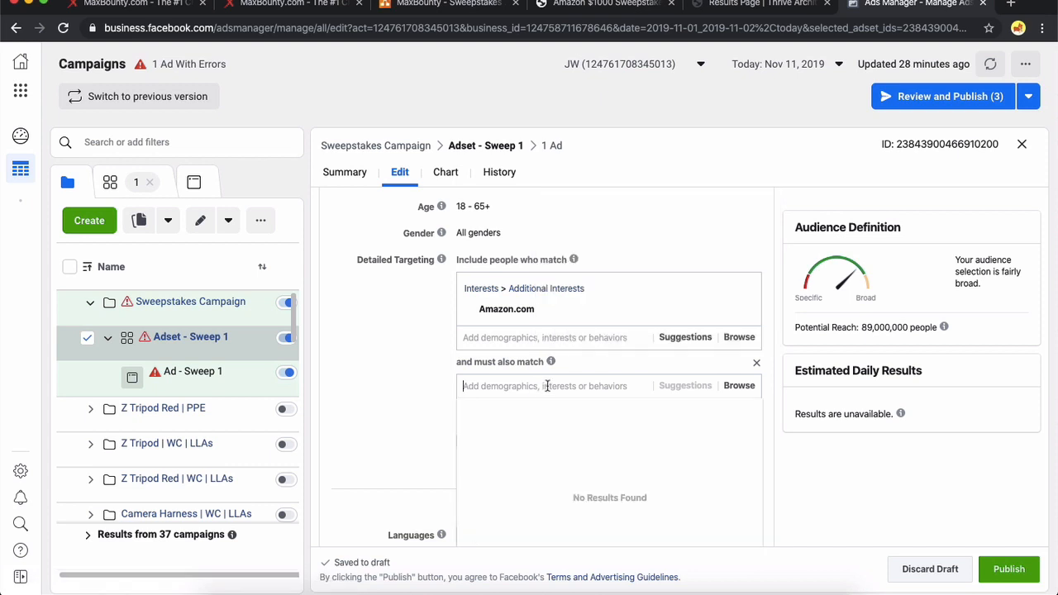
Step: Try Online shopping as the must-also-match interest, then remove it
type("shopping")
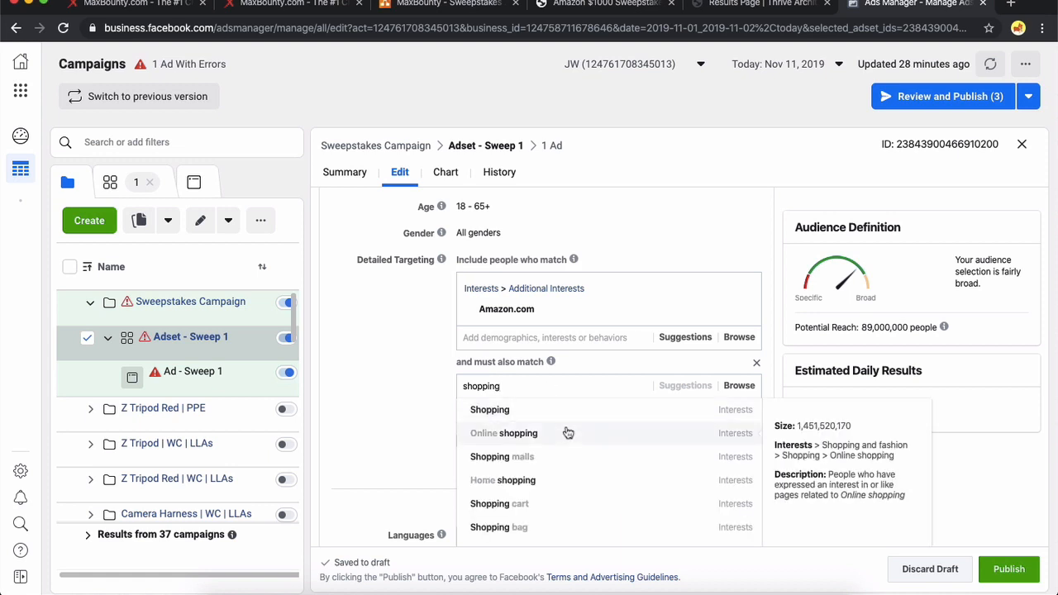
scroll(568, 434, "down", 10)
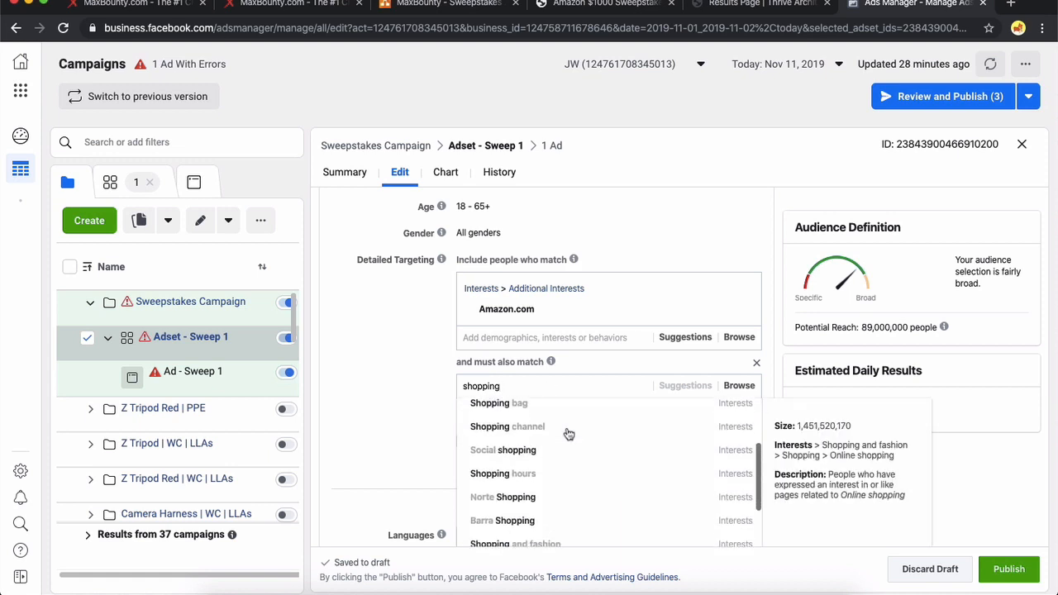
scroll(568, 433, "up", 10)
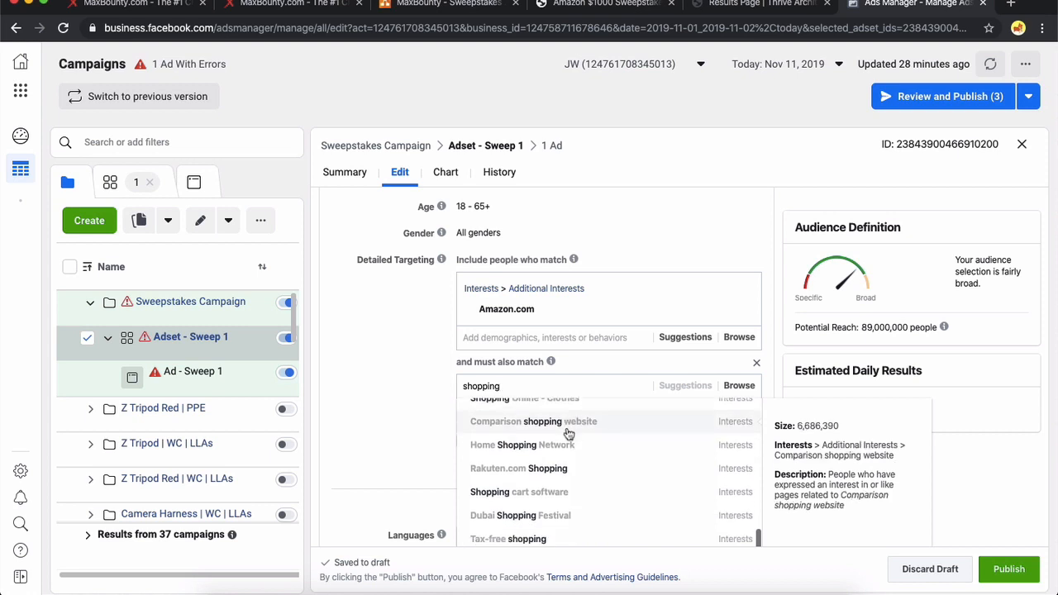
left_click(531, 433)
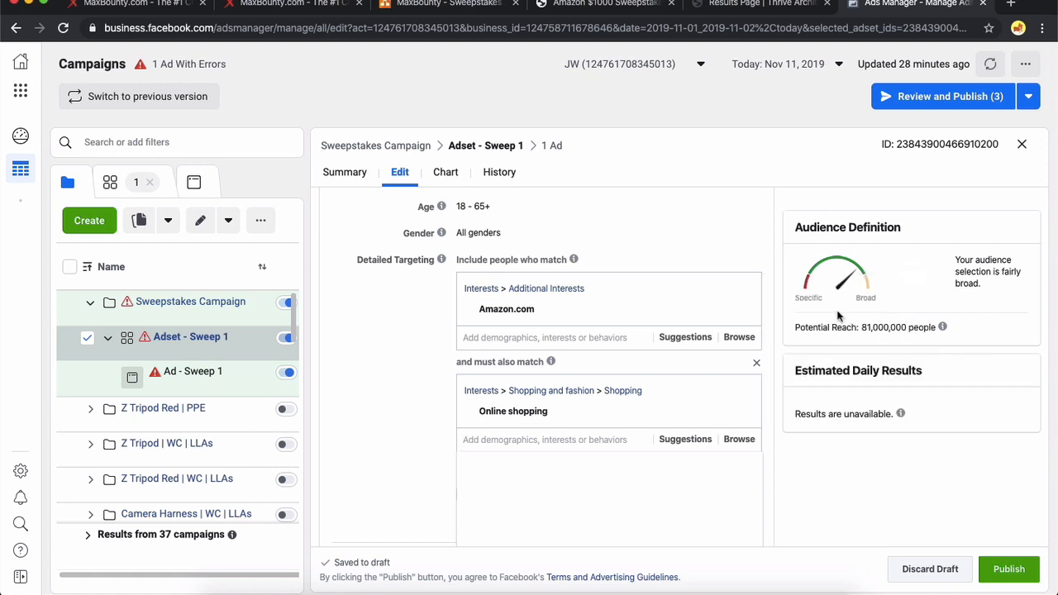
mouse_move(580, 411)
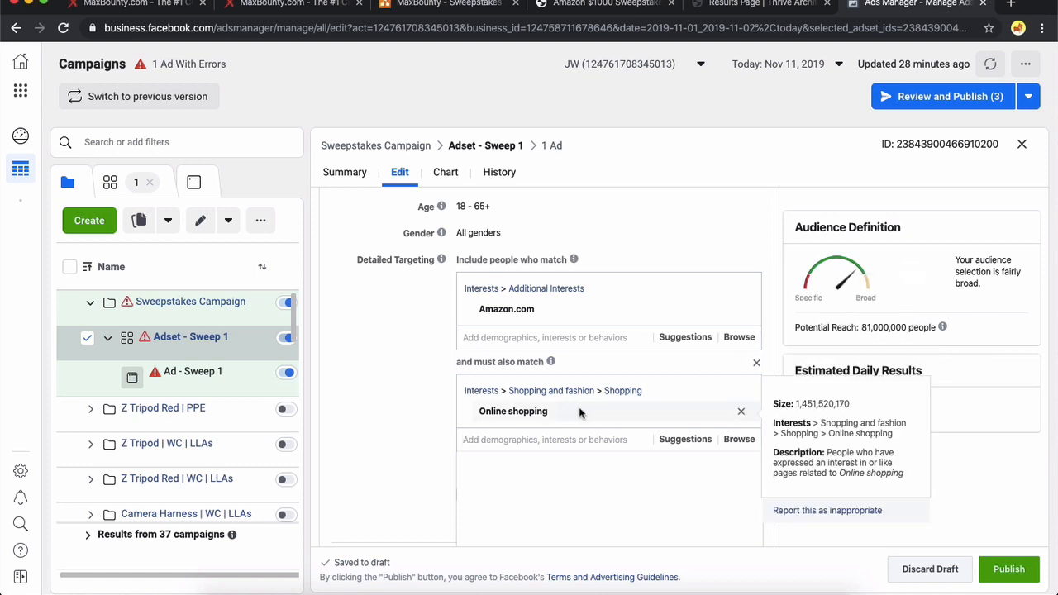
left_click(741, 413)
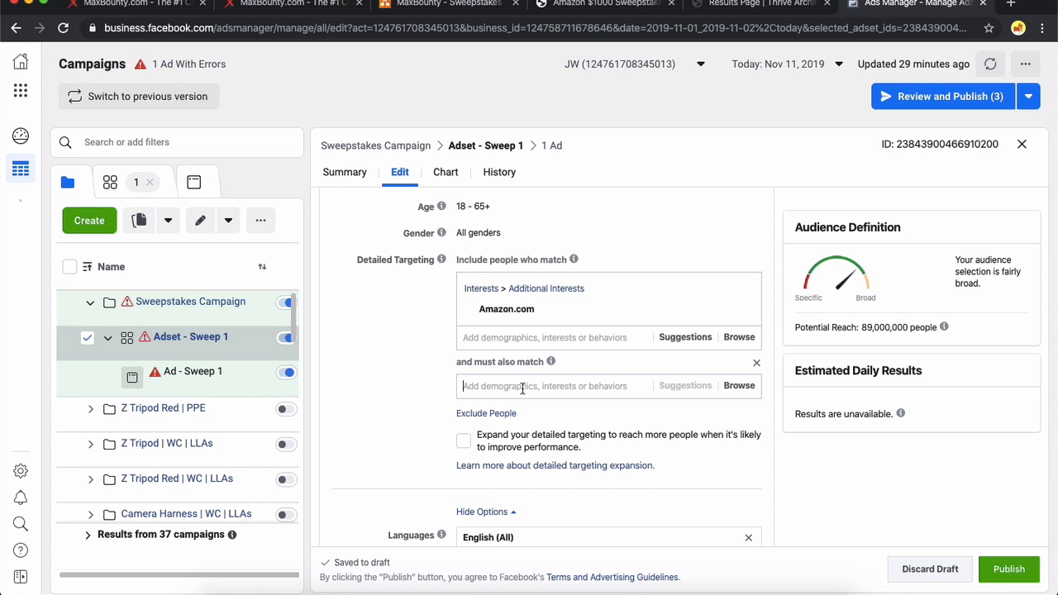
Step: Find shopping interests for the must-also-match condition and add Home shopping
type("shopping")
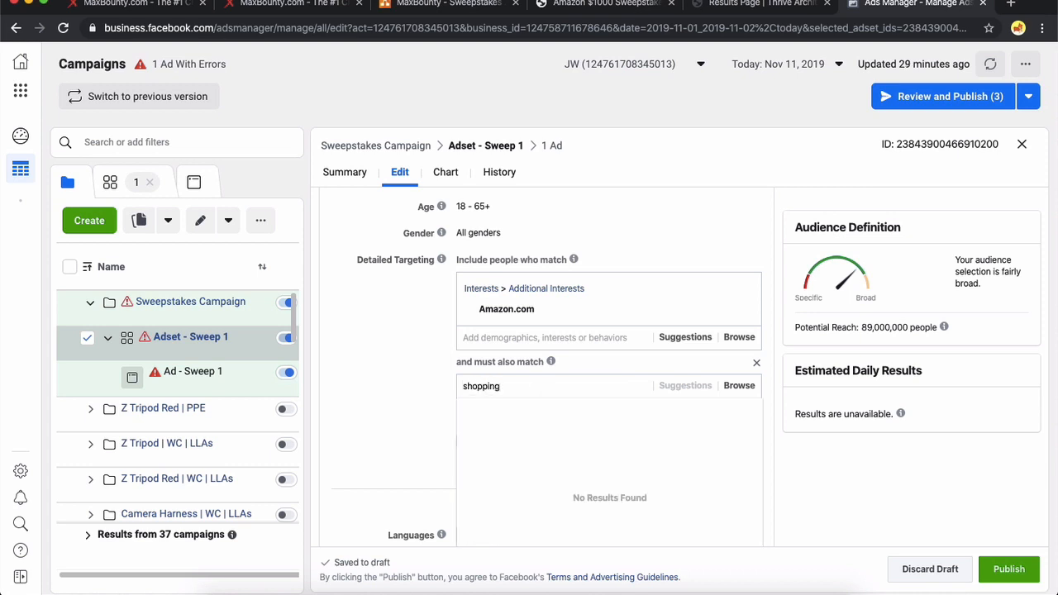
scroll(579, 450, "down", 2)
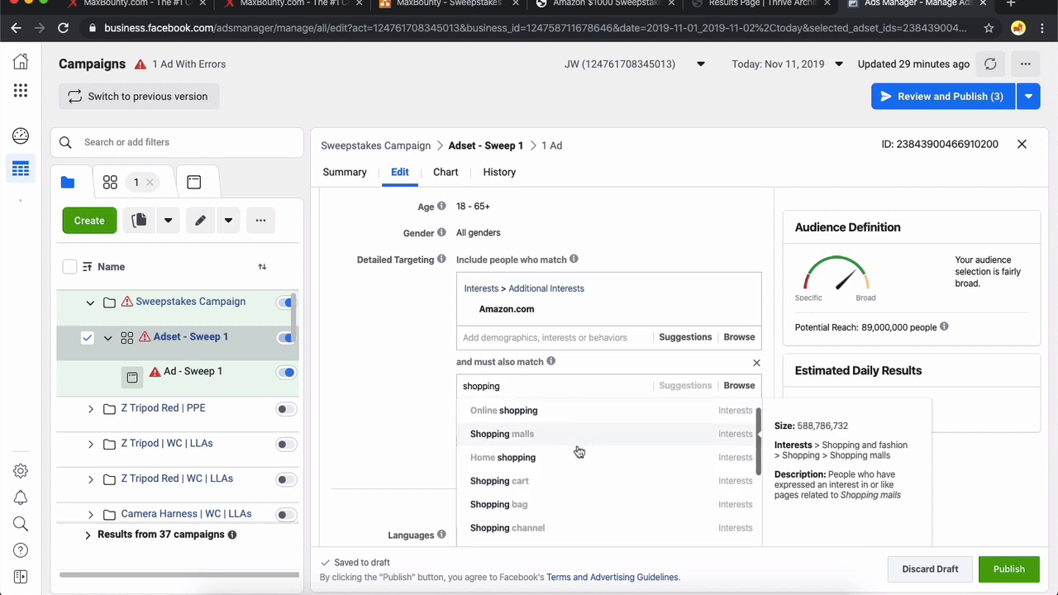
scroll(570, 451, "up", 1)
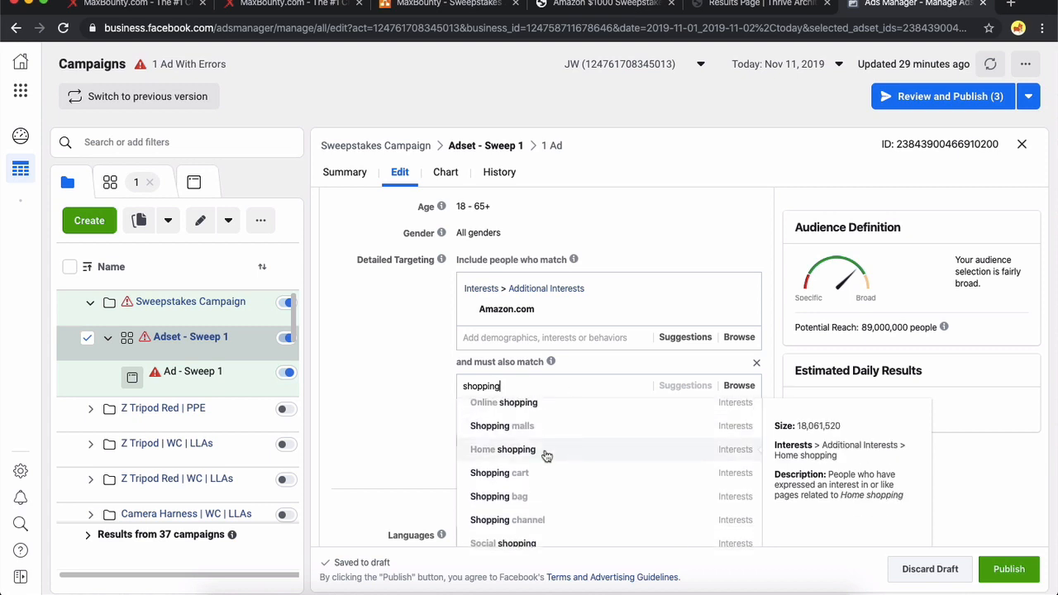
left_click(545, 451)
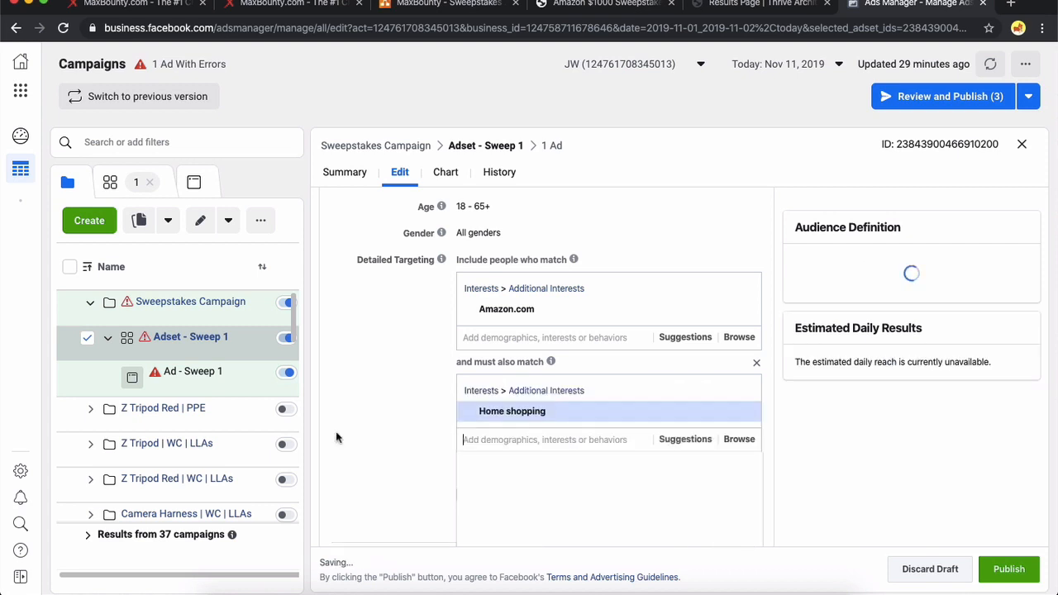
left_click(385, 441)
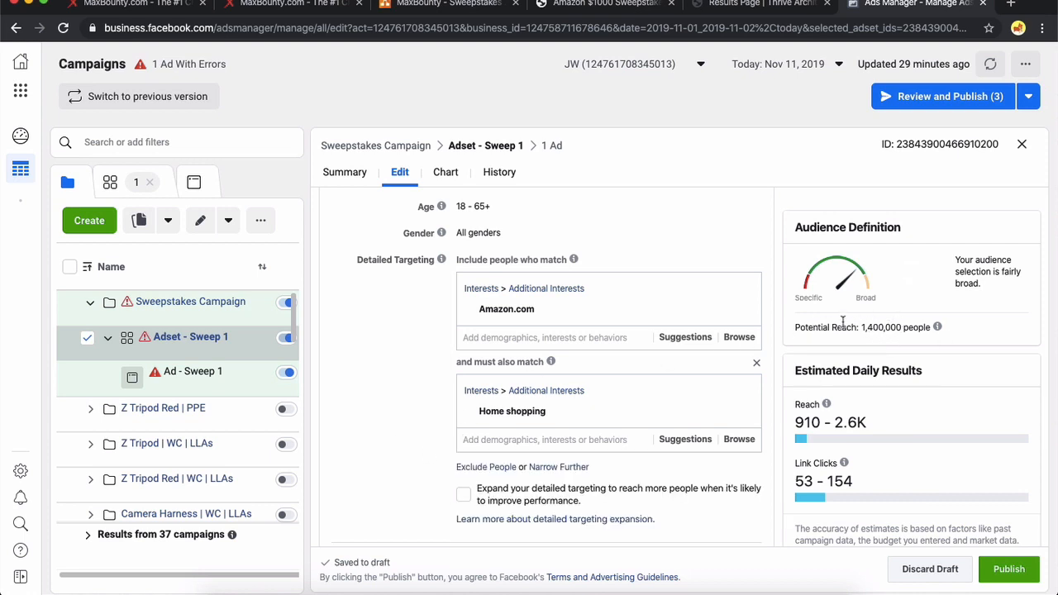
Step: Try adding the suggested Engaged Shoppers behavior alongside Home shopping, then remove it
mouse_move(538, 413)
scroll(382, 404, "down", 2)
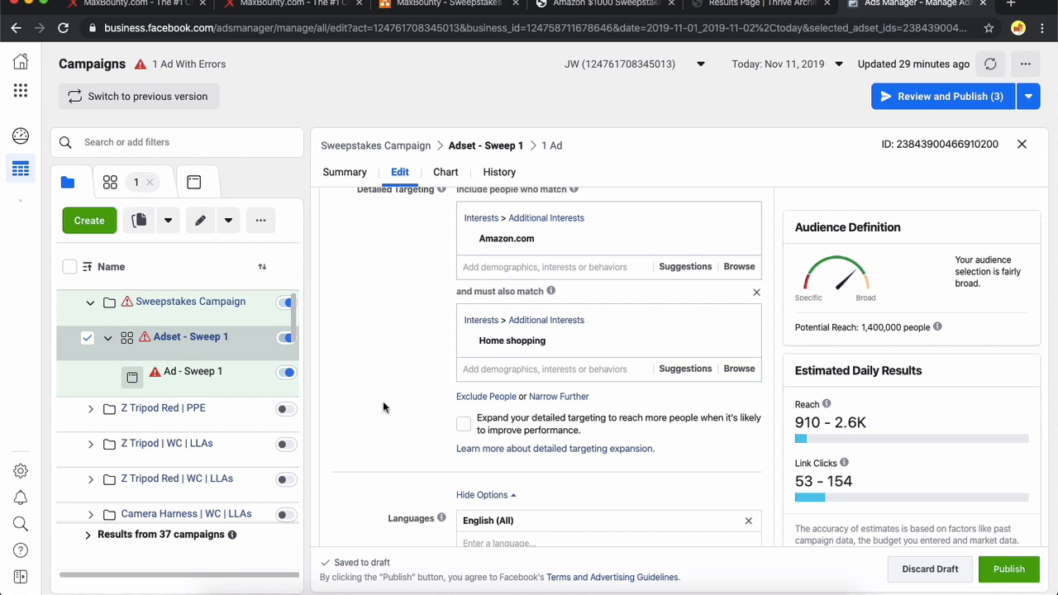
mouse_move(529, 349)
left_click(691, 370)
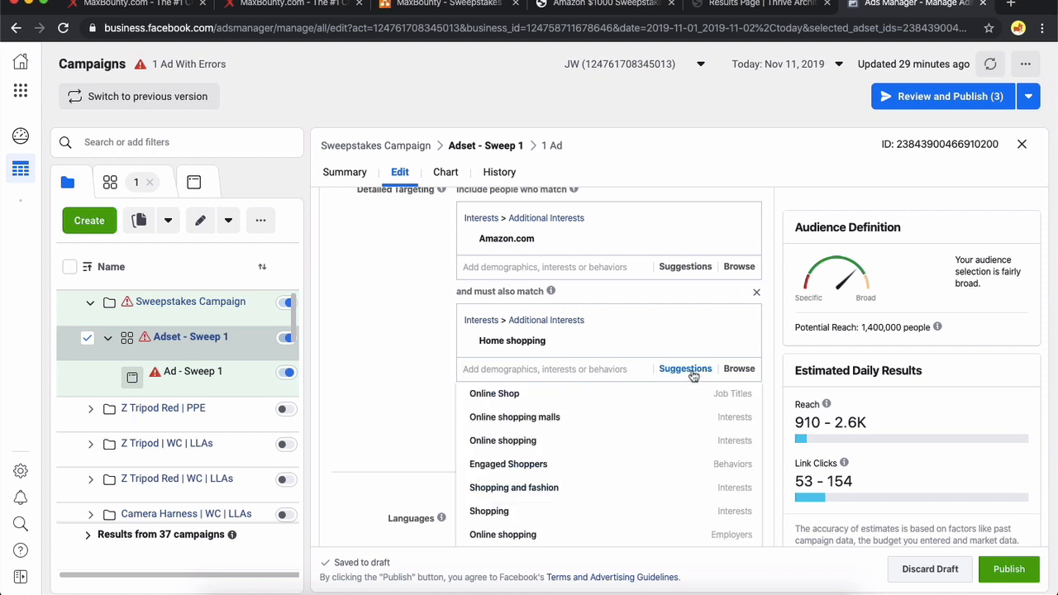
mouse_move(652, 463)
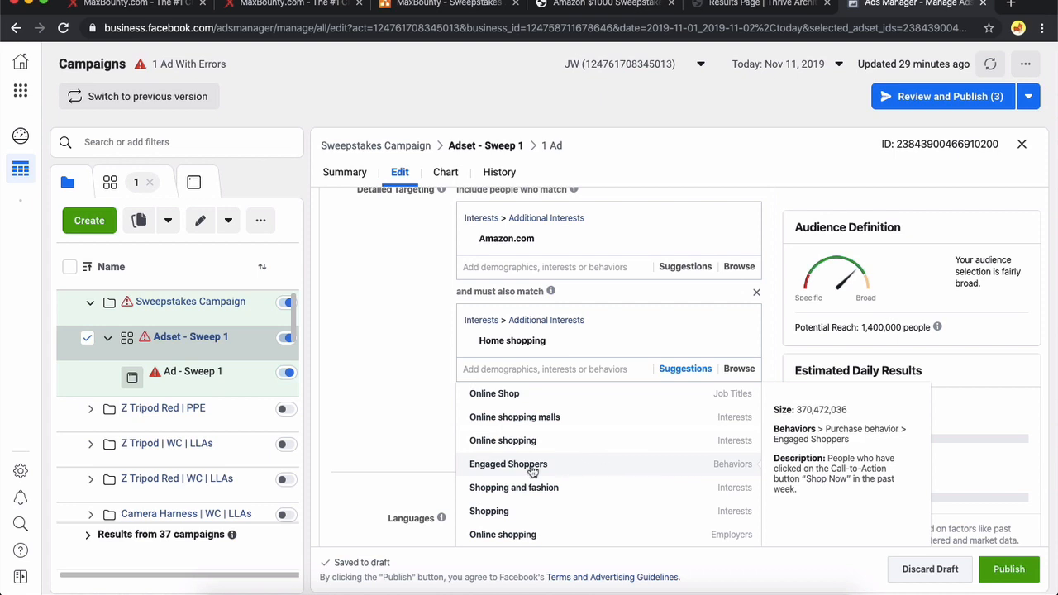
left_click(558, 465)
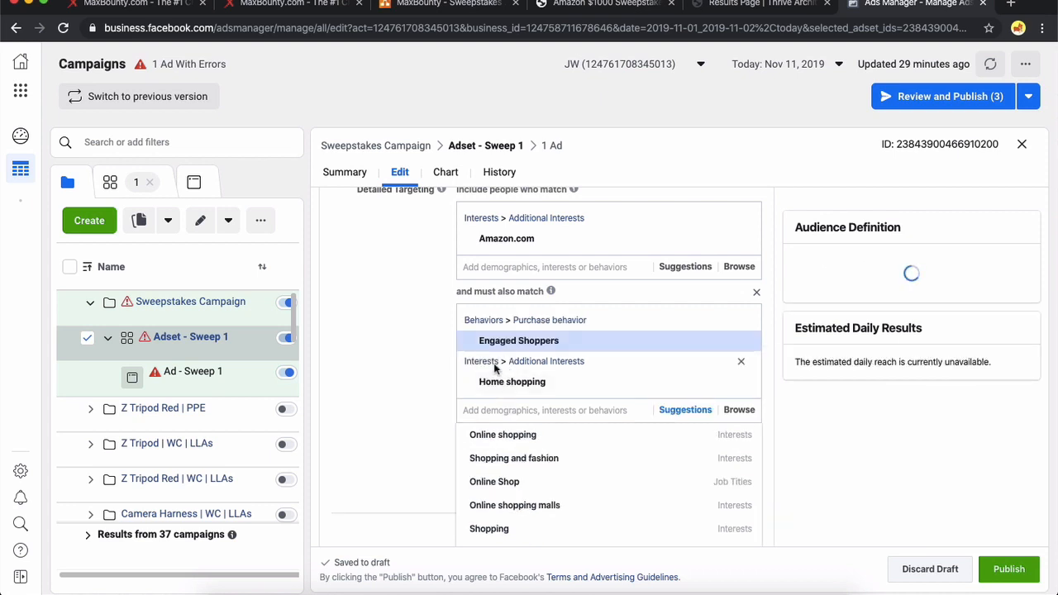
left_click(408, 366)
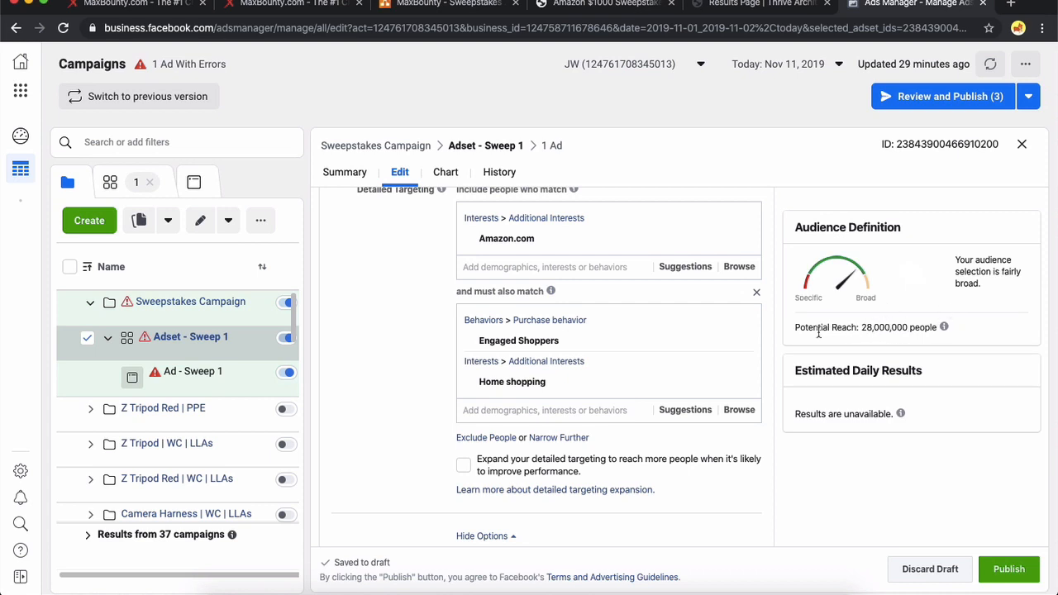
left_click(742, 343)
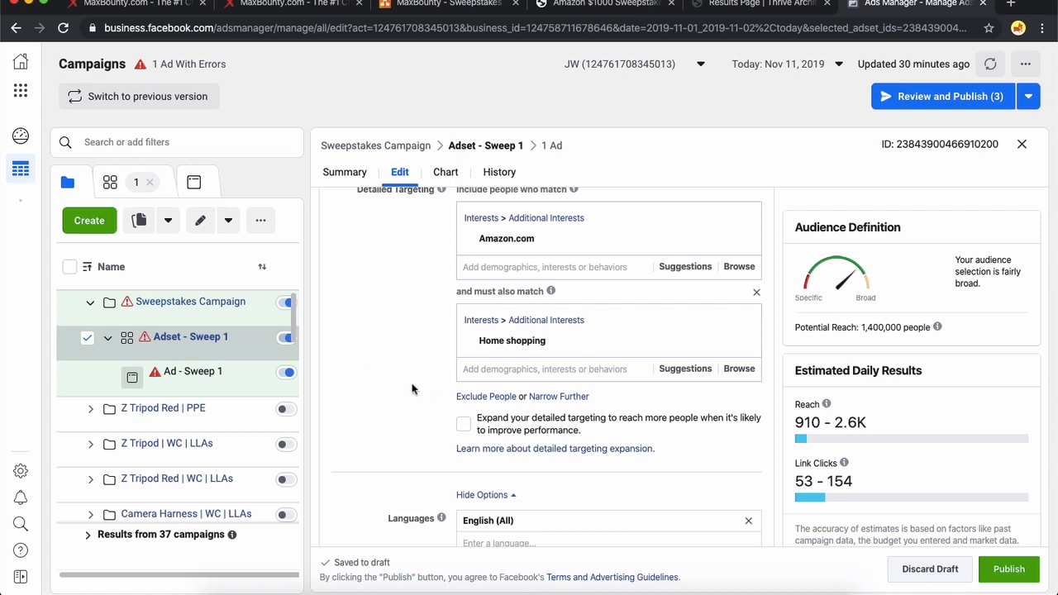
Step: Switch the ad set to manually edited placements and exclude the Audience Network, Messenger and Instagram platforms
mouse_move(520, 241)
mouse_move(518, 349)
scroll(379, 339, "down", 8)
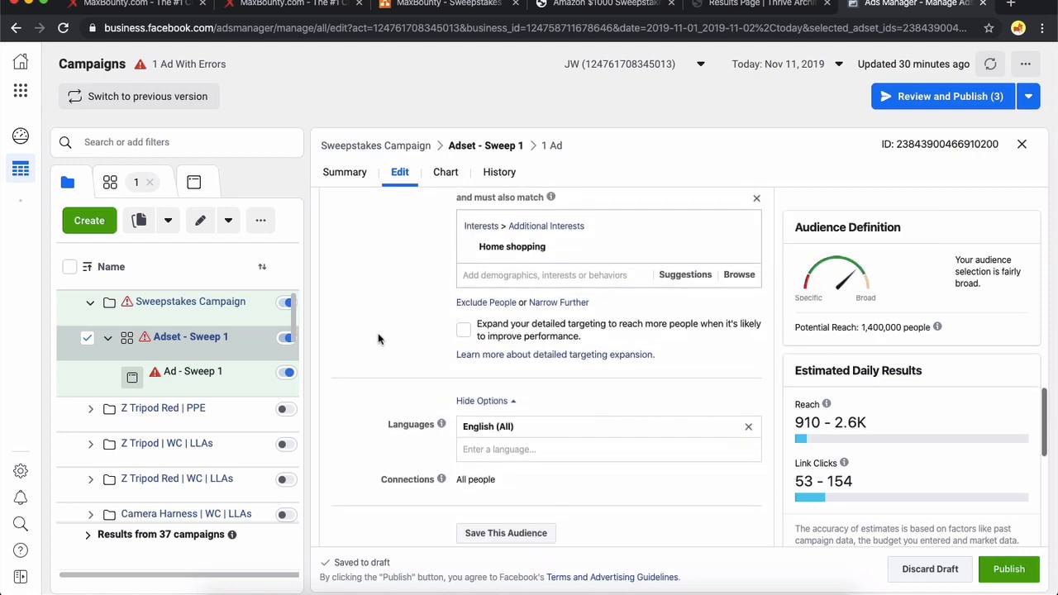
scroll(379, 339, "down", 3)
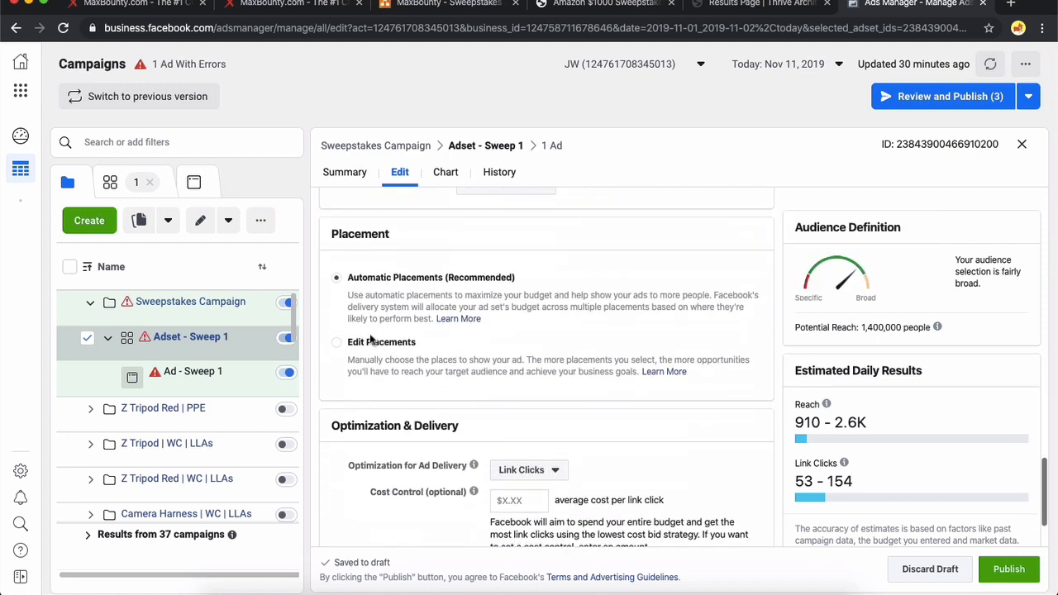
left_click(338, 345)
scroll(488, 331, "down", 3)
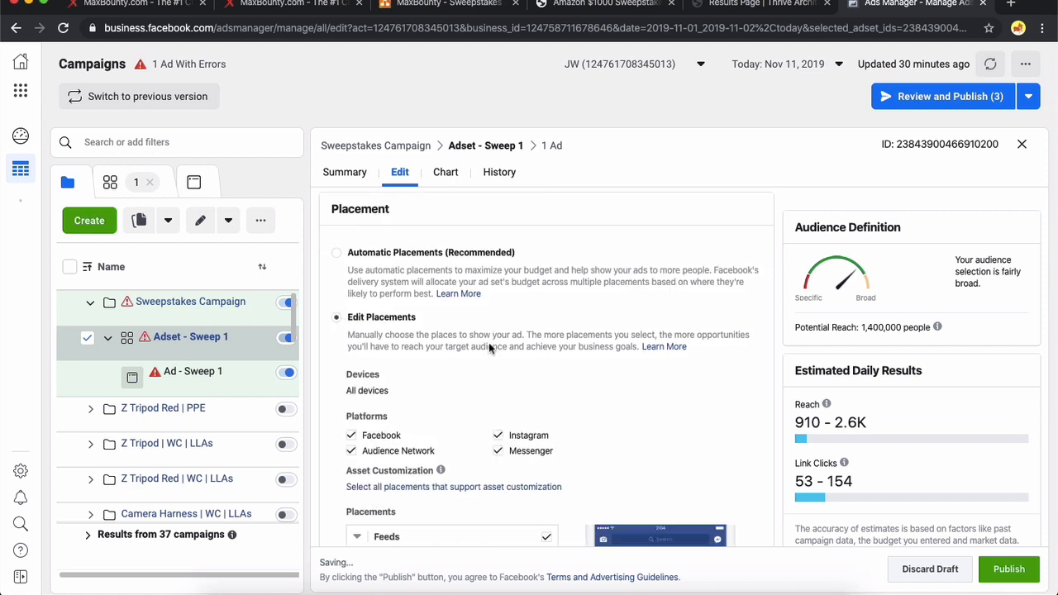
left_click(352, 364)
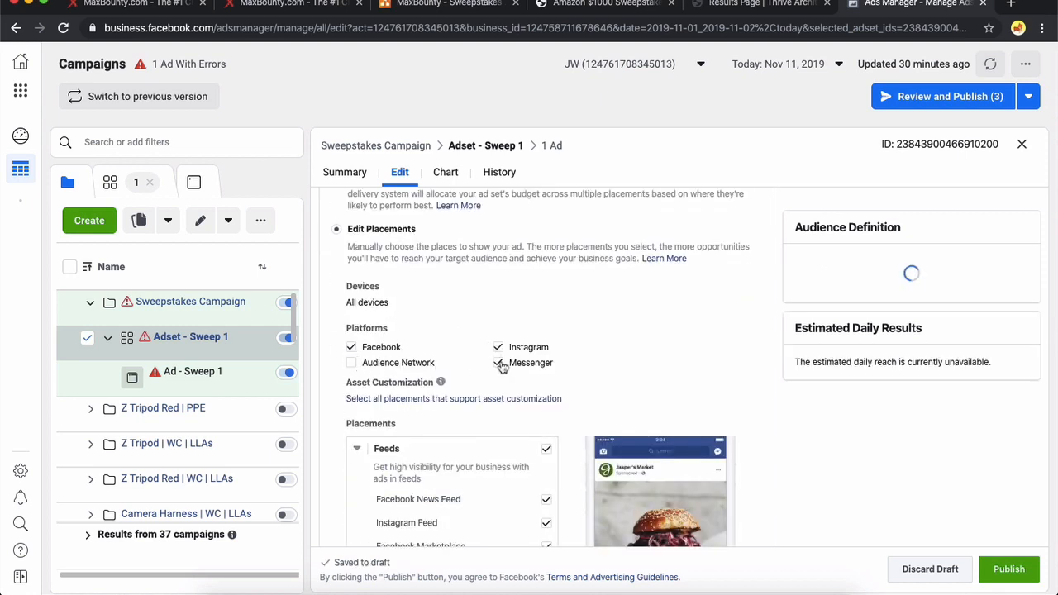
left_click(497, 363)
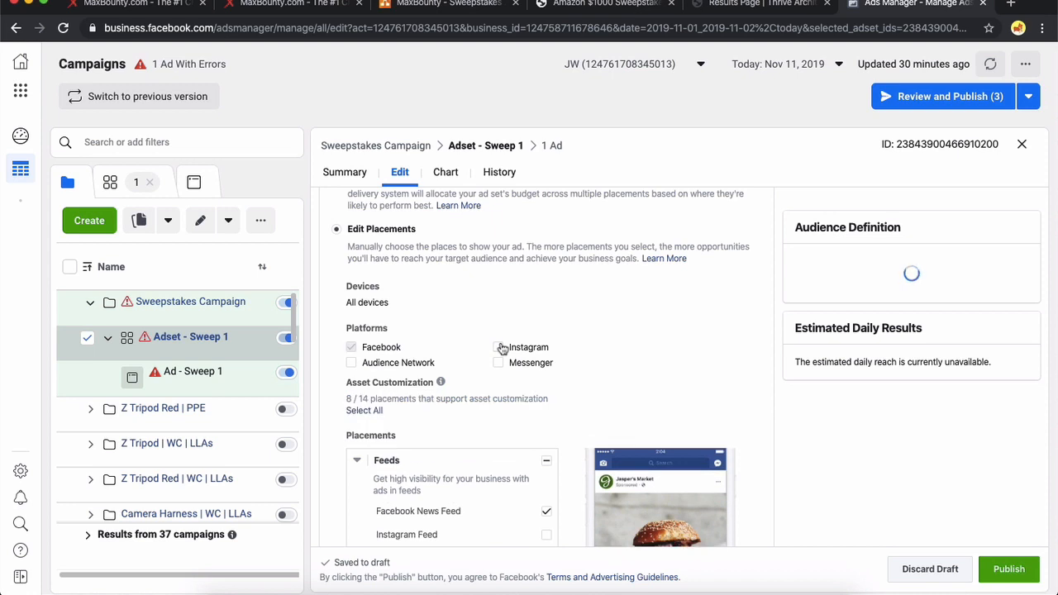
left_click(499, 348)
Step: Exclude the Facebook Stories, In-Stream, Search and In-Article placements from the ad set
scroll(444, 335, "down", 1)
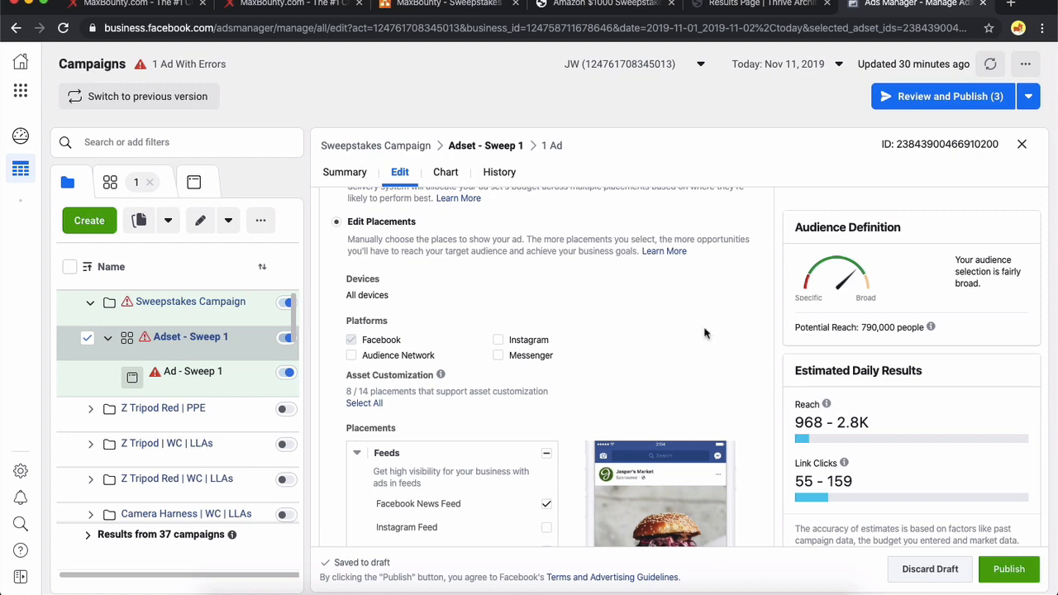
scroll(610, 328, "down", 5)
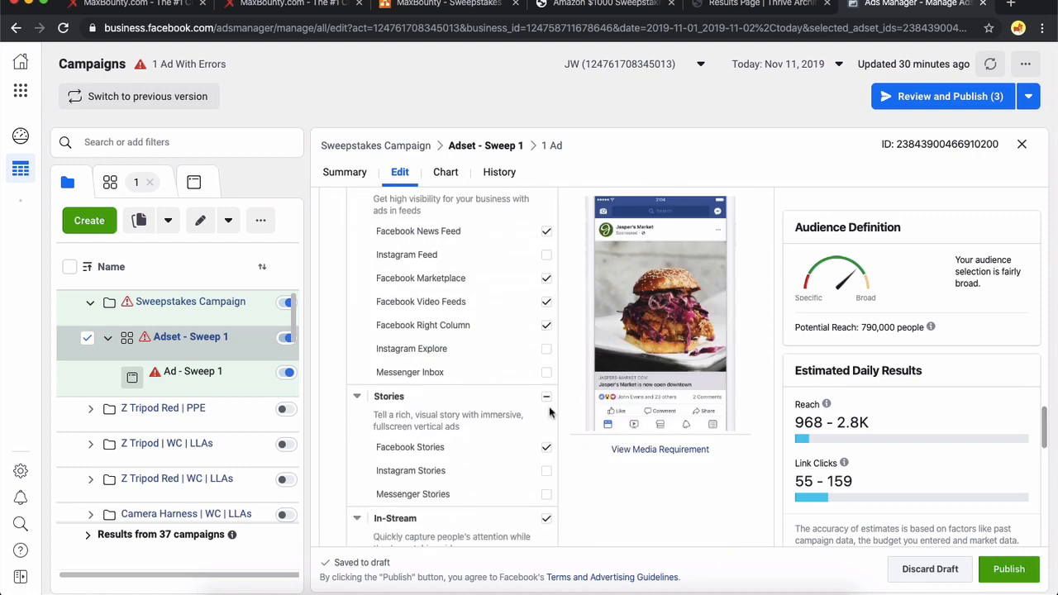
left_click(548, 450)
scroll(547, 430, "down", 2)
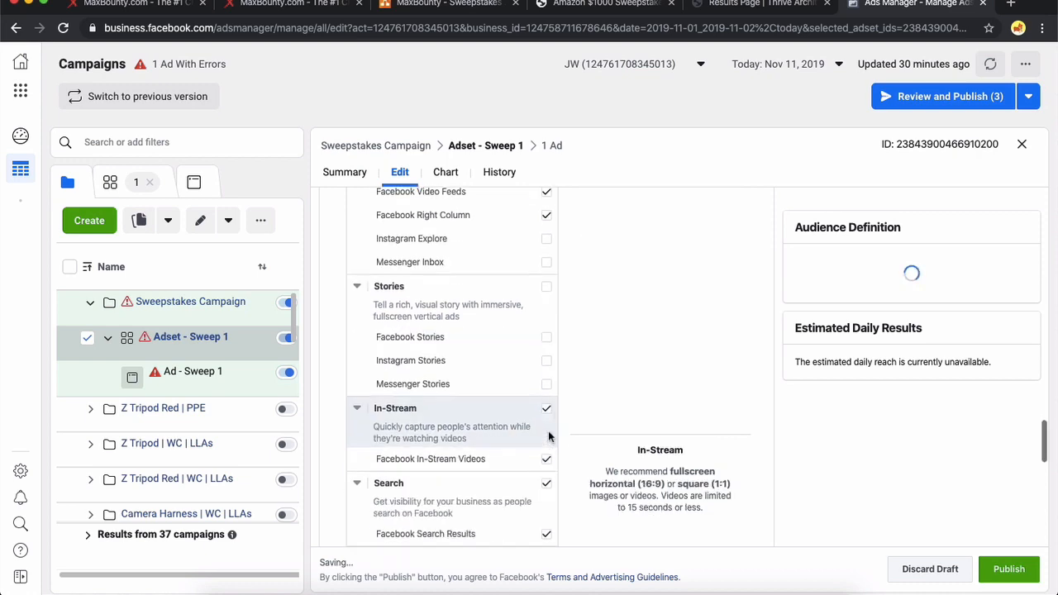
left_click(547, 407)
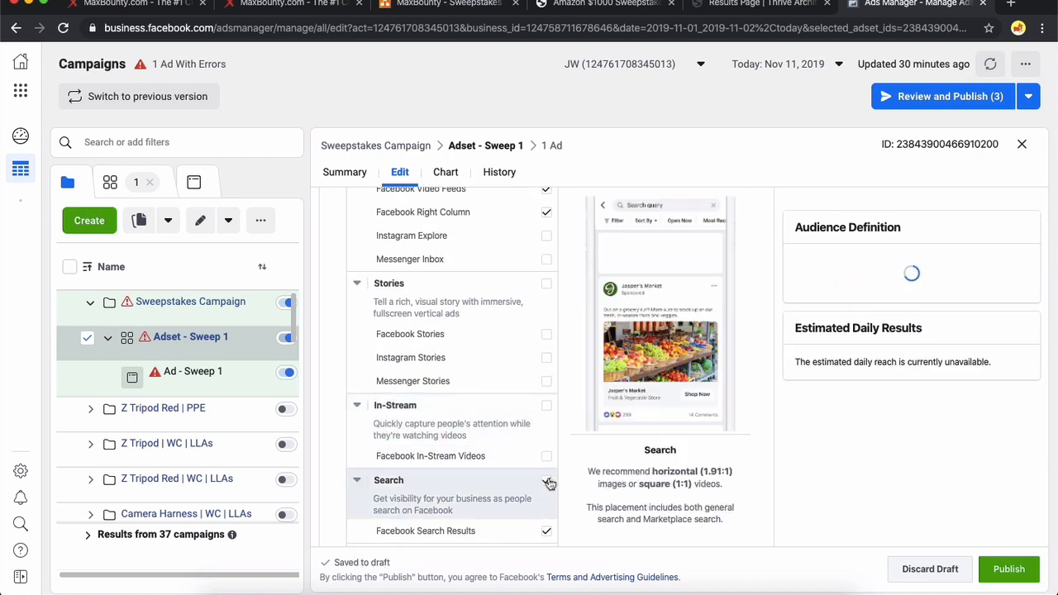
left_click(546, 479)
scroll(549, 482, "down", 3)
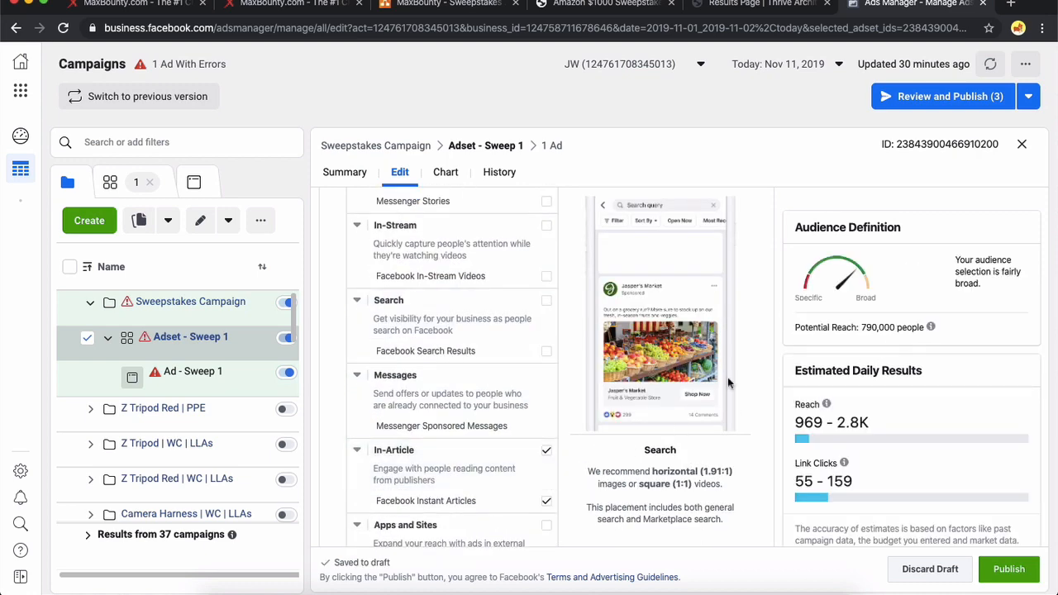
scroll(562, 426, "down", 1)
scroll(562, 426, "down", 1)
left_click(546, 360)
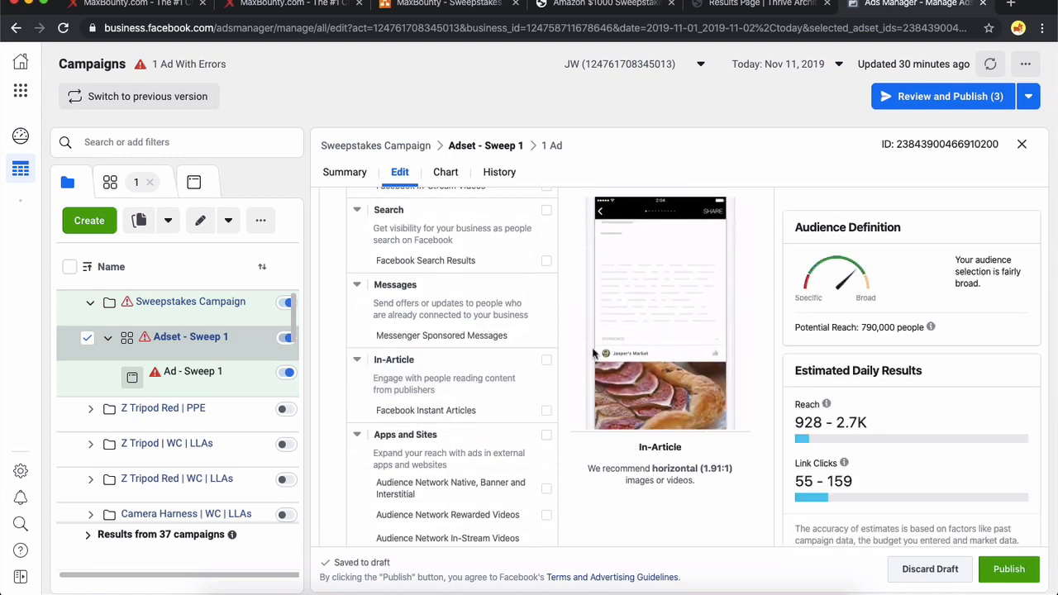
Step: Close the ad set editor and open Ad - Sweep 1 for editing
scroll(576, 359, "down", 3)
scroll(577, 357, "down", 3)
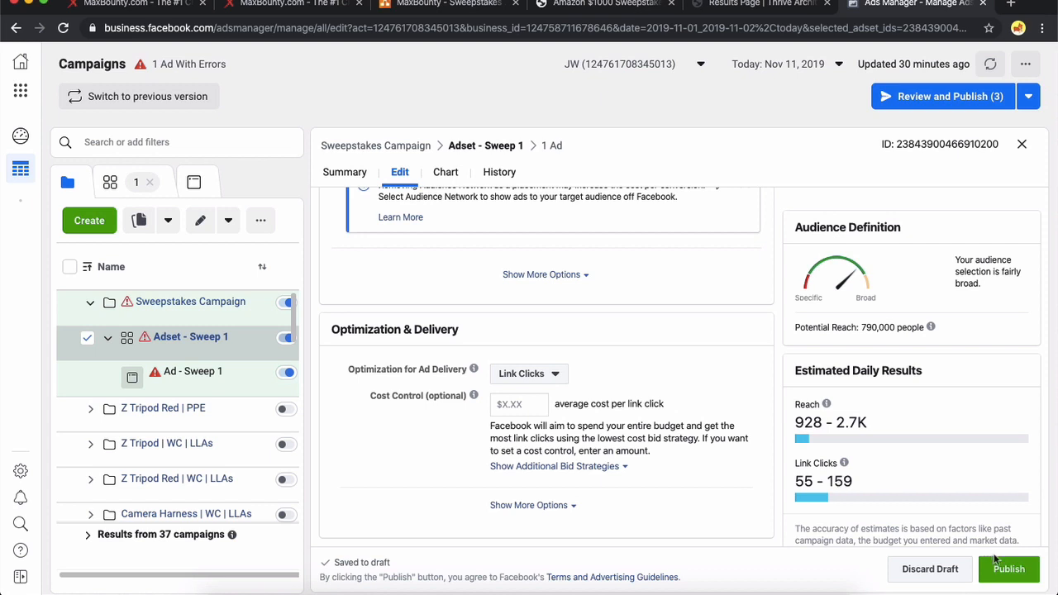
left_click(1019, 147)
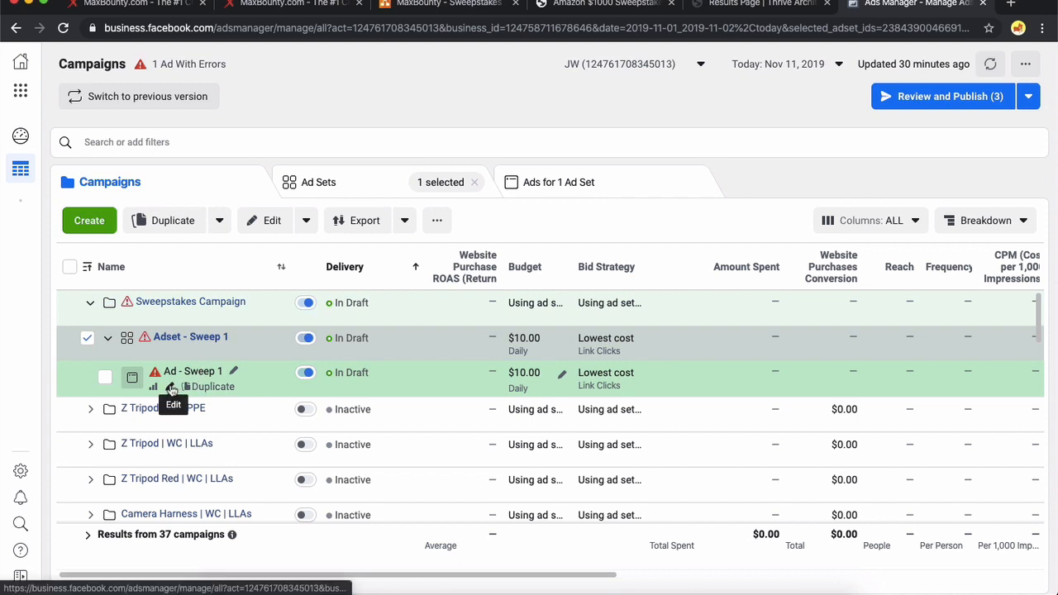
left_click(172, 388)
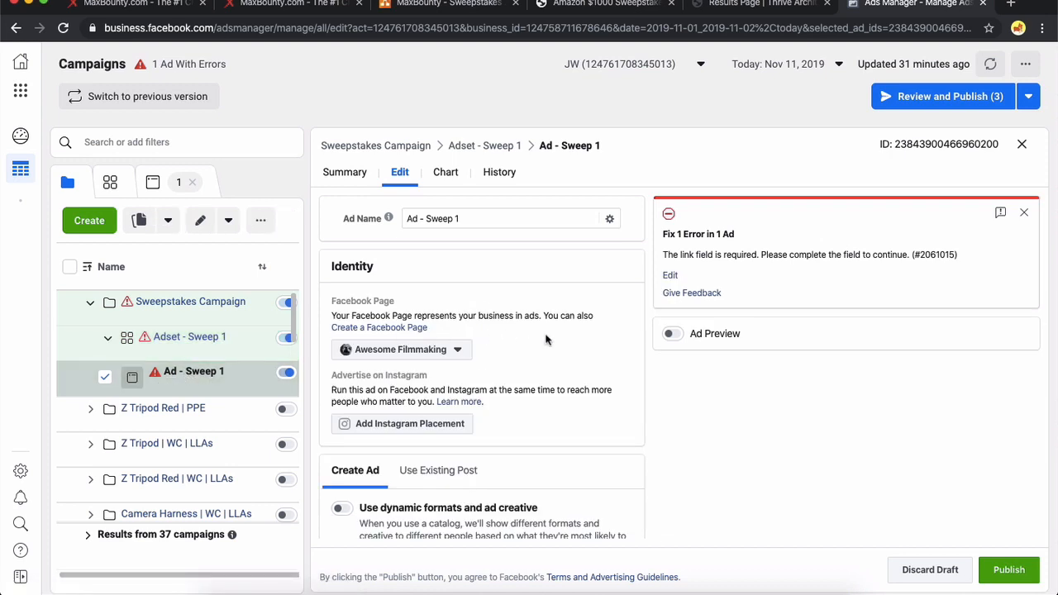
Step: Review the ad's identity settings and the list of Facebook Pages available to represent the business
scroll(545, 338, "down", 2)
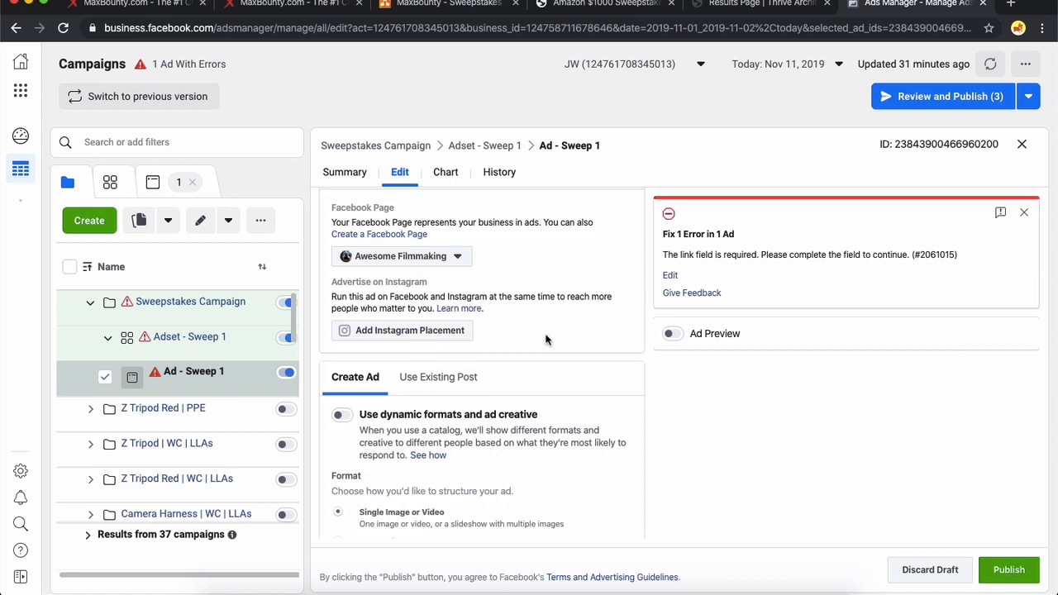
scroll(546, 339, "up", 1)
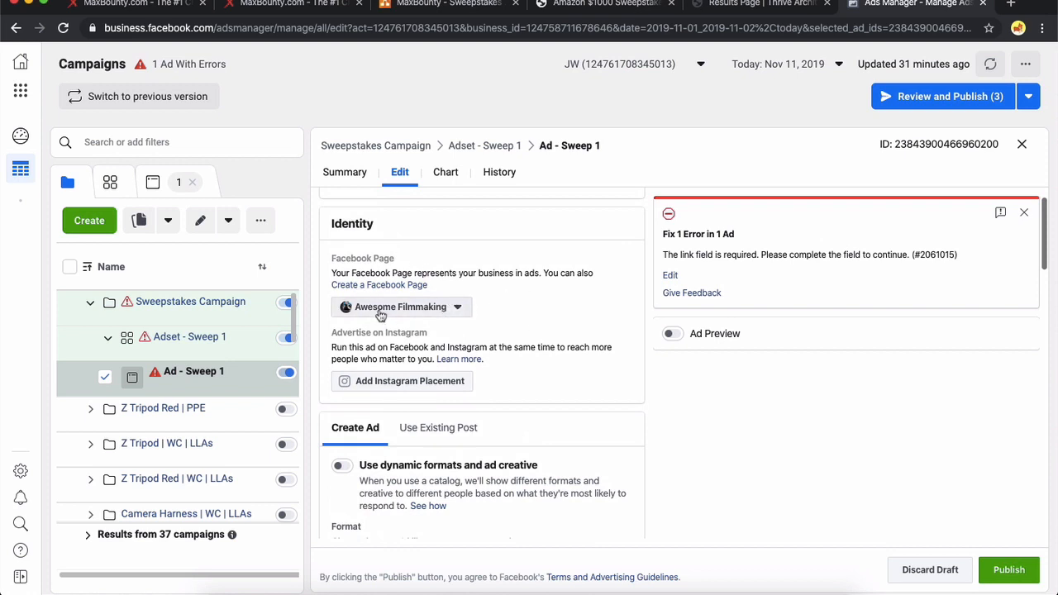
left_click(426, 313)
scroll(406, 462, "down", 2)
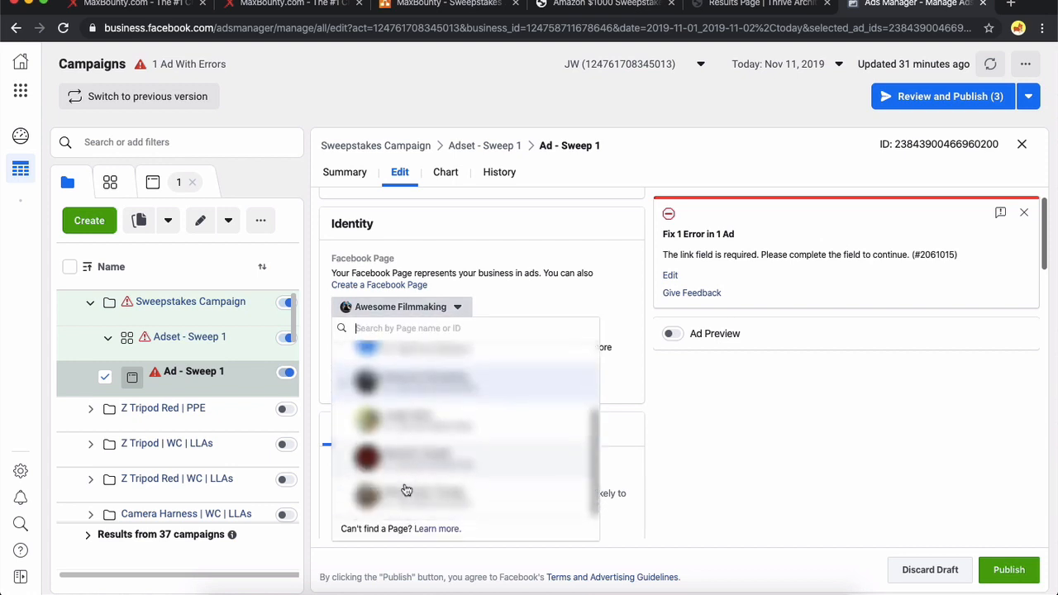
scroll(422, 413, "up", 3)
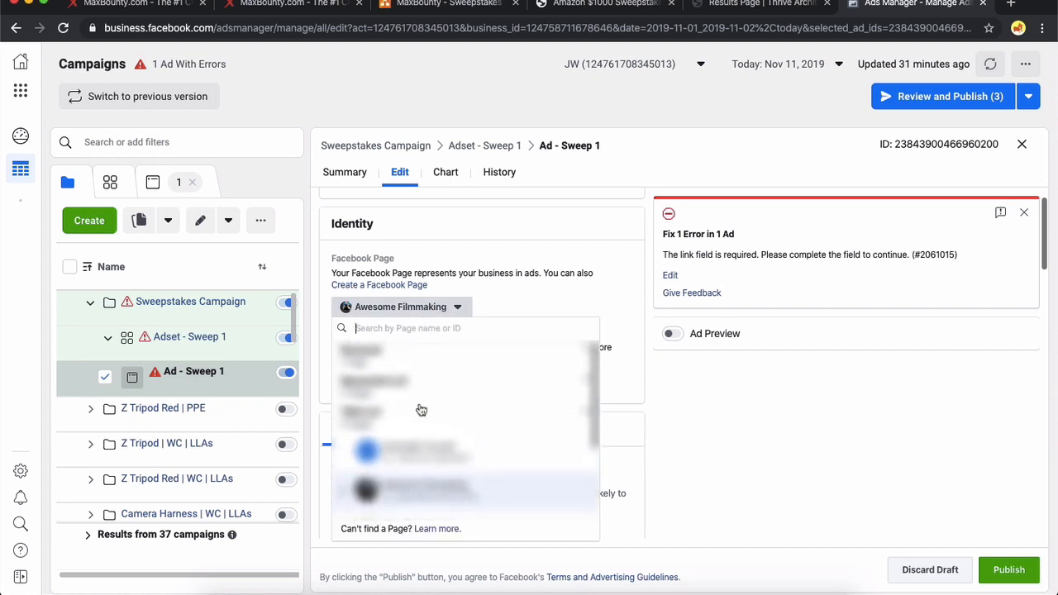
scroll(419, 420, "up", 1)
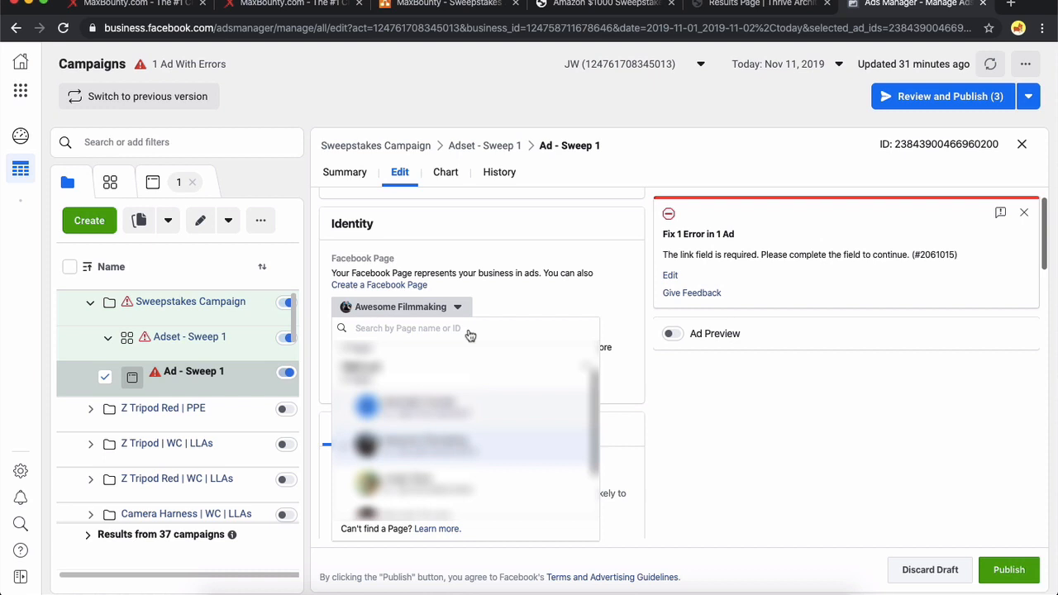
left_click(518, 279)
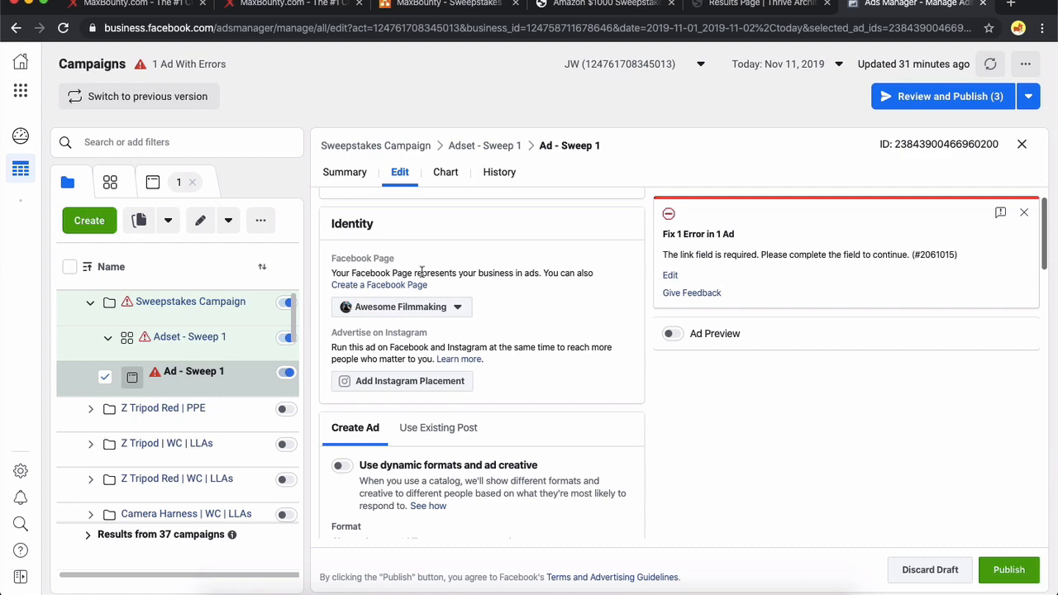
Step: Try setting up a new Brand or Product Facebook Page named Shopaholics with the Website category, then cancel its creation
left_click(371, 285)
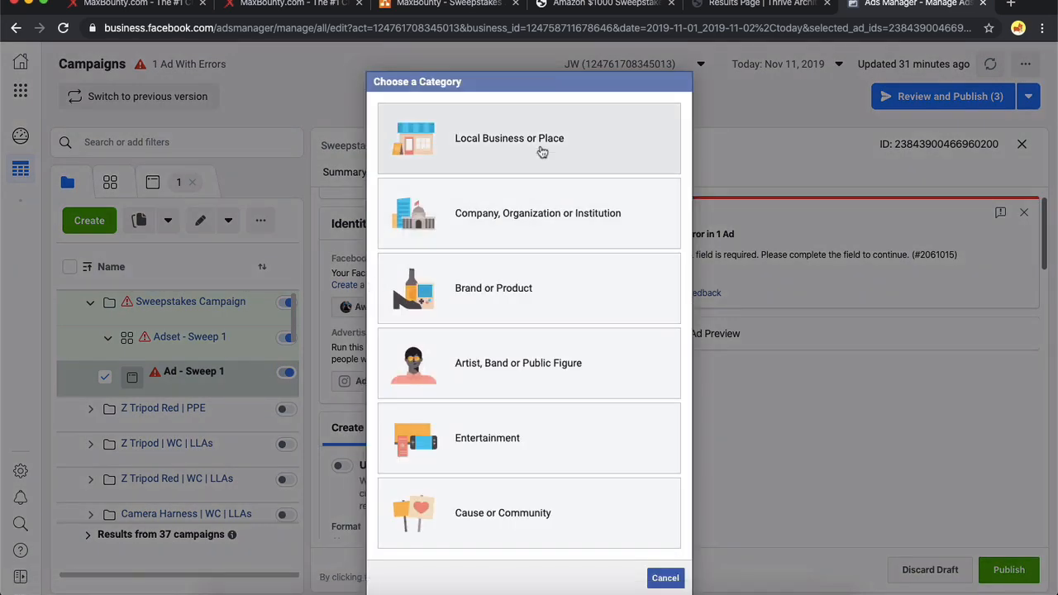
left_click(506, 286)
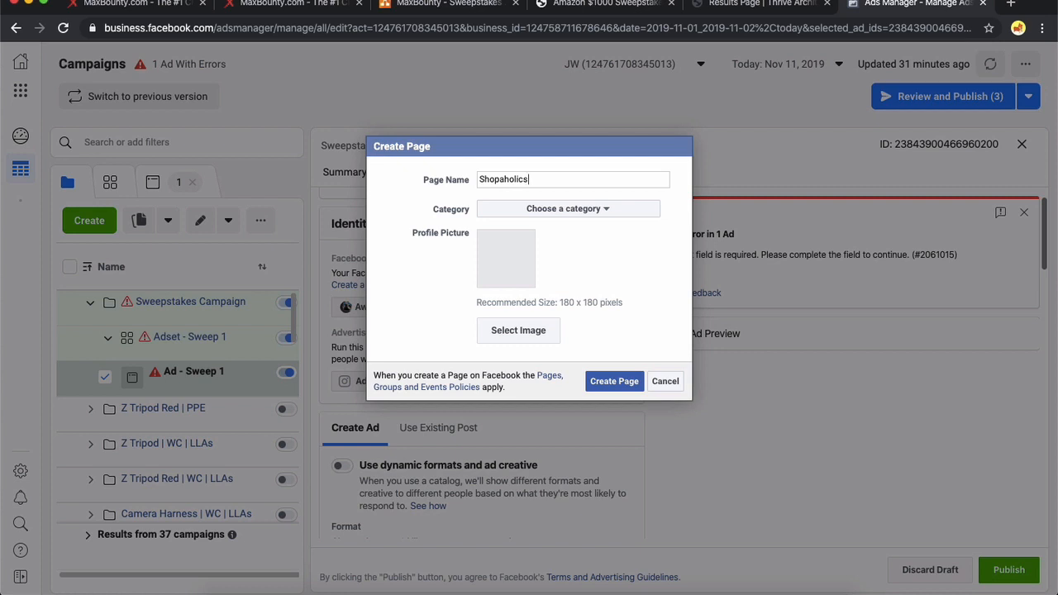
key("super+BackSpace")
key("super+BackSpace")
left_click(582, 213)
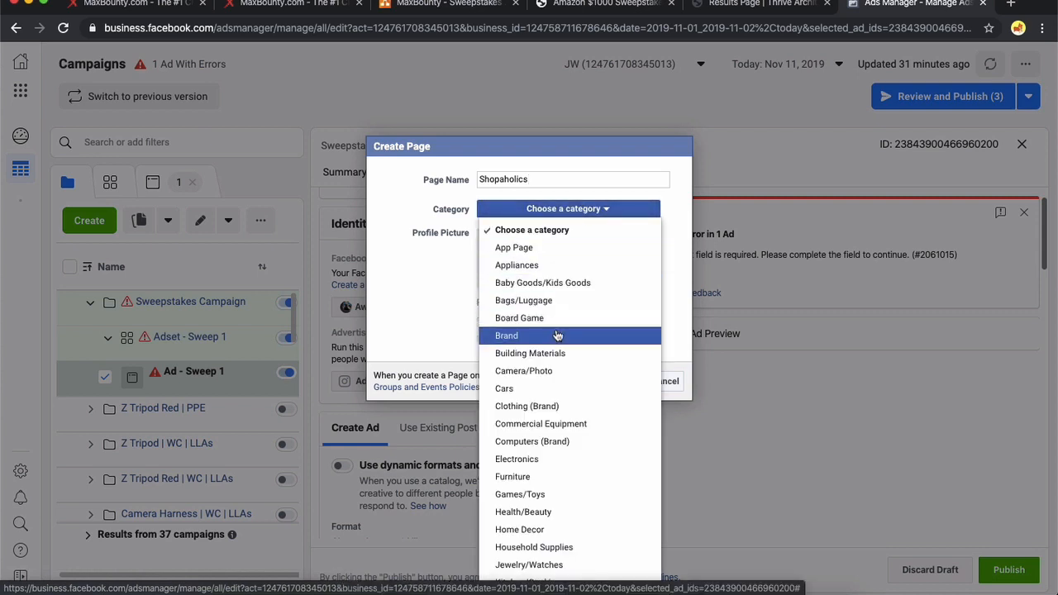
scroll(548, 462, "down", 3)
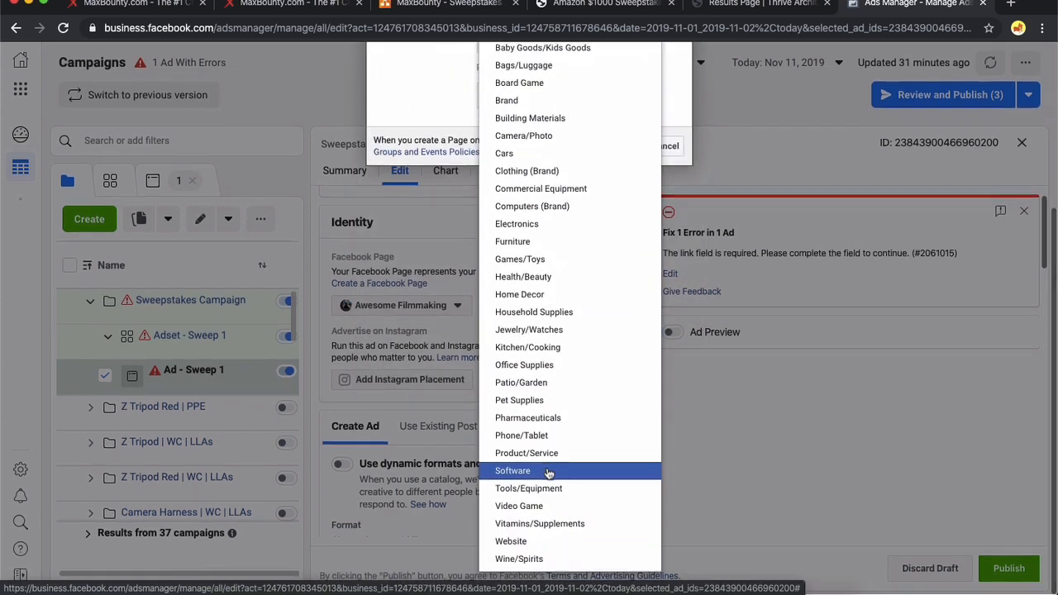
left_click(541, 542)
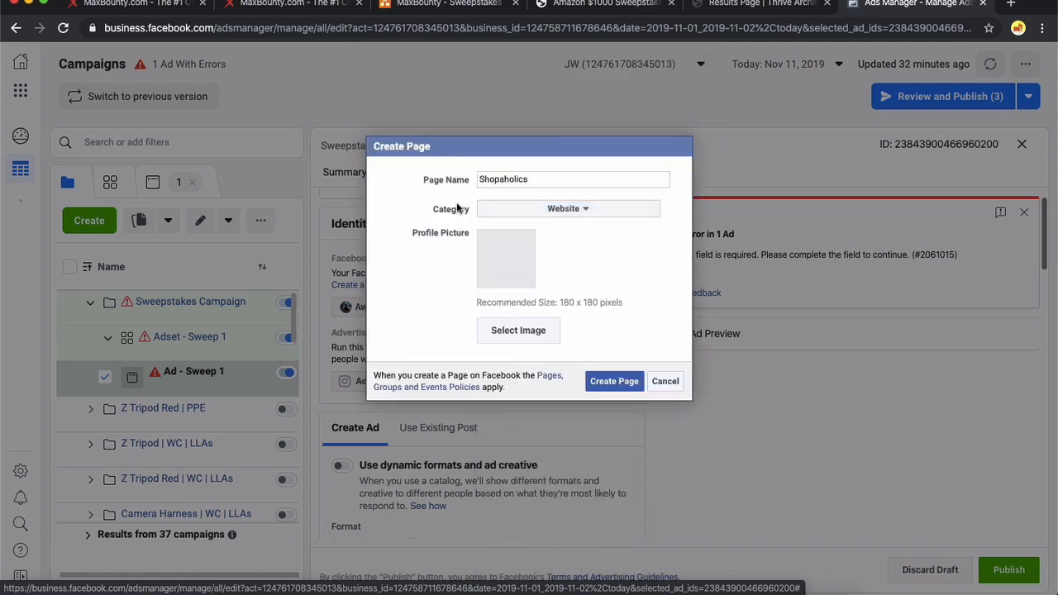
left_click(552, 216)
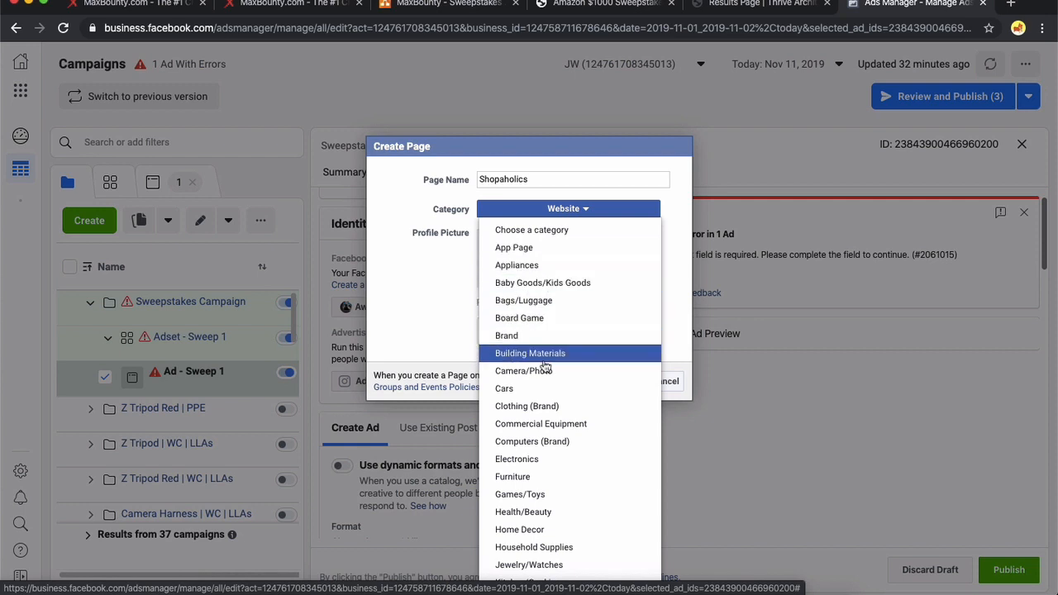
scroll(537, 423, "down", 2)
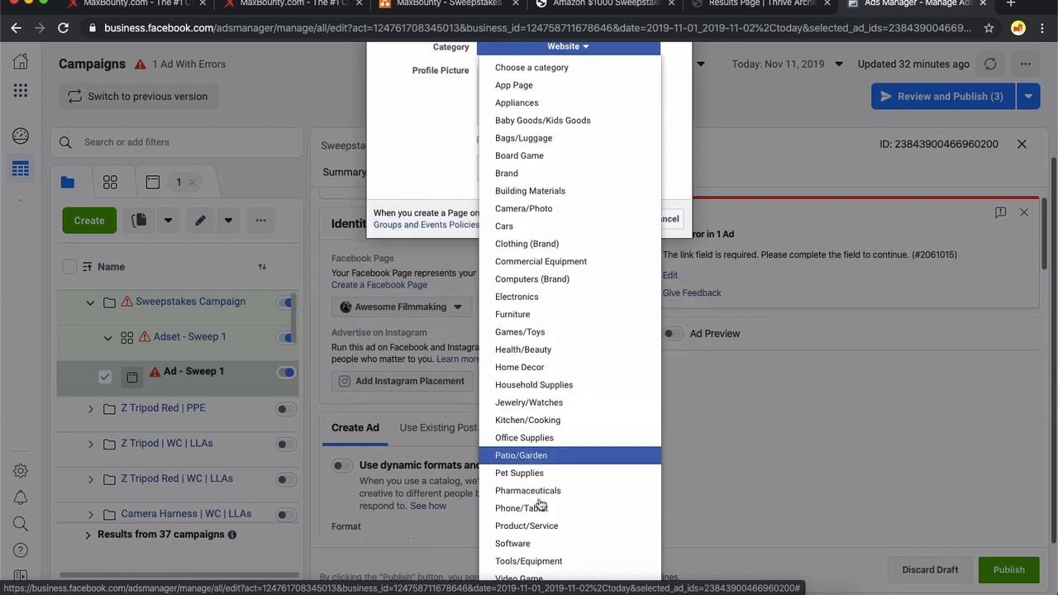
scroll(537, 545, "down", 1)
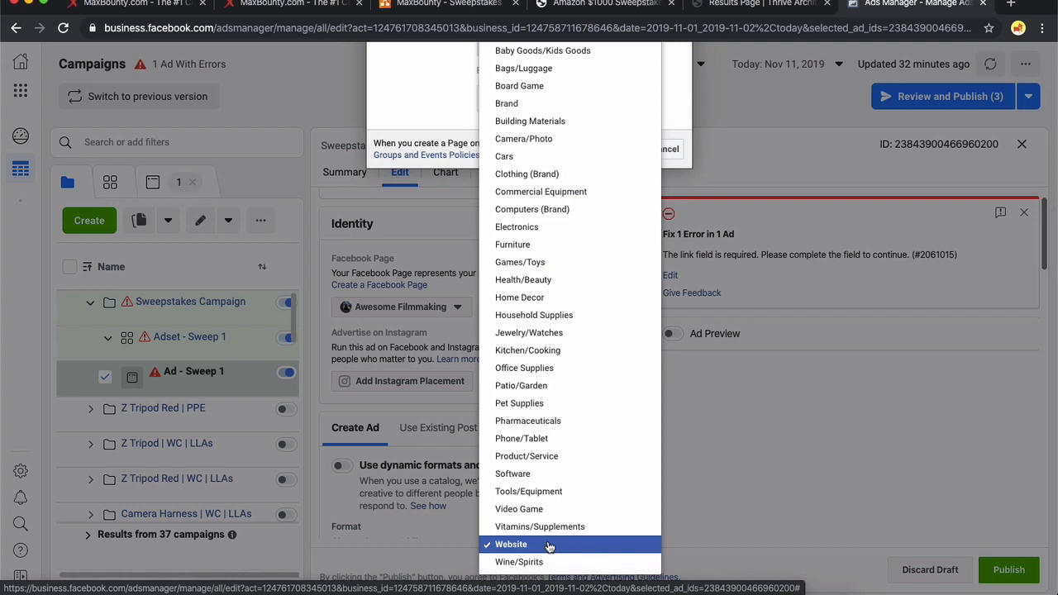
left_click(548, 544)
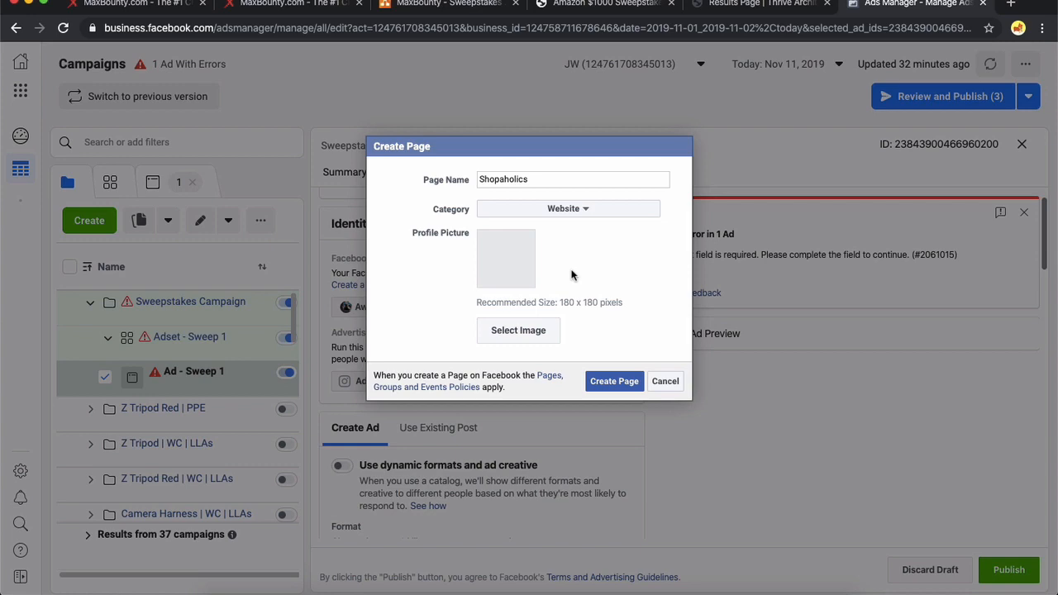
left_click(665, 381)
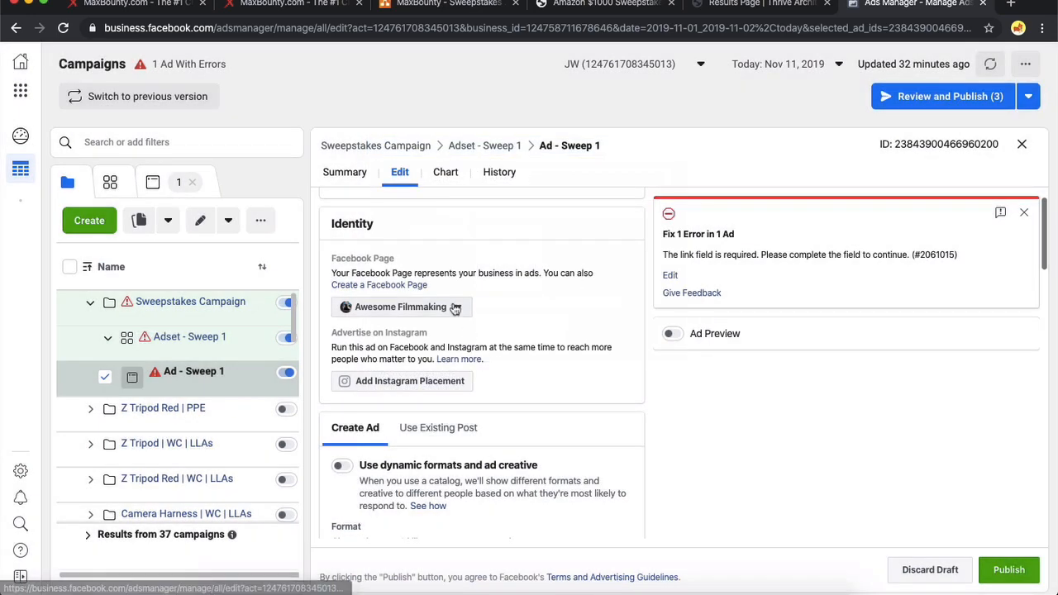
Step: Set the ad's Facebook Page to Automatic Funnels
left_click(455, 307)
left_click(463, 380)
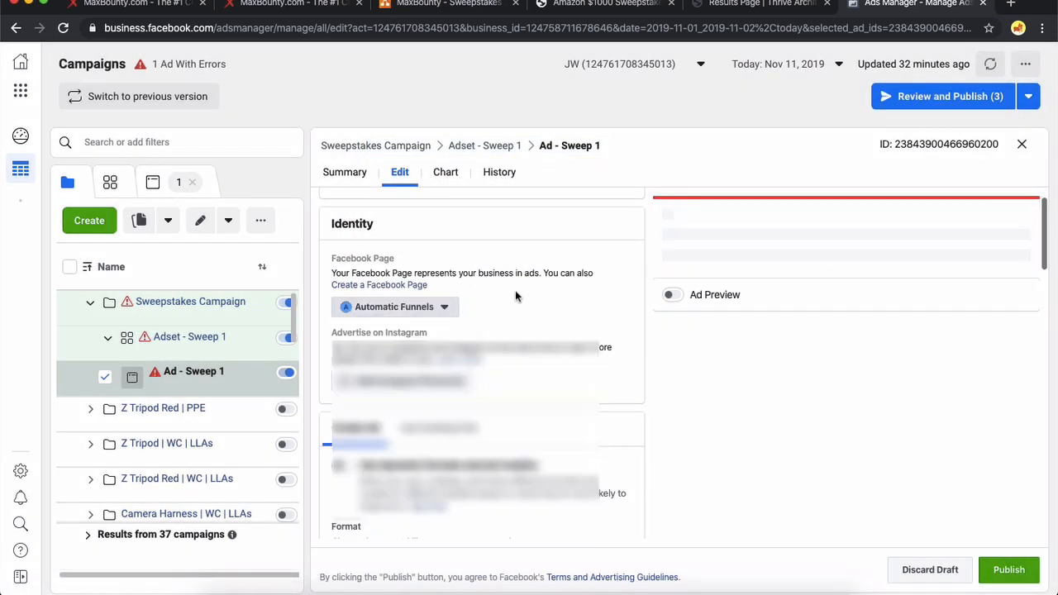
scroll(513, 289, "down", 10)
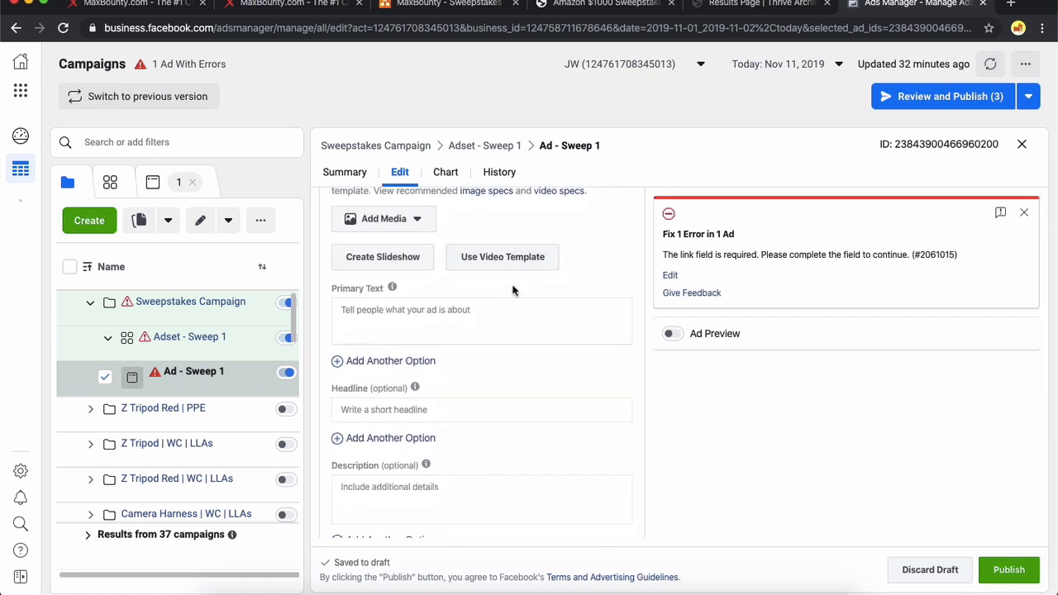
scroll(513, 290, "up", 2)
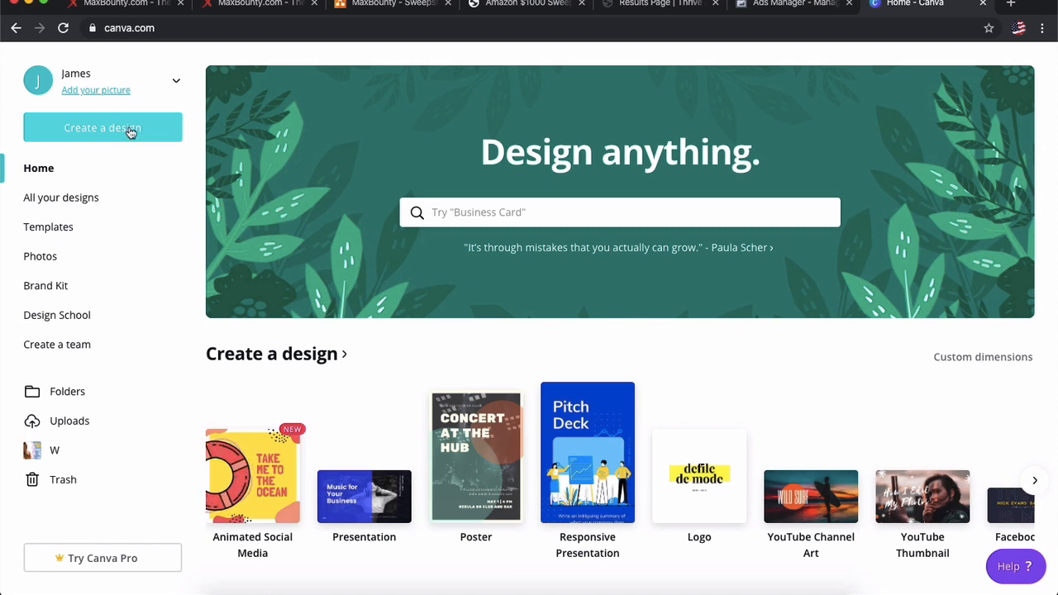
Step: Switch to Canva and create a blank Facebook Ad design, finding the format with the search term facebook
left_click(112, 129)
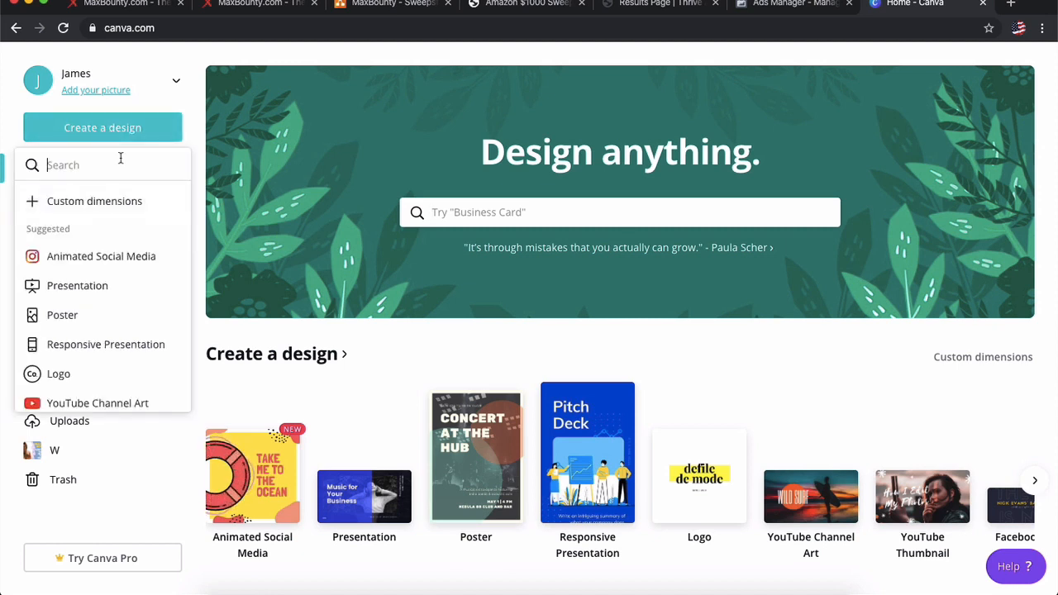
type("facebook")
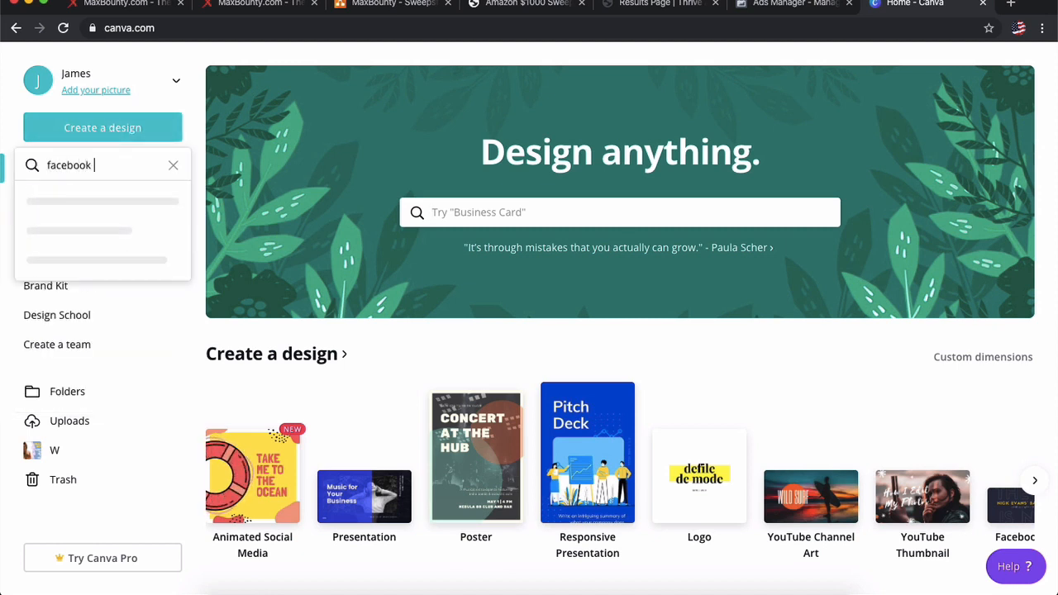
left_click(99, 203)
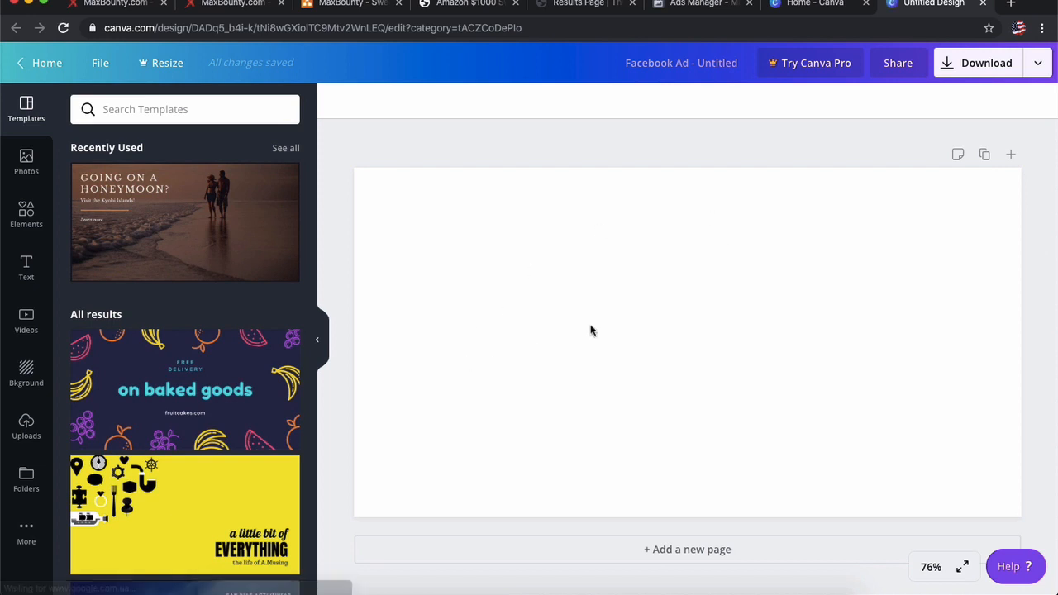
Step: Browse the Facebook Ad templates for a layout that could suit the sweepstakes ad
scroll(99, 405, "down", 5)
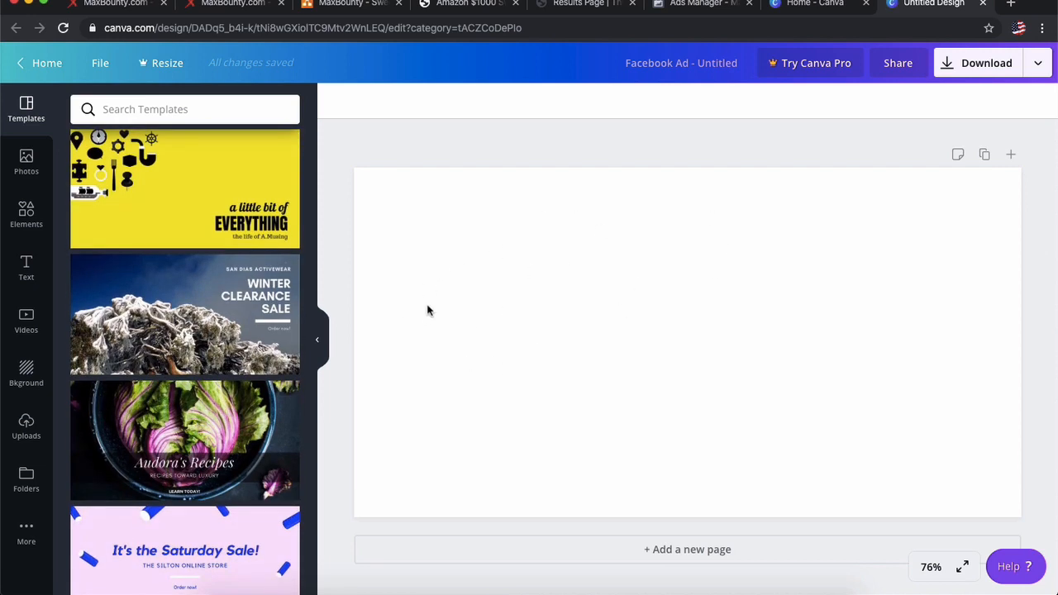
scroll(193, 319, "down", 4)
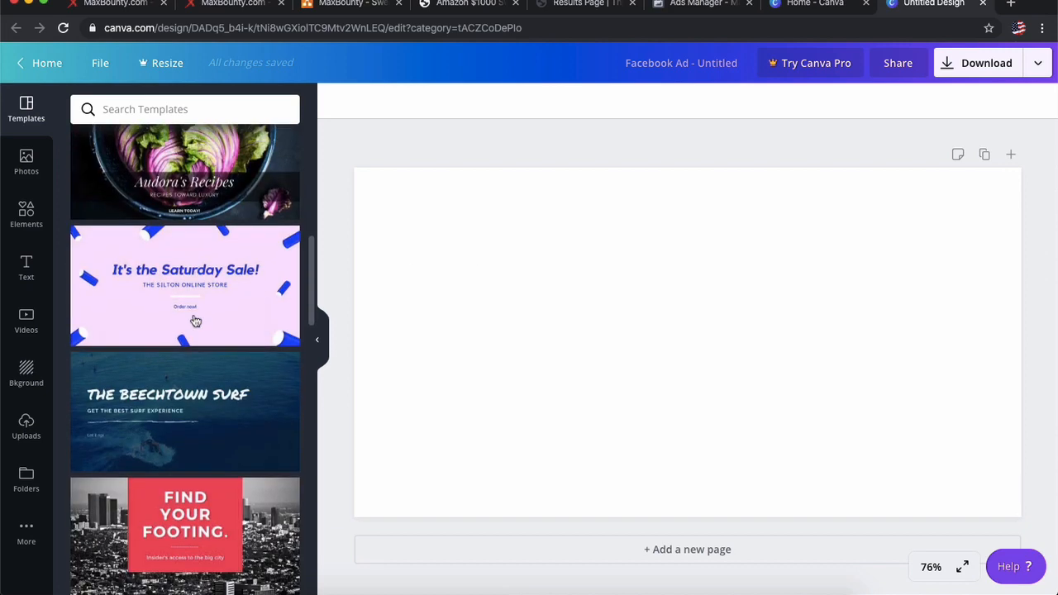
scroll(194, 320, "down", 9)
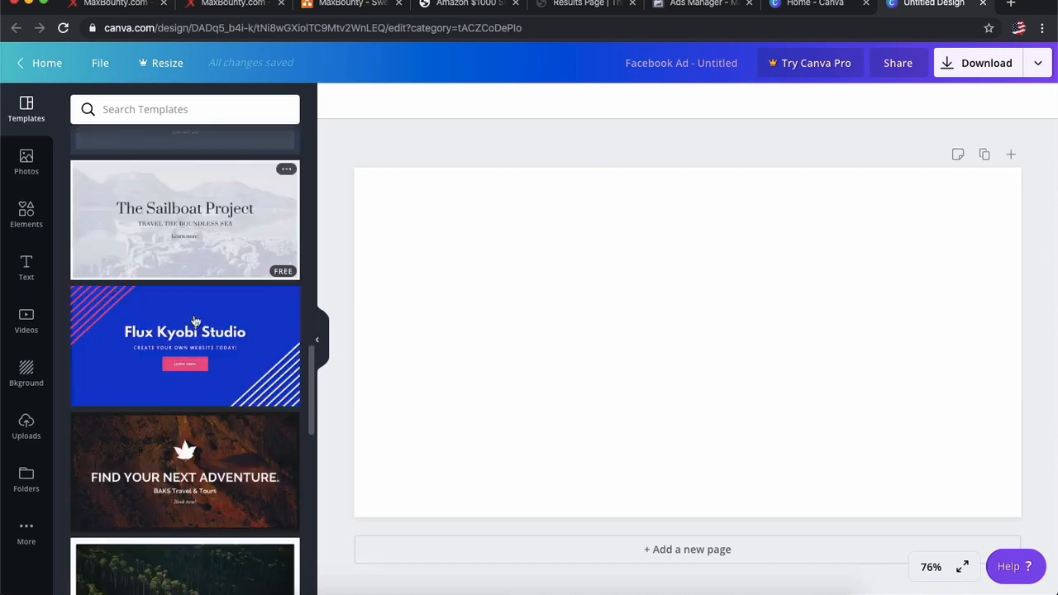
scroll(194, 321, "down", 9)
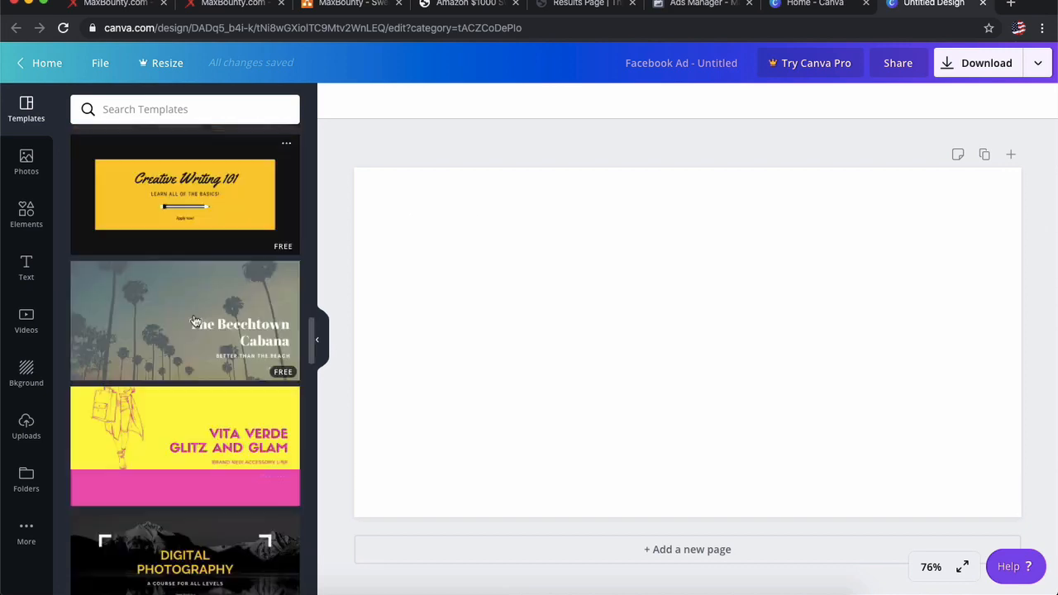
scroll(195, 321, "down", 7)
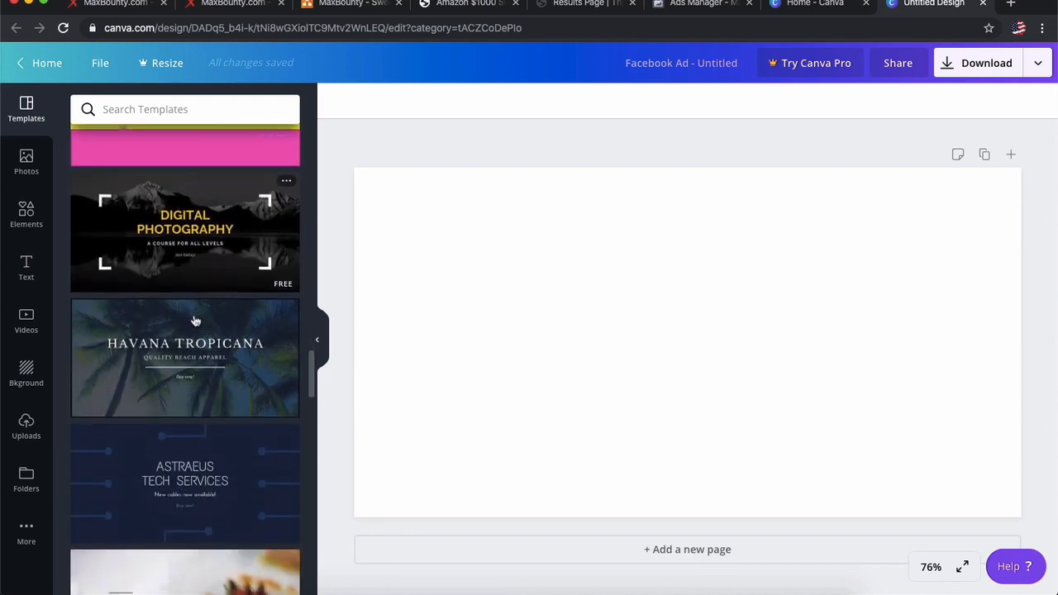
scroll(195, 321, "down", 1)
scroll(195, 320, "up", 20)
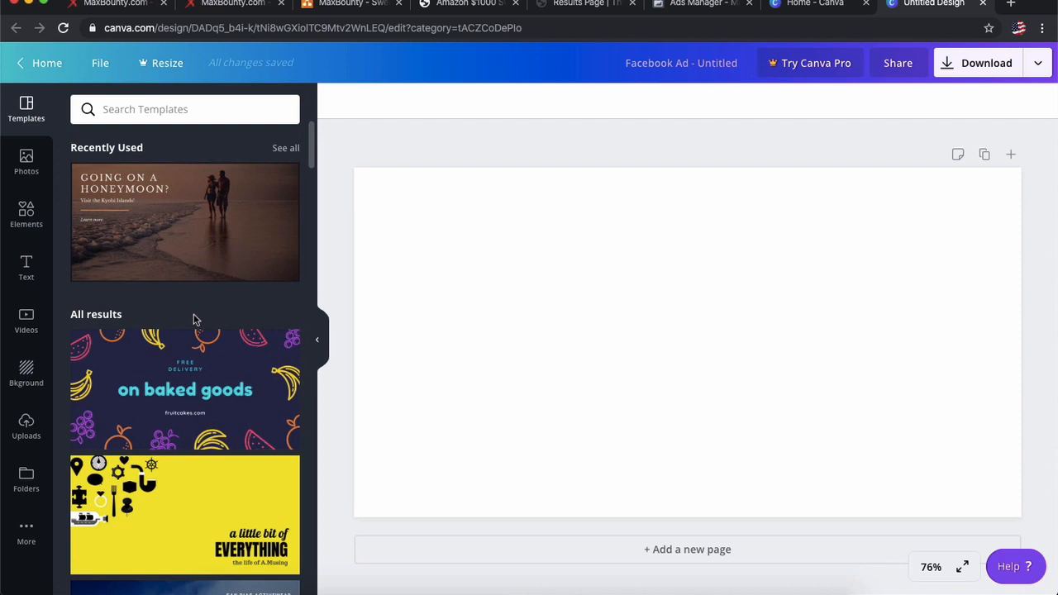
scroll(189, 366, "down", 8)
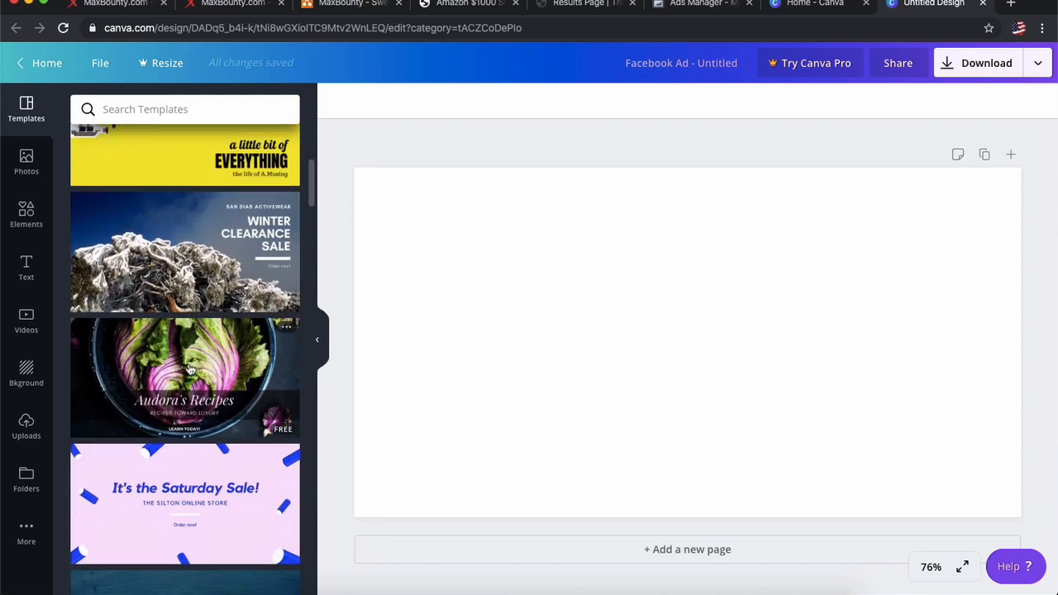
scroll(189, 370, "down", 3)
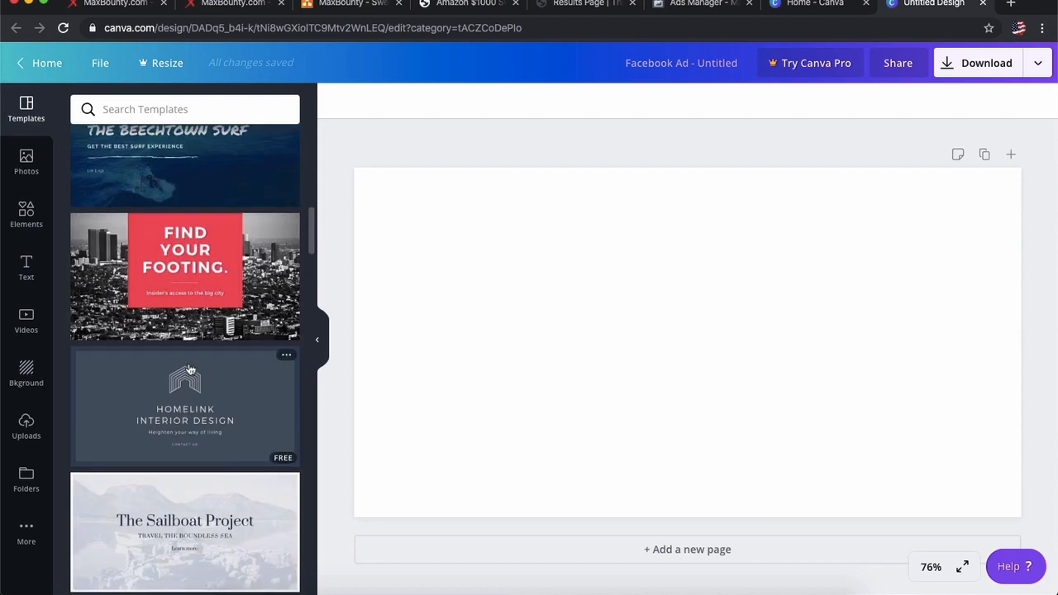
scroll(189, 370, "down", 2)
scroll(189, 369, "up", 15)
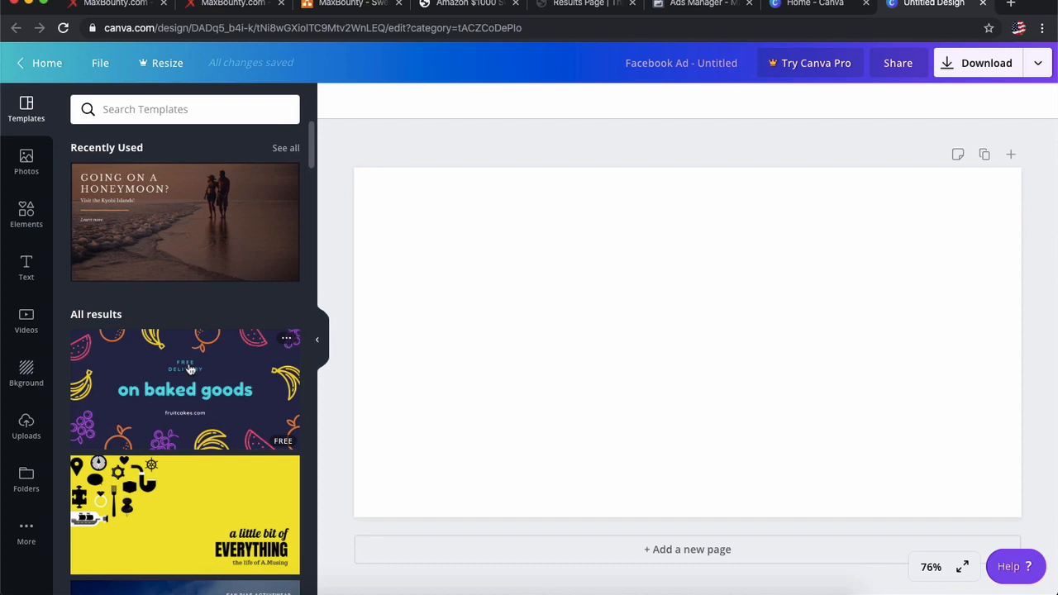
scroll(188, 370, "down", 12)
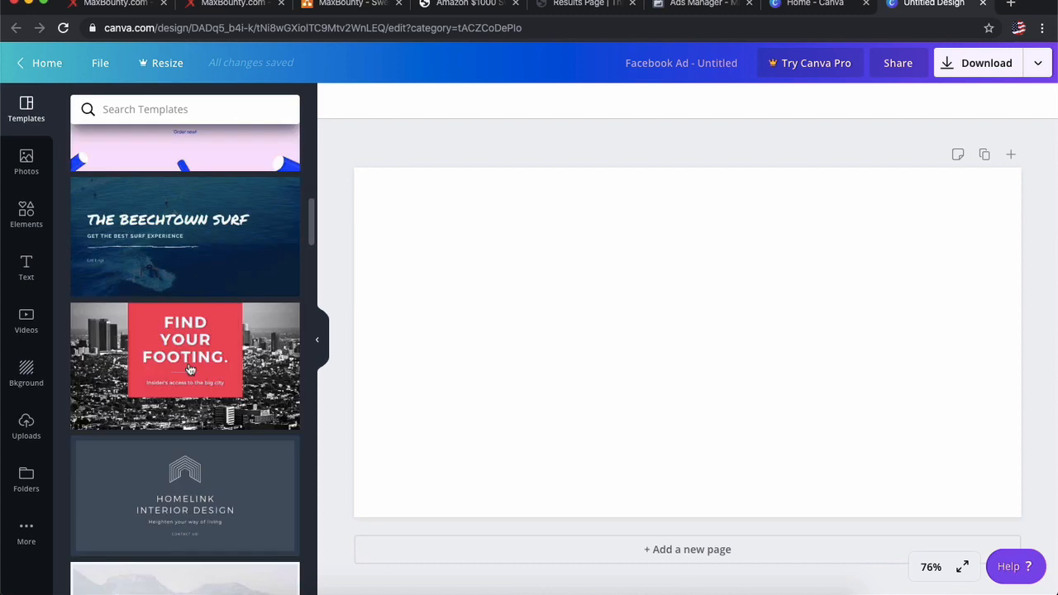
Step: Search the templates for shopping and look through the matching designs
type("shopping")
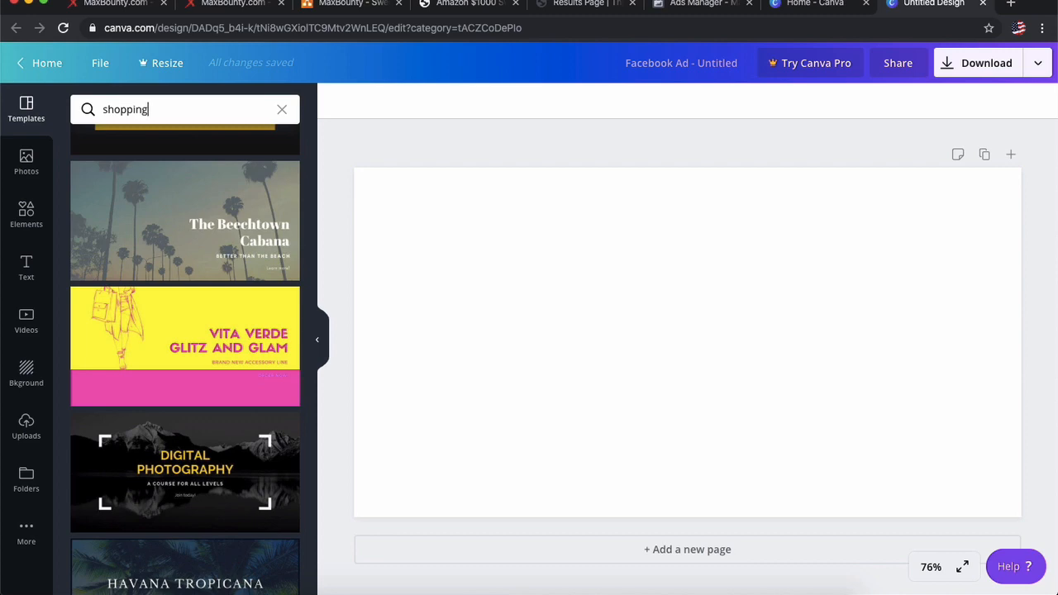
key("Return")
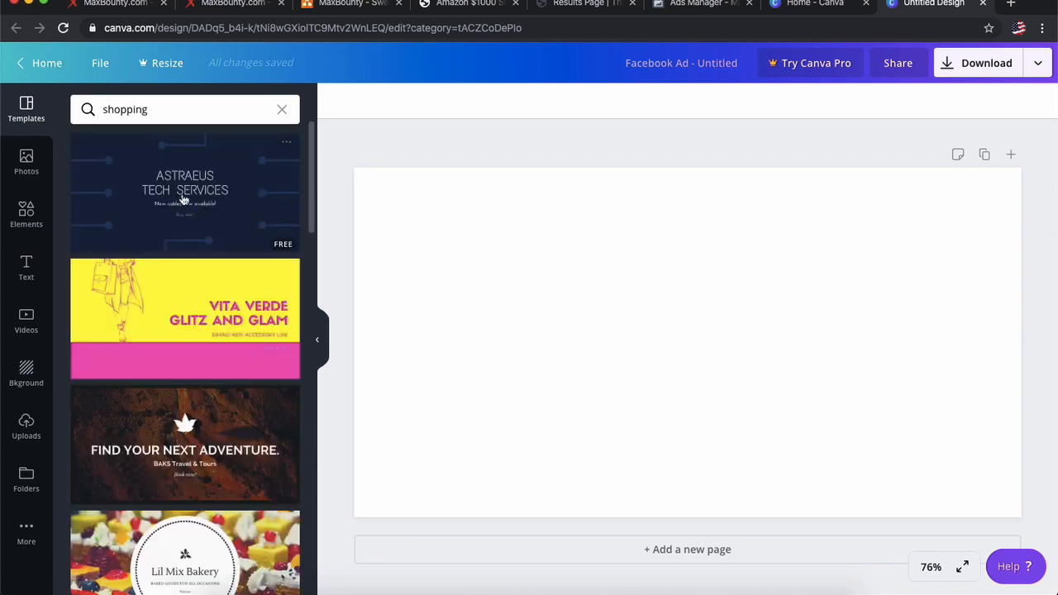
scroll(195, 316, "down", 4)
scroll(195, 316, "down", 8)
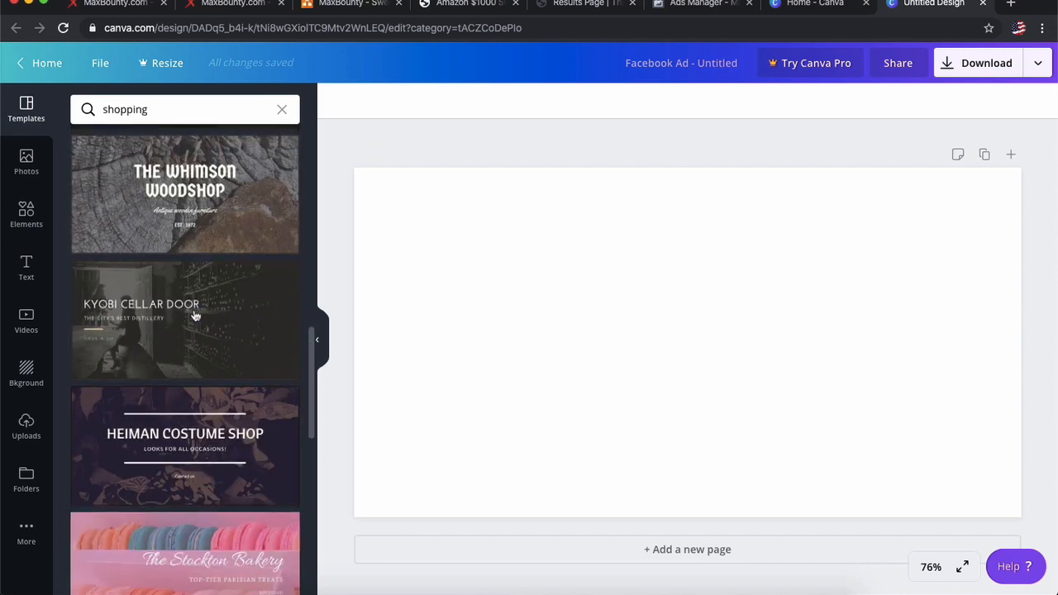
Step: Apply the "It's the Saturday Sale!" template to the blank page and replace its headline with "$1,000 Amazon Giftcard"
scroll(195, 316, "down", 5)
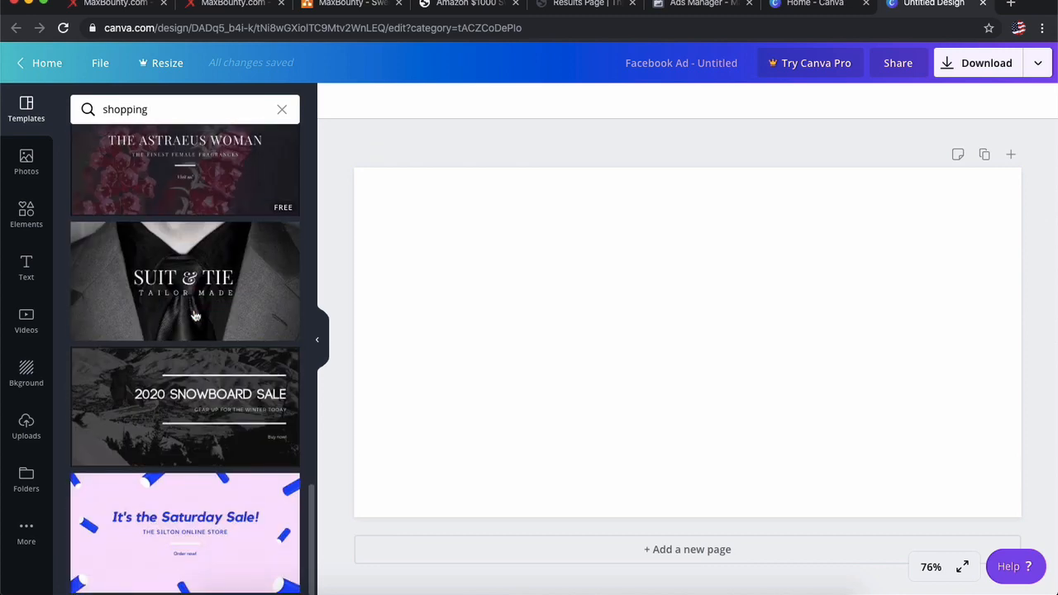
left_click_drag(198, 547, 659, 290)
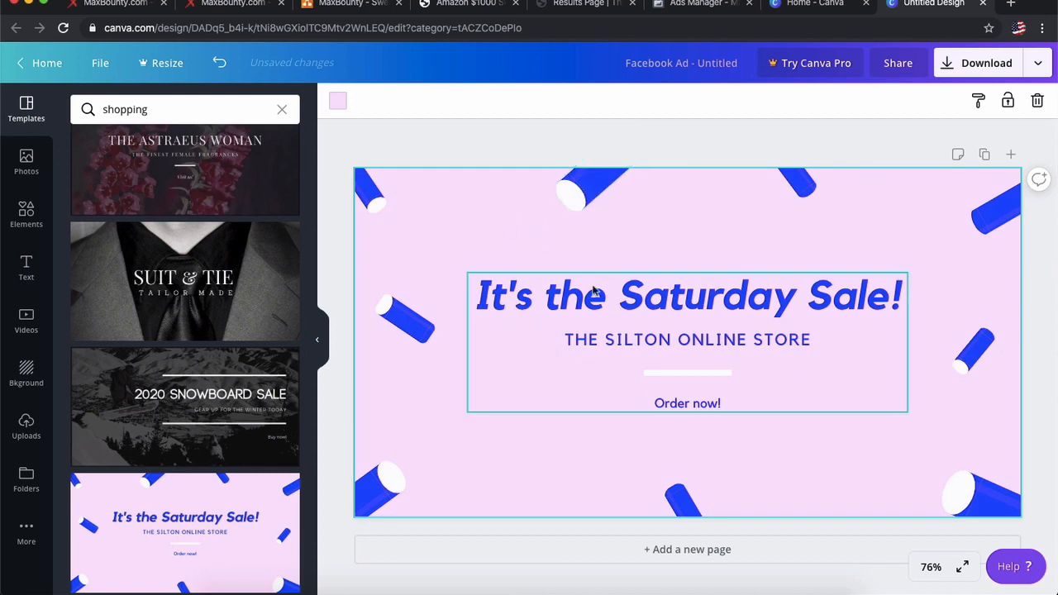
left_click(750, 297)
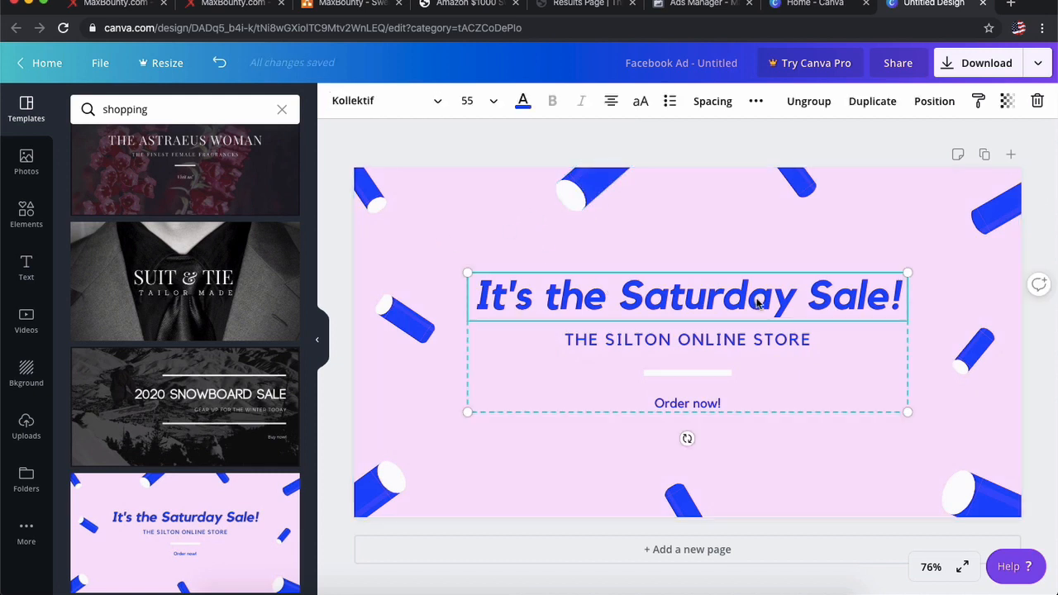
triple_click(800, 298)
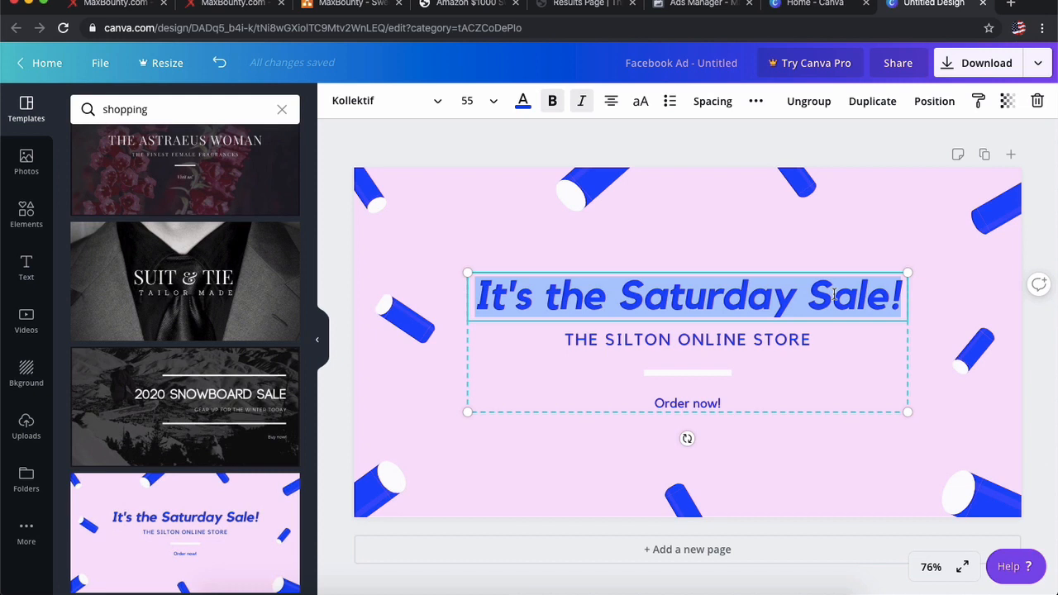
type("$1,000 AMazo")
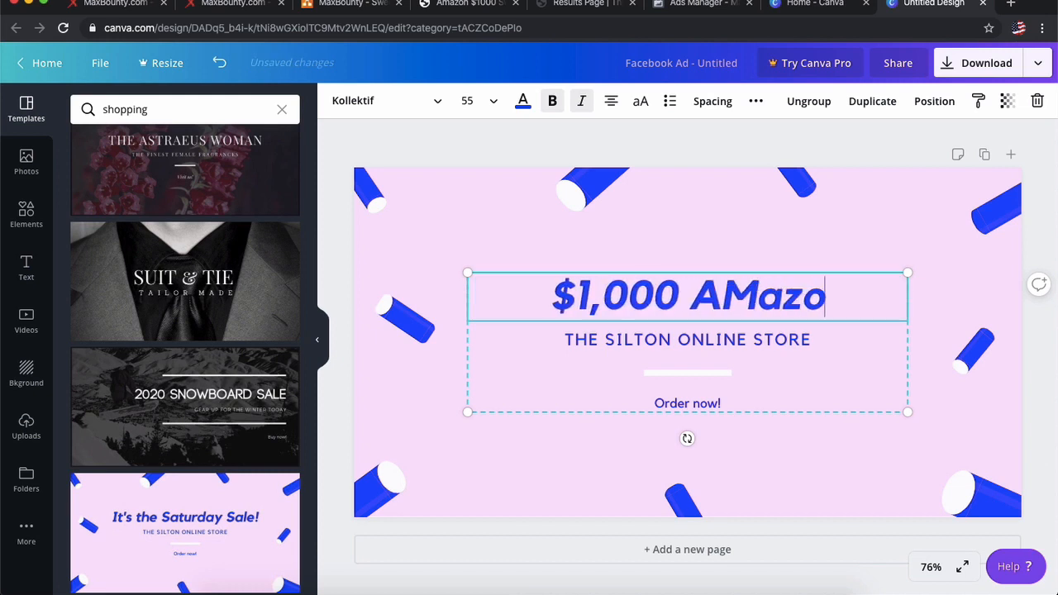
key("BackSpace")
key("BackSpace")
key("BackSpace")
key("BackSpace")
key("BackSpace")
type("Am")
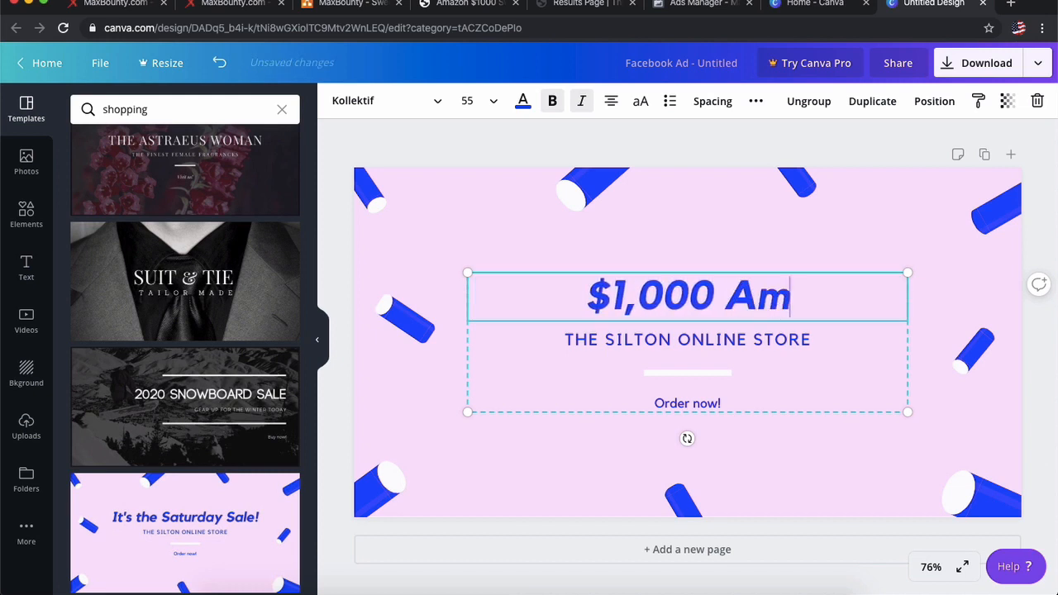
type("azon Giftcard")
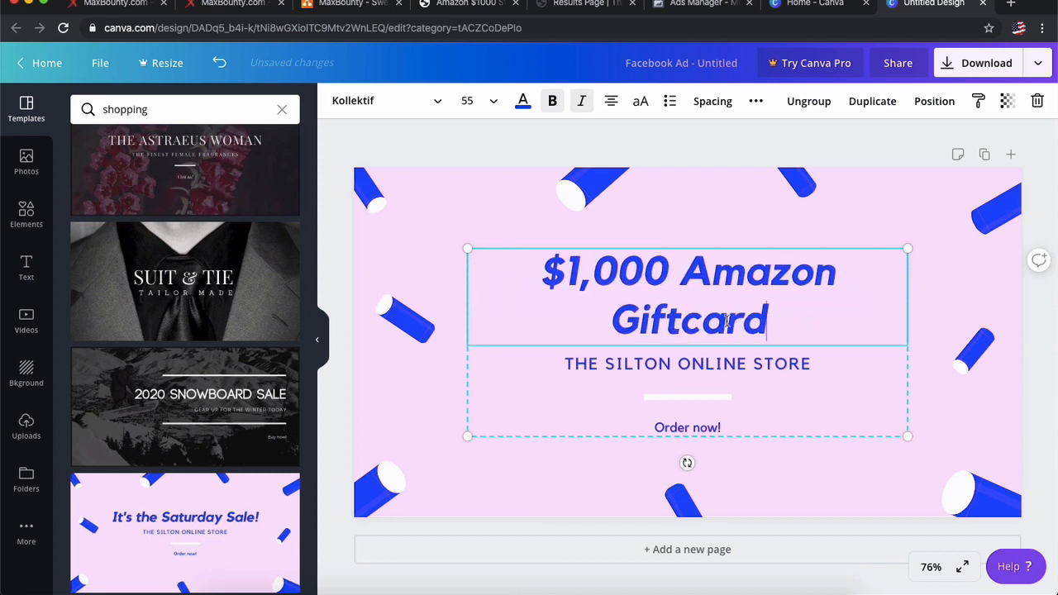
Step: Set the font size of the whole "$1,000 Amazon Giftcard" headline to 72
left_click_drag(768, 323, 541, 278)
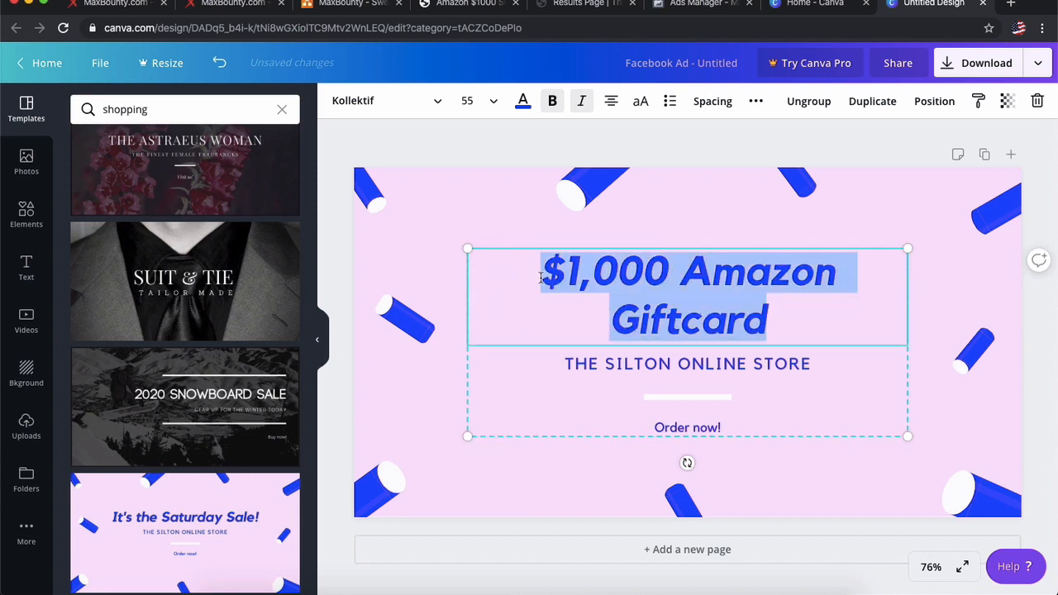
left_click(471, 100)
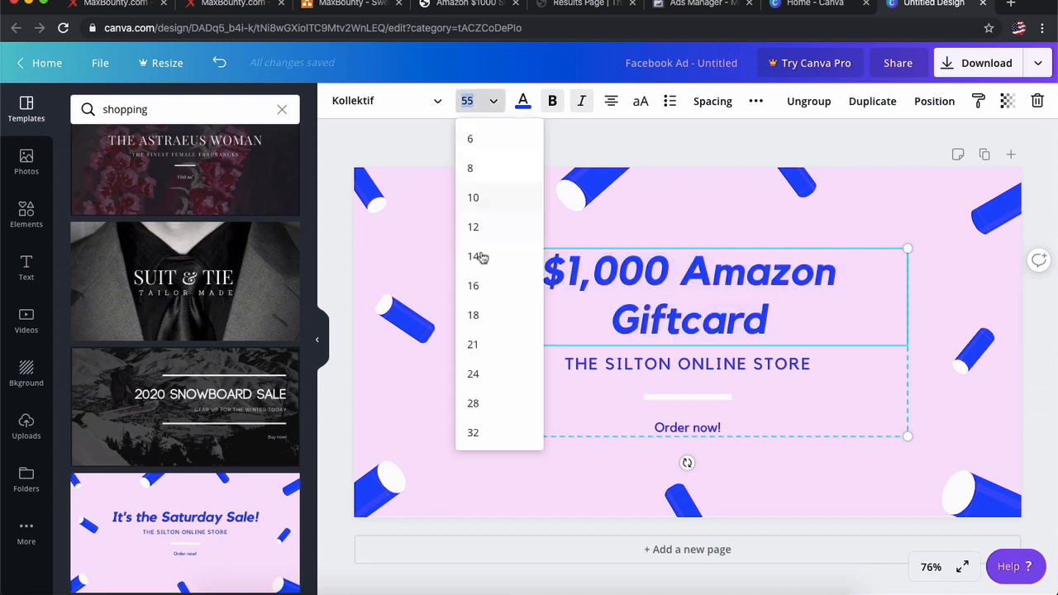
scroll(482, 330, "down", 5)
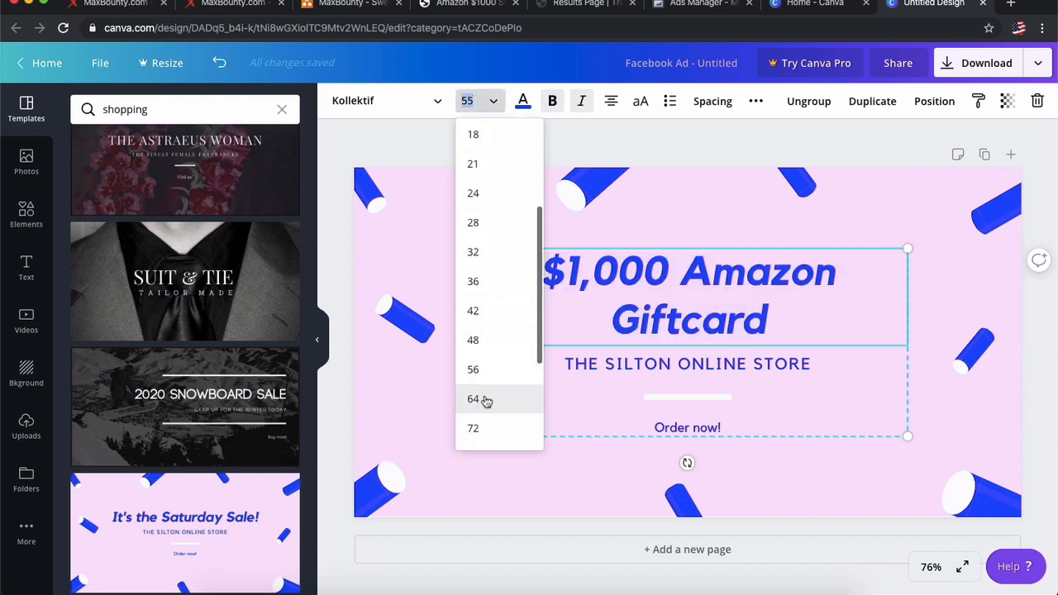
left_click(479, 398)
left_click(471, 99)
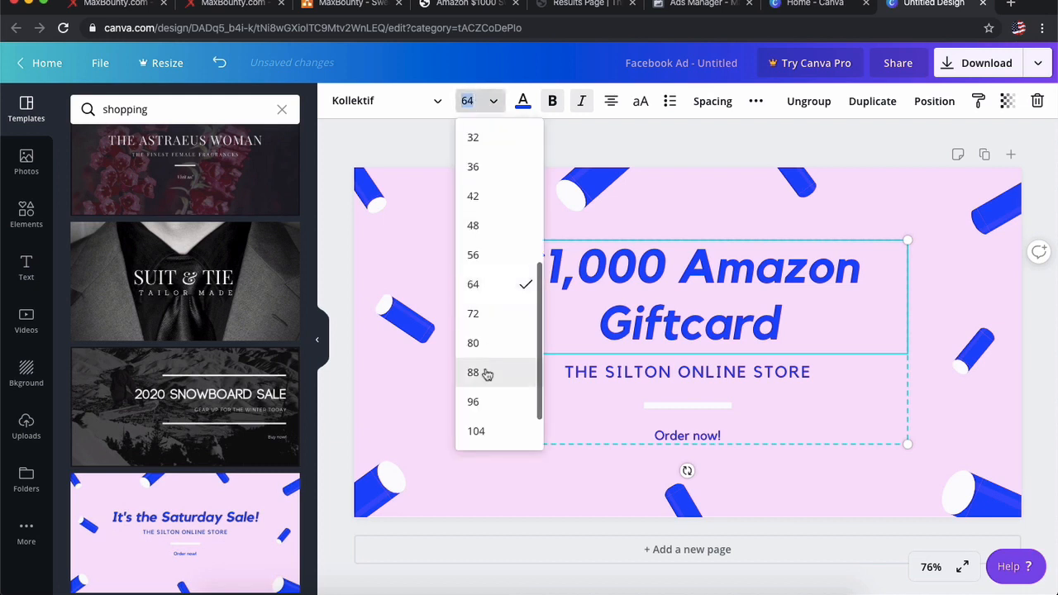
left_click(501, 314)
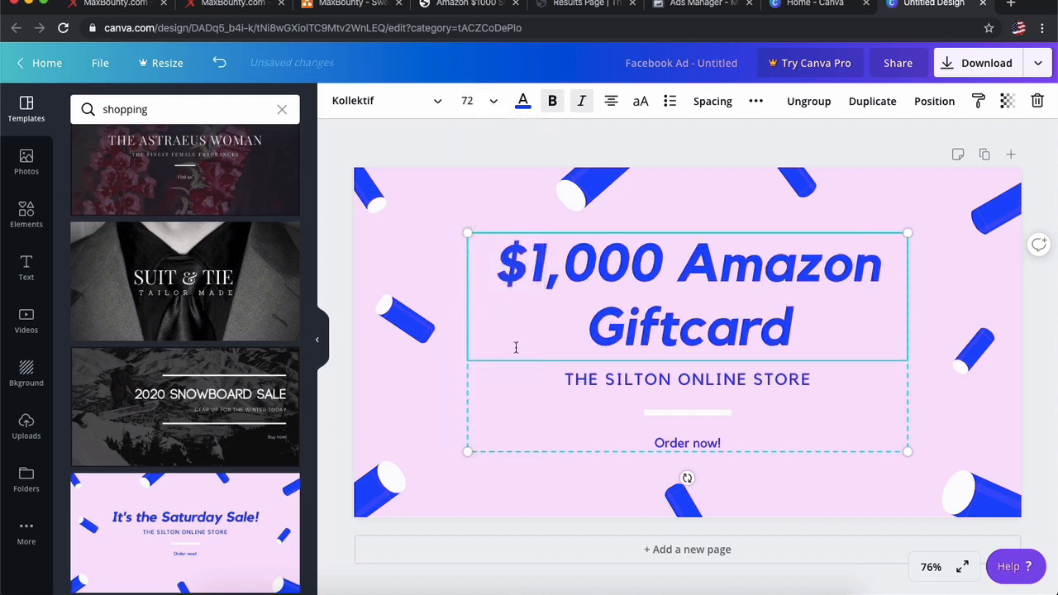
Step: Replace the store name line below the headline with "APPLY NOW!"
left_click(808, 381)
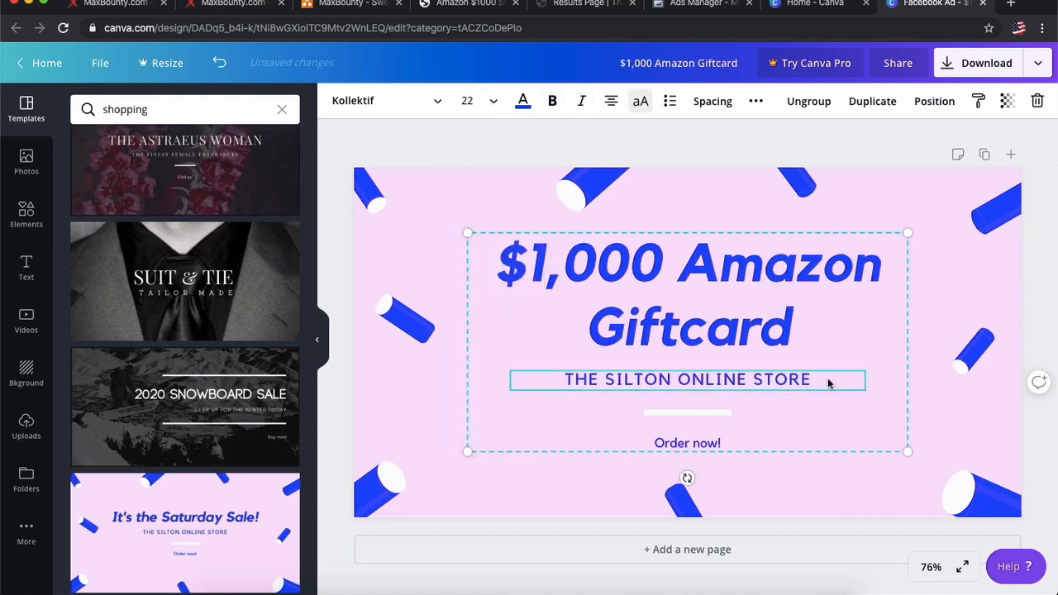
left_click_drag(827, 378, 557, 378)
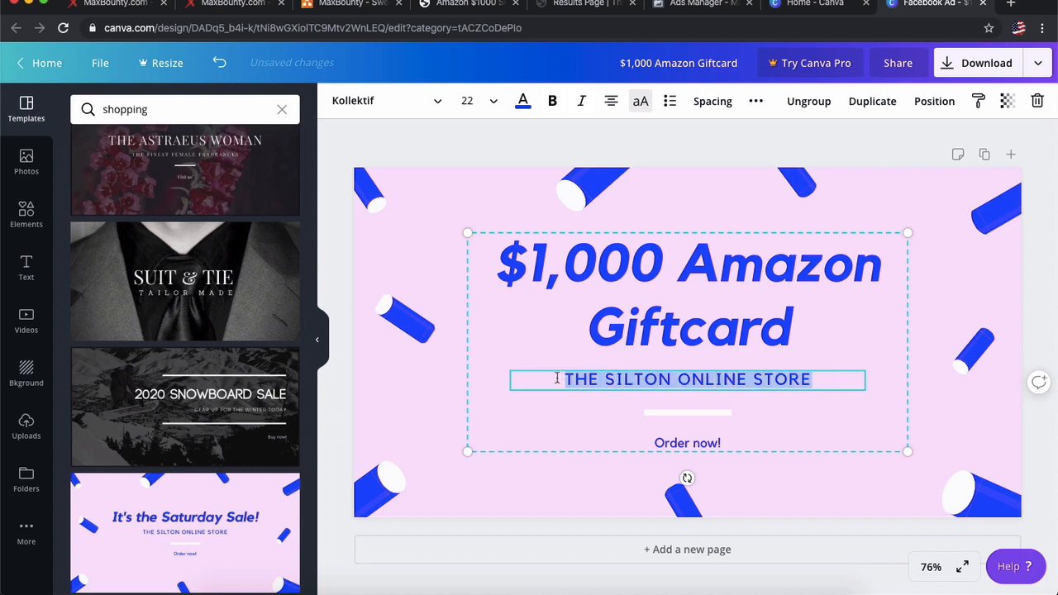
type("APPLY WIN")
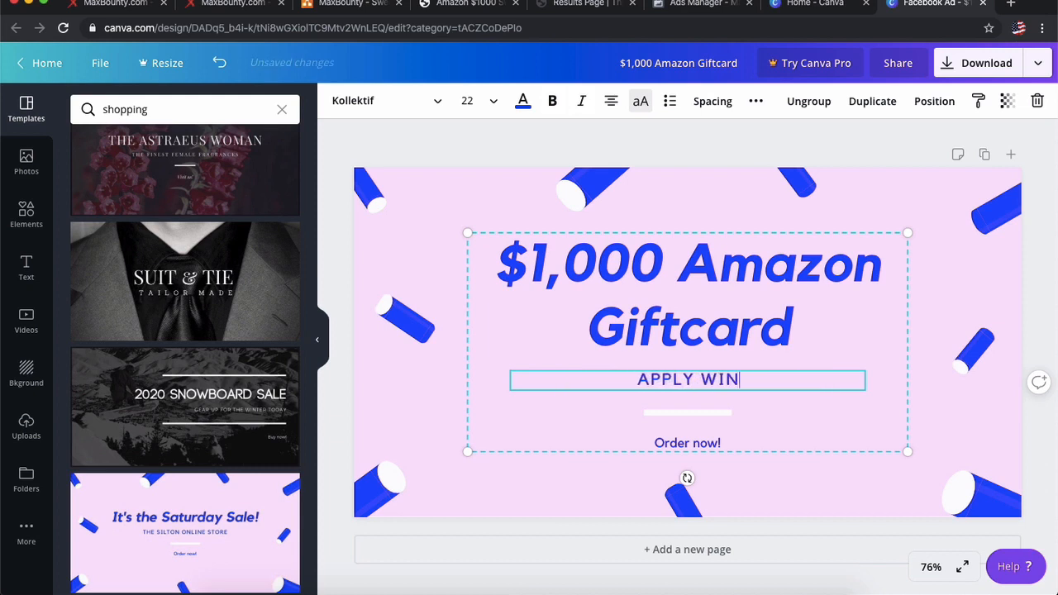
key("BackSpace")
key("BackSpace")
key("BackSpace")
type("NOW!")
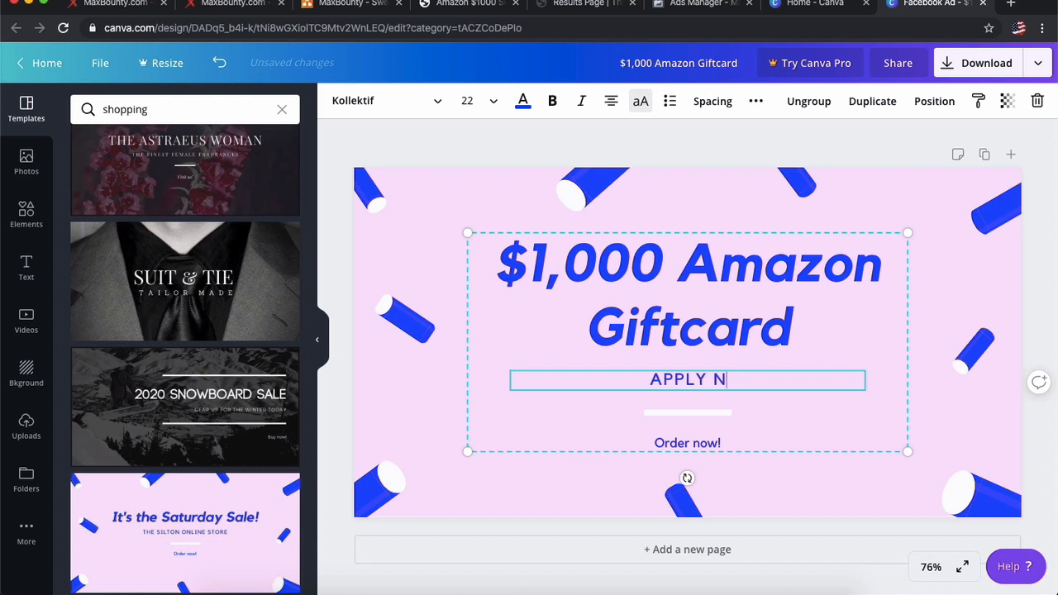
Step: Delete the white divider line and the "Order now!" text below the subtitle
left_click(715, 416)
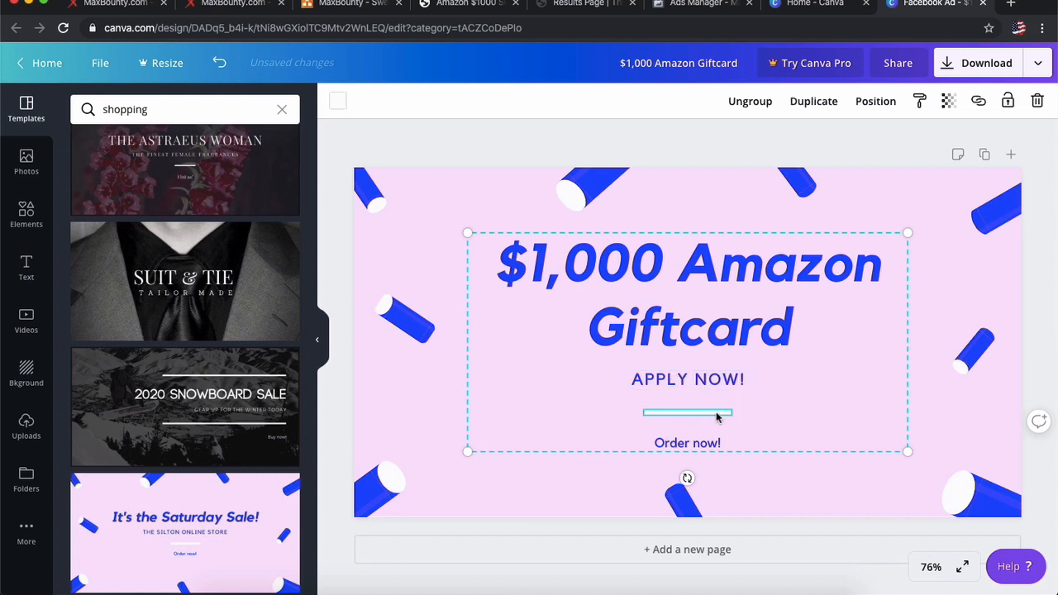
key("BackSpace")
left_click(695, 445)
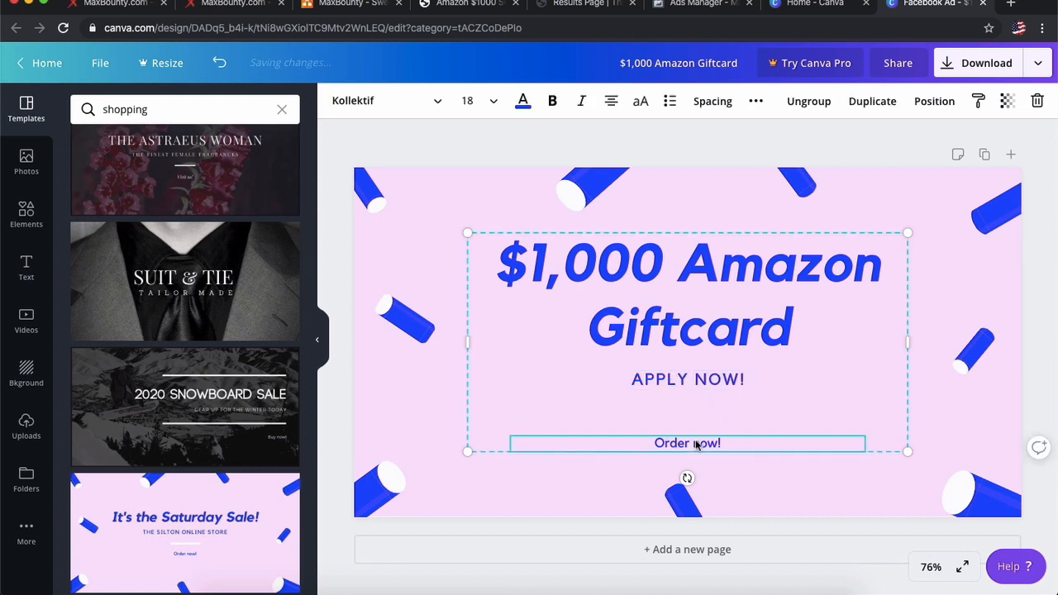
key("BackSpace")
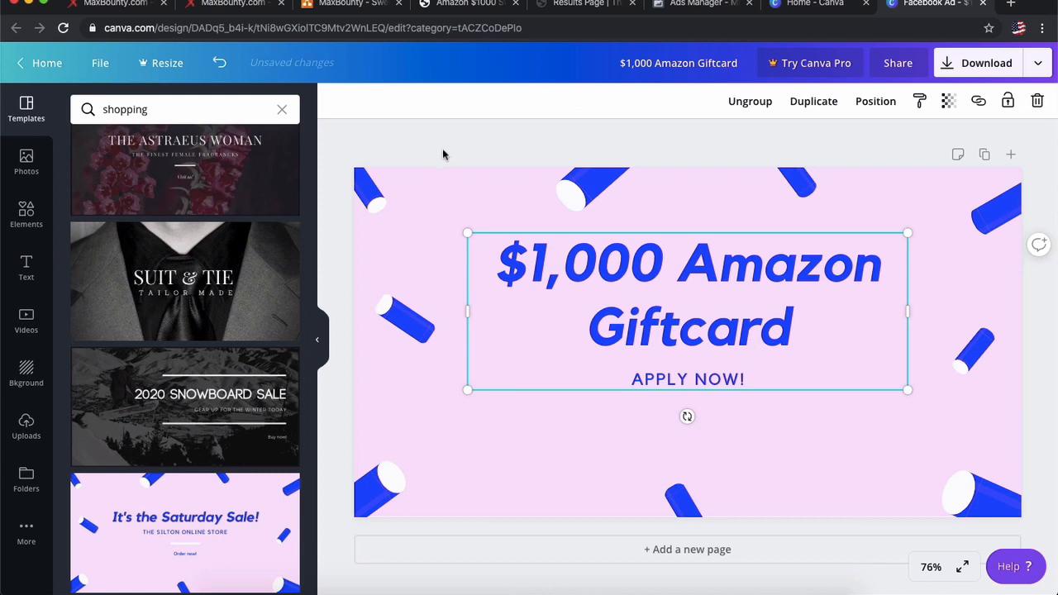
Step: Move the text group slightly down toward the middle of the design and add an exclamation mark after "Giftcard"
left_click(628, 330)
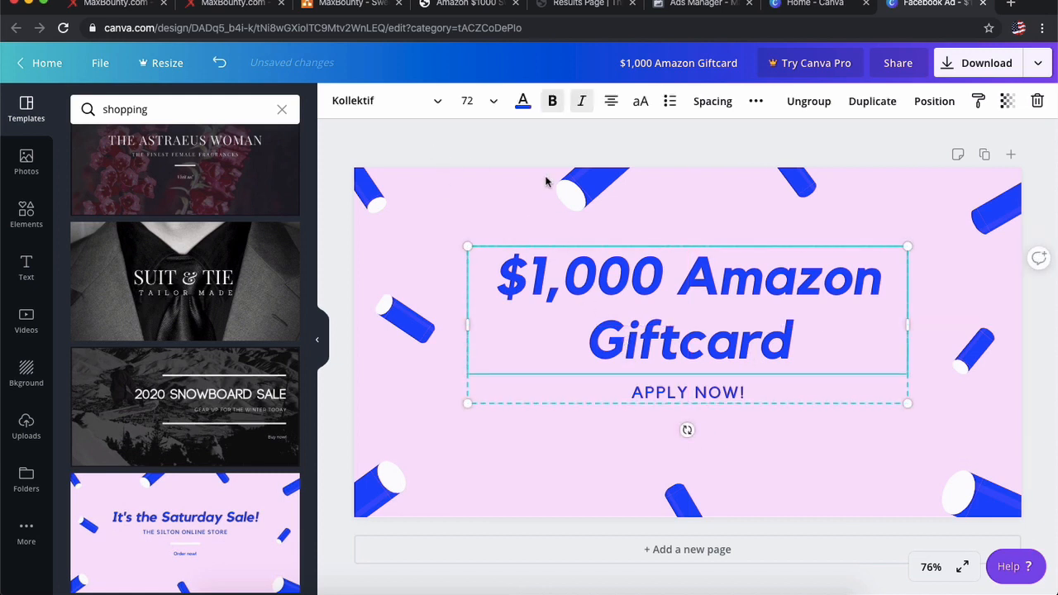
left_click(526, 153)
left_click(806, 340)
double_click(797, 345)
left_click(797, 345)
type("!")
left_click(496, 148)
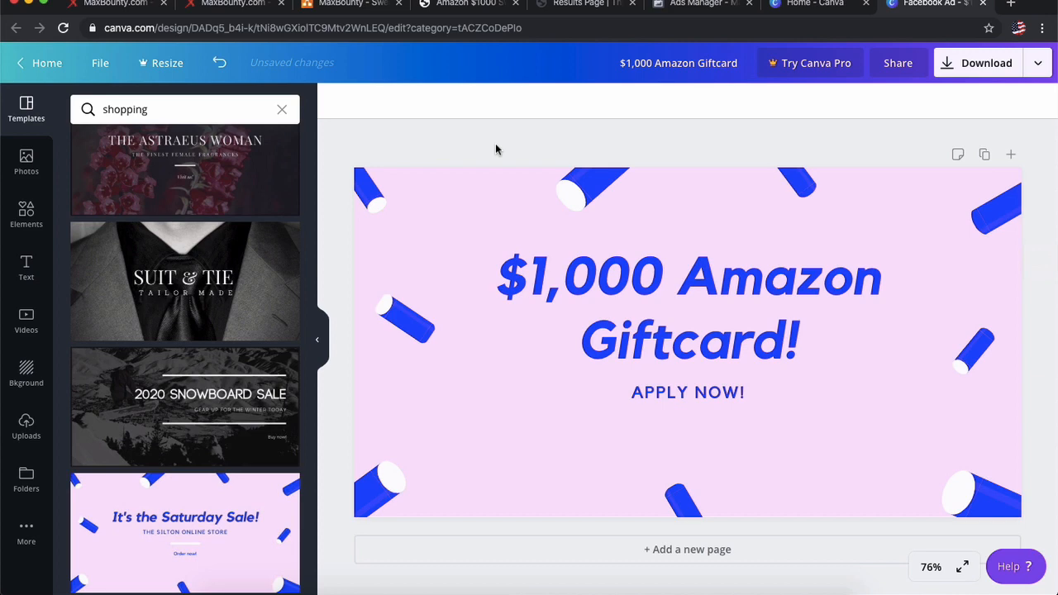
Step: Search the templates for dollars and for dollar, and clear the search
left_click(167, 105)
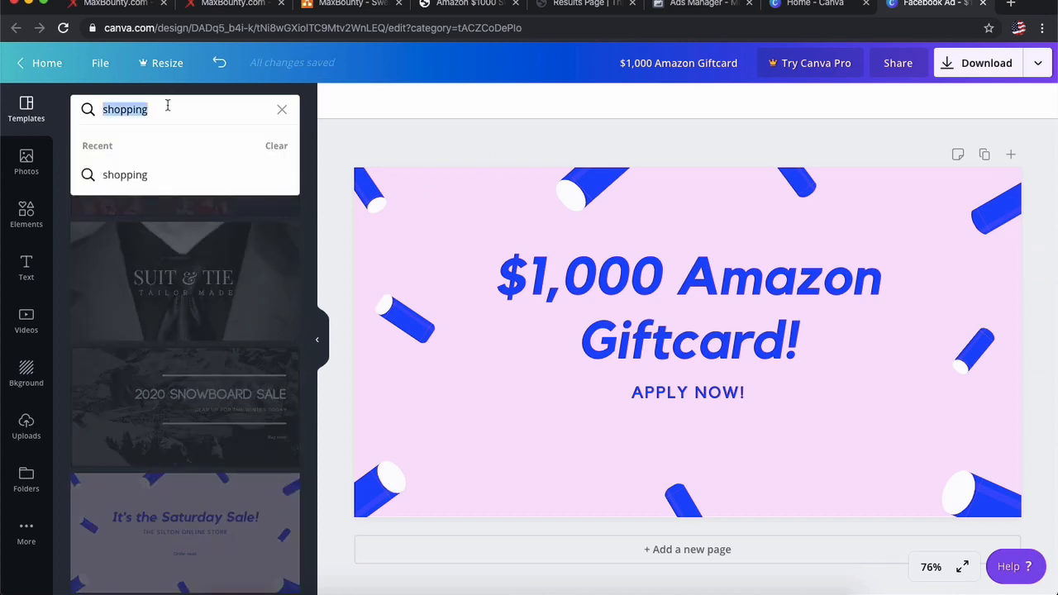
type("dollars")
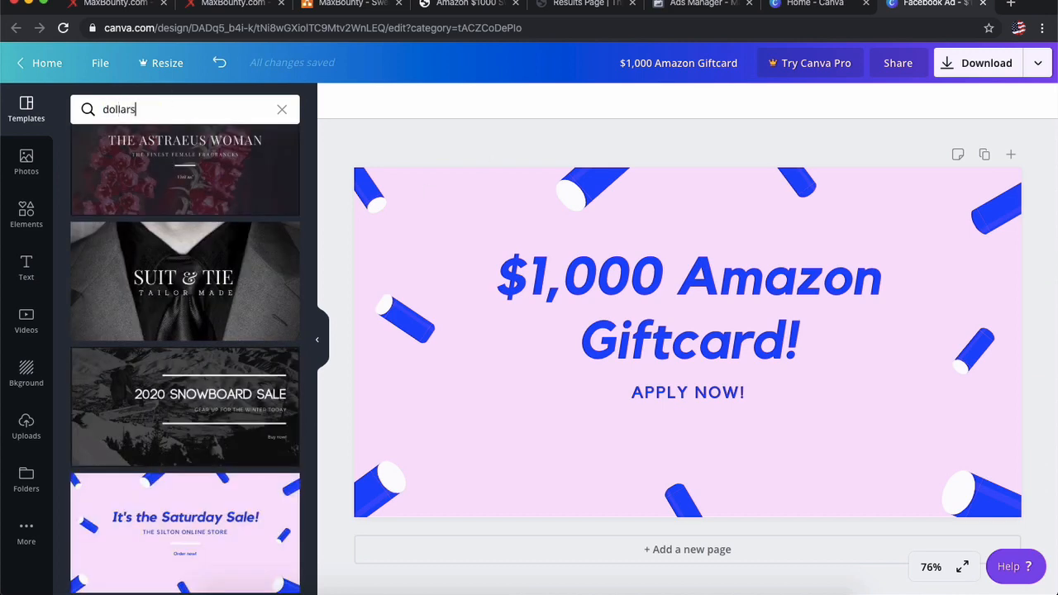
key("Return")
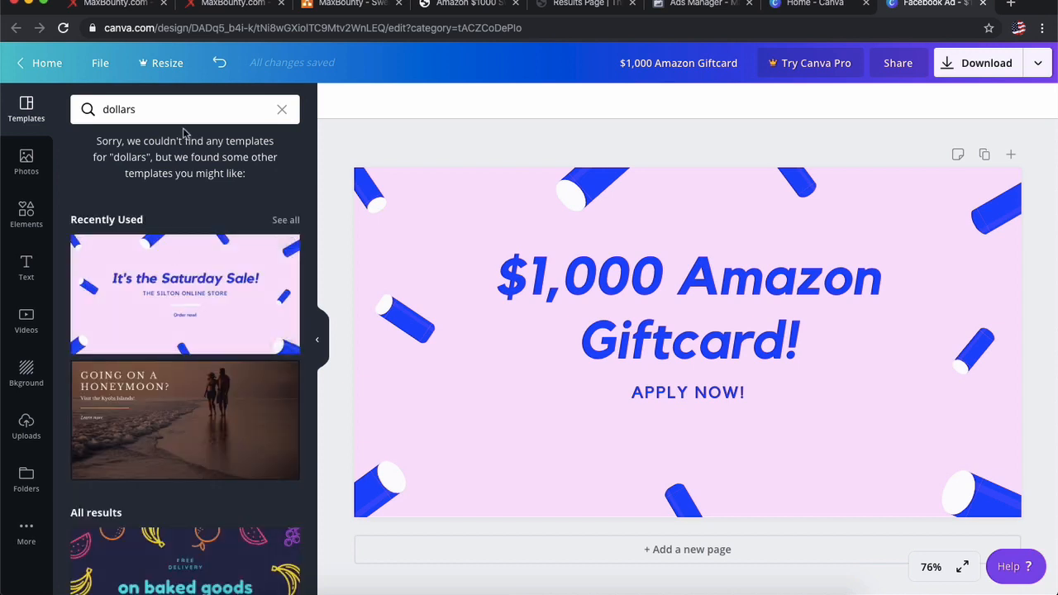
key("BackSpace")
key("Return")
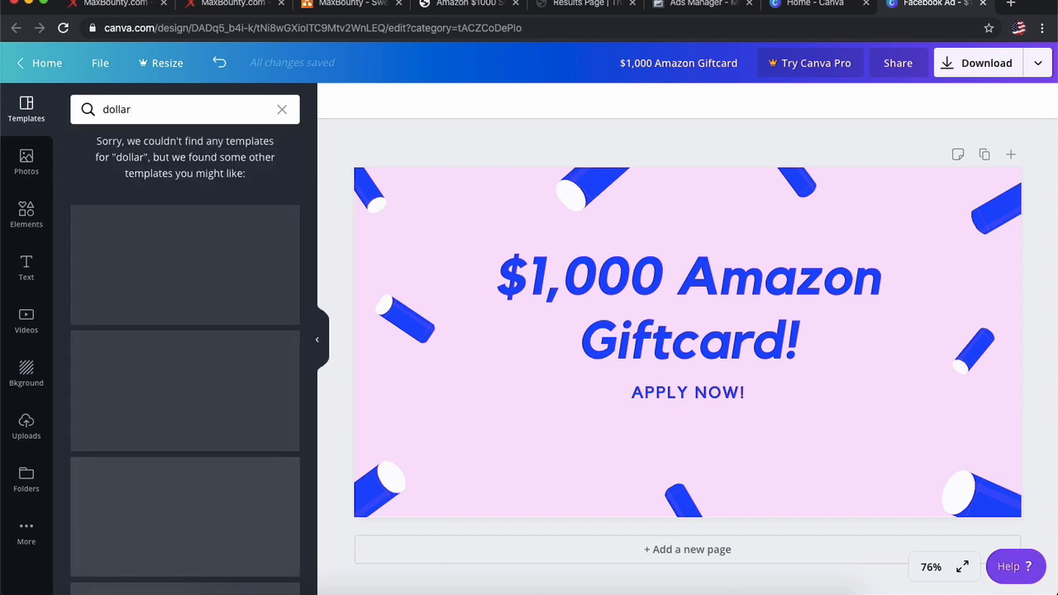
left_click(282, 109)
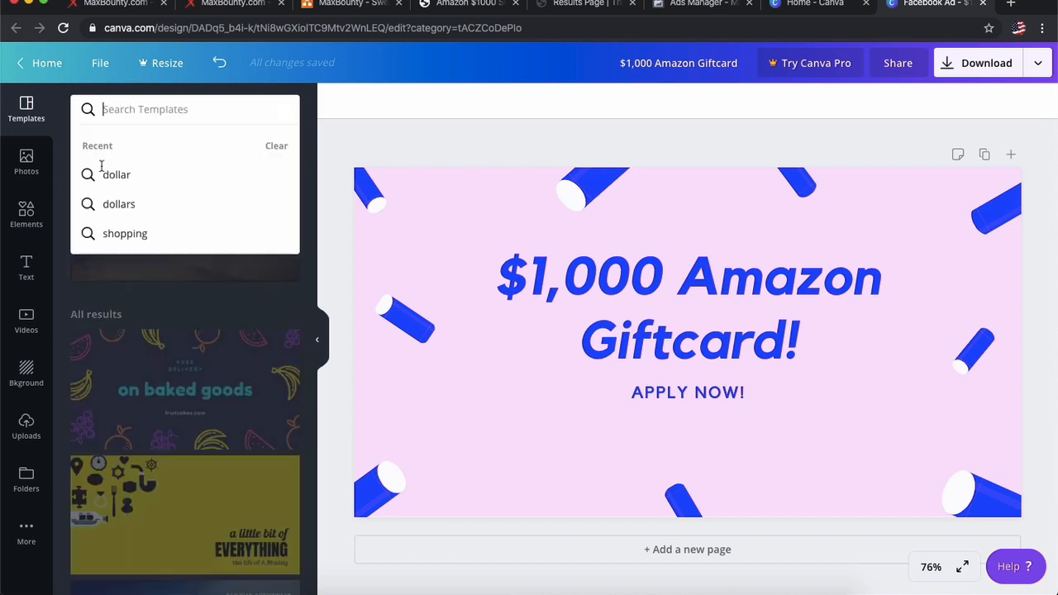
Step: Search the elements for dollar, add the yellow outlined money bag, and place it at reduced size to the left of "APPLY NOW!"
left_click(33, 234)
left_click(227, 109)
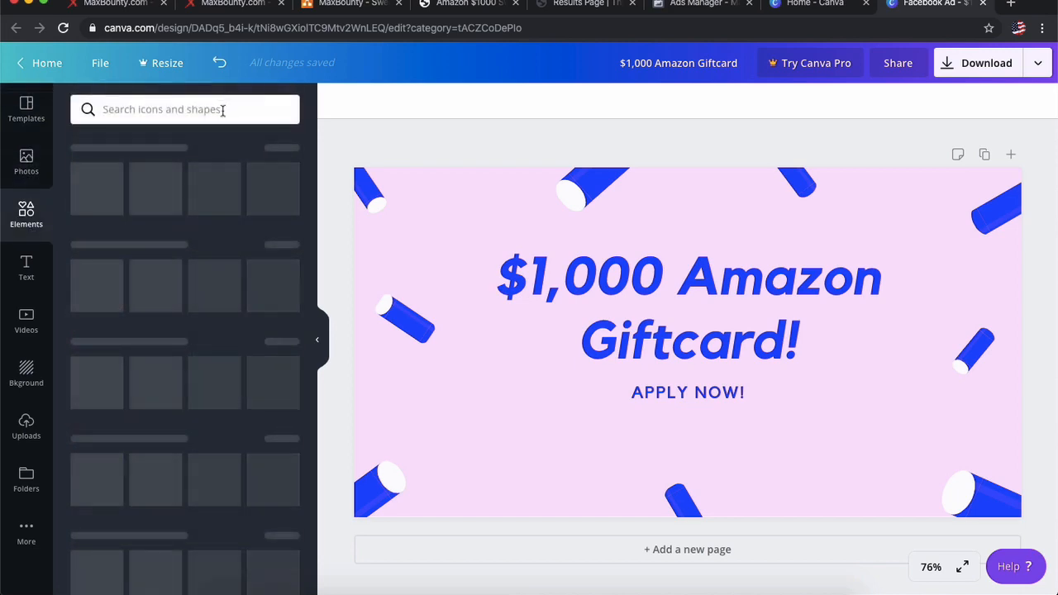
type("dollar")
key("Return")
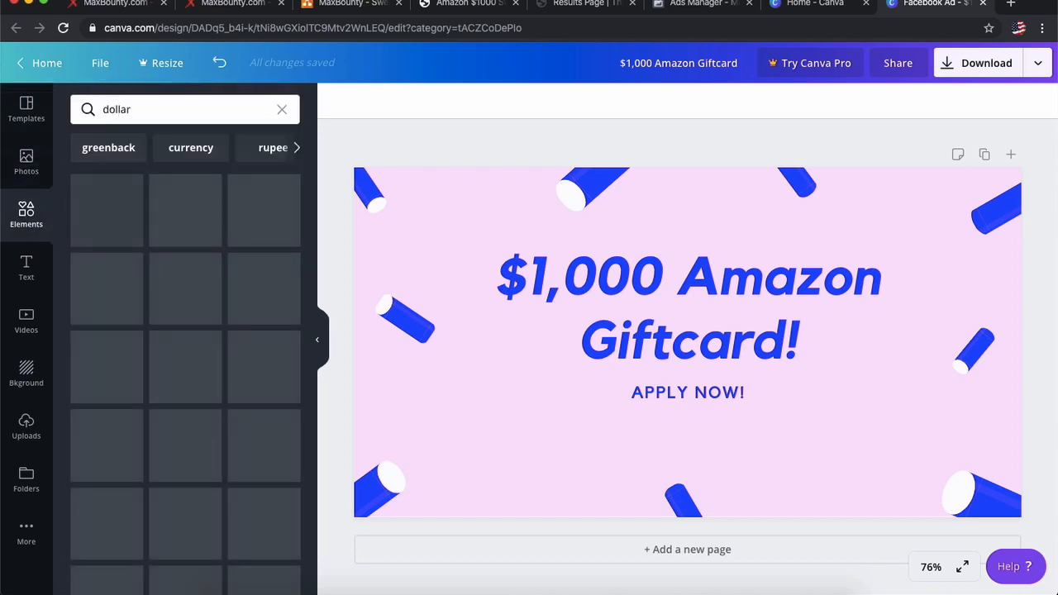
left_click_drag(264, 287, 465, 347)
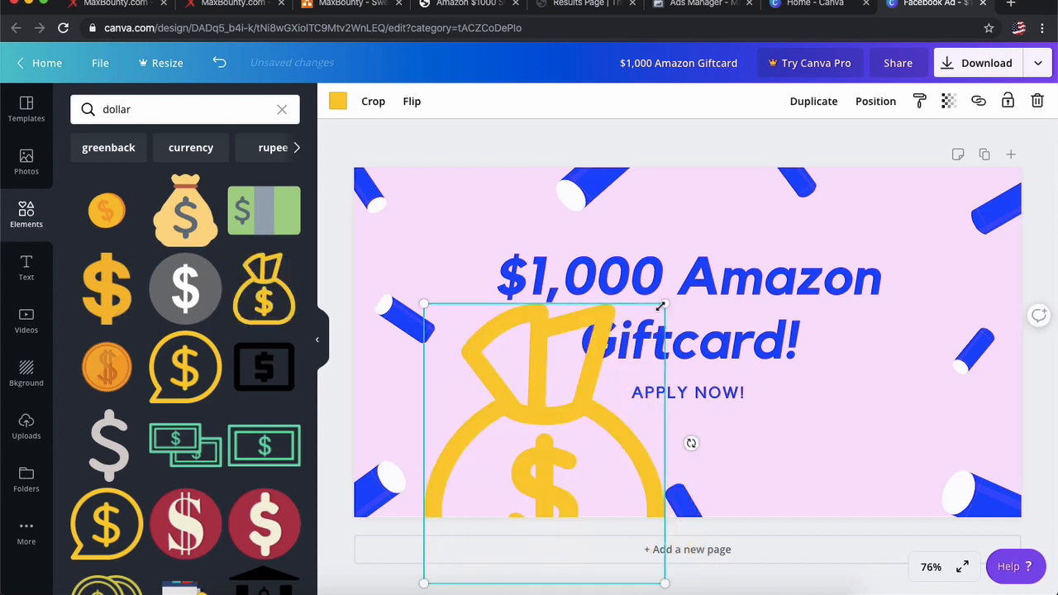
left_click_drag(660, 306, 548, 437)
left_click_drag(506, 466, 519, 365)
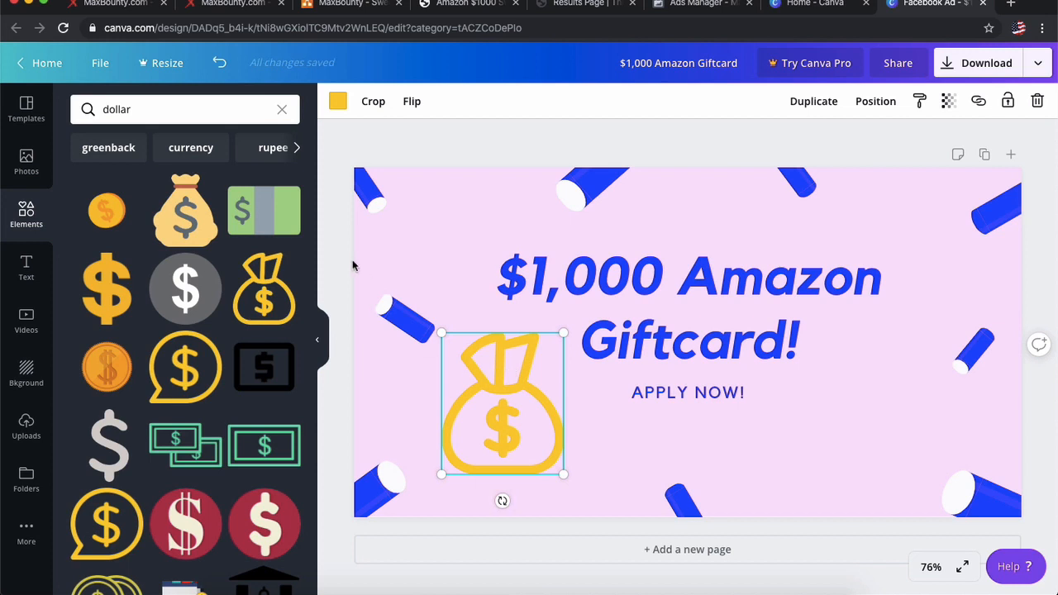
left_click_drag(264, 287, 923, 259)
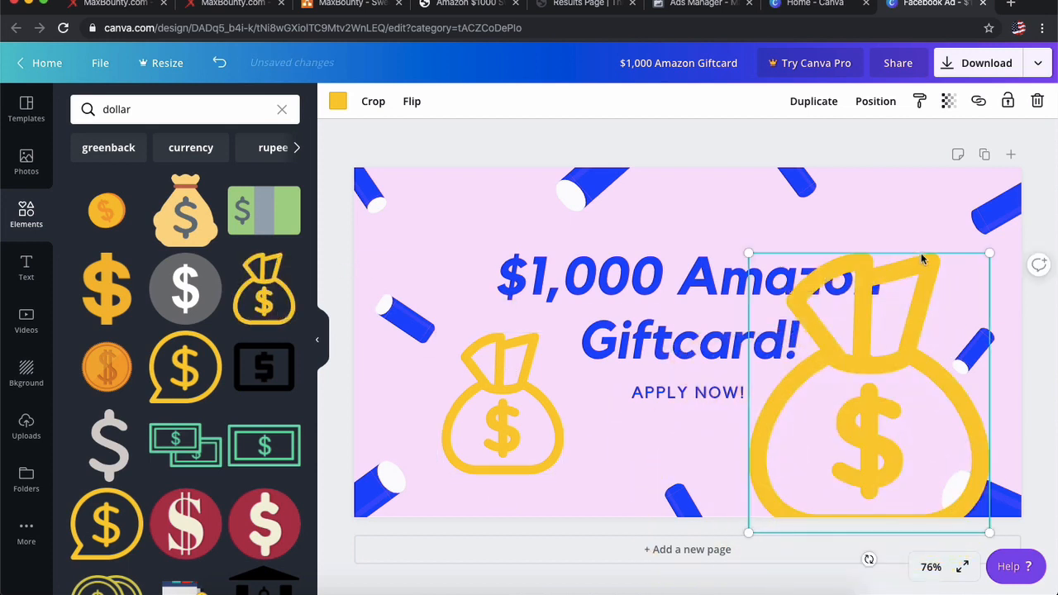
left_click_drag(992, 252, 895, 361)
key("Delete")
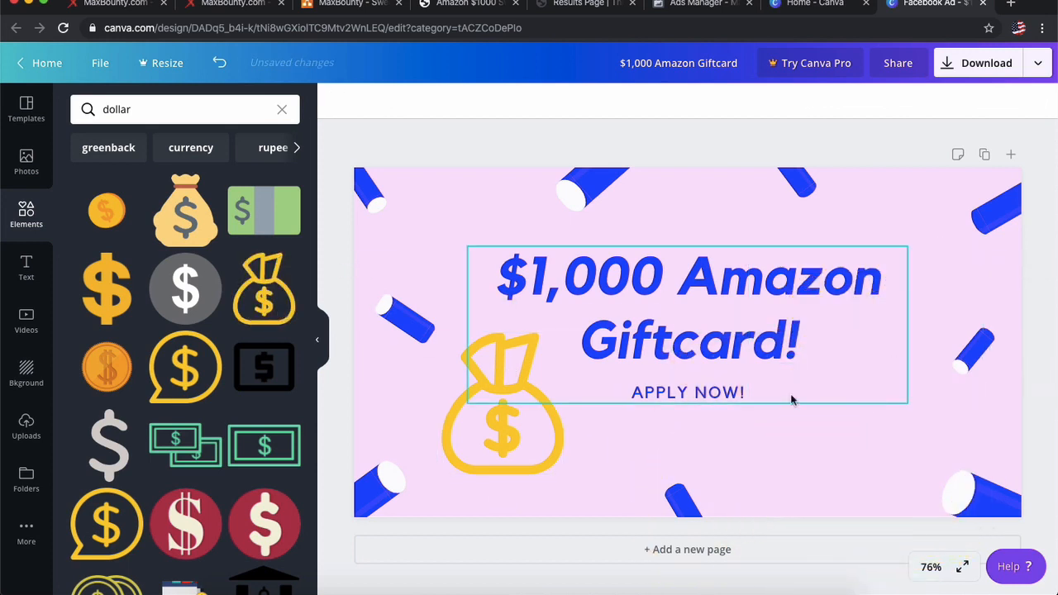
Step: Duplicate the small money bag and place the copy on the opposite side of "APPLY NOW!"
left_click(541, 441)
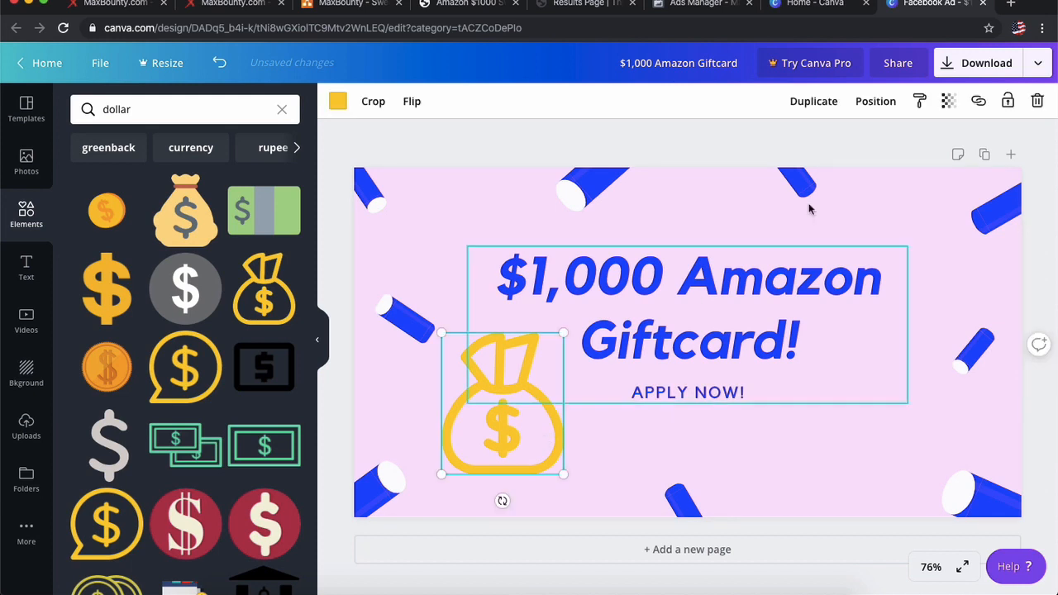
left_click(813, 101)
left_click_drag(533, 432, 899, 411)
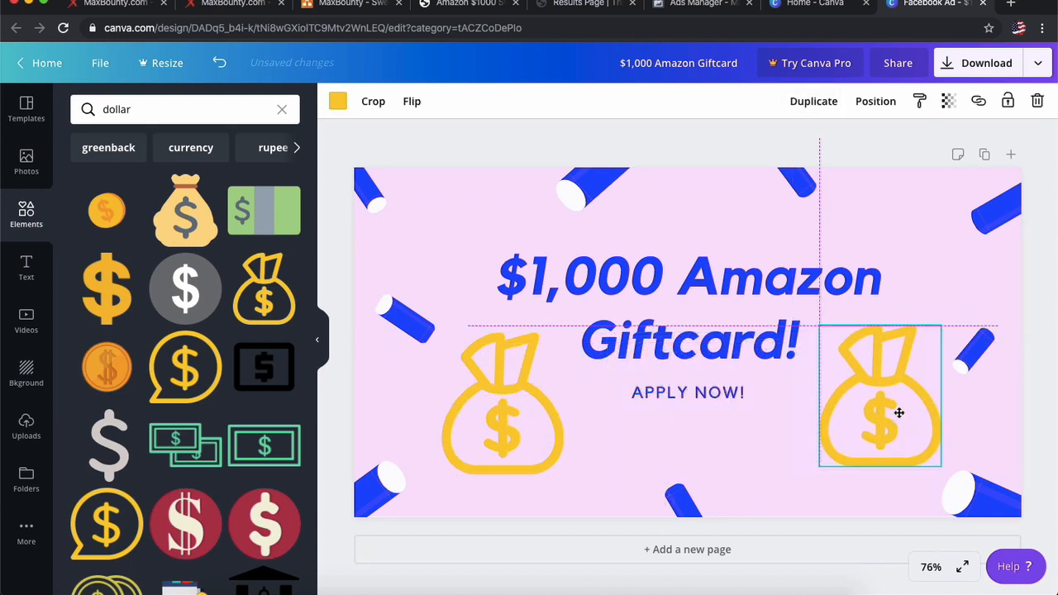
left_click(763, 143)
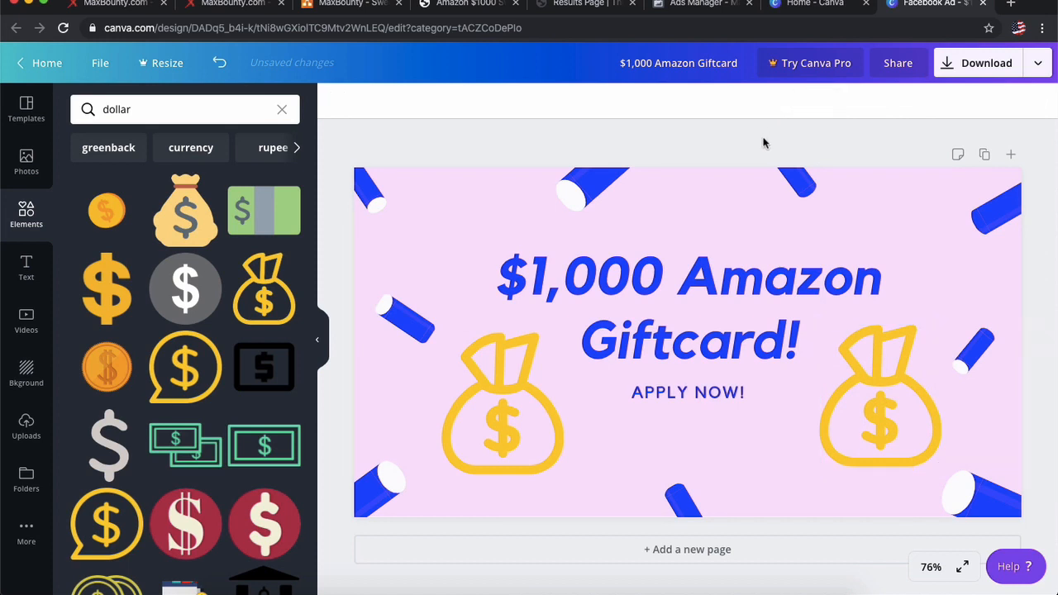
Step: Delete both yellow outlined money bags beside "APPLY NOW!"
left_click(501, 395)
key("Delete")
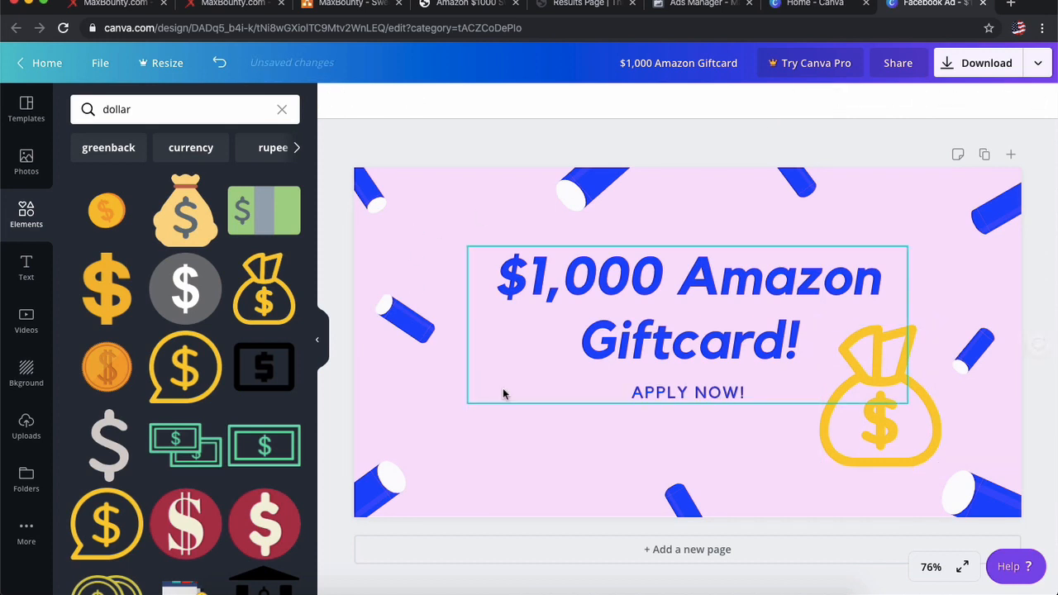
left_click(865, 400)
key("Delete")
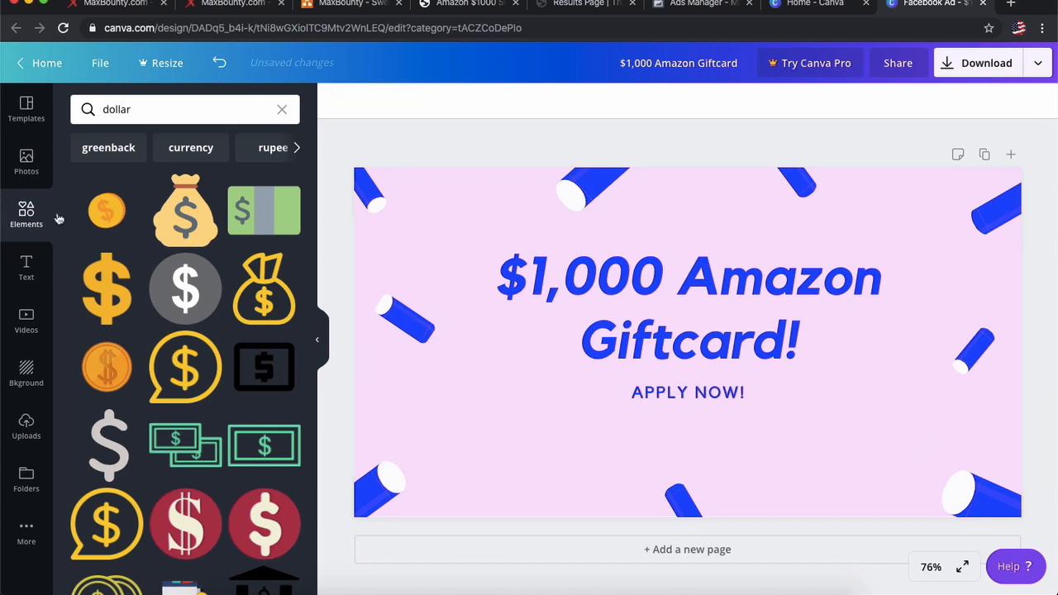
Step: Add the solid golden dollar sign to the design, shrink it, and place it to the left of "APPLY NOW!"
left_click_drag(109, 289, 543, 319)
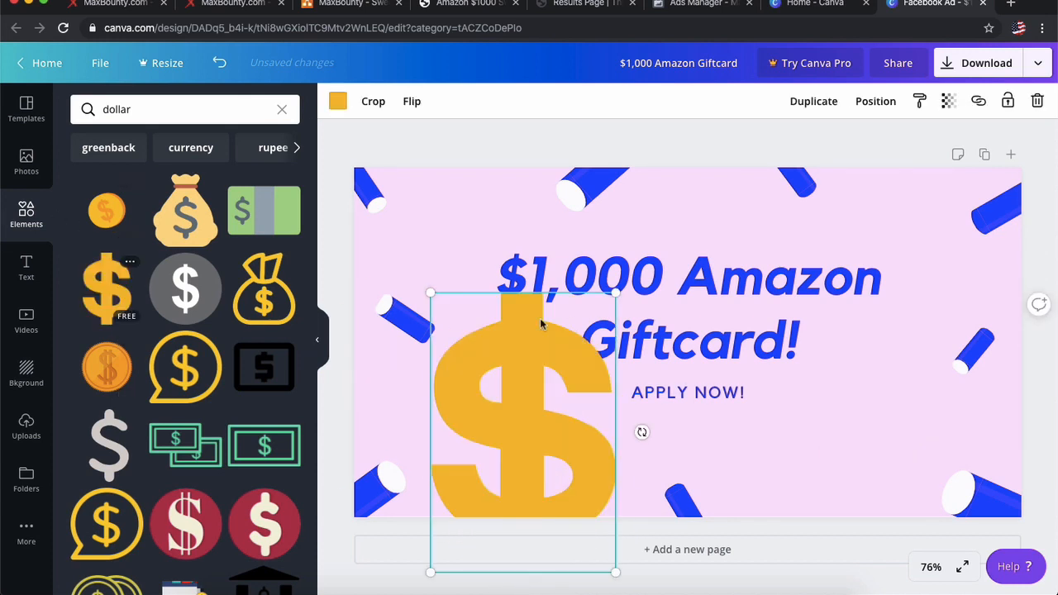
left_click_drag(612, 293, 505, 398)
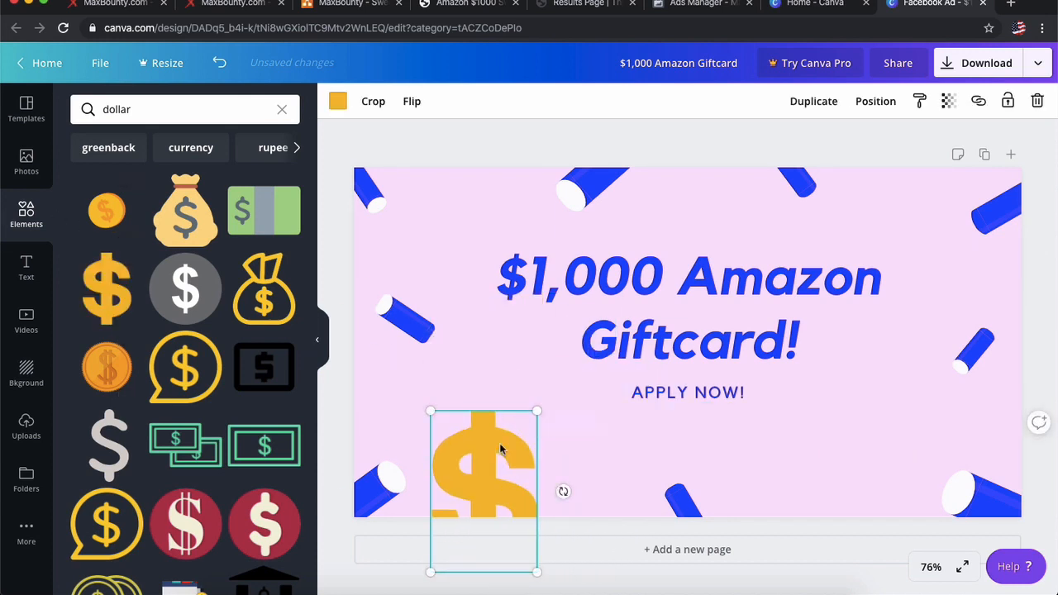
left_click_drag(502, 457, 515, 373)
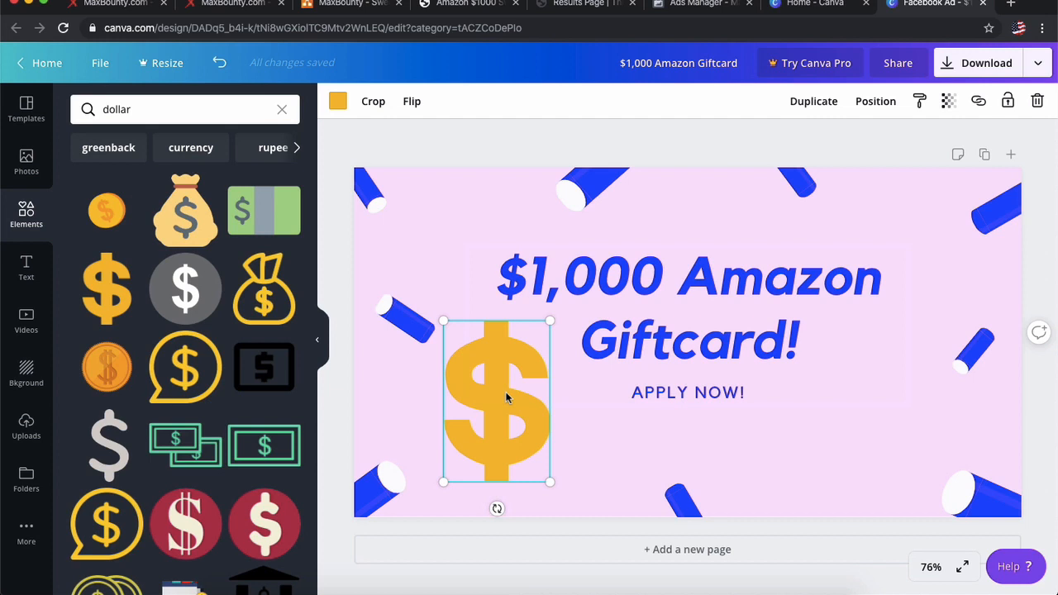
Step: Duplicate the golden dollar sign and place the copy at the same height on the opposite side of "APPLY NOW!"
left_click(824, 102)
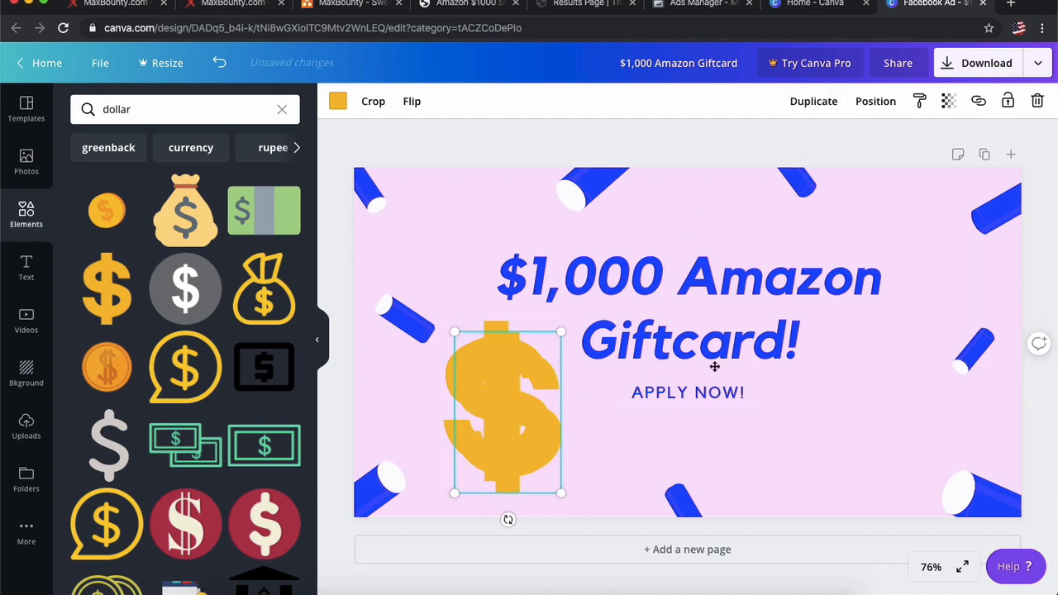
left_click_drag(714, 366, 909, 378)
left_click(844, 146)
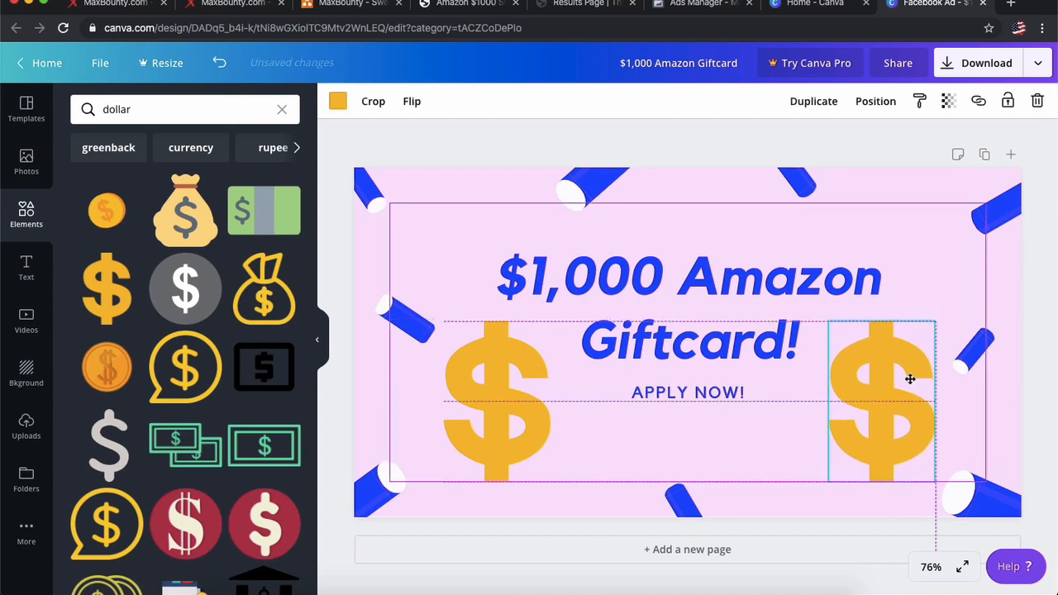
left_click_drag(910, 379, 909, 378)
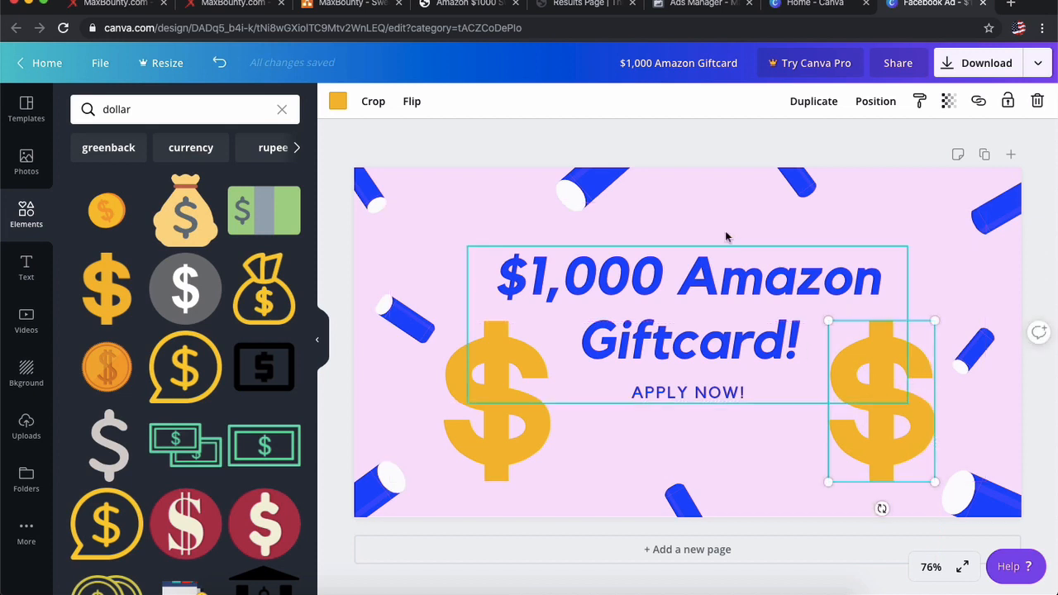
left_click(708, 141)
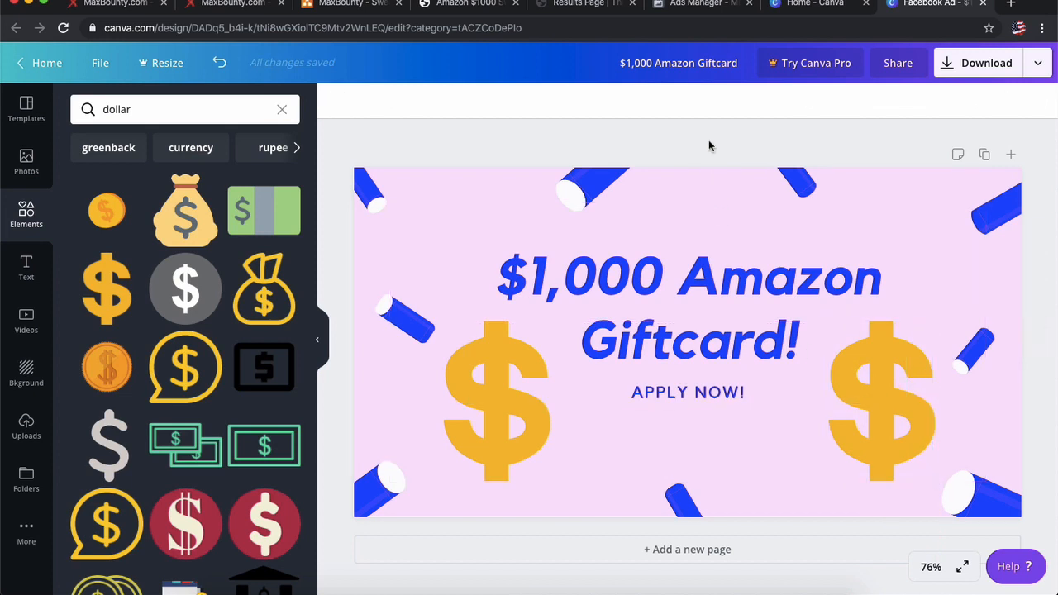
Step: Shrink the left dollar sign a little and move it beside "APPLY NOW!", and delete the larger copy on the right
left_click(539, 327)
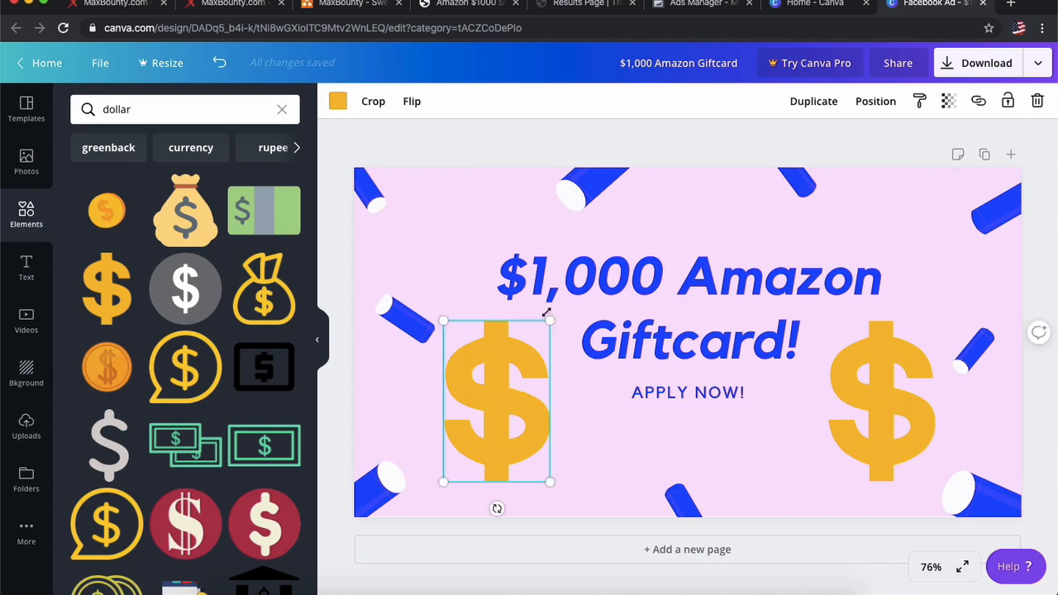
left_click_drag(551, 318, 524, 351)
left_click_drag(503, 414, 513, 366)
left_click(866, 376)
key("Delete")
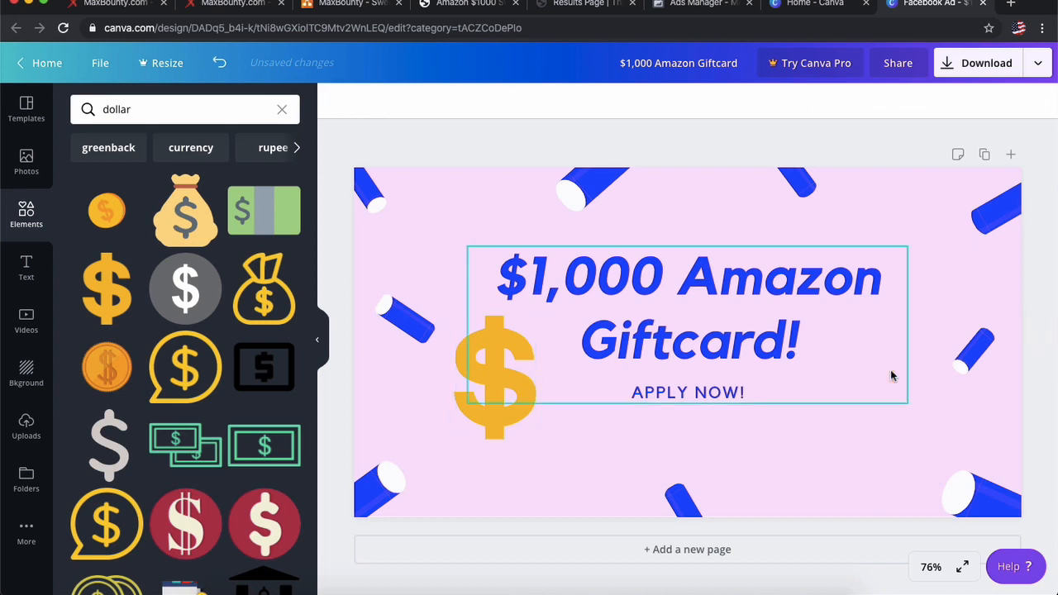
Step: Duplicate the smaller dollar sign and align the copy to the right of "APPLY NOW!" at the same height
left_click(495, 410)
left_click(829, 101)
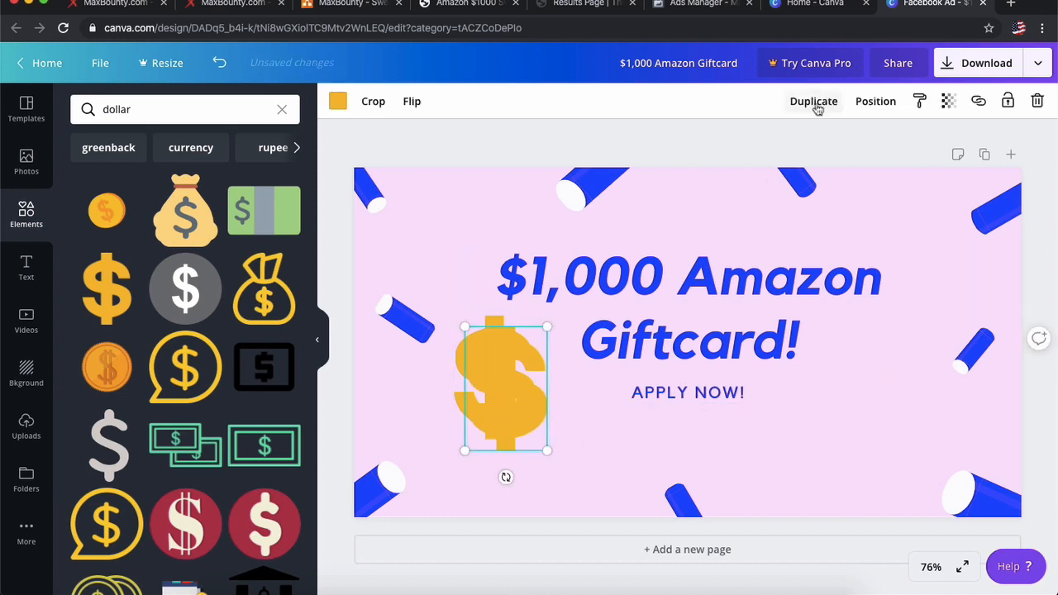
left_click_drag(512, 382, 871, 367)
left_click(797, 147)
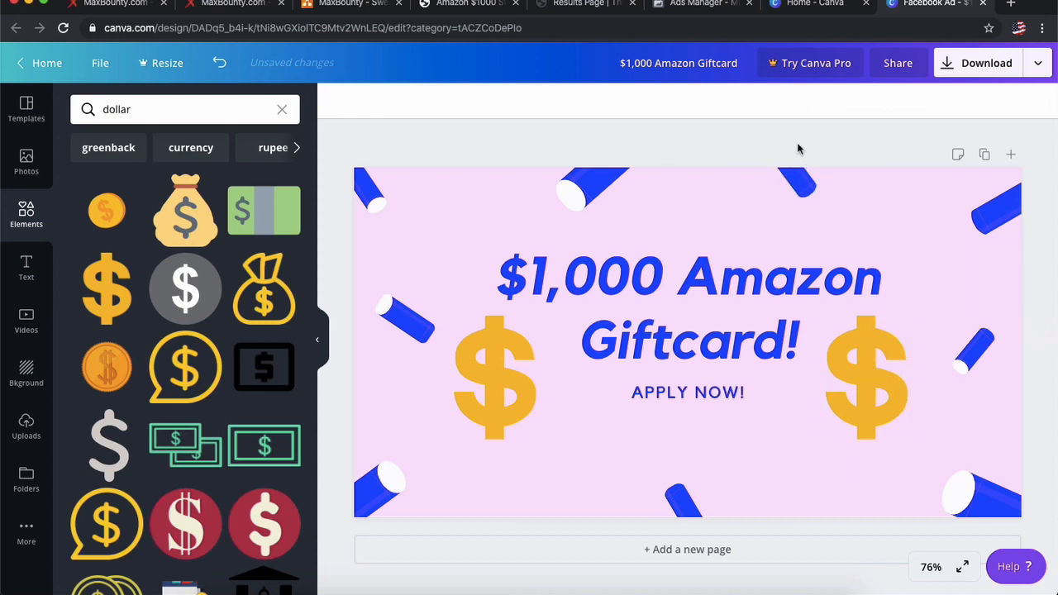
Step: Set the font size of the "$1,000 Amazon Giftcard!" headline to 80
left_click(722, 271)
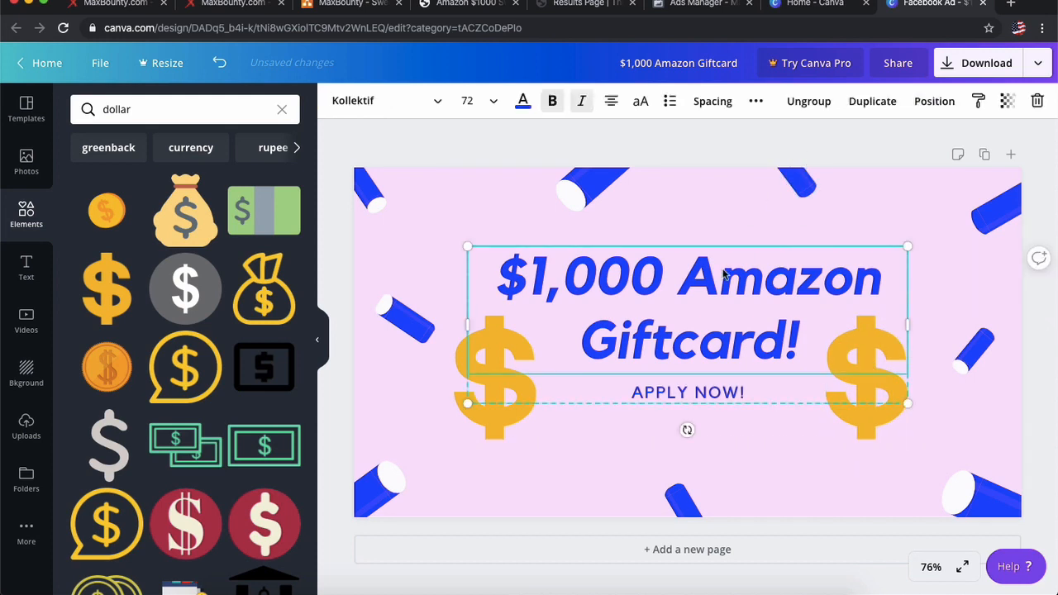
left_click(722, 271)
key("ctrl+a")
left_click(480, 102)
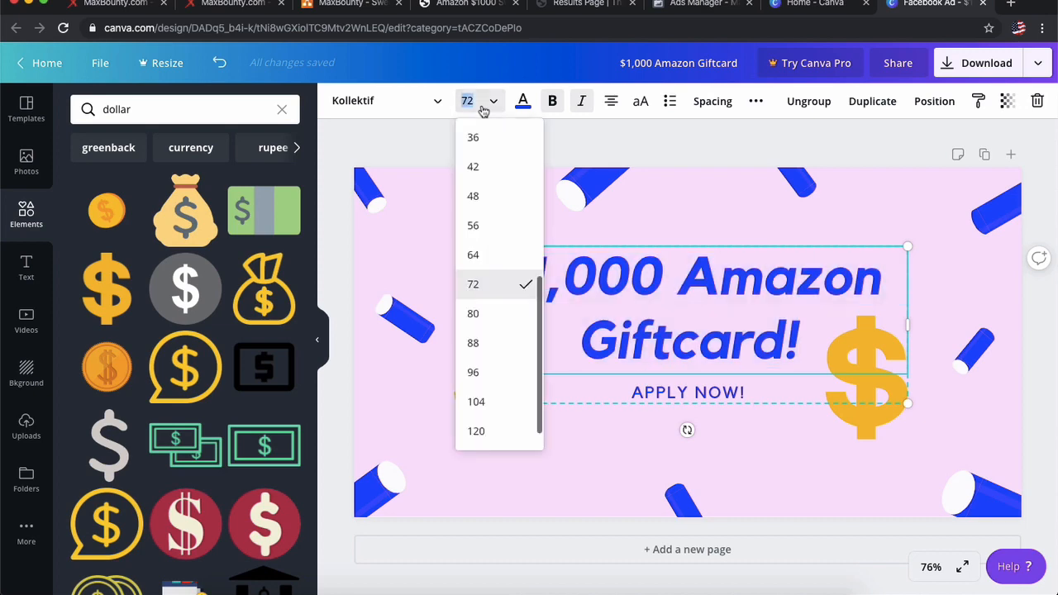
left_click(487, 313)
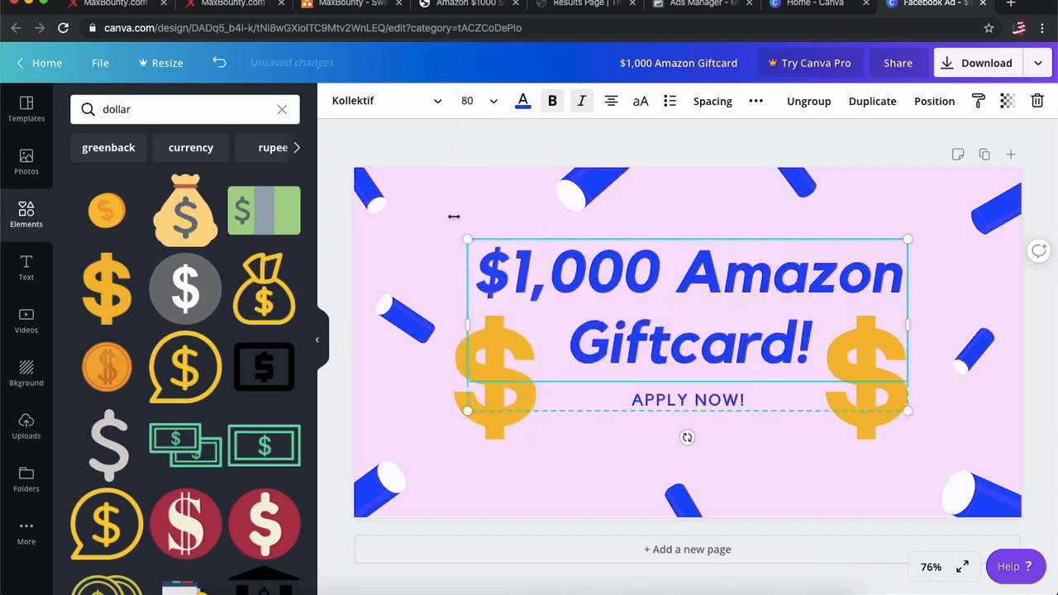
left_click(401, 106)
left_click(424, 179)
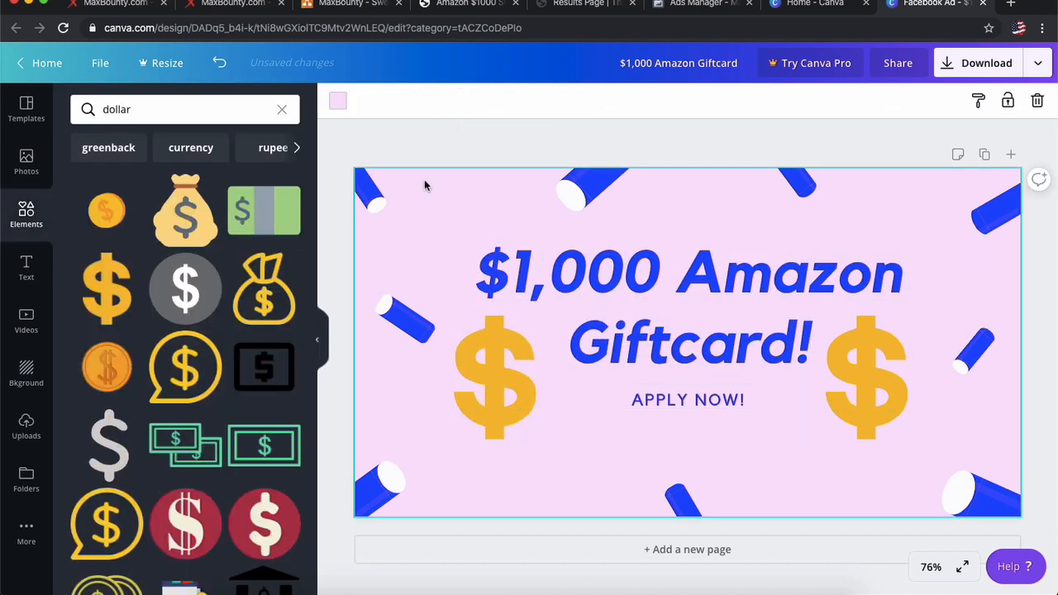
left_click(483, 126)
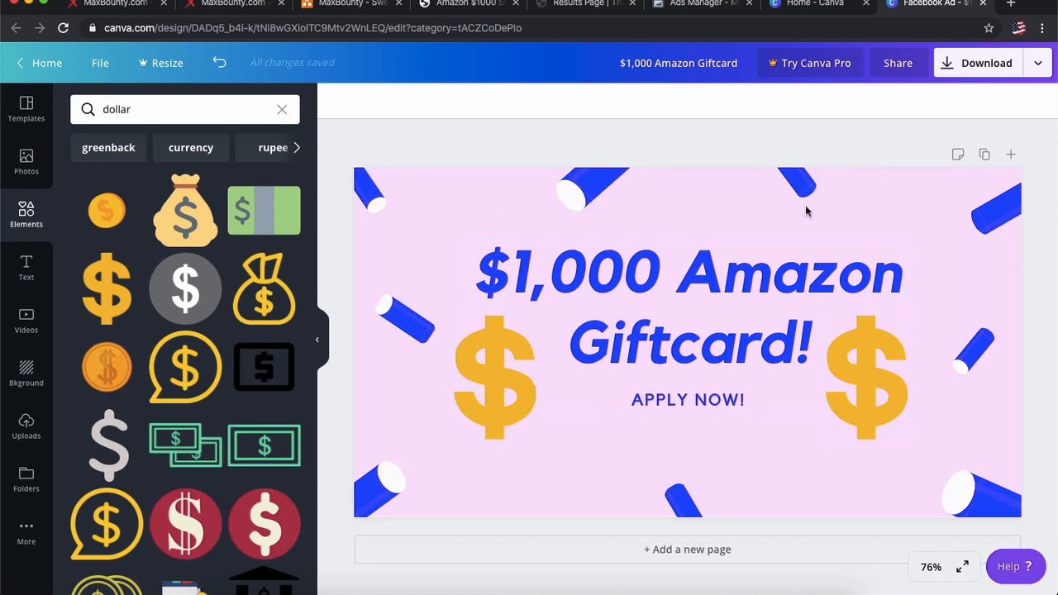
Step: Replace the "APPLY NOW!" text with "REGISTER TO WIN NOW!"
left_click(677, 403)
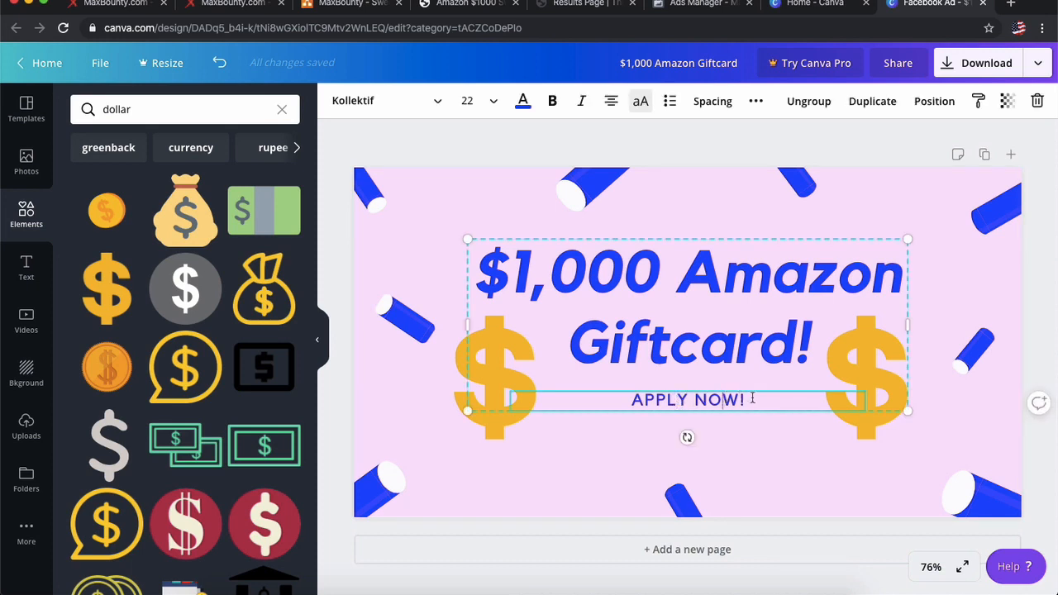
key("super+a")
type("REGISTE")
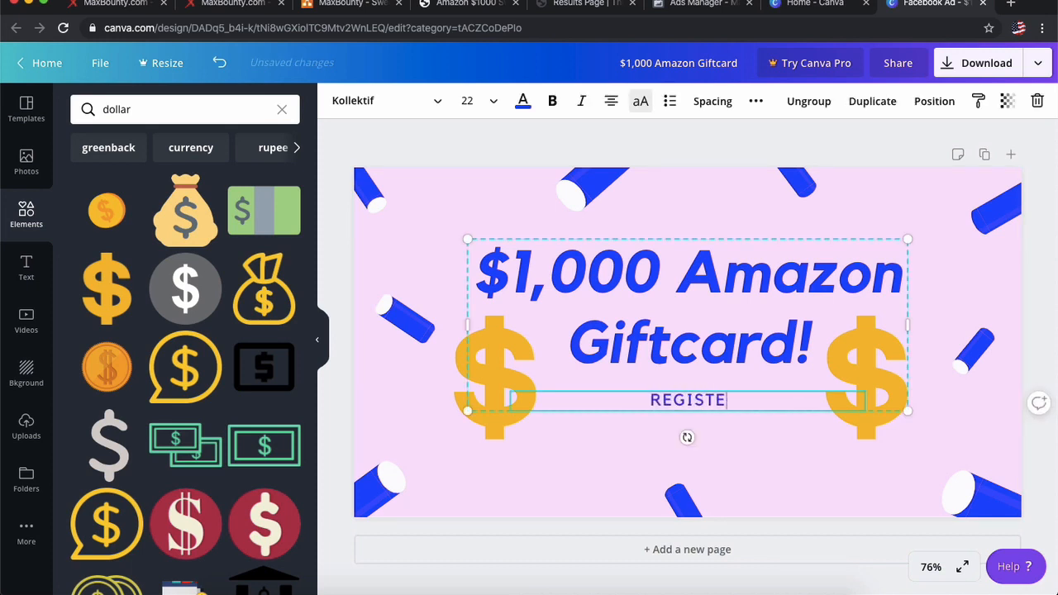
type("R TO WIN NOW!")
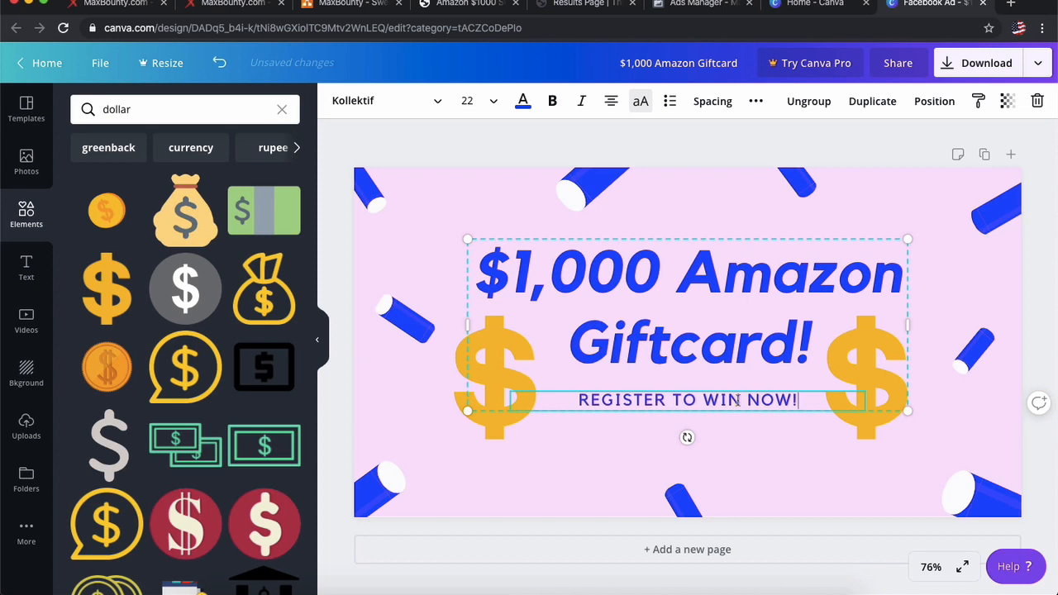
left_click(427, 140)
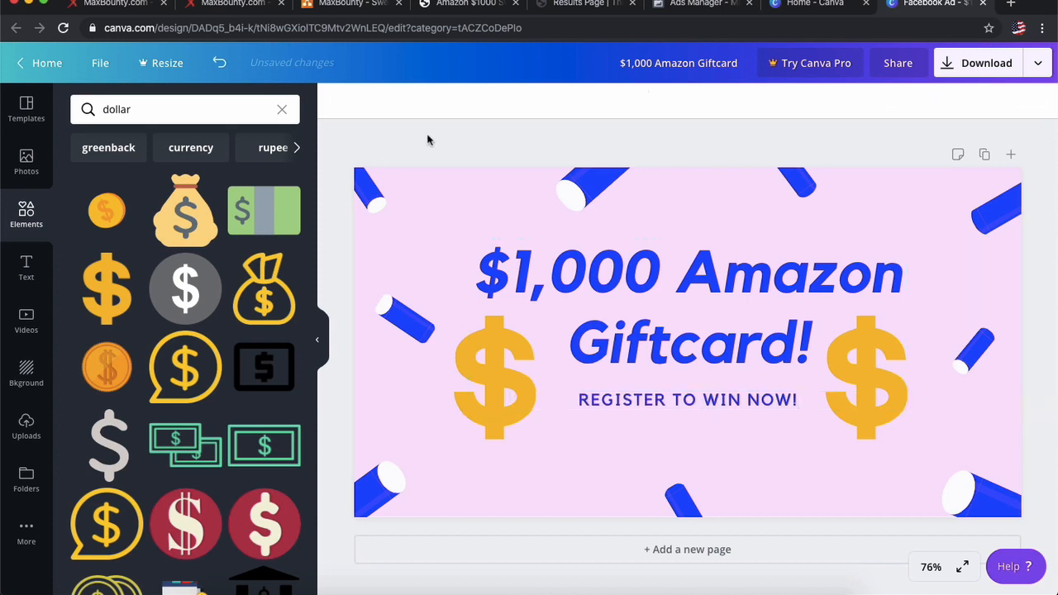
Step: Download the finished design as a PNG and dismiss the Canva Pro trial offer
left_click(986, 64)
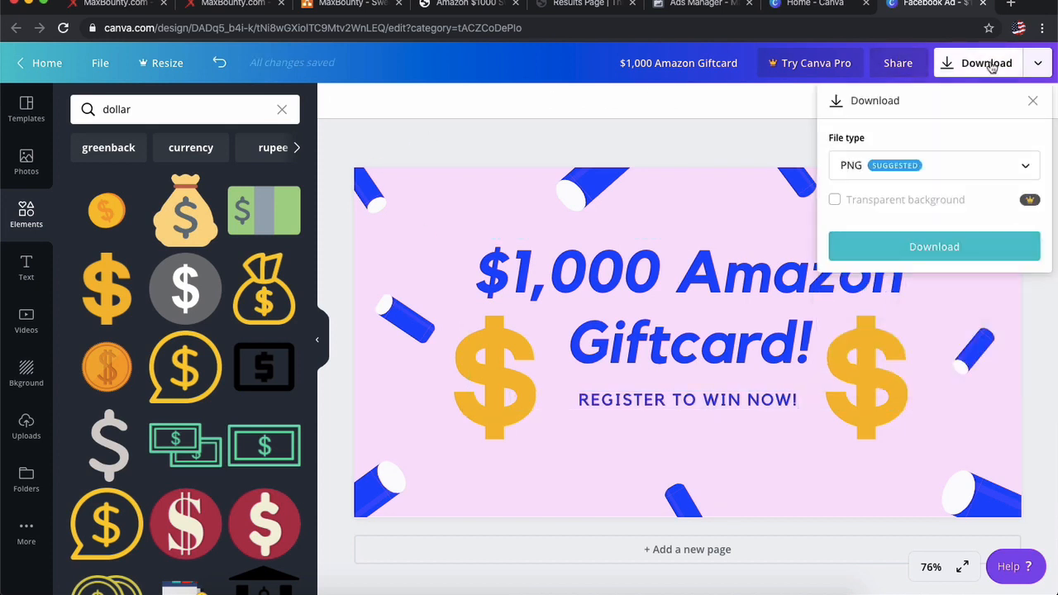
left_click(950, 248)
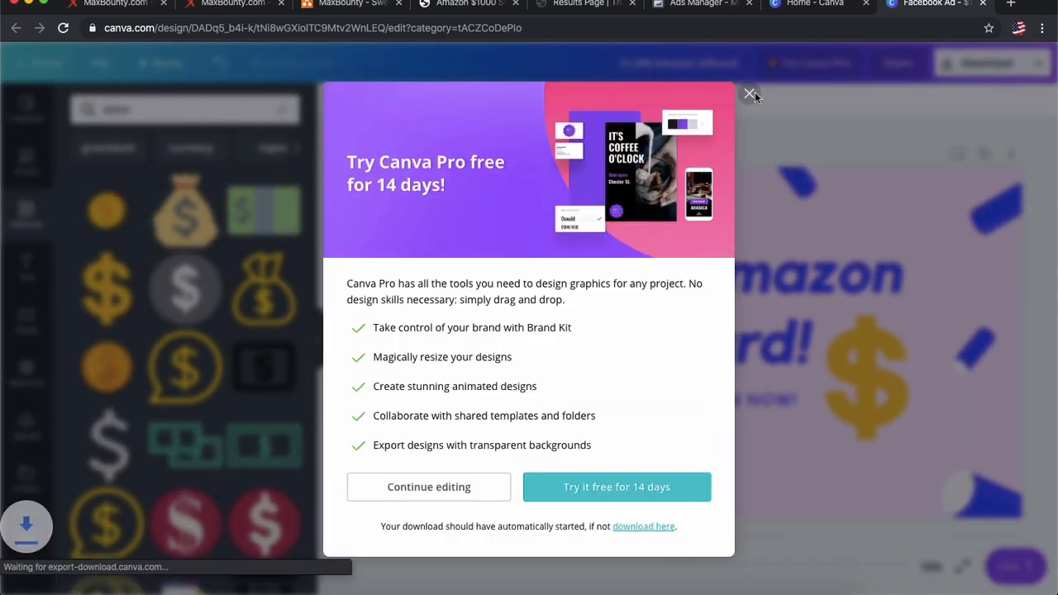
left_click(749, 75)
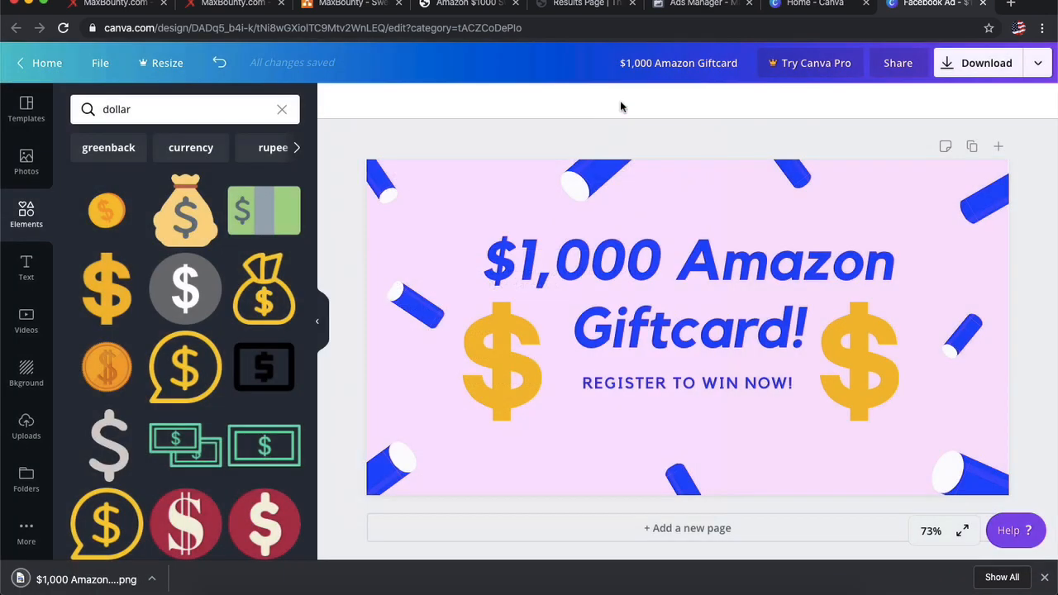
Step: Switch to Ads Manager, add the image "$1,000 Amazon Giftcard.png" as the media of Ad - Sweep 1, and dismiss the placement tip
left_click(716, 8)
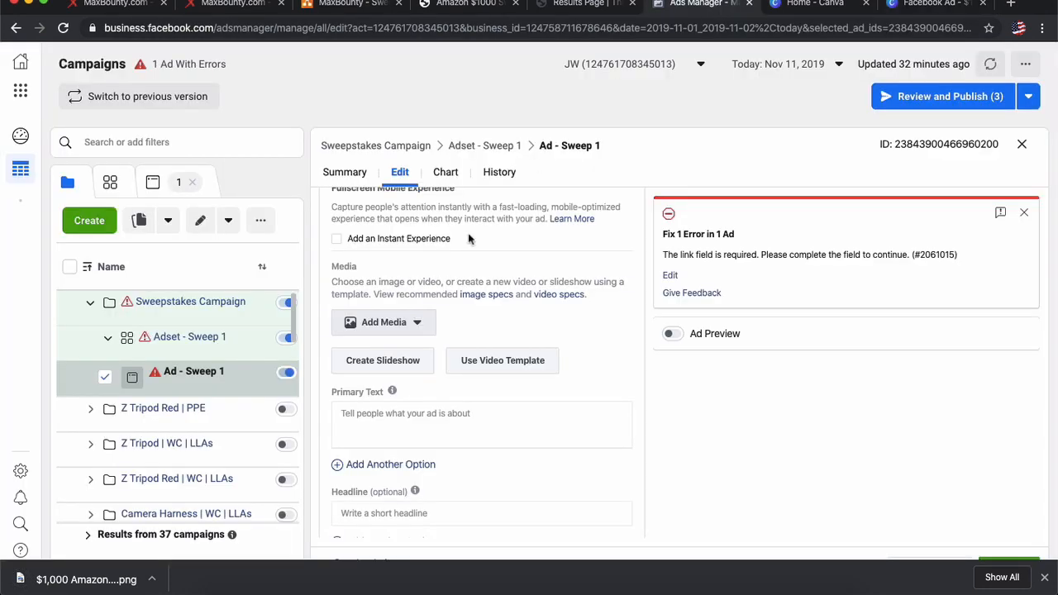
scroll(417, 301, "down", 2)
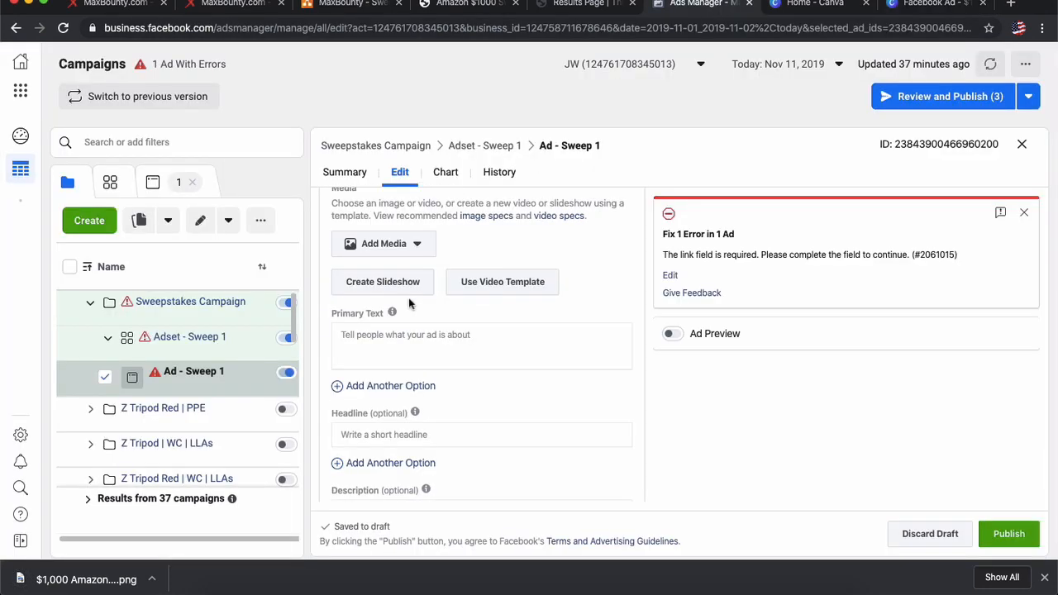
left_click(409, 247)
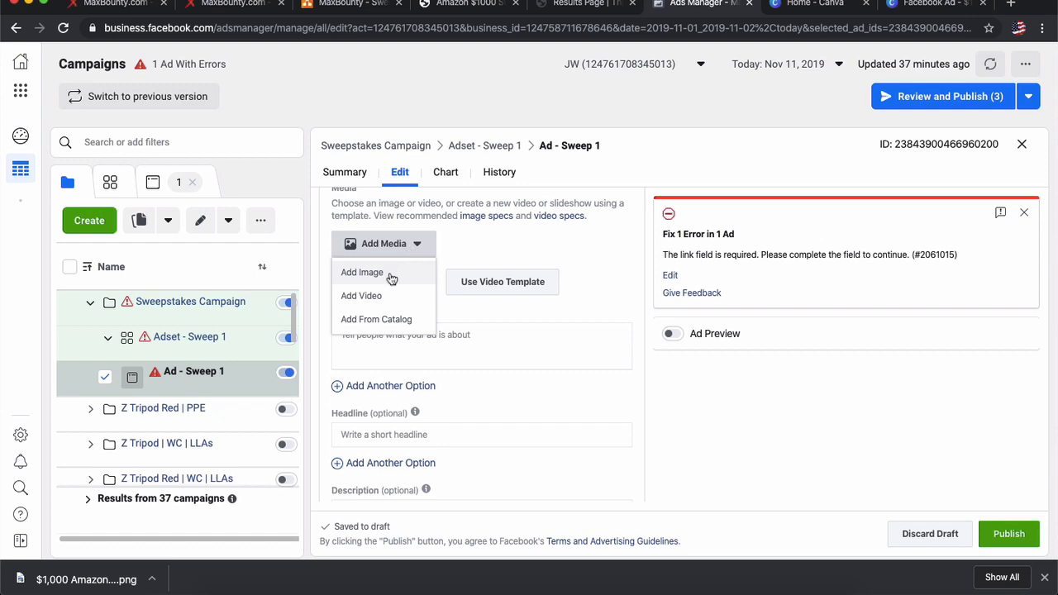
left_click(393, 274)
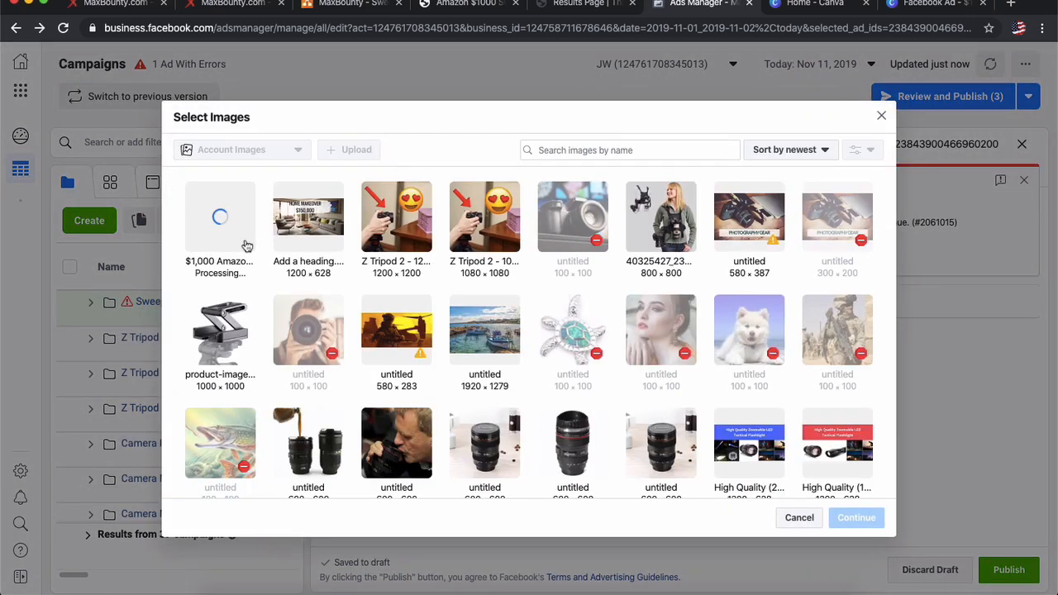
left_click(246, 245)
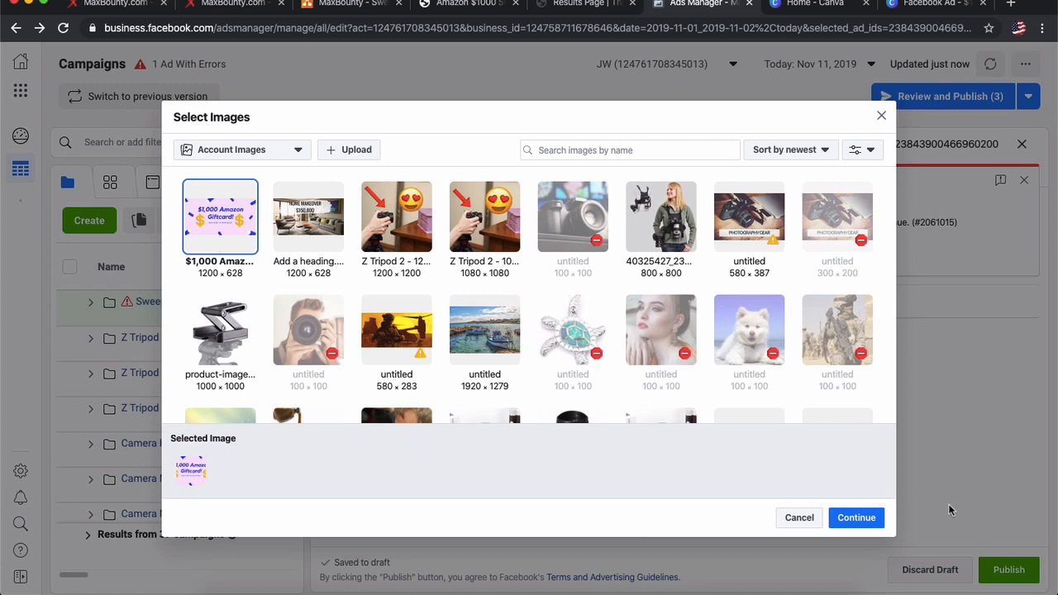
left_click(868, 517)
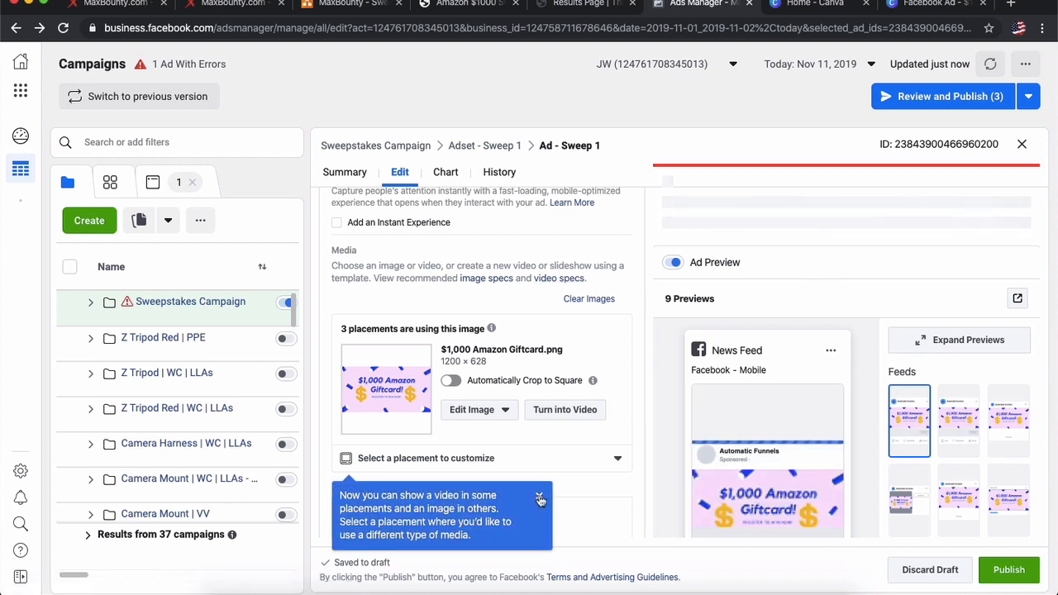
left_click(537, 496)
Step: Enter "fff" as the ad's primary text to check where it shows in the ad preview
scroll(840, 368, "down", 2)
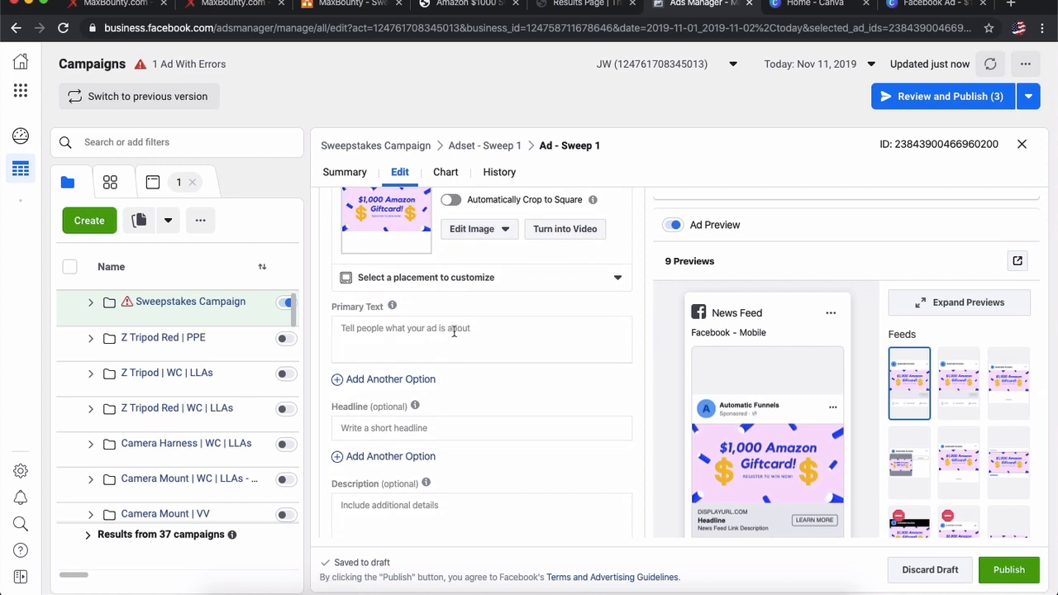
left_click(454, 330)
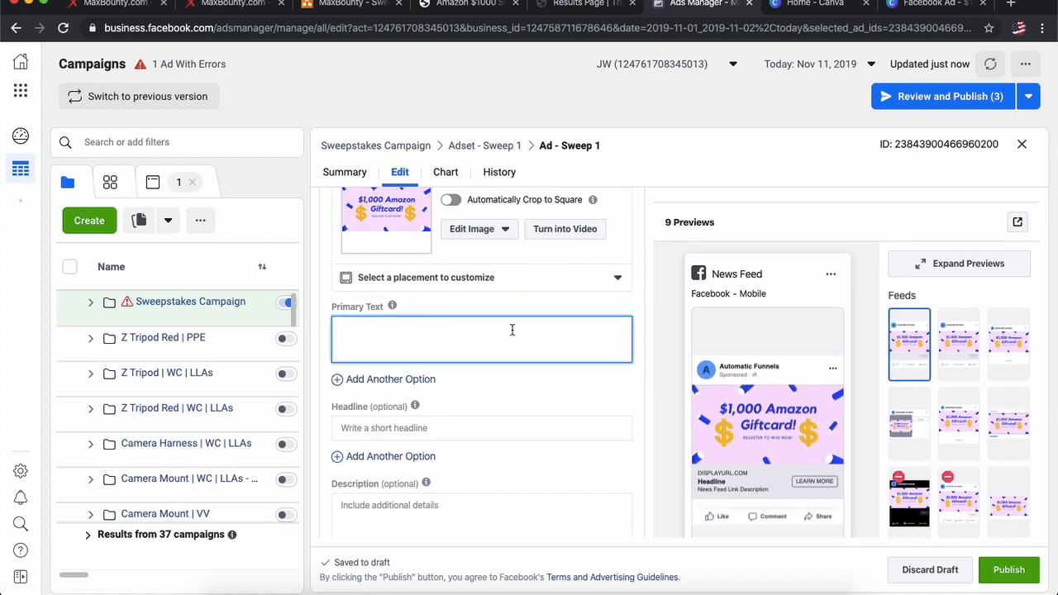
scroll(748, 387, "down", 2)
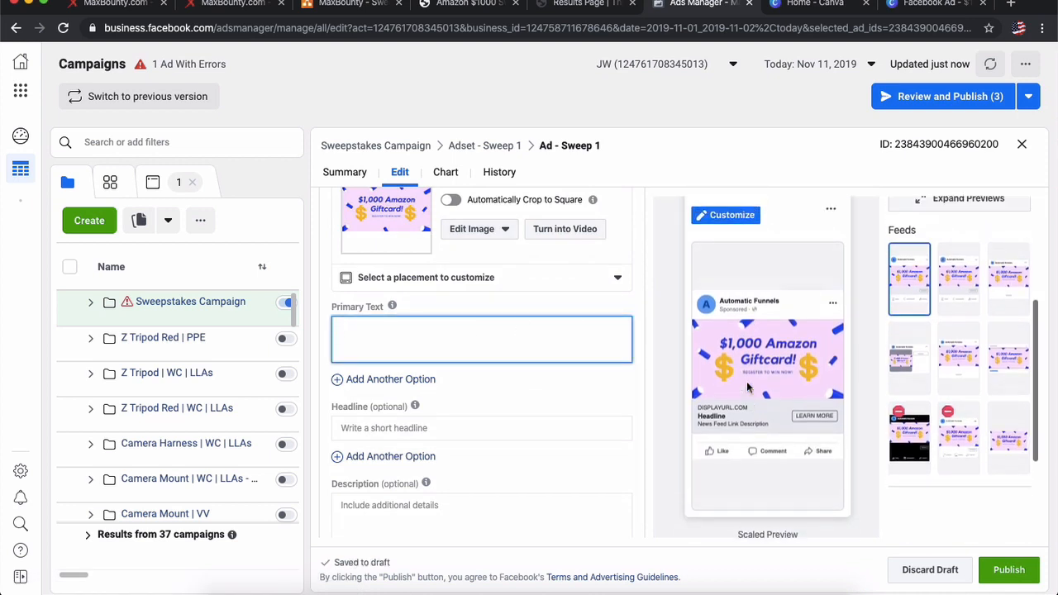
type("fff")
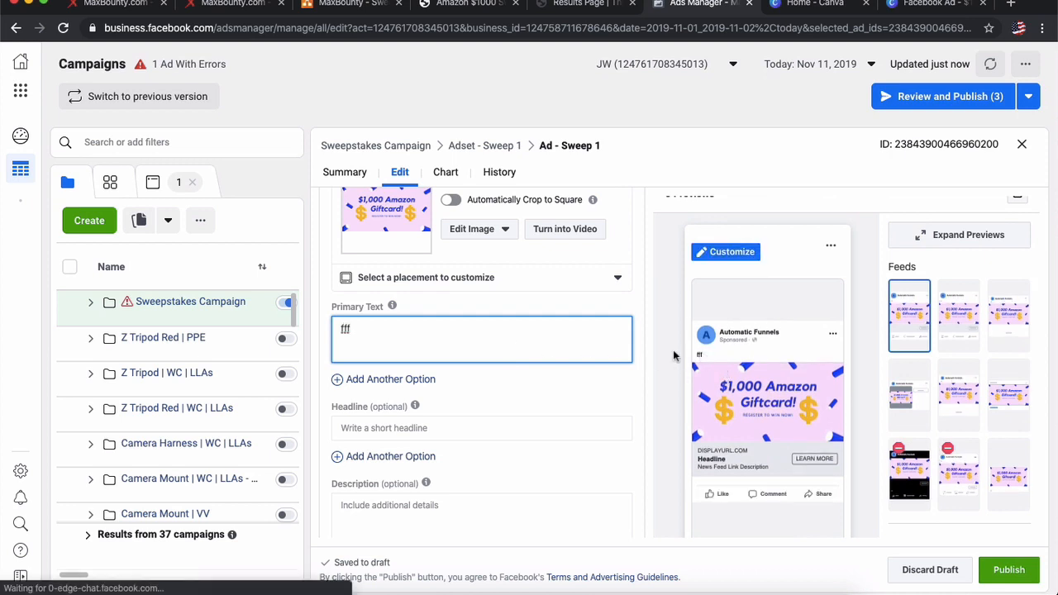
Step: Replace the ad's placeholder primary text with "Register to win $1,000 Amazon Giftcard!"
key("super+a")
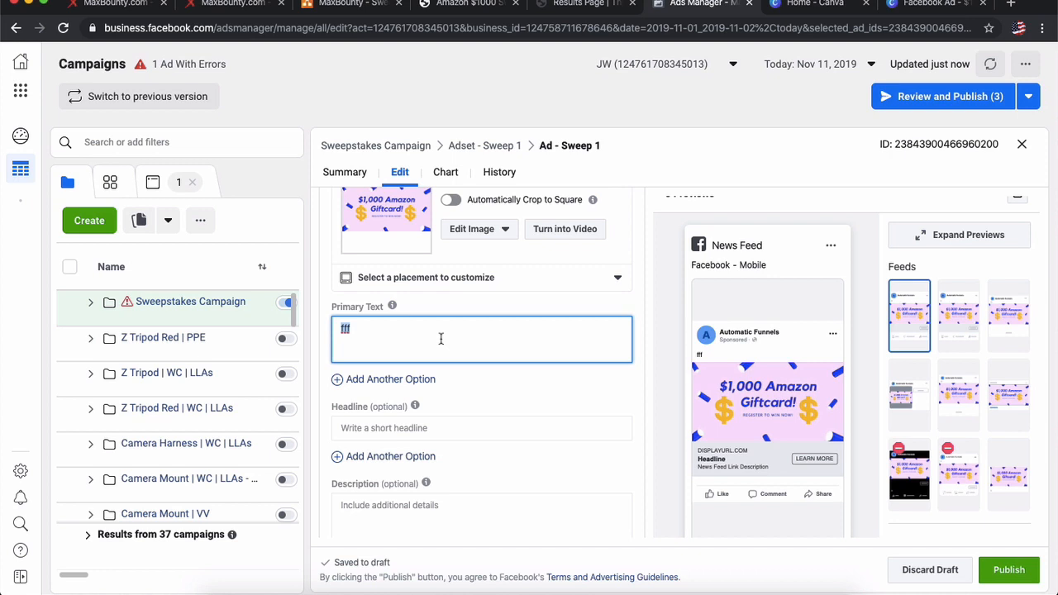
type("Register to win an Amazon")
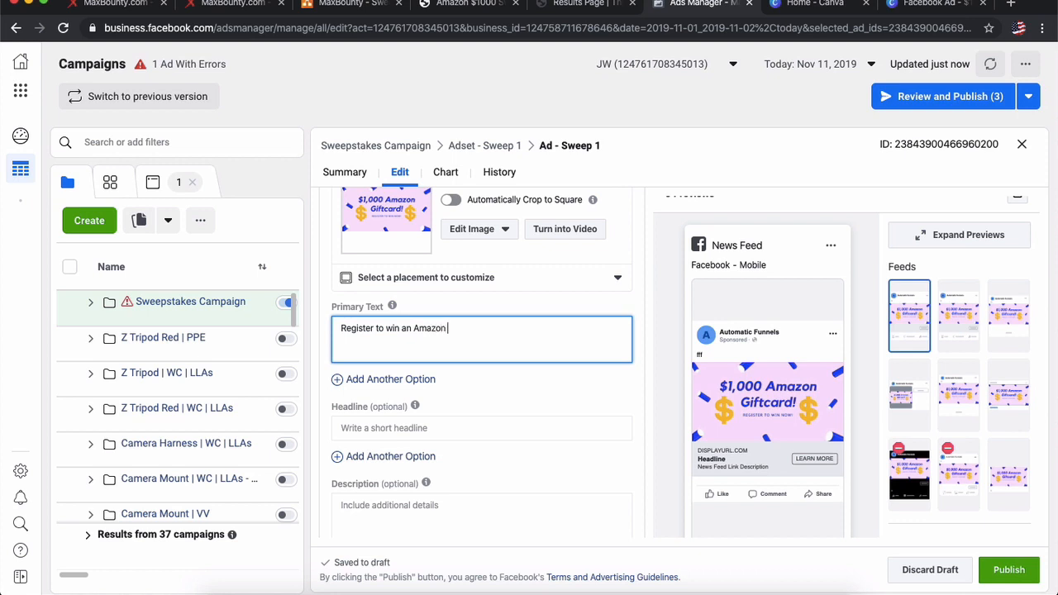
key("BackSpace")
key("BackSpace")
key("BackSpace")
key("BackSpace")
key("BackSpace")
key("BackSpace")
key("BackSpace")
key("BackSpace")
key("BackSpace")
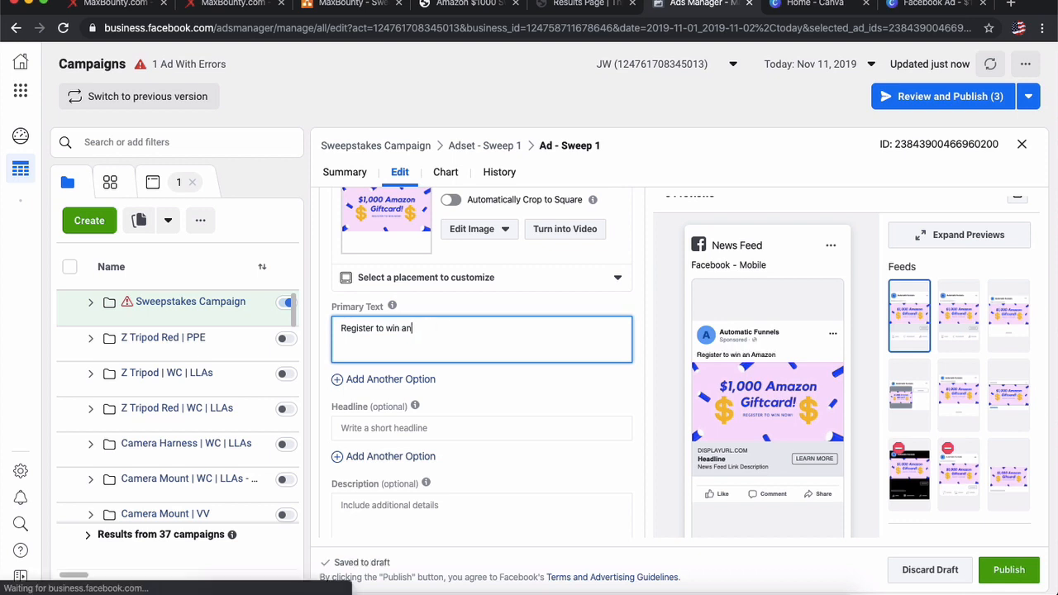
type("$10")
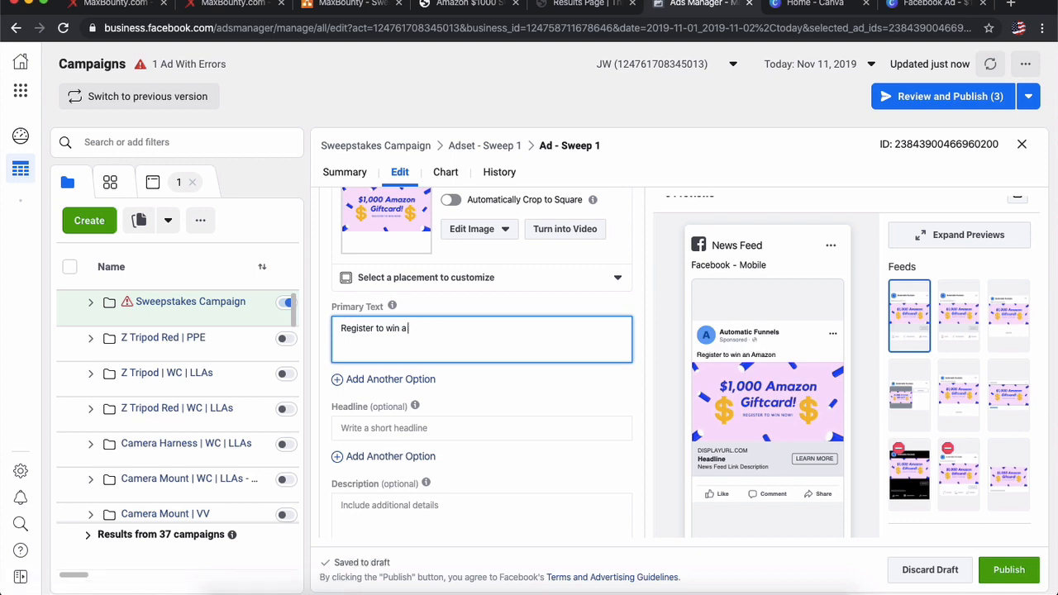
type("$1,")
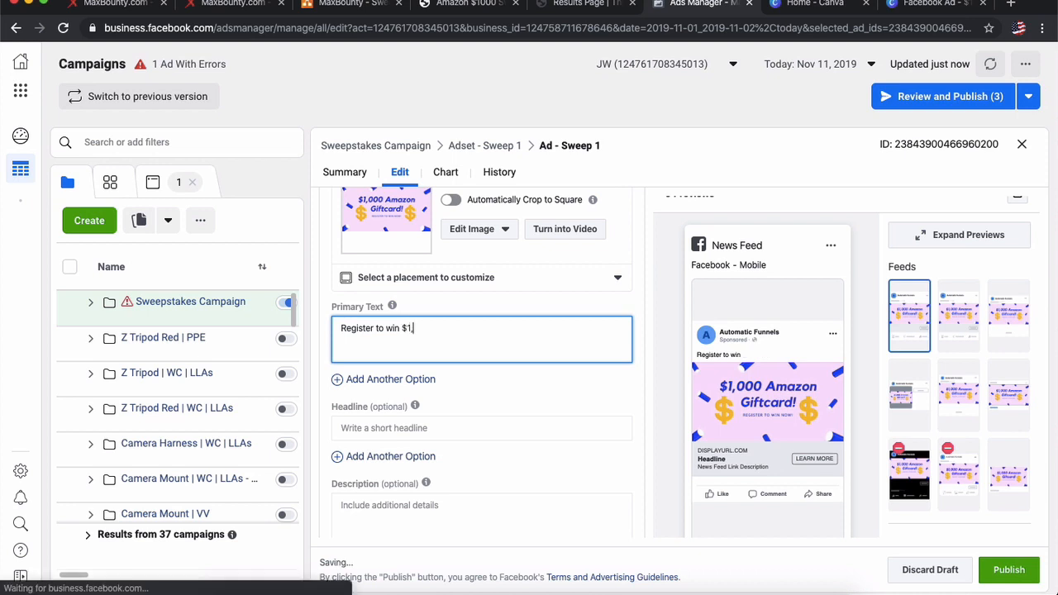
type("000 Amazon Gift")
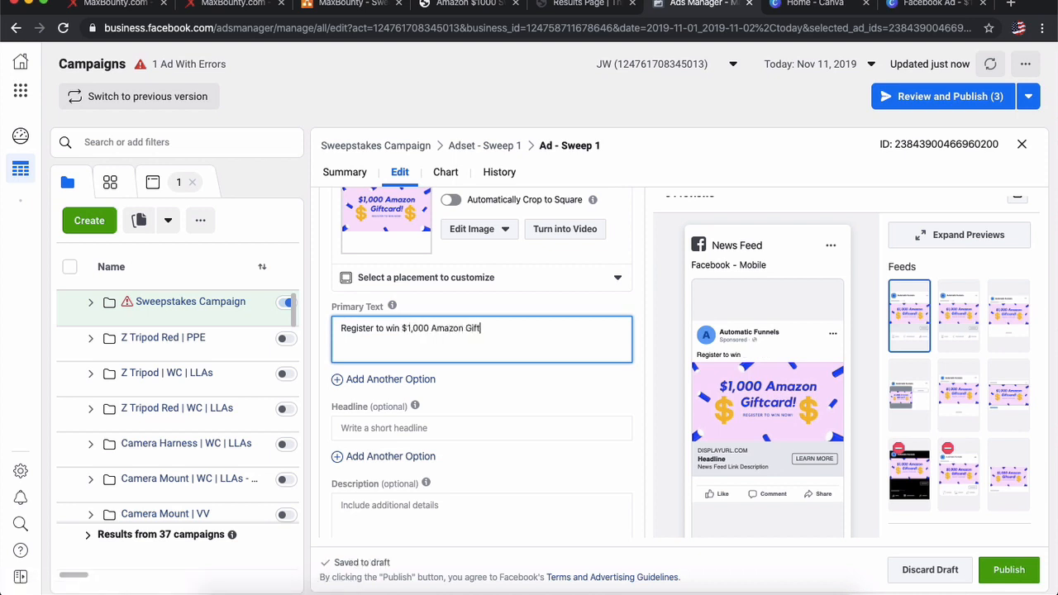
type("card!")
left_click(548, 382)
Step: Set the ad's headline to "Win A $1,000 Amazon Gift Card!"
scroll(502, 372, "down", 1)
left_click(484, 379)
type("f")
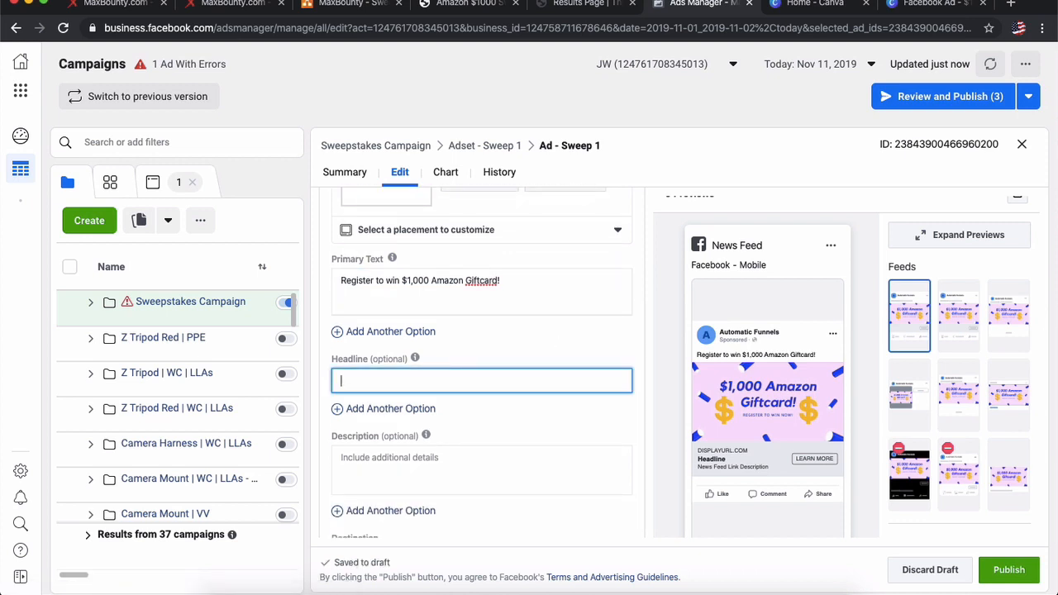
type("Win A $1,000 Amazon Gift Card!")
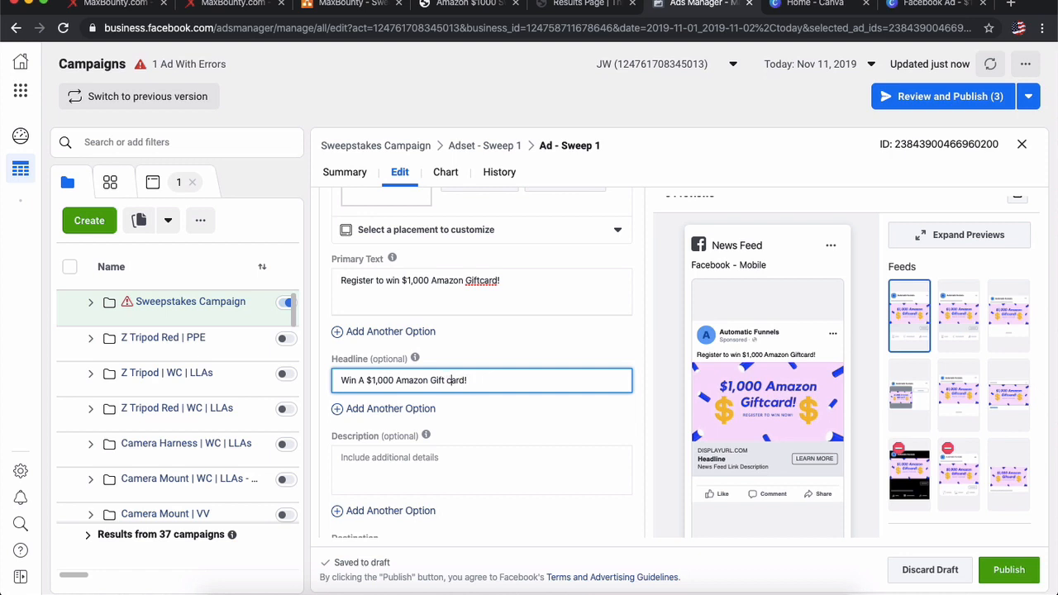
Step: Correct "Giftcard" to "Gift Card" in the ad's primary text
left_click(477, 280)
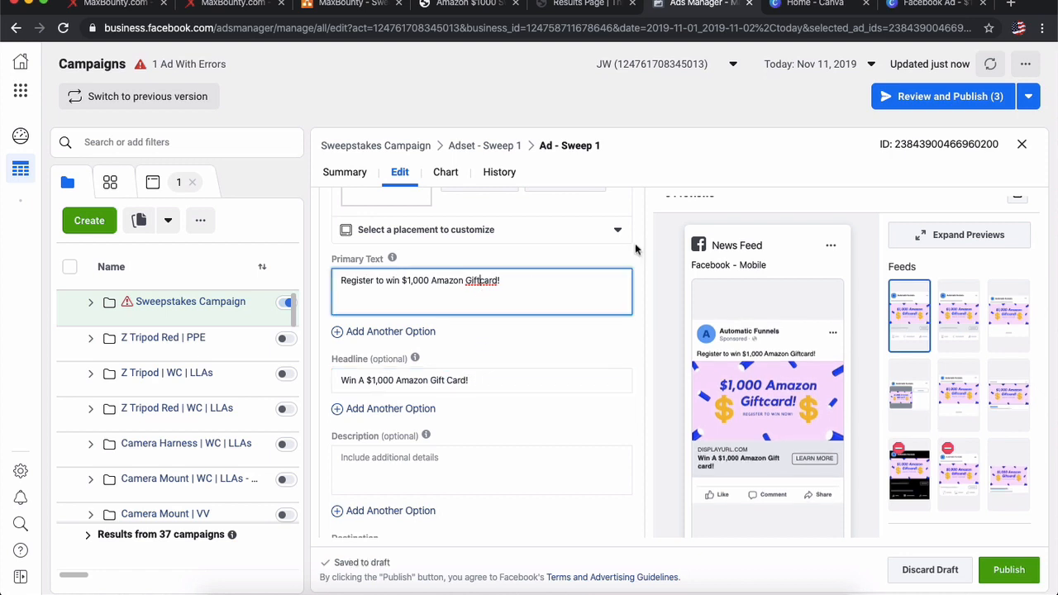
key("Delete")
type("C")
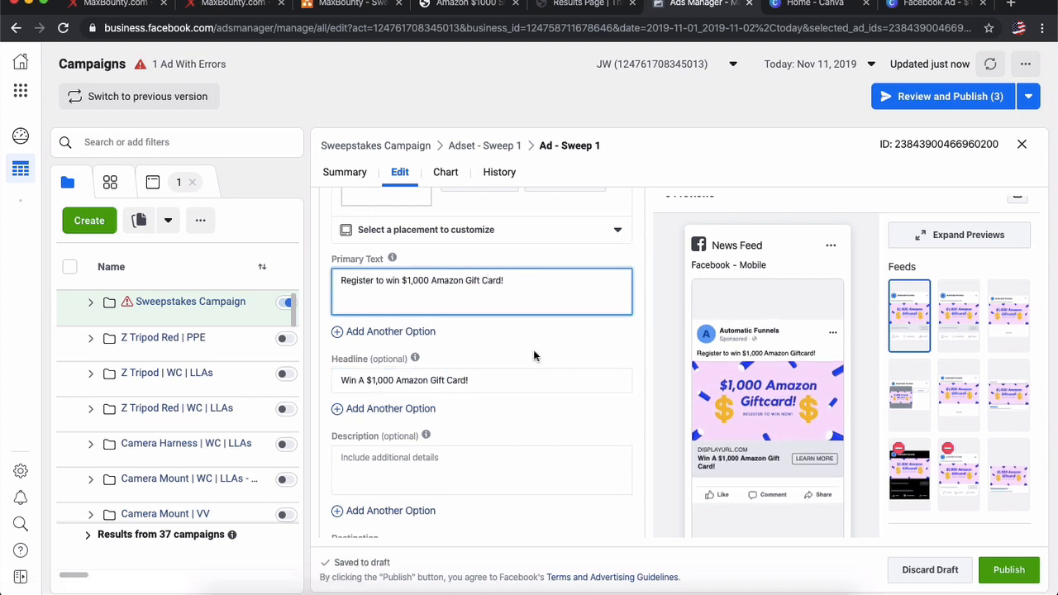
Step: Try the placeholder "fff" as the ad's description and clear it again
left_click(444, 475)
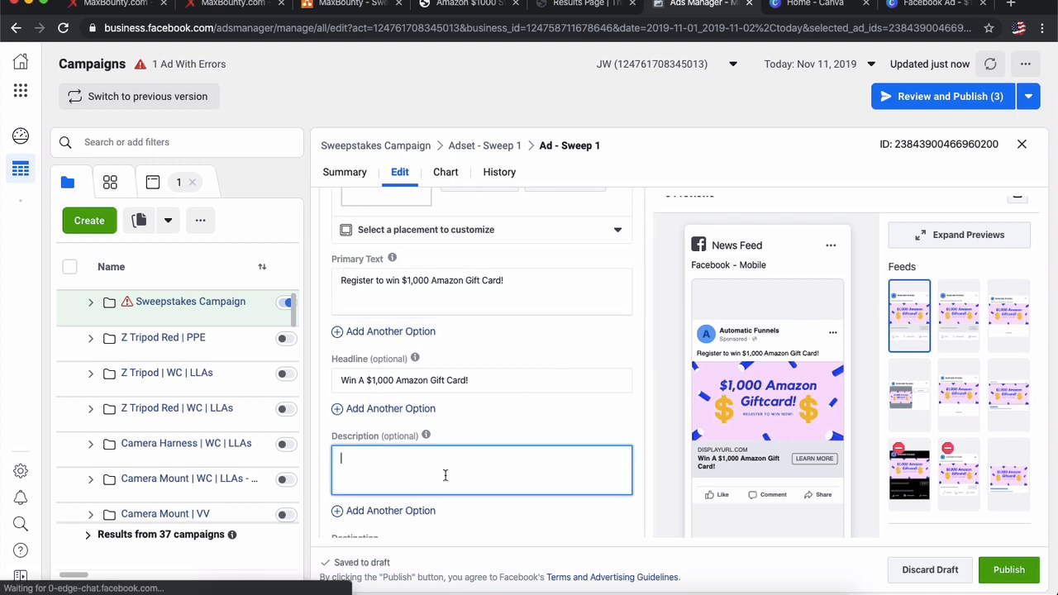
type("fff")
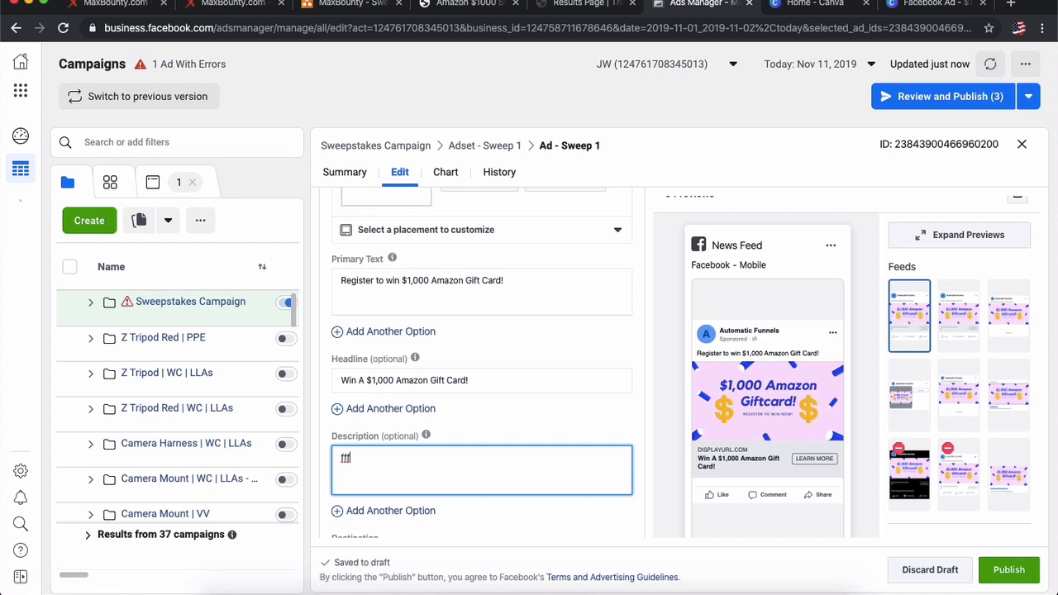
key("BackSpace")
key("BackSpace")
key("BackSpace")
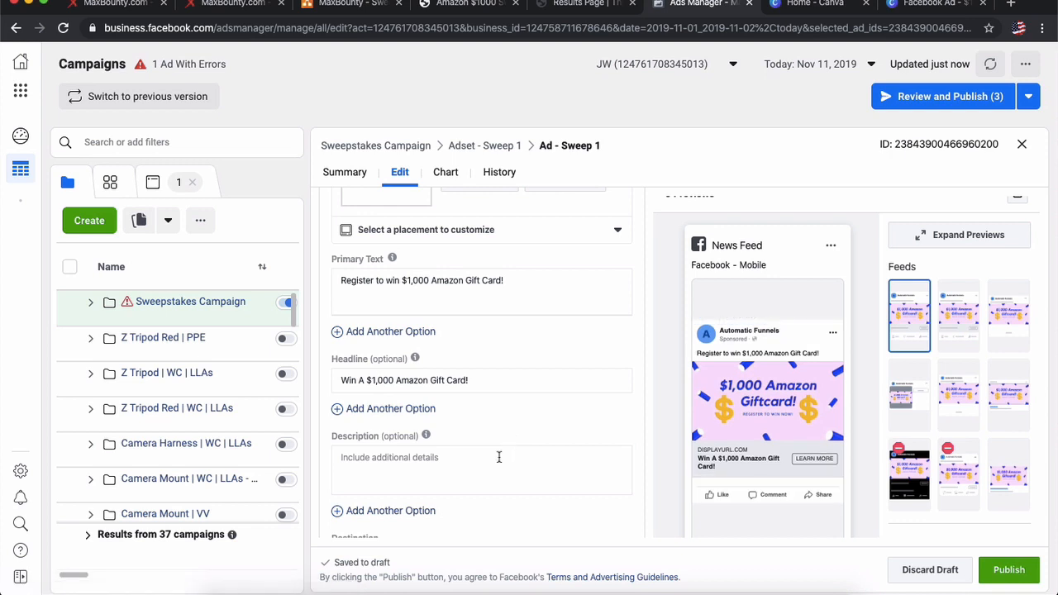
scroll(498, 457, "down", 2)
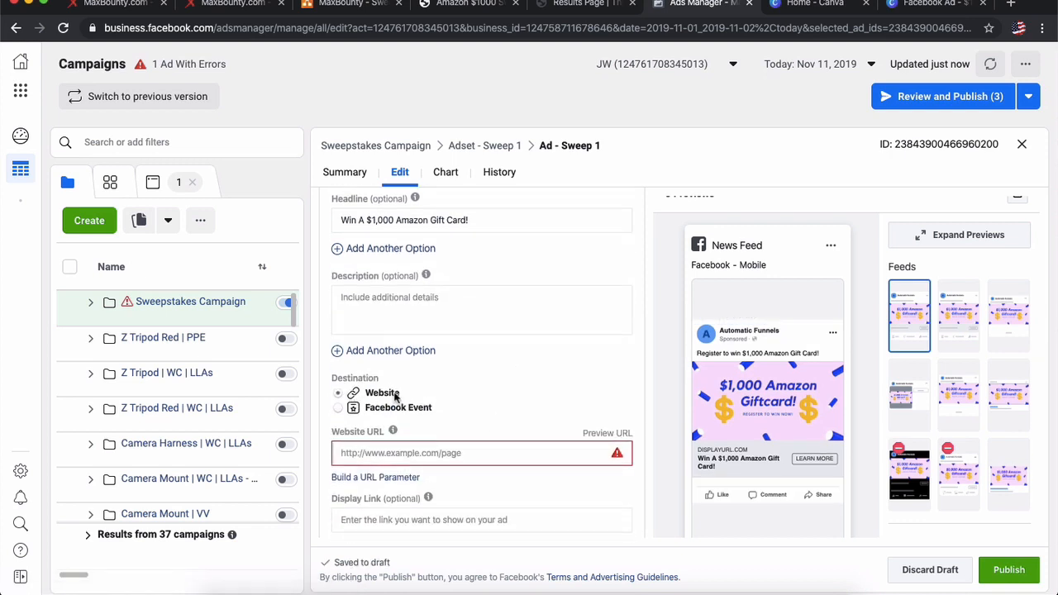
left_click(413, 452)
type("ht")
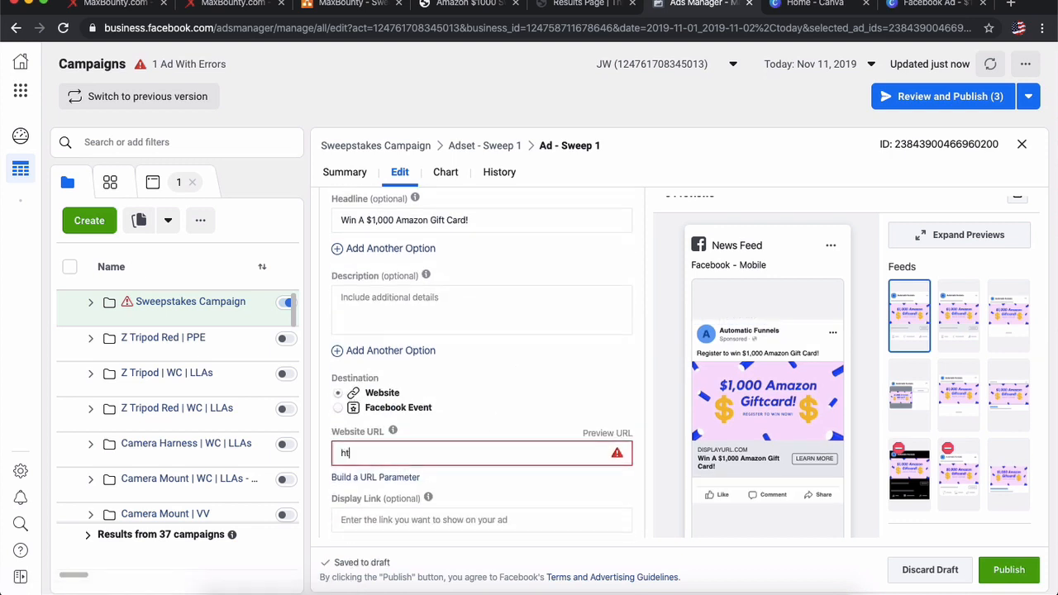
type("tp://google.com/")
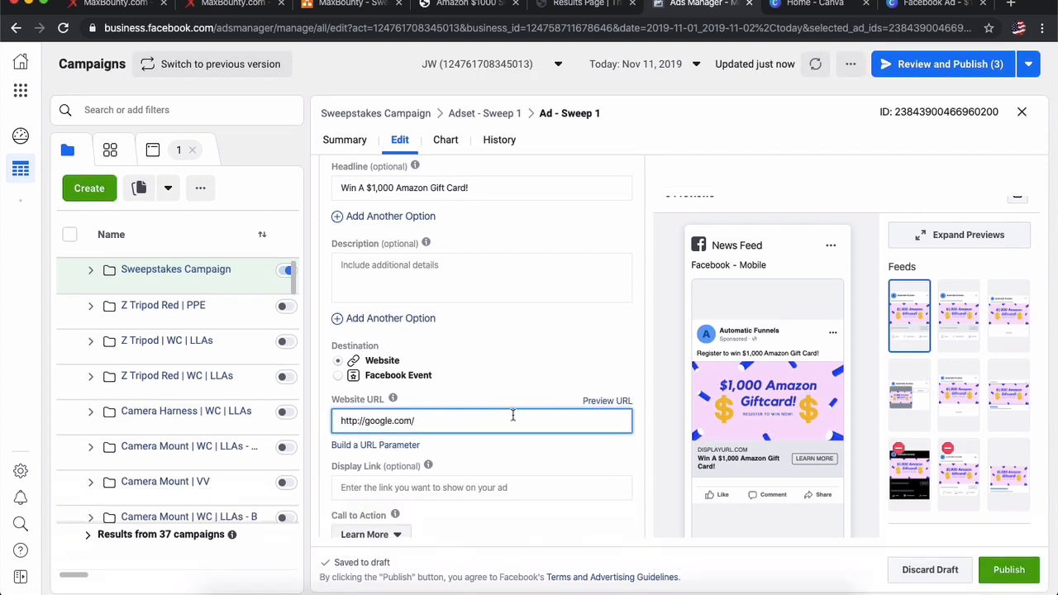
scroll(513, 417, "down", 2)
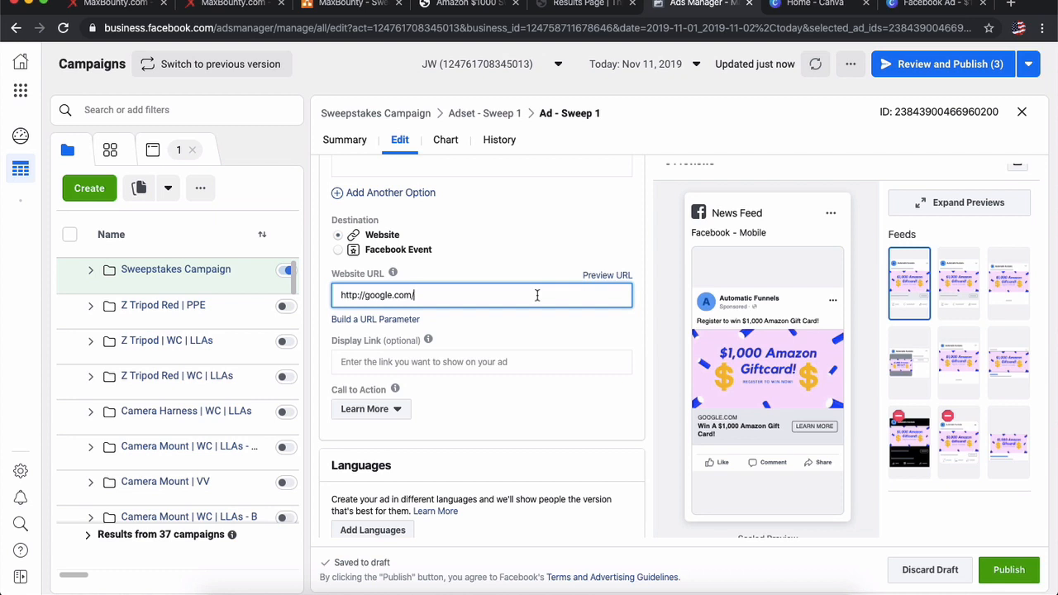
left_click(542, 321)
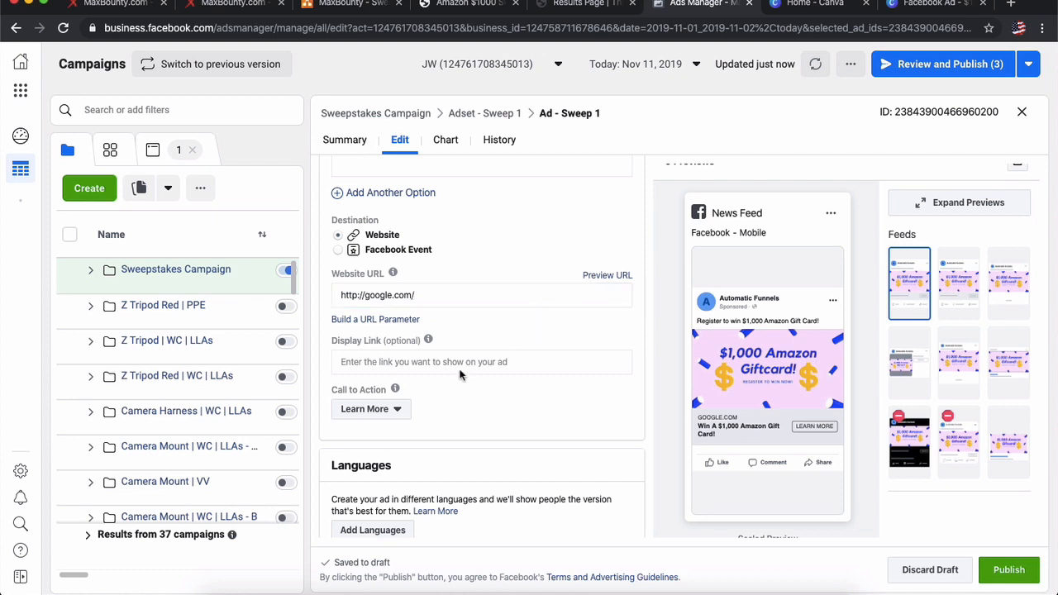
left_click(456, 295)
type("fldksjflsdkjfldsjflsdj")
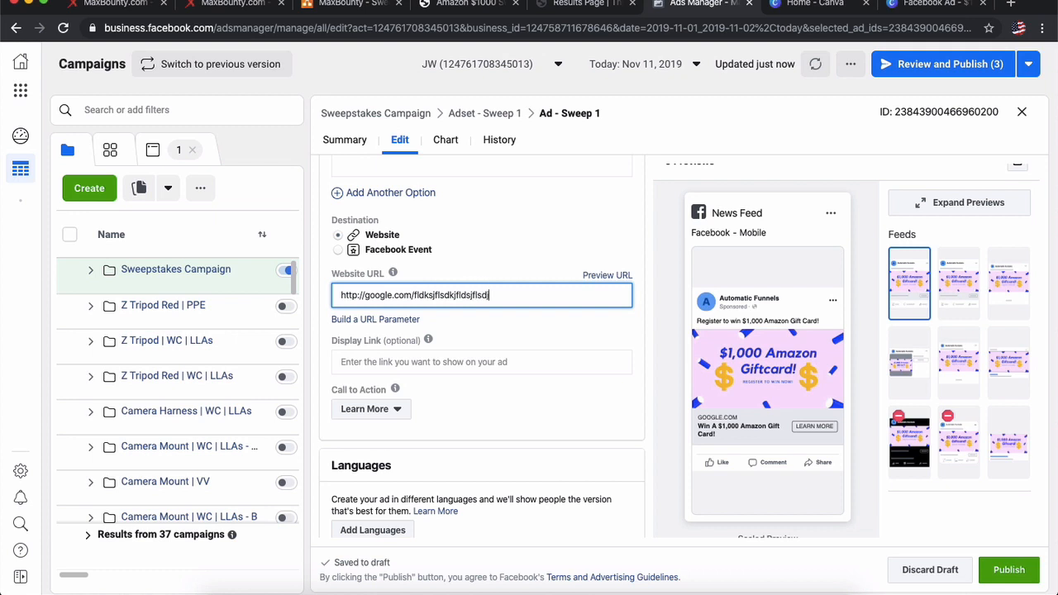
left_click(409, 363)
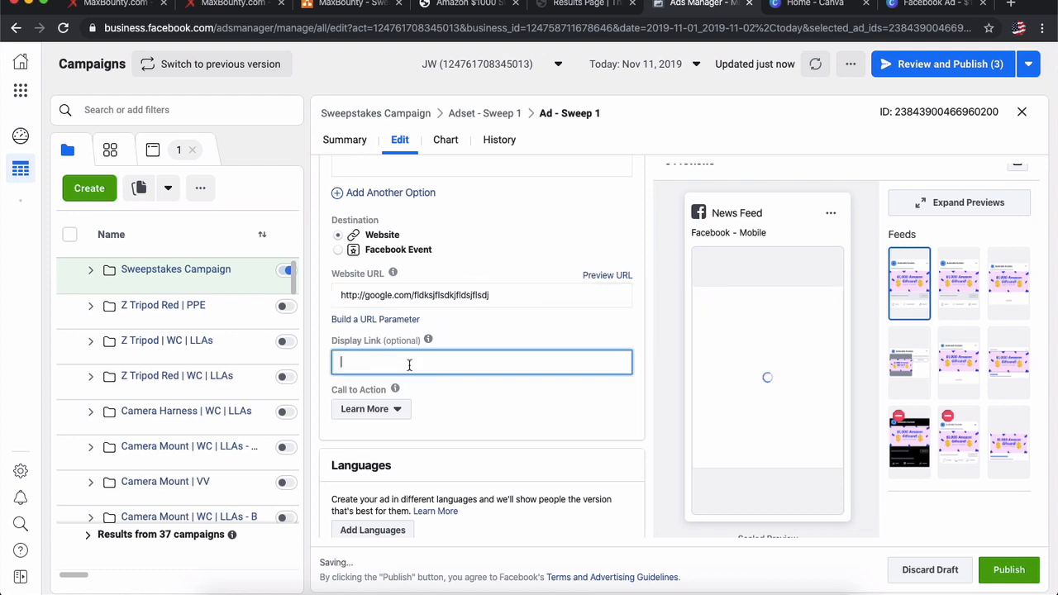
type("http://goog")
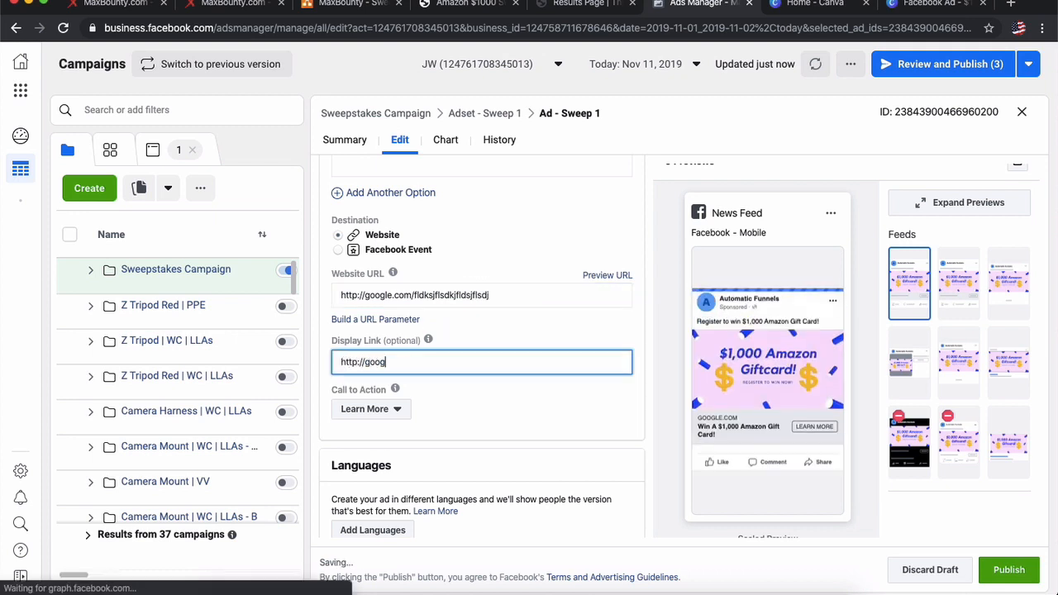
type("le.com")
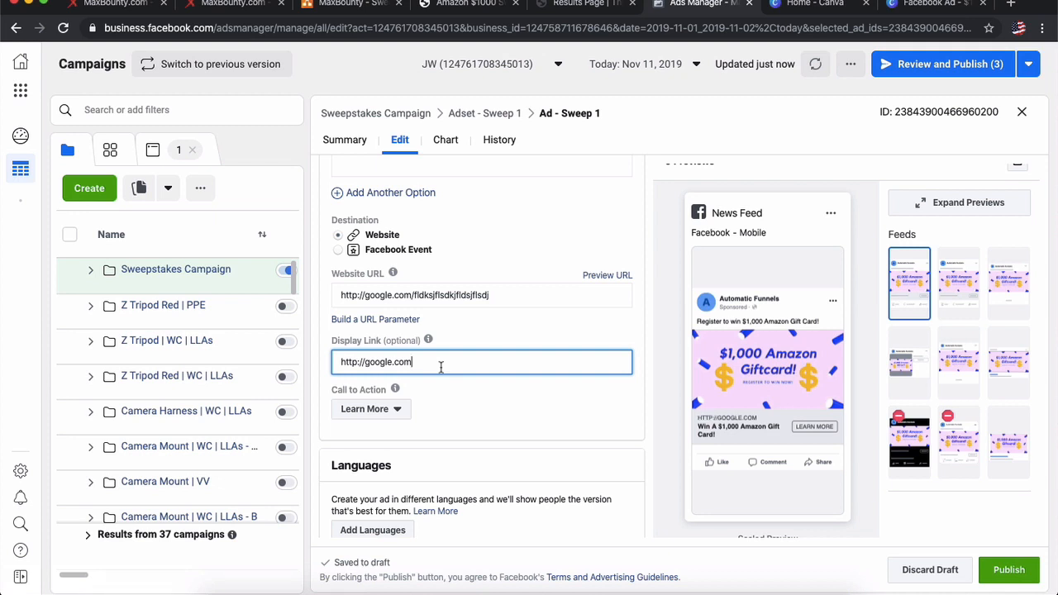
left_click(545, 294)
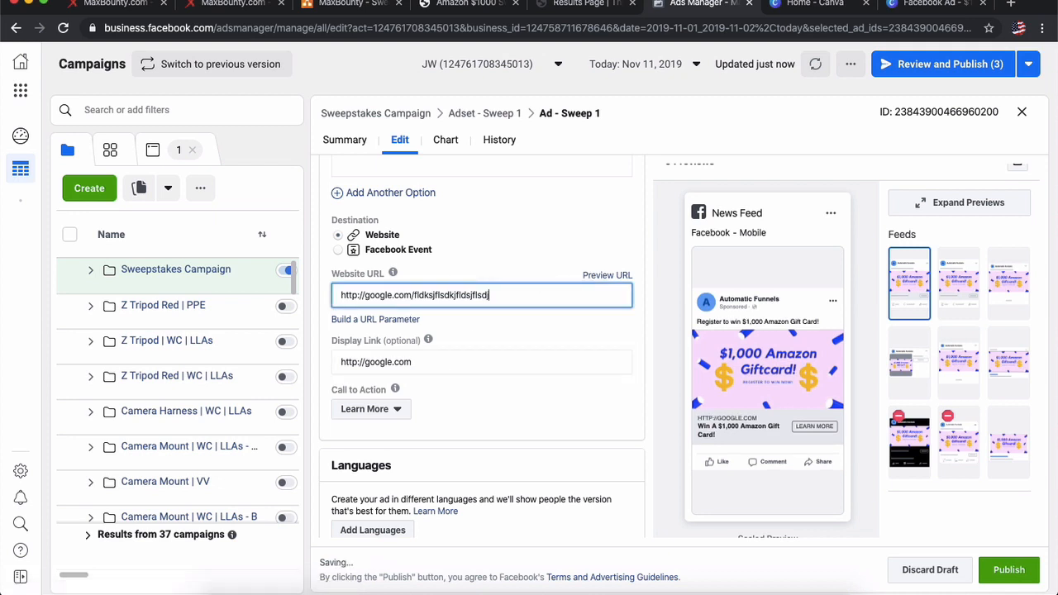
type("?fldkjflkdjf")
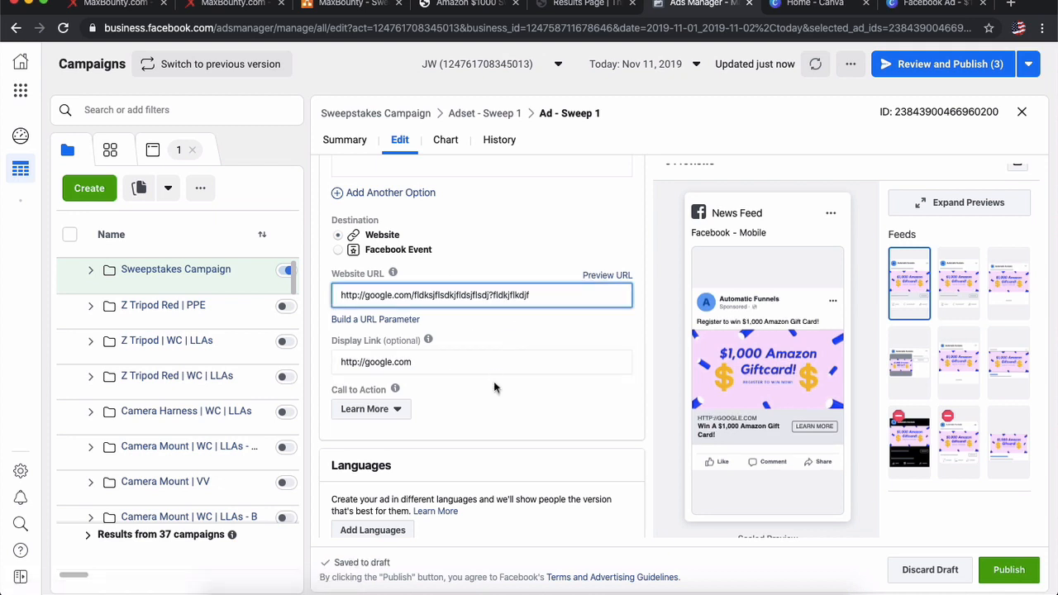
Step: Look over the remaining settings of Ad - Sweep 1 and close the ad editor
scroll(493, 381, "down", 3)
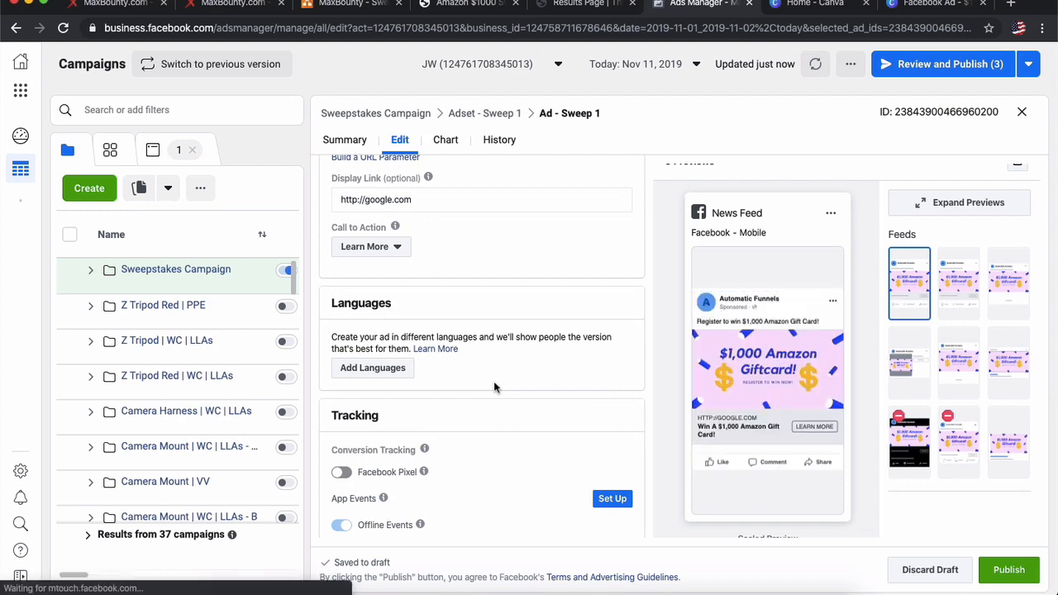
scroll(494, 382, "down", 3)
scroll(494, 383, "up", 12)
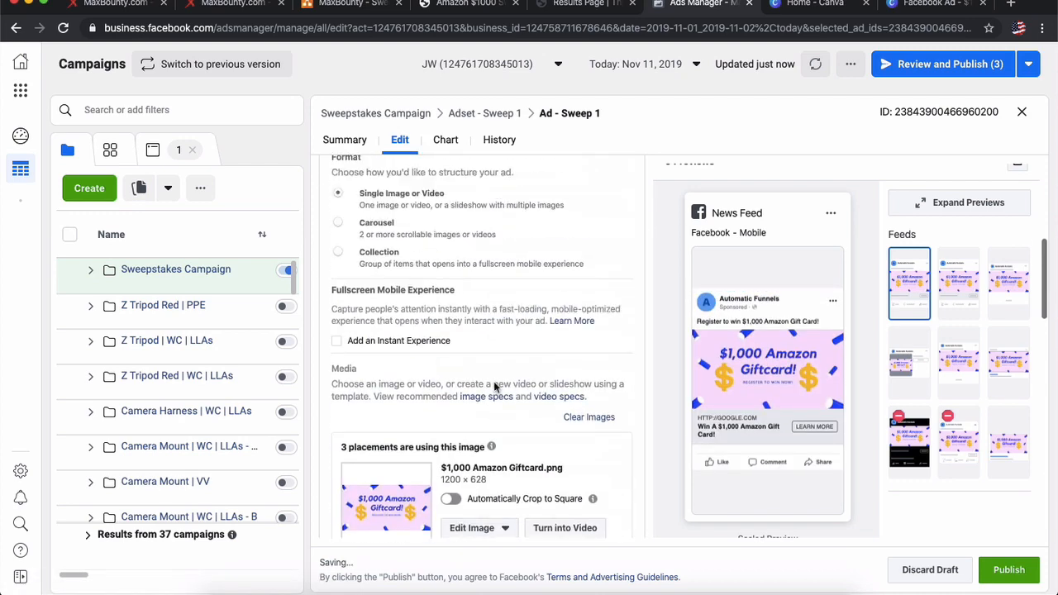
scroll(494, 383, "up", 5)
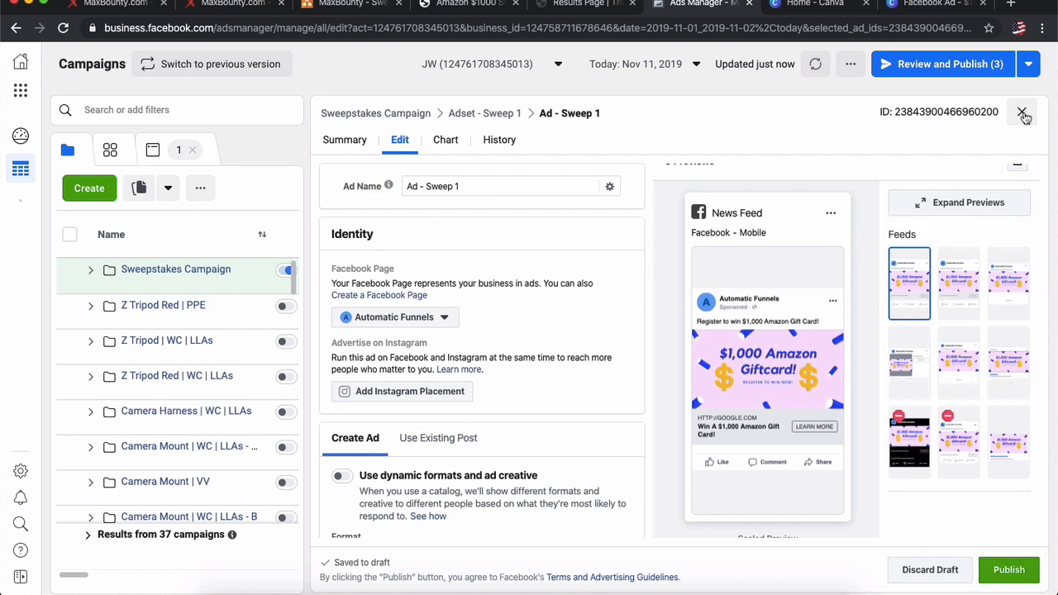
left_click(1022, 114)
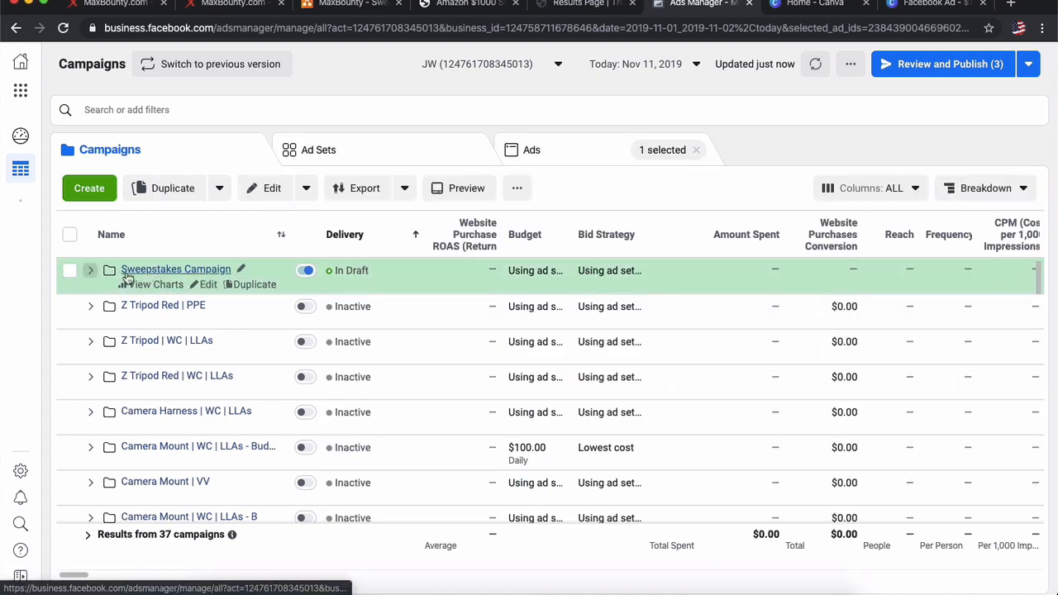
Step: Select Sweepstakes Campaign and expand it down to its ad set and ad
left_click(71, 271)
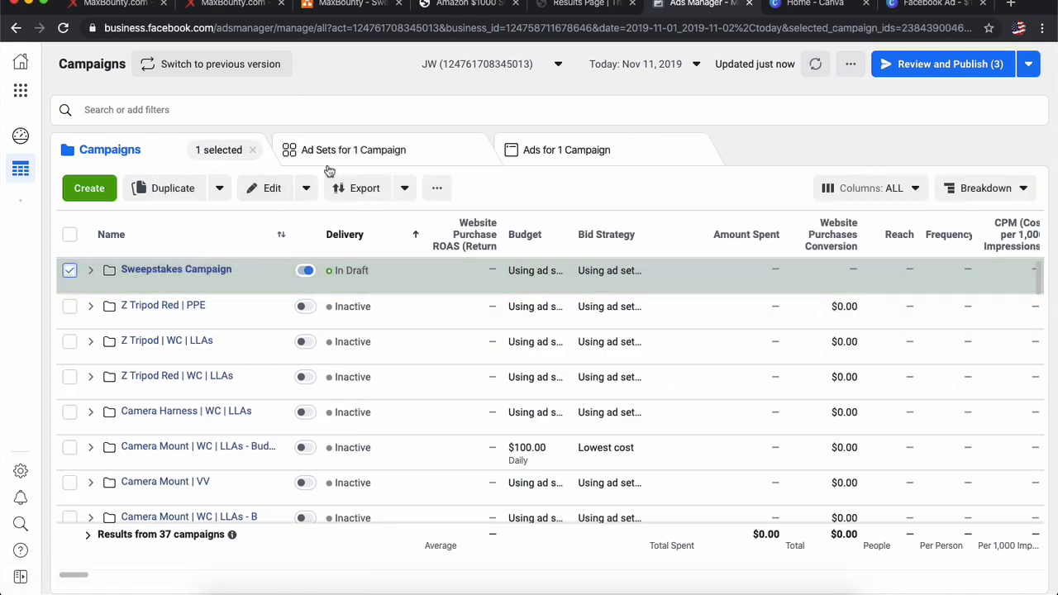
left_click(90, 270)
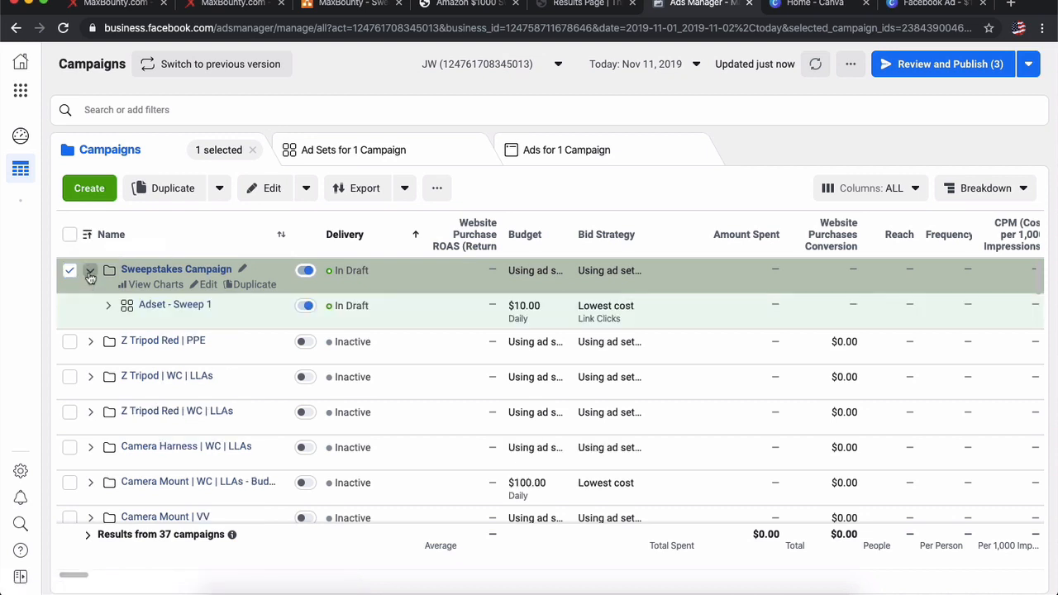
left_click(108, 305)
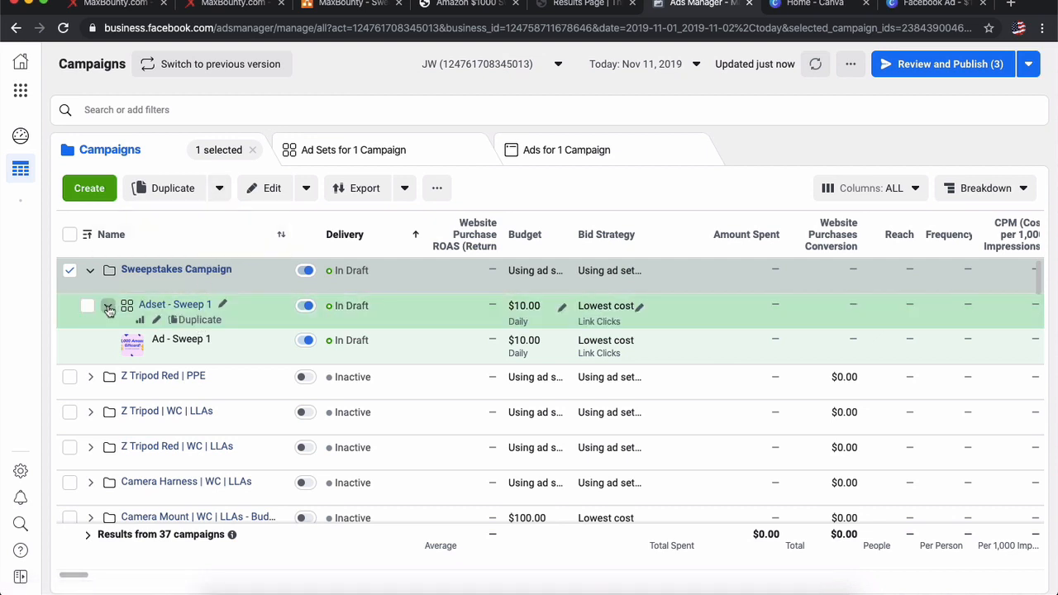
Step: Duplicate Adset - Sweep 1 into its original campaign with 3 copies
left_click(382, 150)
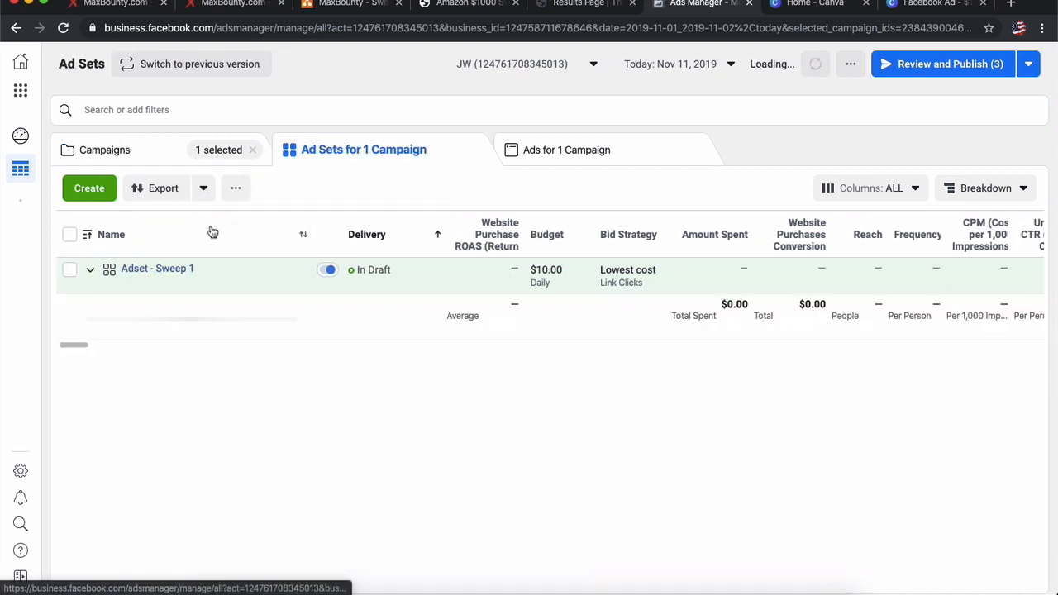
left_click(70, 269)
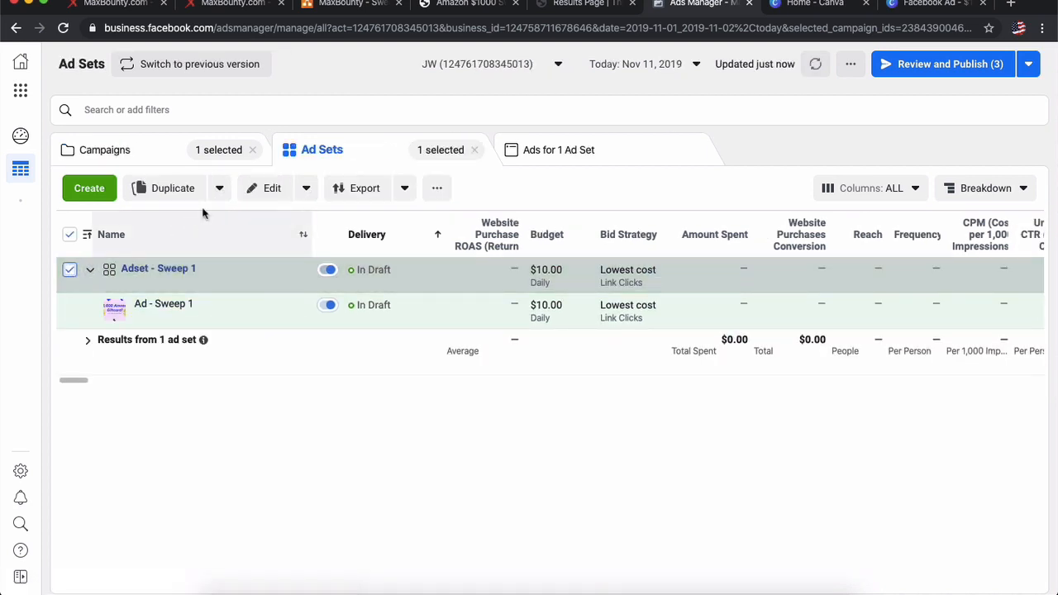
left_click(219, 188)
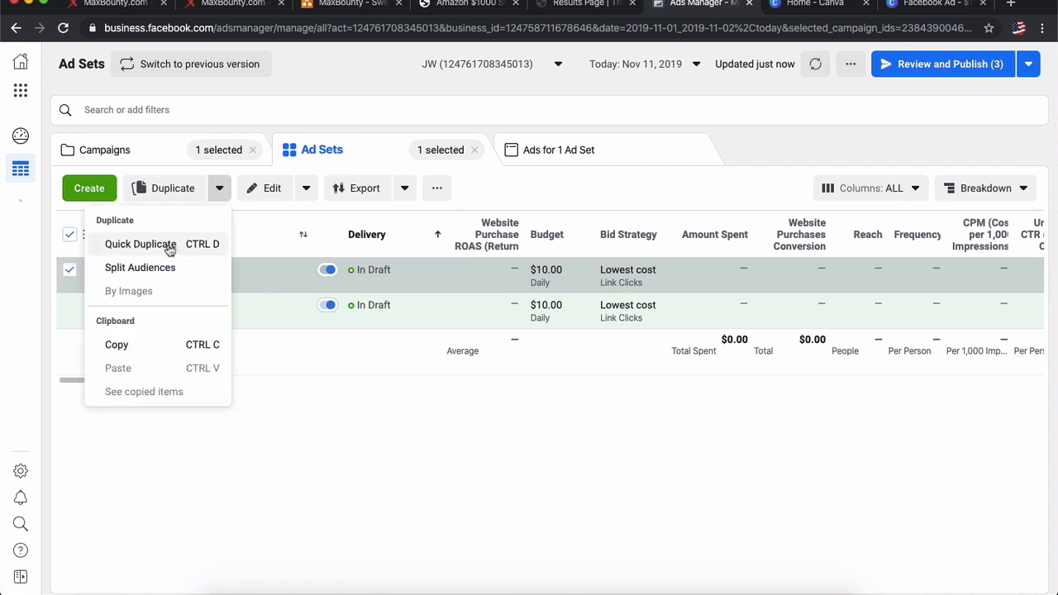
left_click(176, 190)
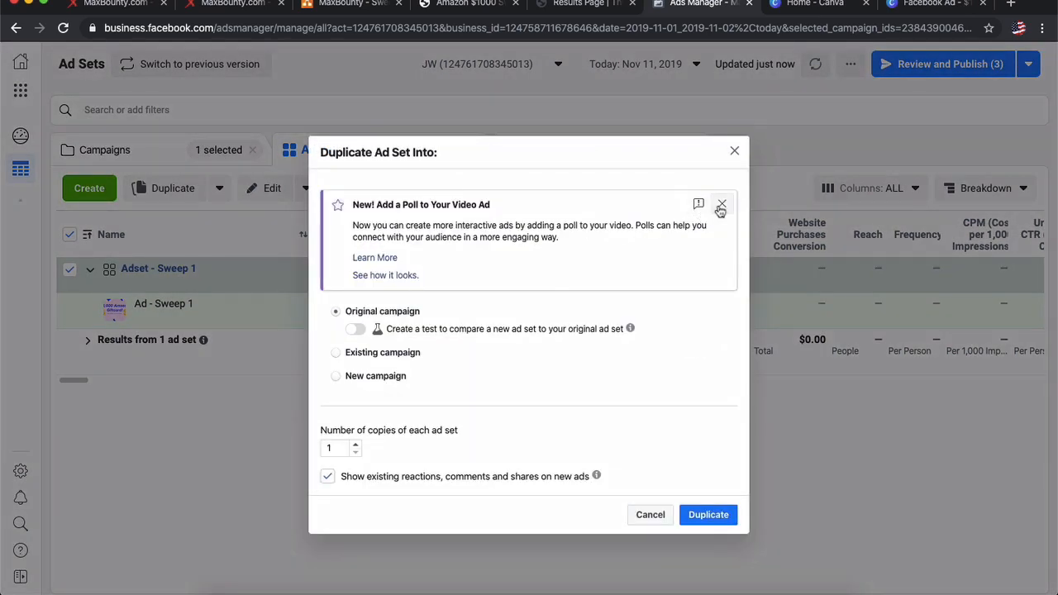
left_click(721, 205)
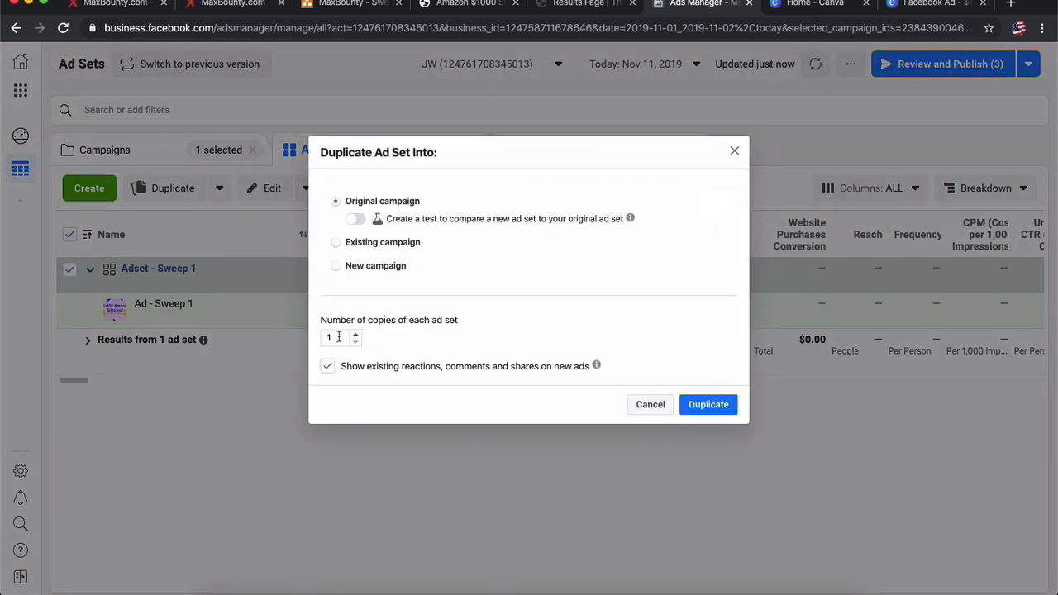
left_click_drag(338, 337, 298, 338)
type("3")
left_click(706, 404)
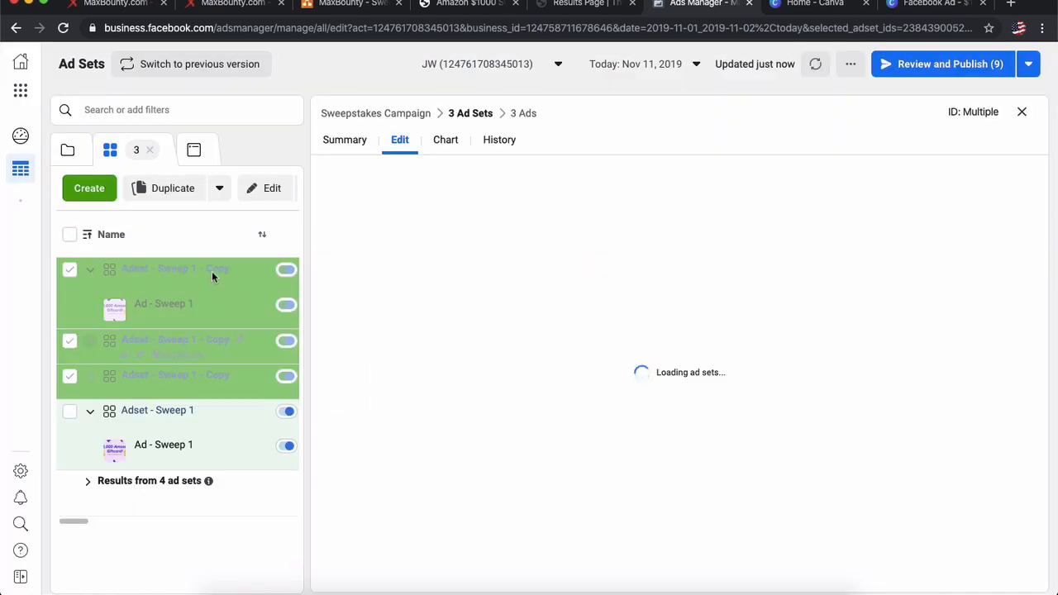
Step: Collapse the expanded ad sets and open only the first Adset - Sweep 1 - Copy for editing
left_click(91, 271)
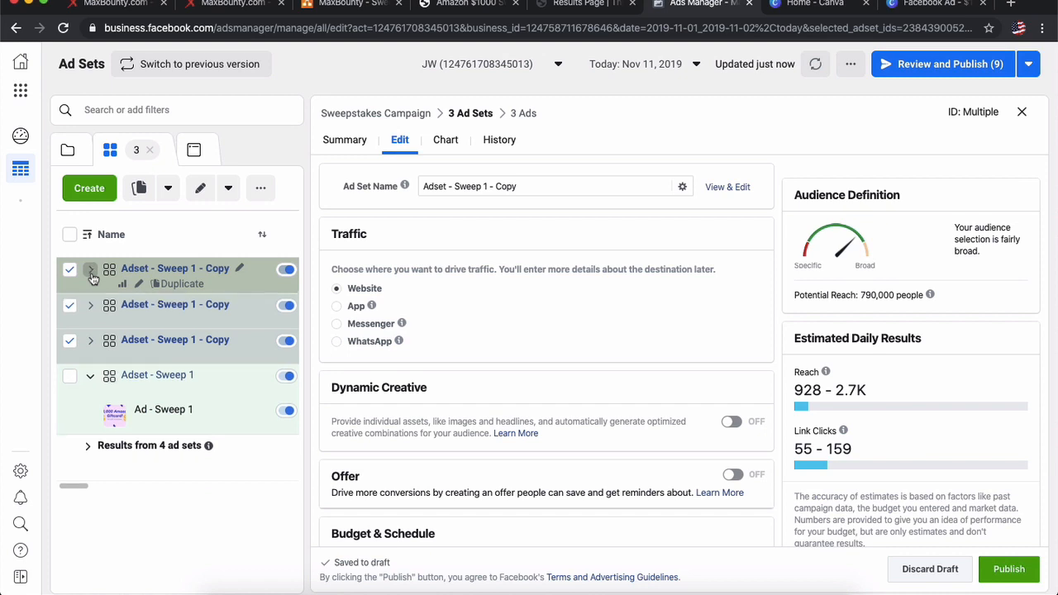
left_click(90, 375)
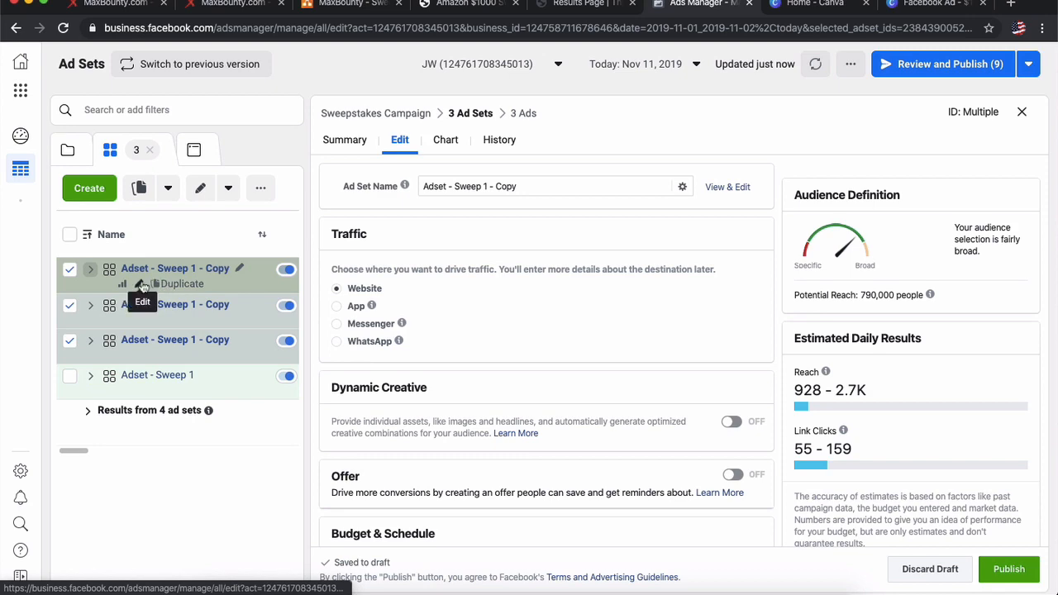
left_click(141, 284)
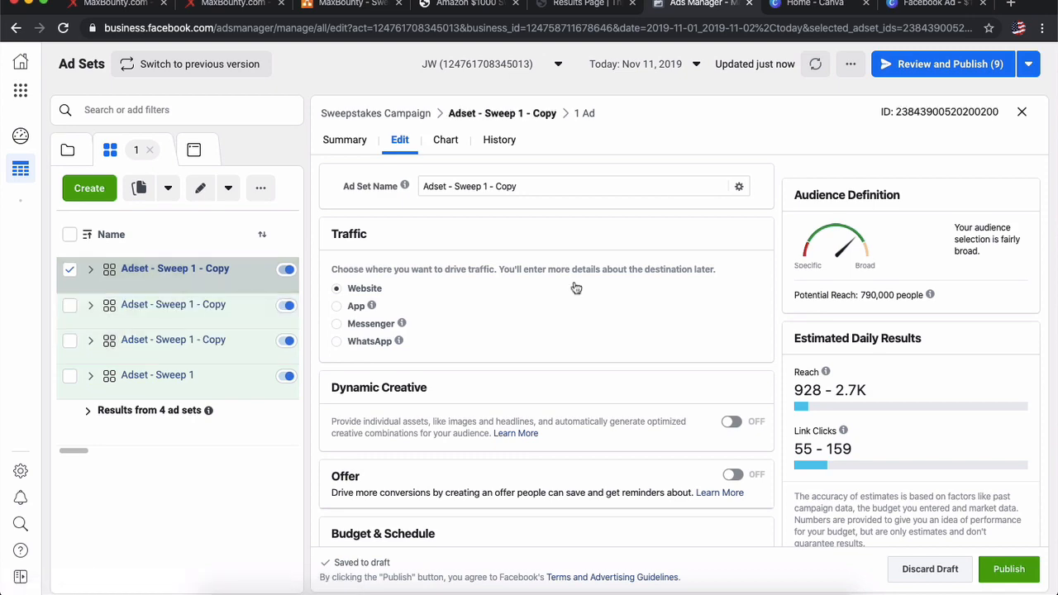
Step: Replace the Amazon.com interest with Walmart in the first copy's detailed targeting
scroll(576, 287, "down", 10)
scroll(576, 286, "up", 4)
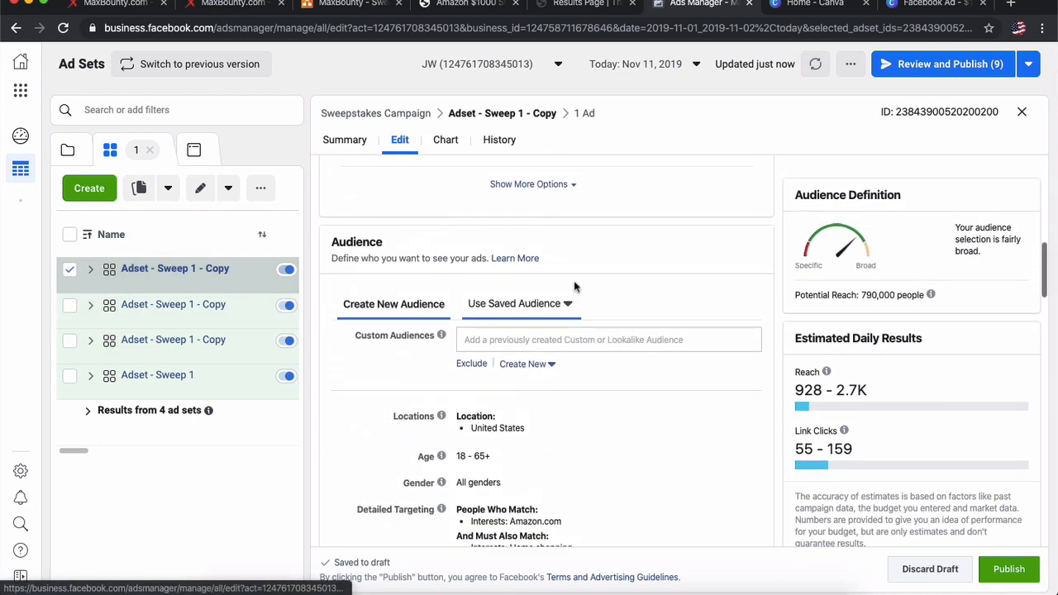
scroll(574, 286, "down", 3)
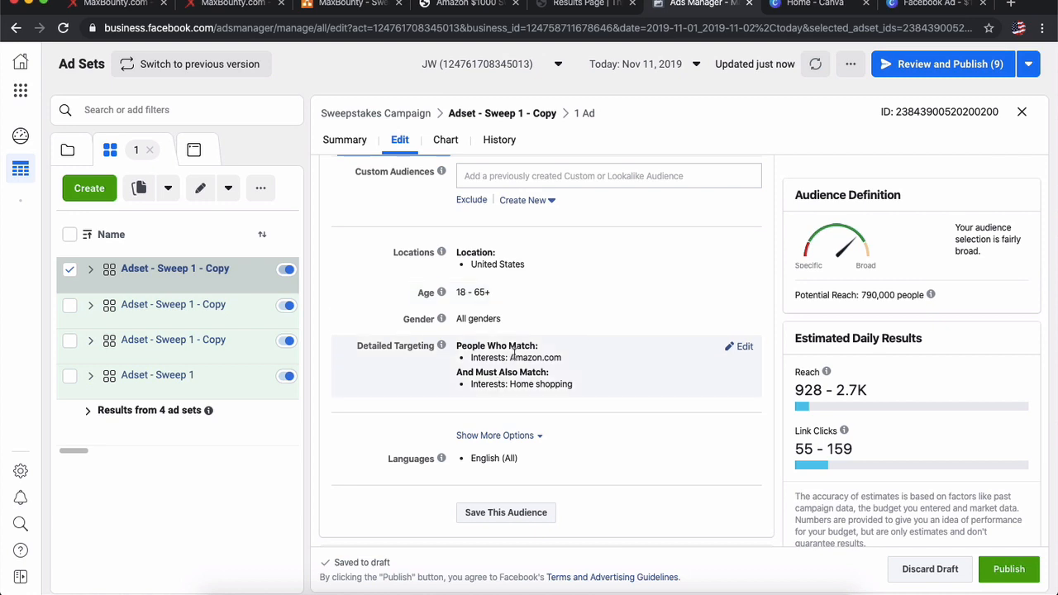
scroll(511, 357, "down", 1)
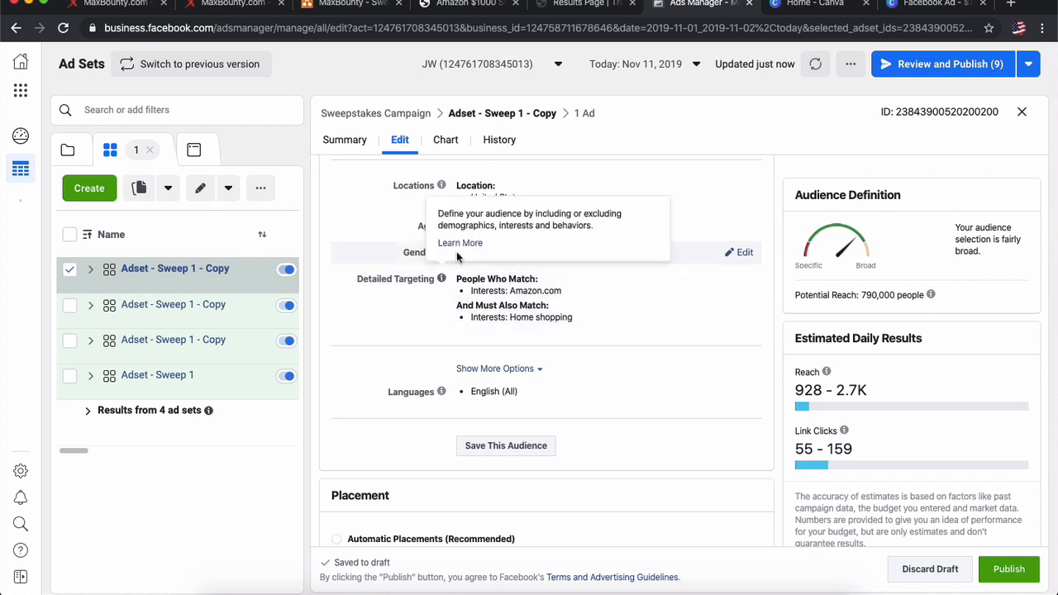
mouse_move(494, 283)
left_click(742, 282)
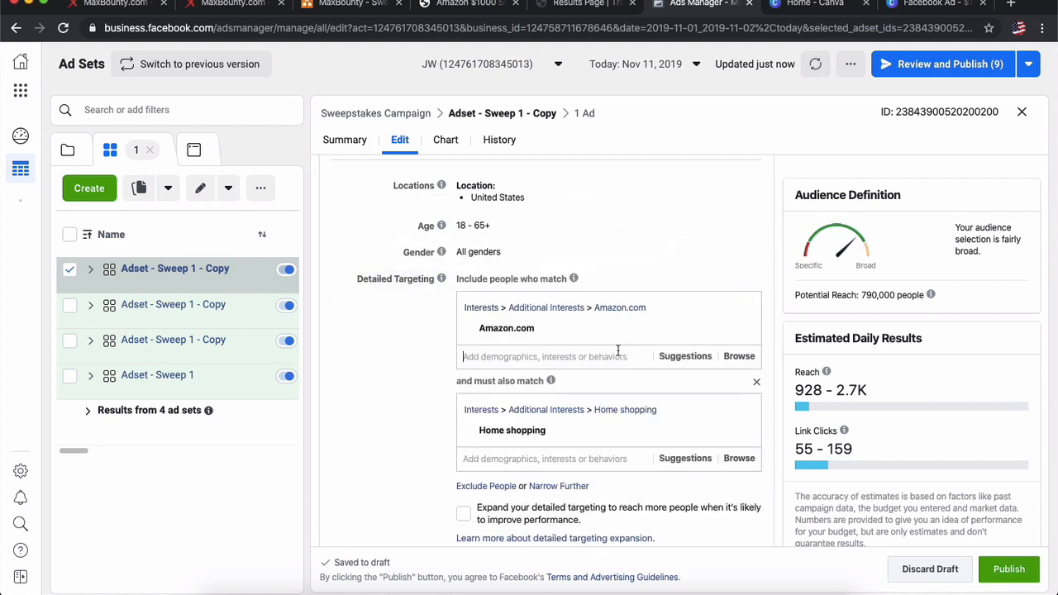
type("walmart")
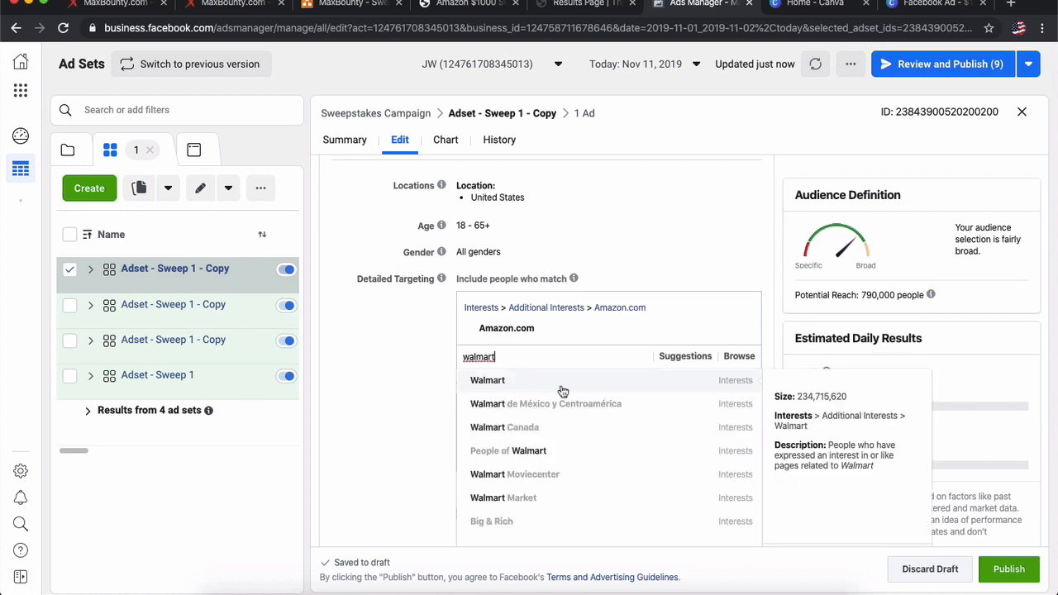
left_click(584, 373)
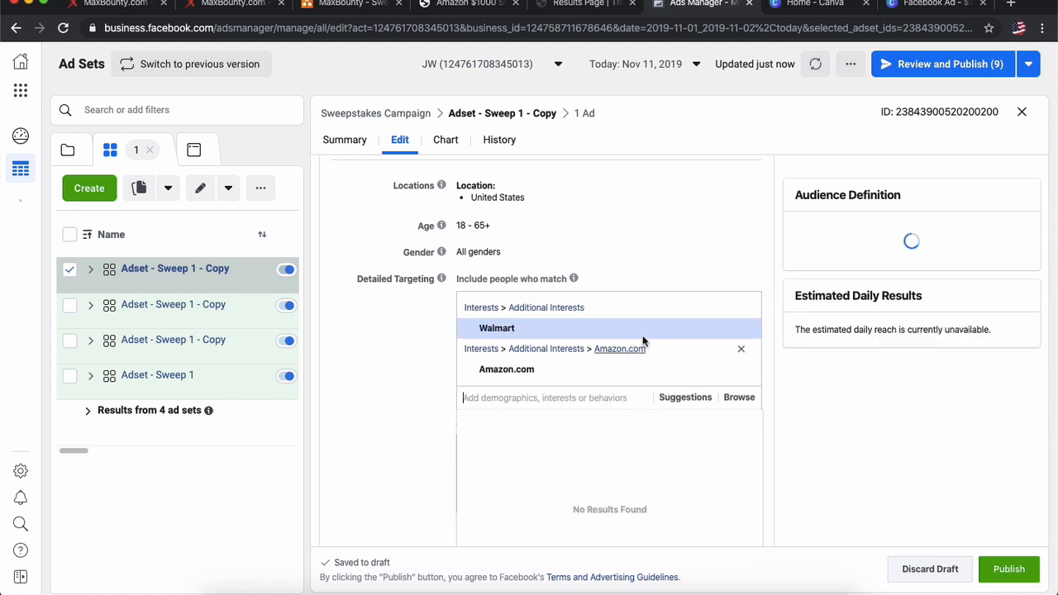
left_click(742, 369)
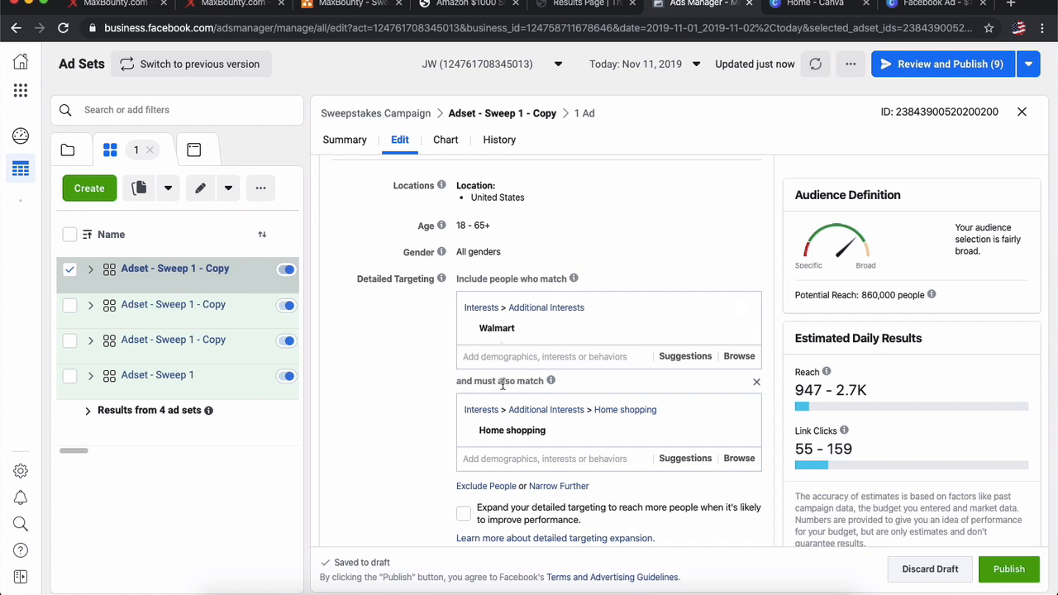
Step: Open the second Adset - Sweep 1 - Copy and replace its Amazon.com interest with Target Corporation
mouse_move(143, 321)
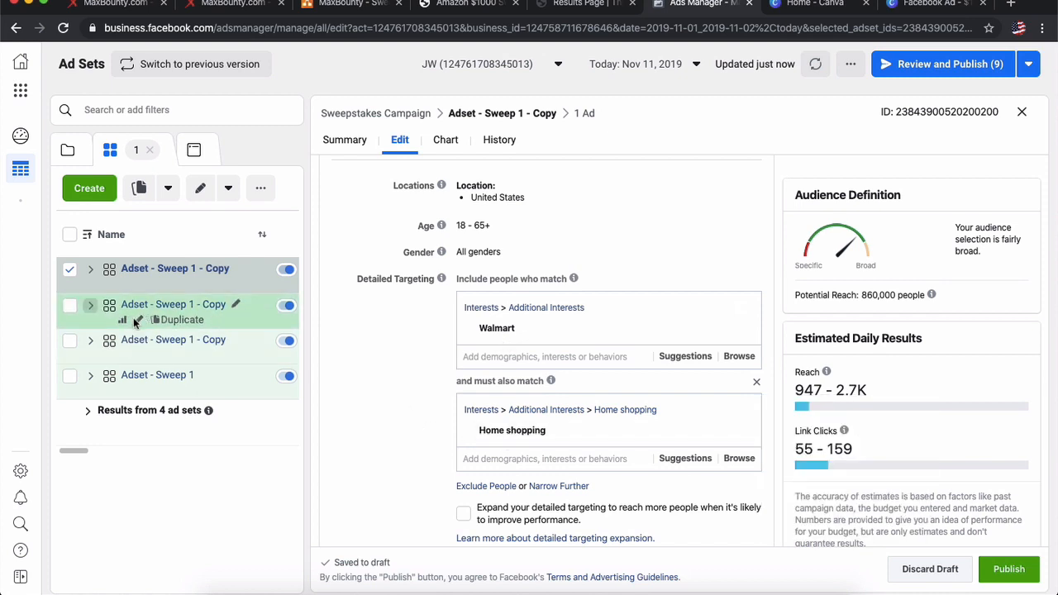
left_click(140, 322)
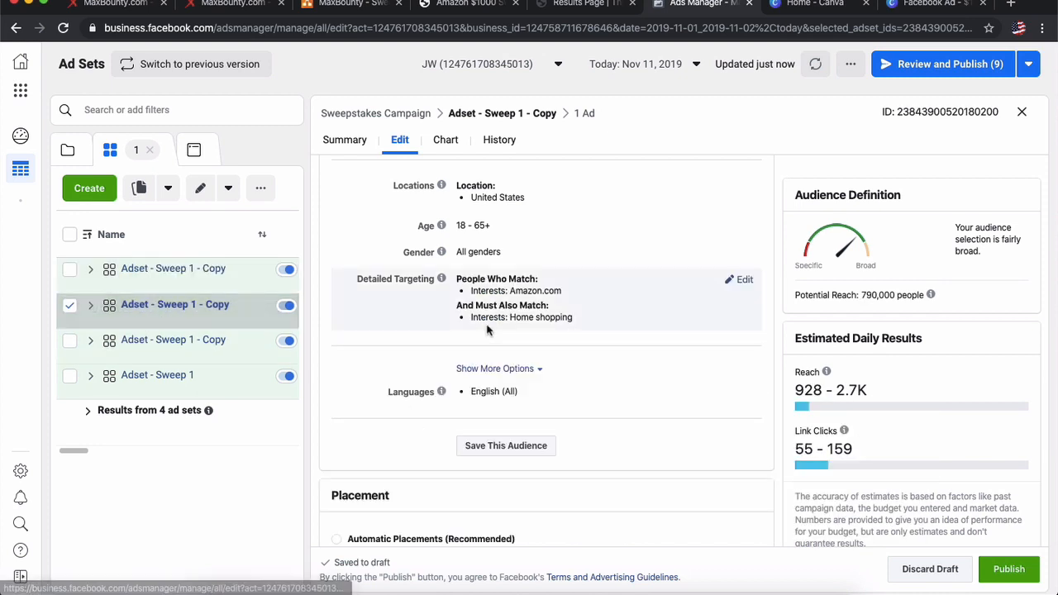
left_click(744, 281)
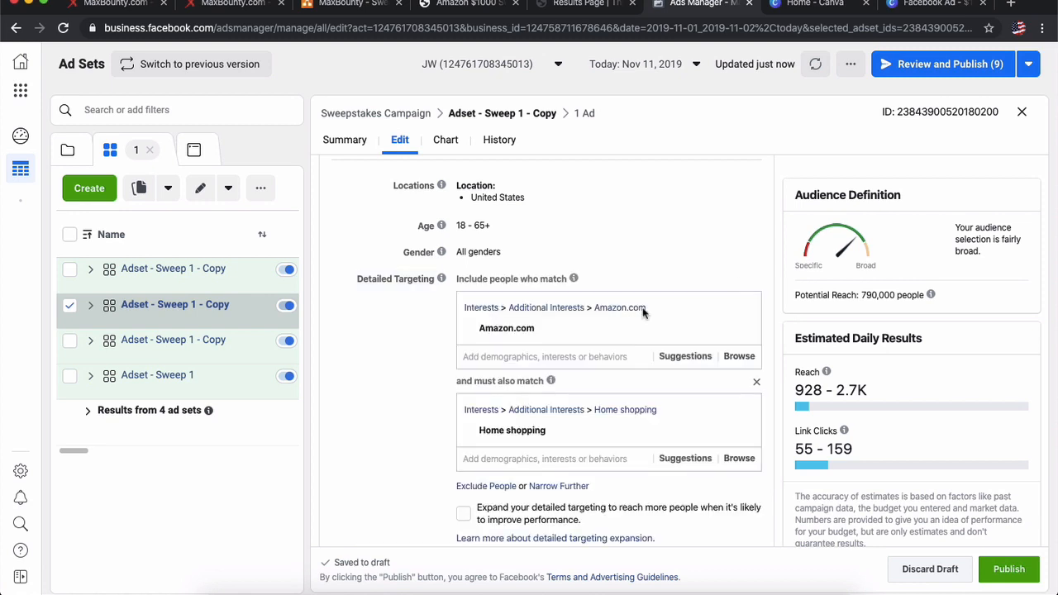
type("target")
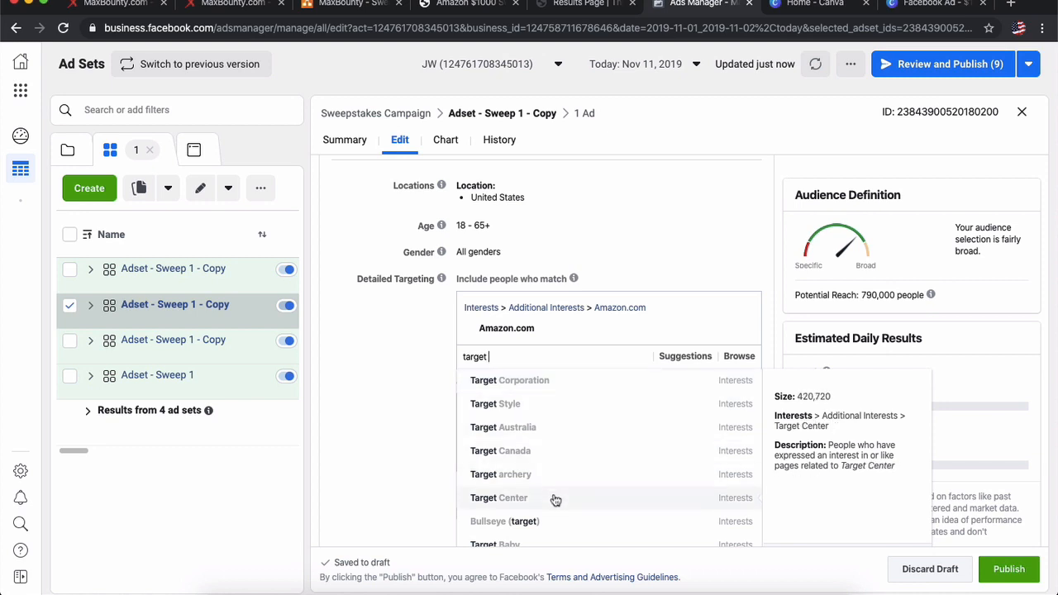
scroll(553, 498, "down", 2)
scroll(552, 498, "up", 2)
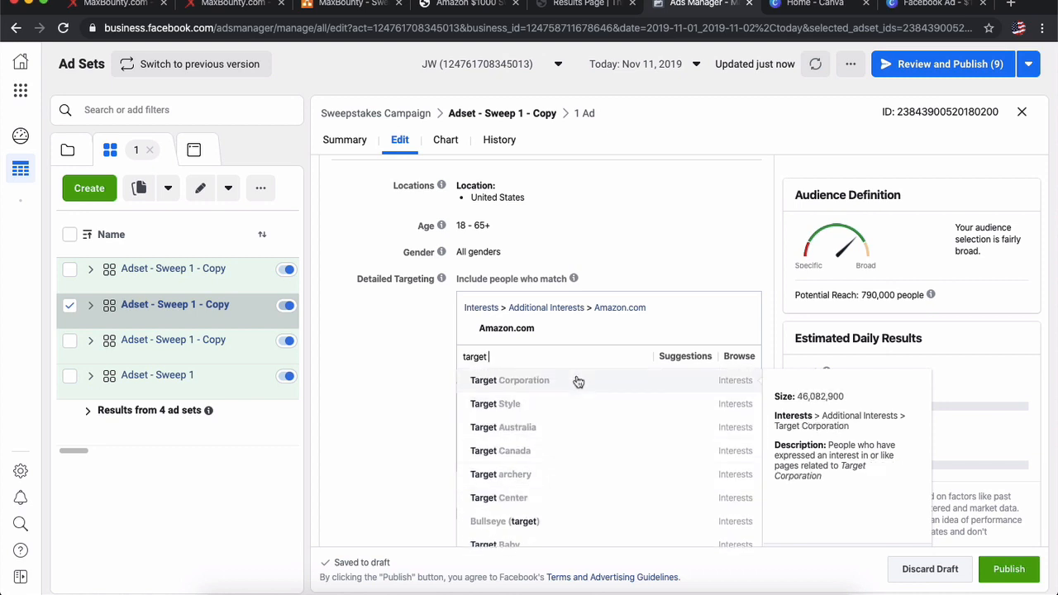
scroll(578, 383, "down", 5)
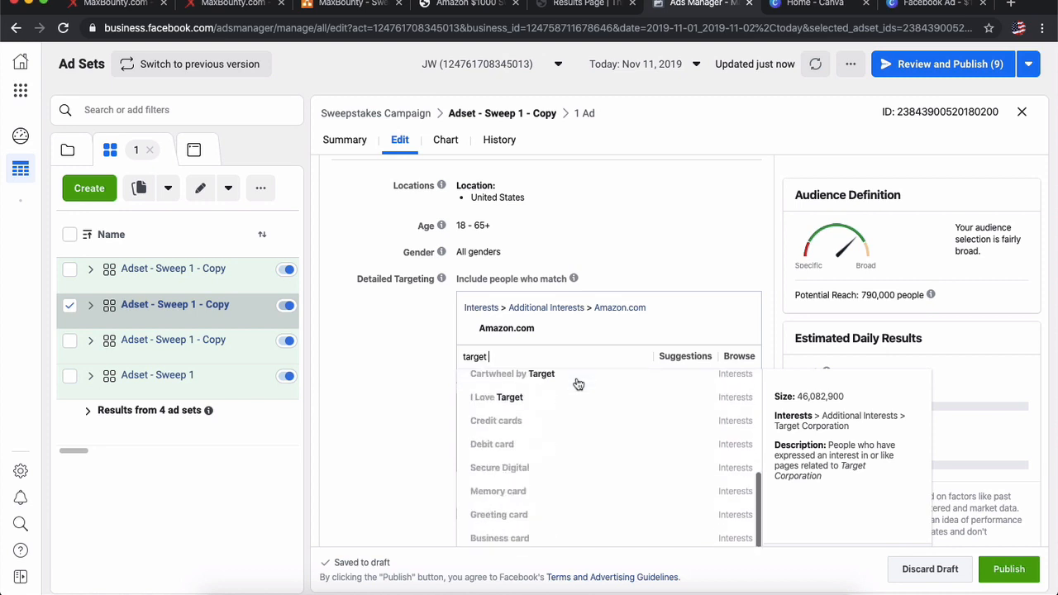
scroll(578, 383, "up", 3)
scroll(578, 384, "up", 3)
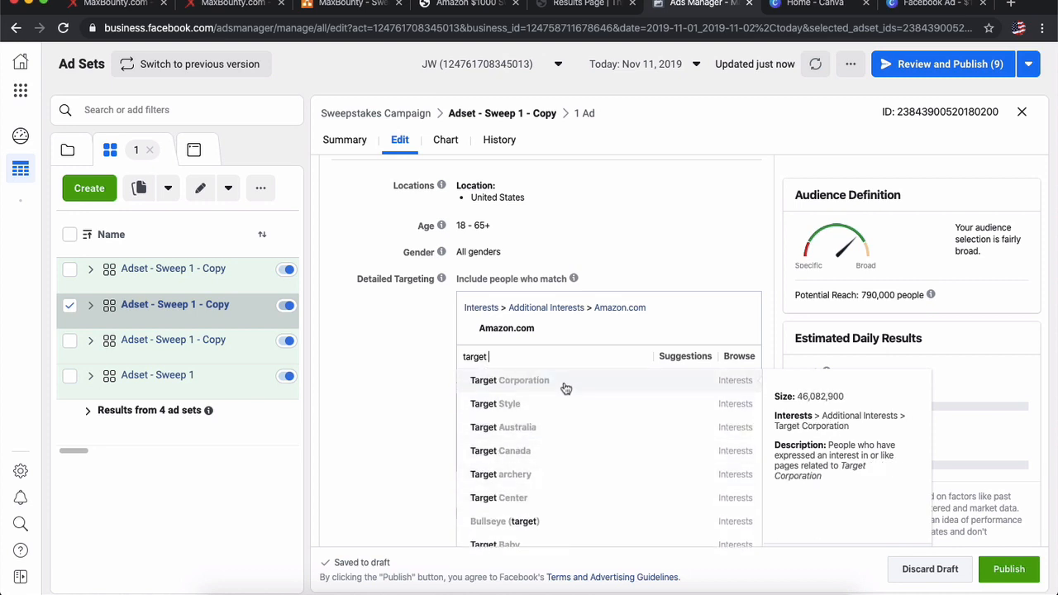
left_click(561, 381)
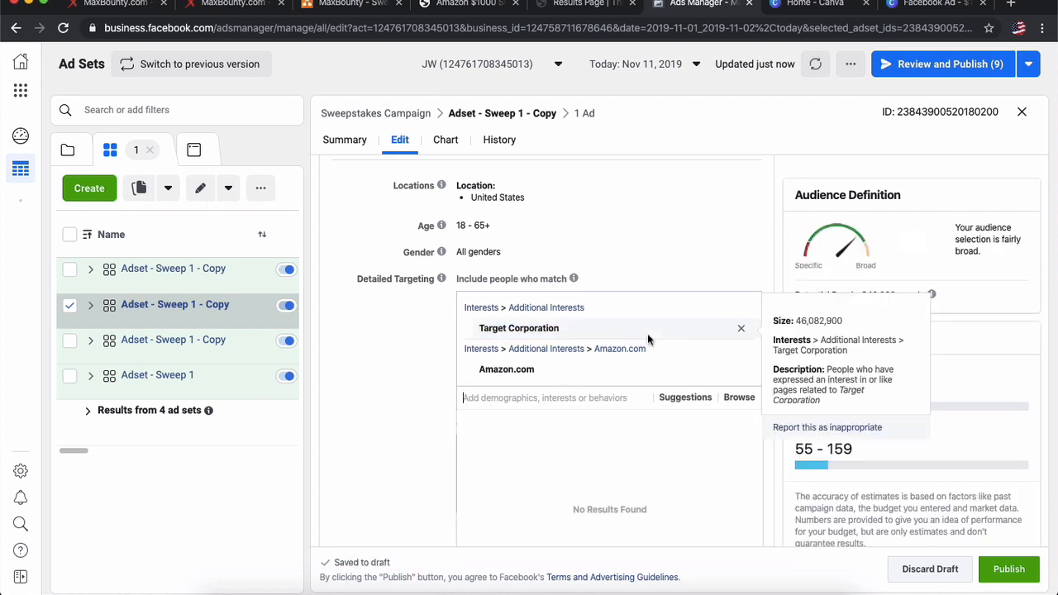
left_click(741, 373)
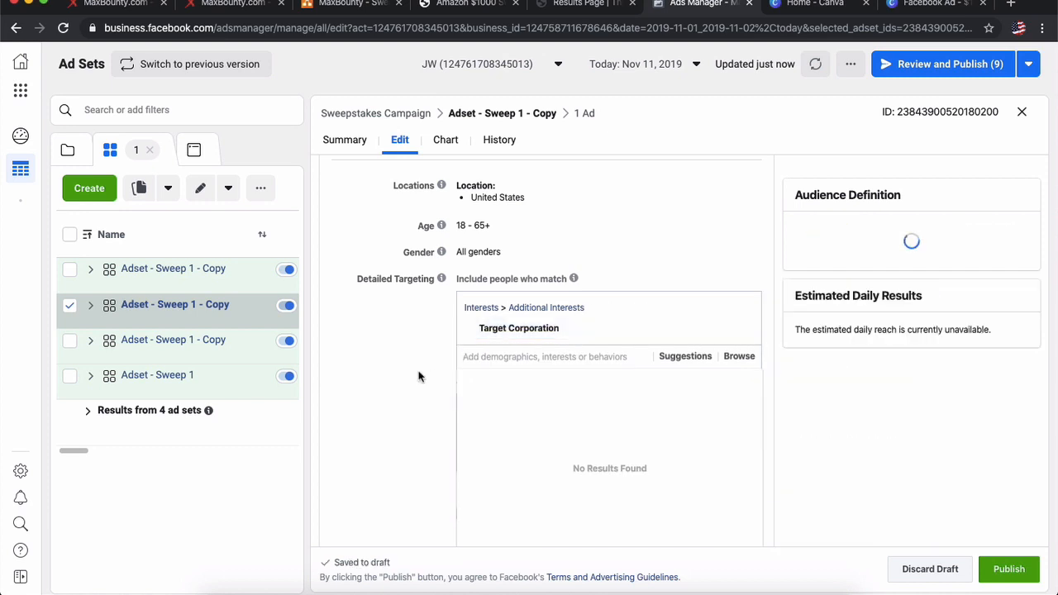
left_click(418, 376)
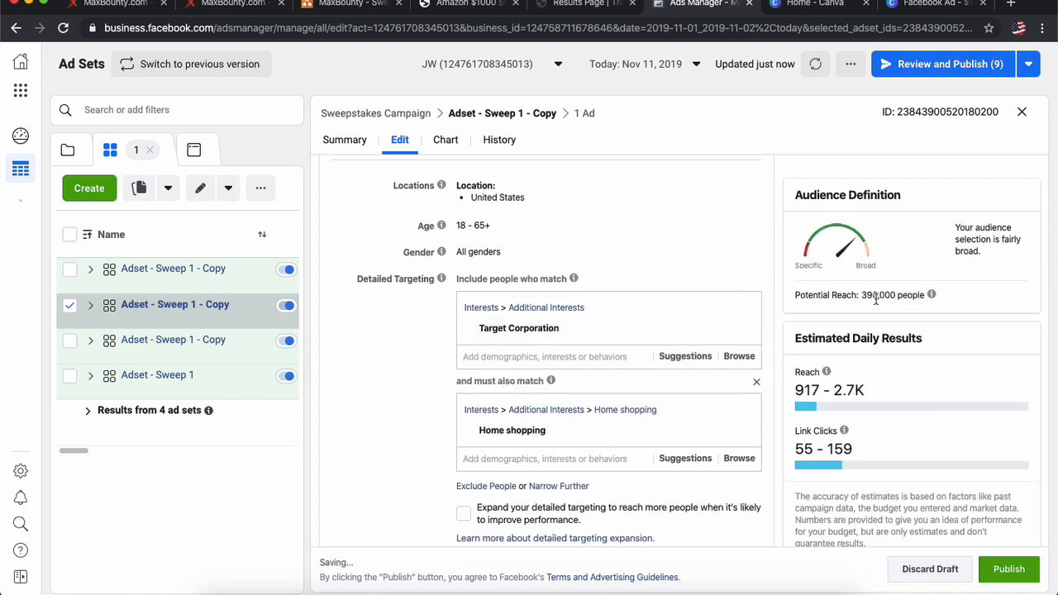
Step: Try Online shopping instead of Home shopping as the second copy's must-also-match interest
left_click(741, 413)
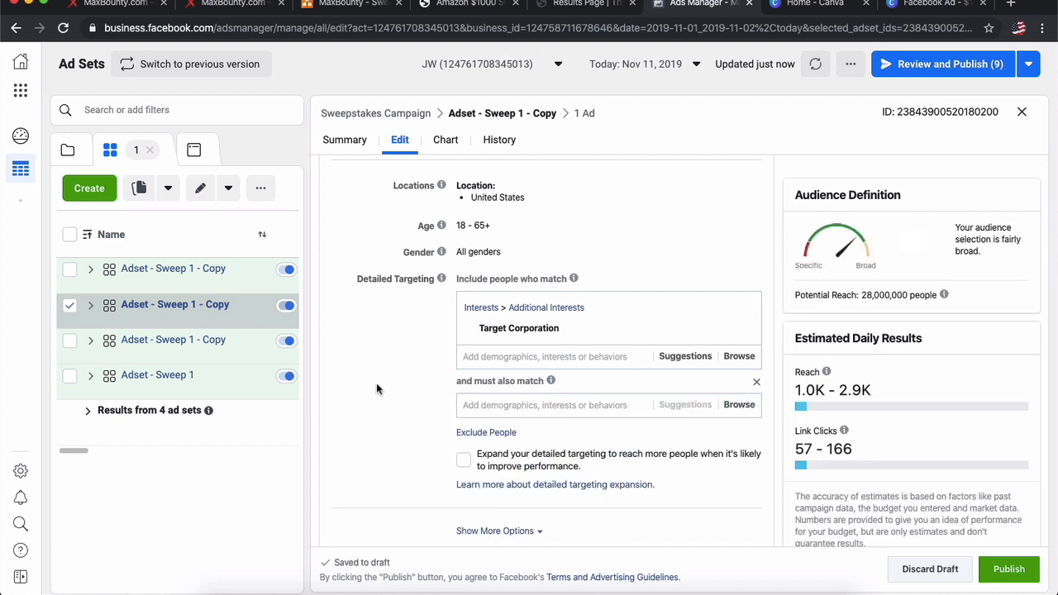
left_click(582, 406)
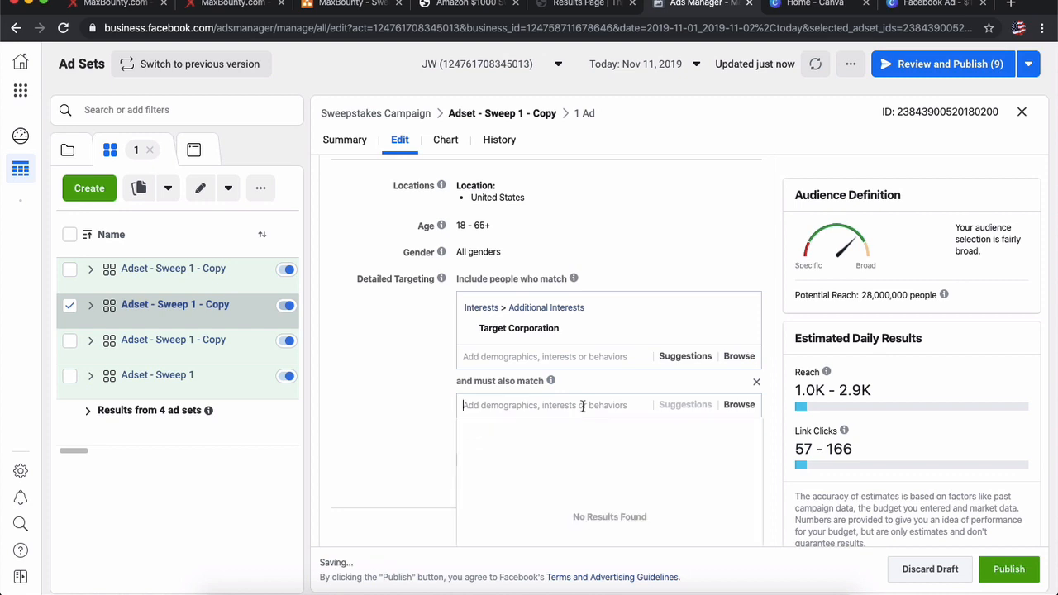
type("online shop")
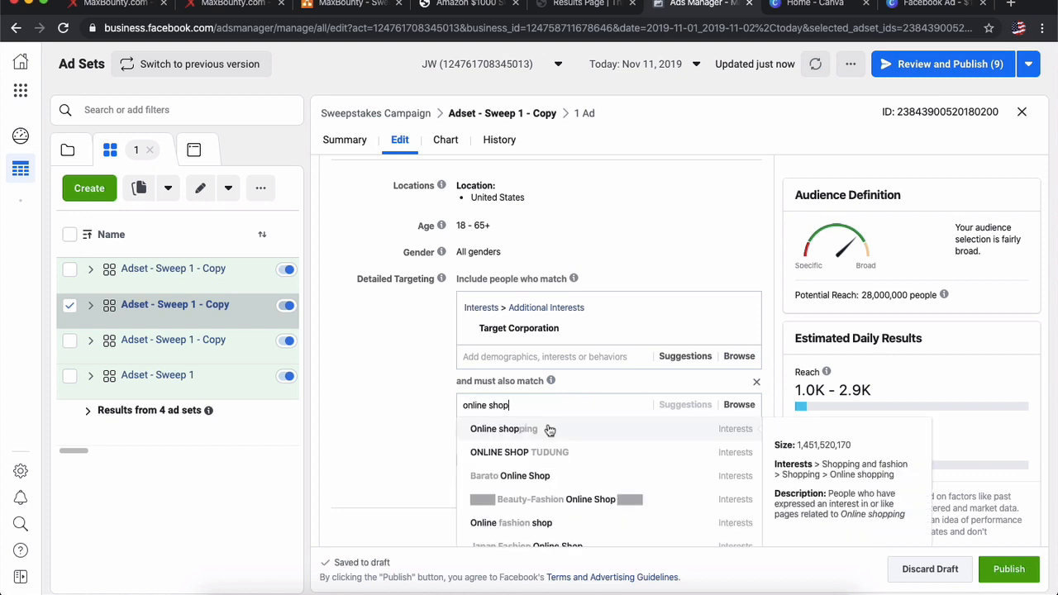
left_click(550, 428)
left_click(381, 405)
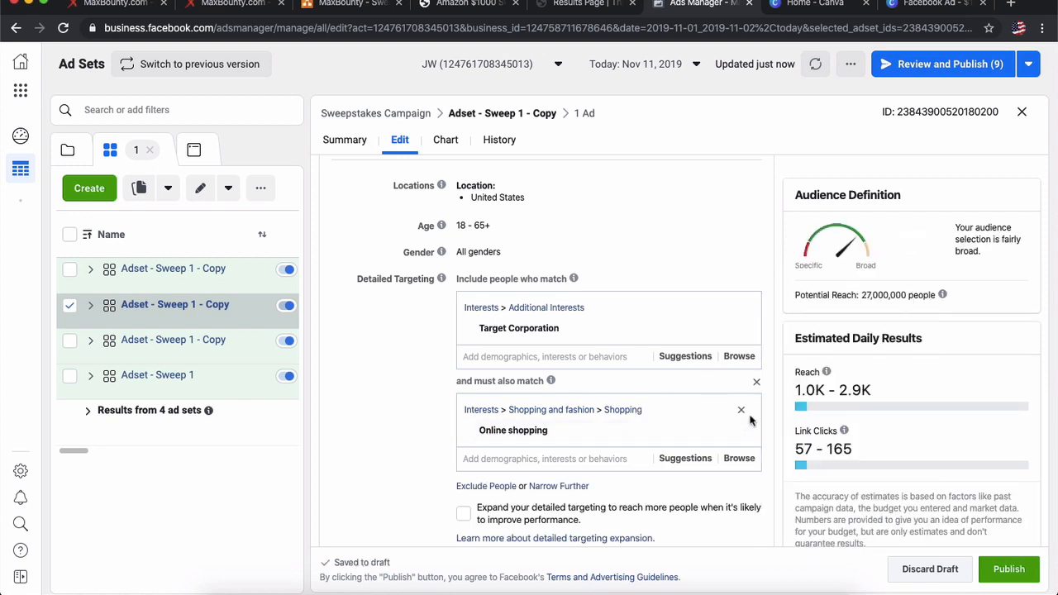
Step: Remove Online shopping from the second copy's must-also-match interests and add Home shopping back
left_click(740, 411)
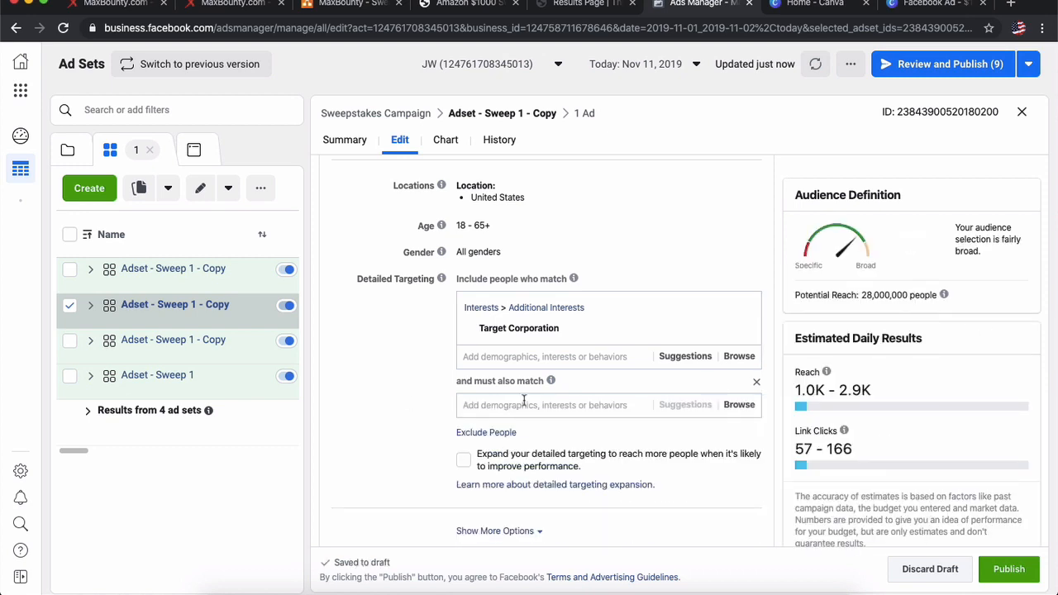
left_click(524, 405)
type("home")
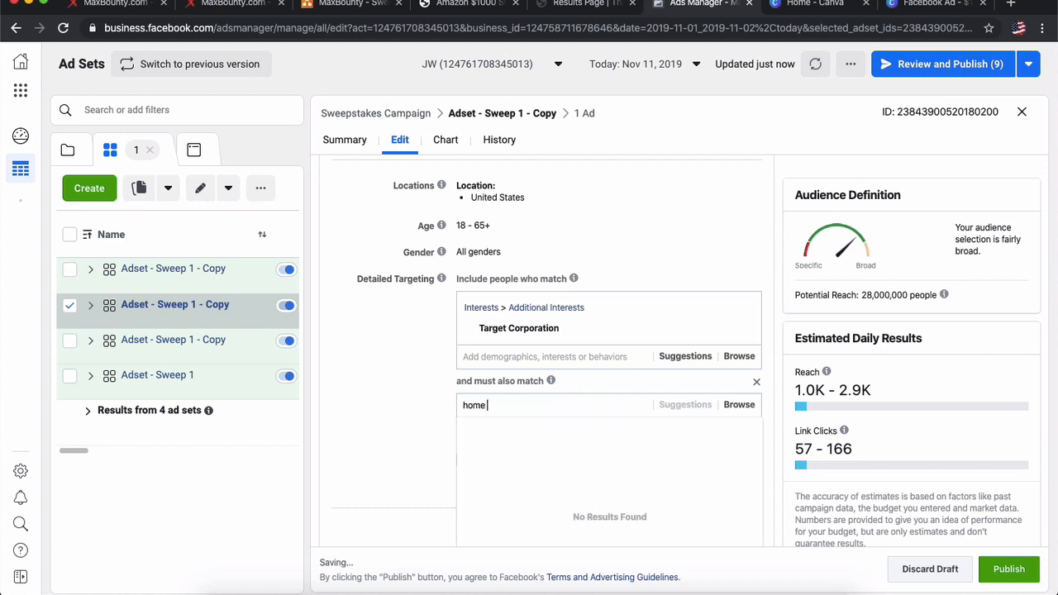
type(" shop")
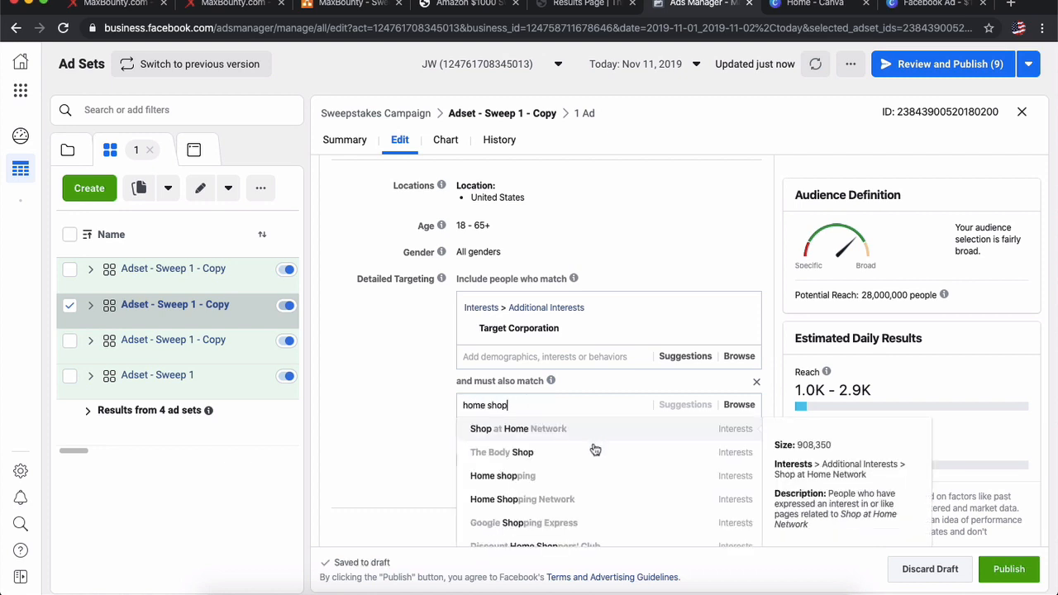
left_click(575, 480)
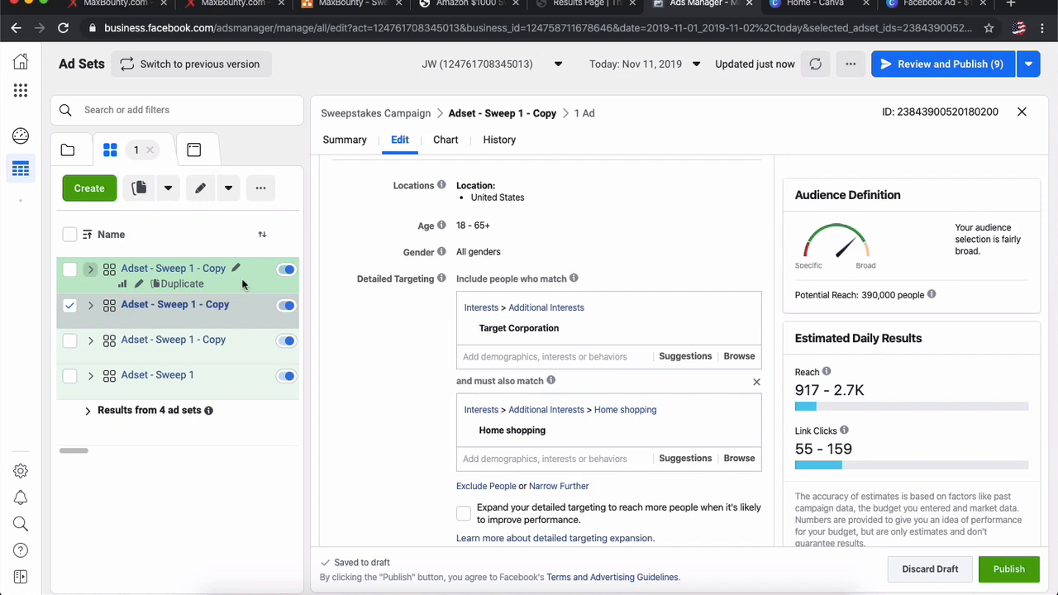
Step: Switch to draw.io to view the MaxBounty - Sweepstakes funnel diagram
left_click(340, 6)
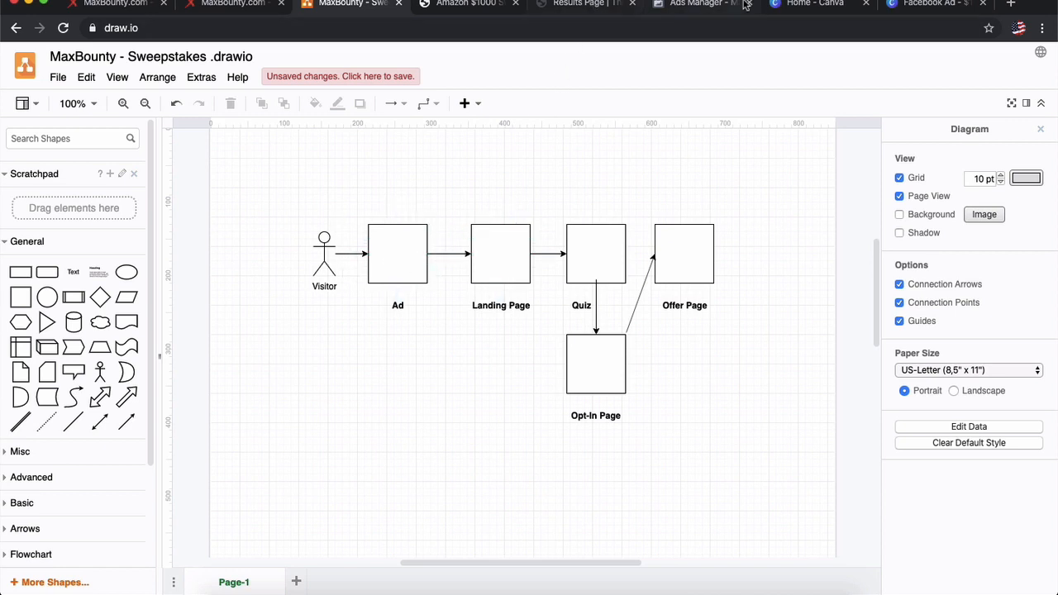
Step: Open the Amazon $1000 sweepstakes page in Thrive Architect, set its WordPress content's top margin to 100 px and save the page
left_click(480, 7)
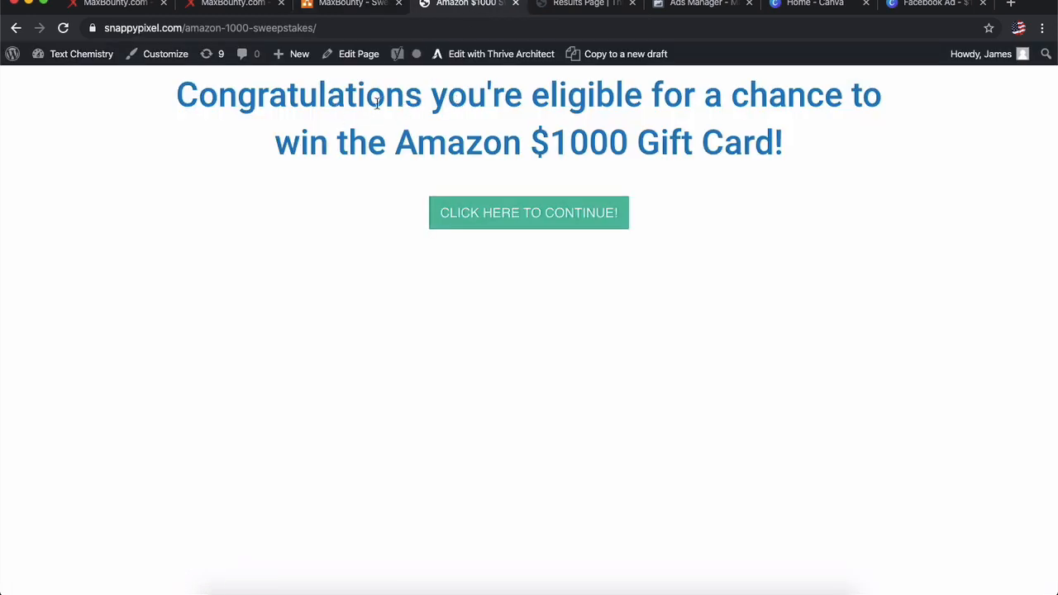
left_click(482, 54)
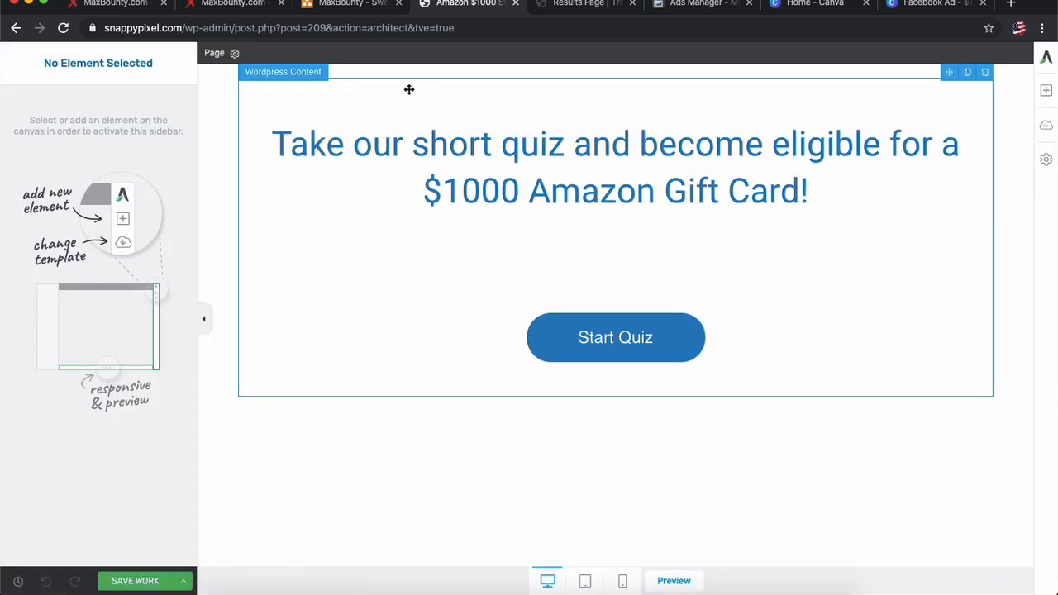
left_click(343, 96)
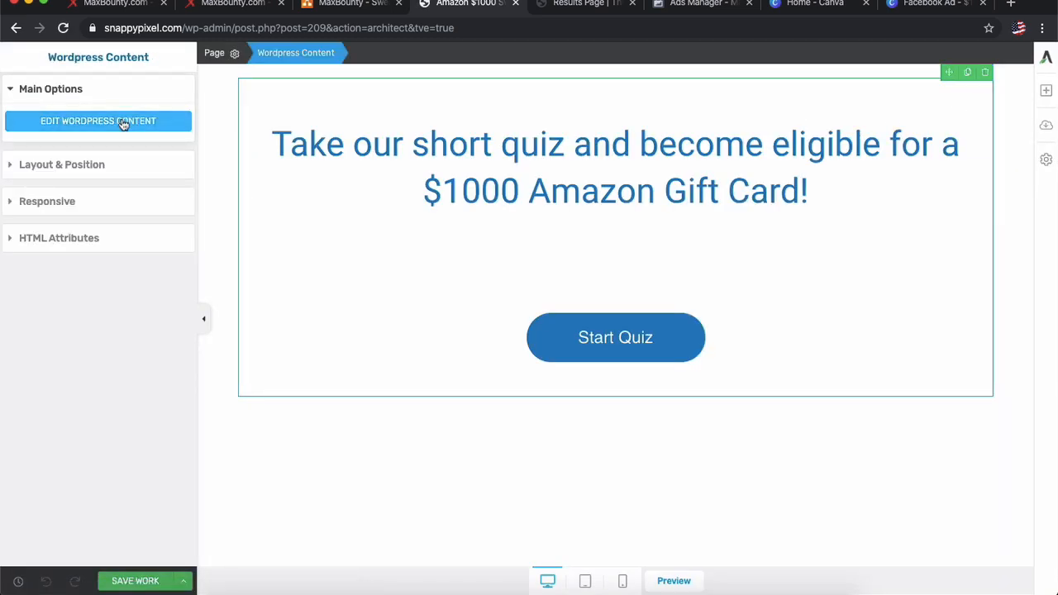
left_click(76, 164)
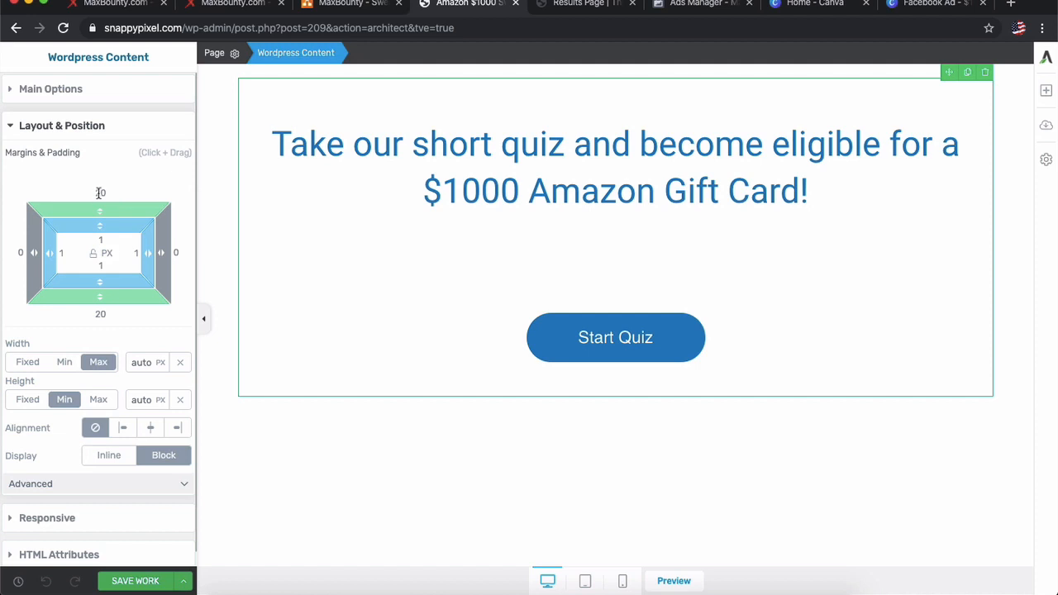
type("100")
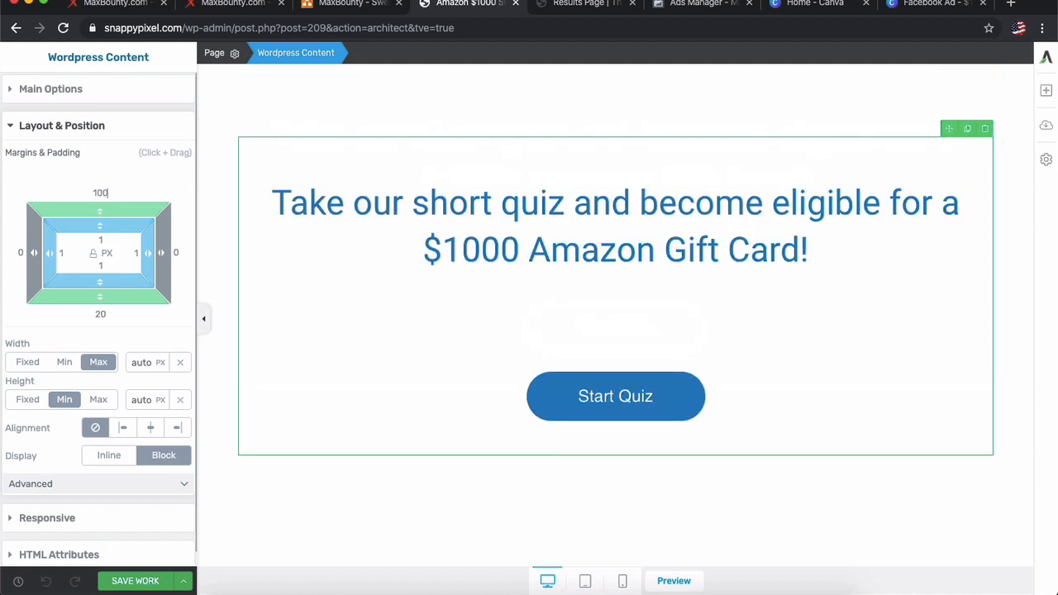
left_click(139, 581)
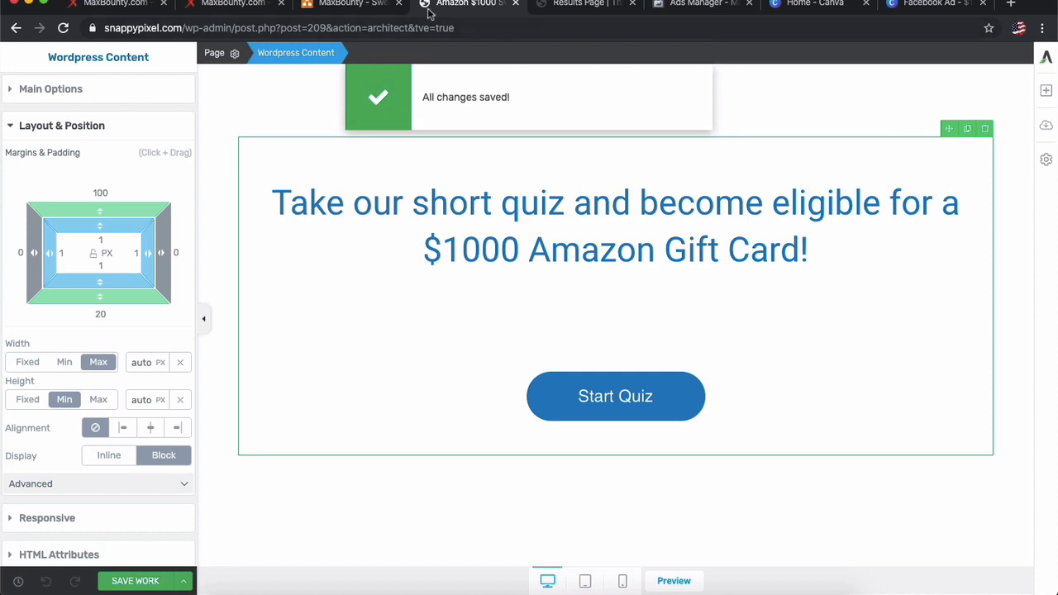
Step: Preview the saved landing page, closing its old editor page, and return to the funnel diagram in draw.io
left_click(674, 581)
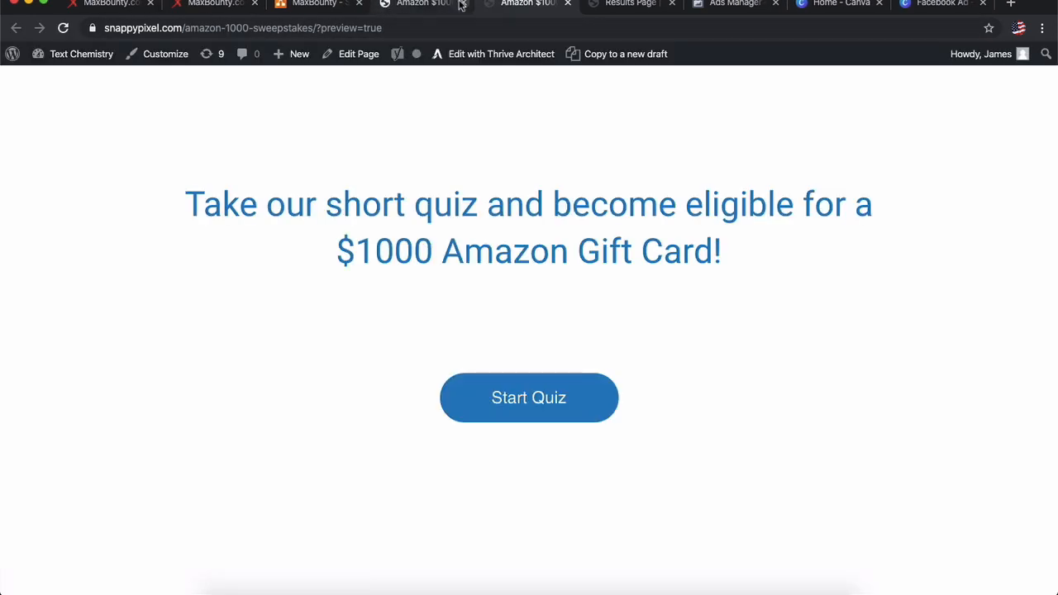
left_click(463, 4)
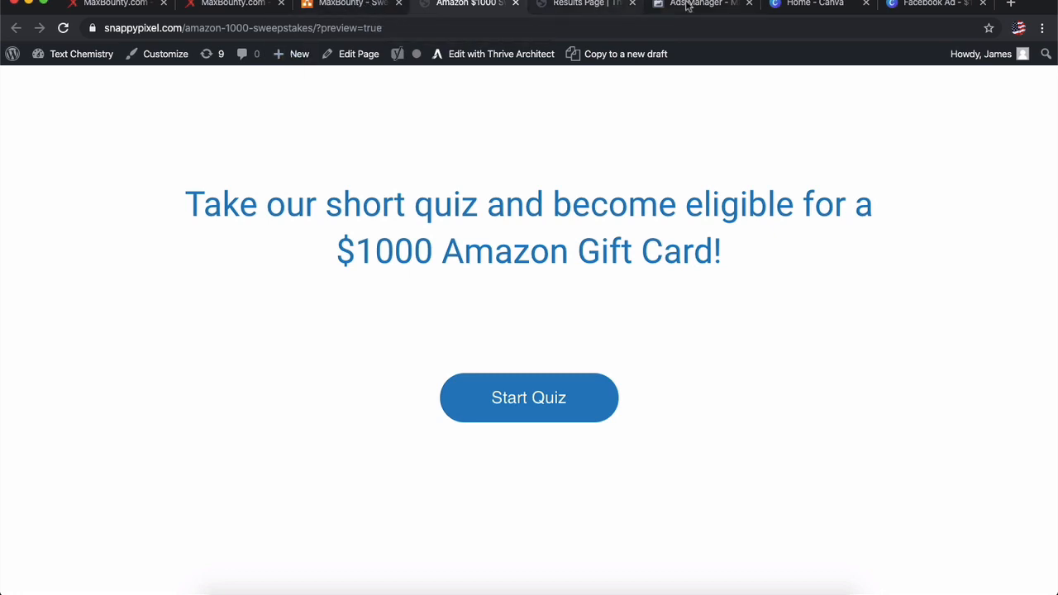
left_click(380, 7)
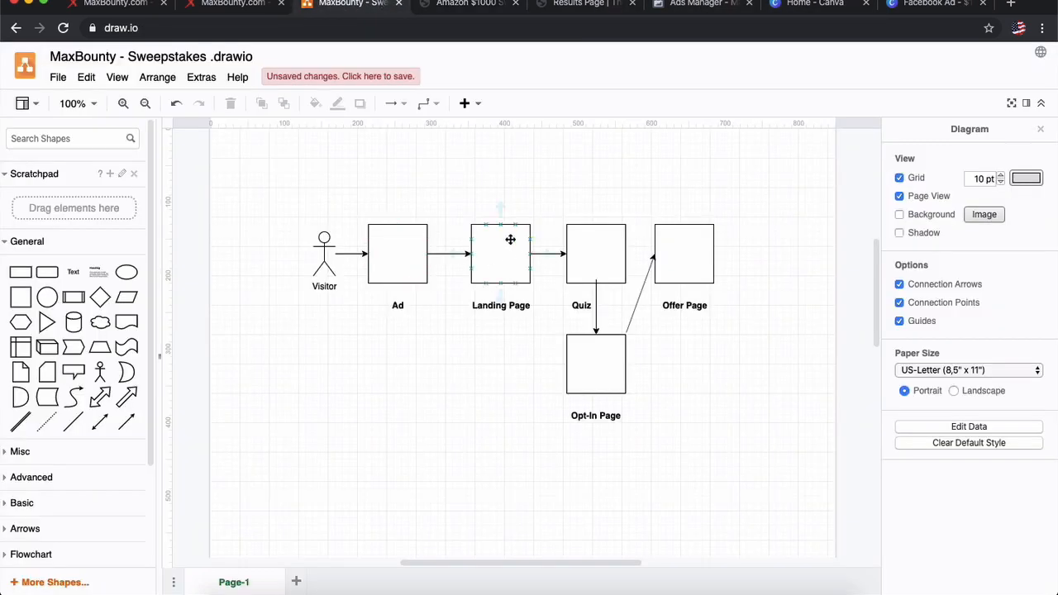